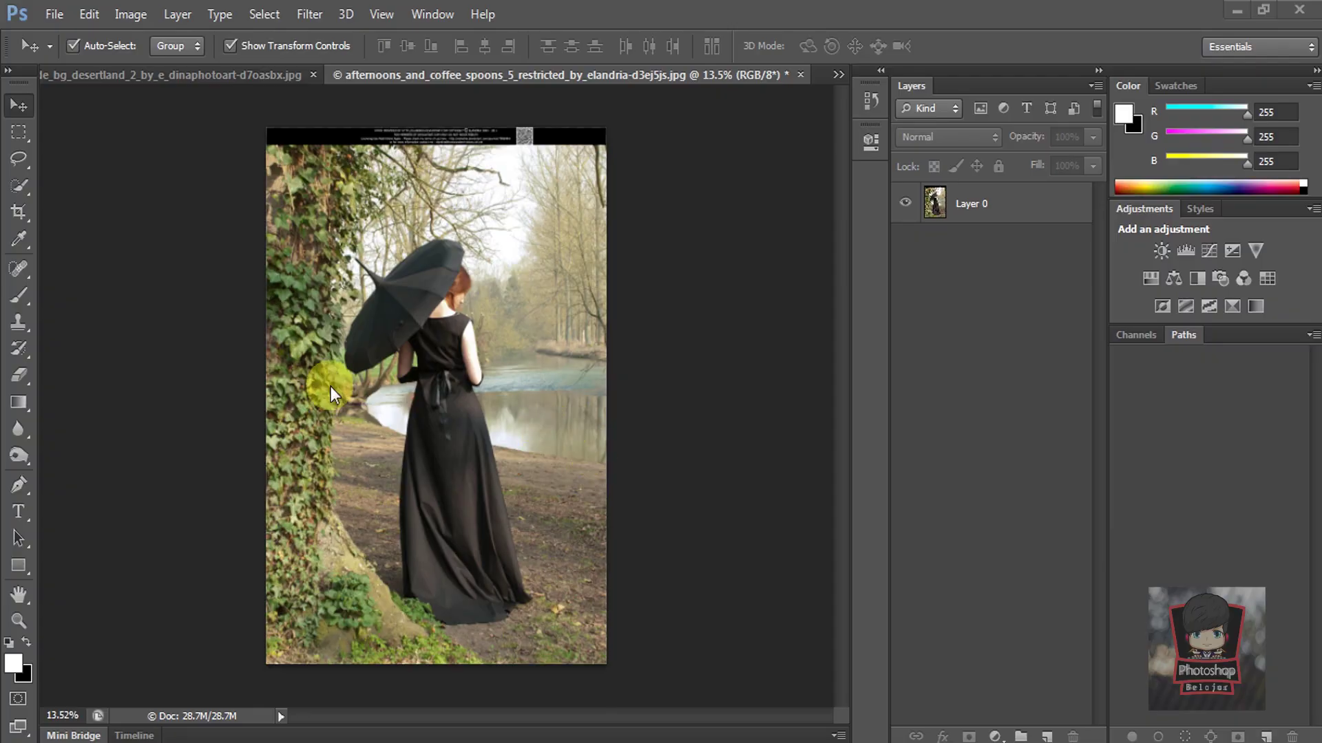
Choose the Quick Selection Tool, dismiss the no-layer warning and make Layer 0 active
{"action": "left_click", "coordinate": [21, 186]}
{"action": "left_click", "coordinate": [97, 186]}
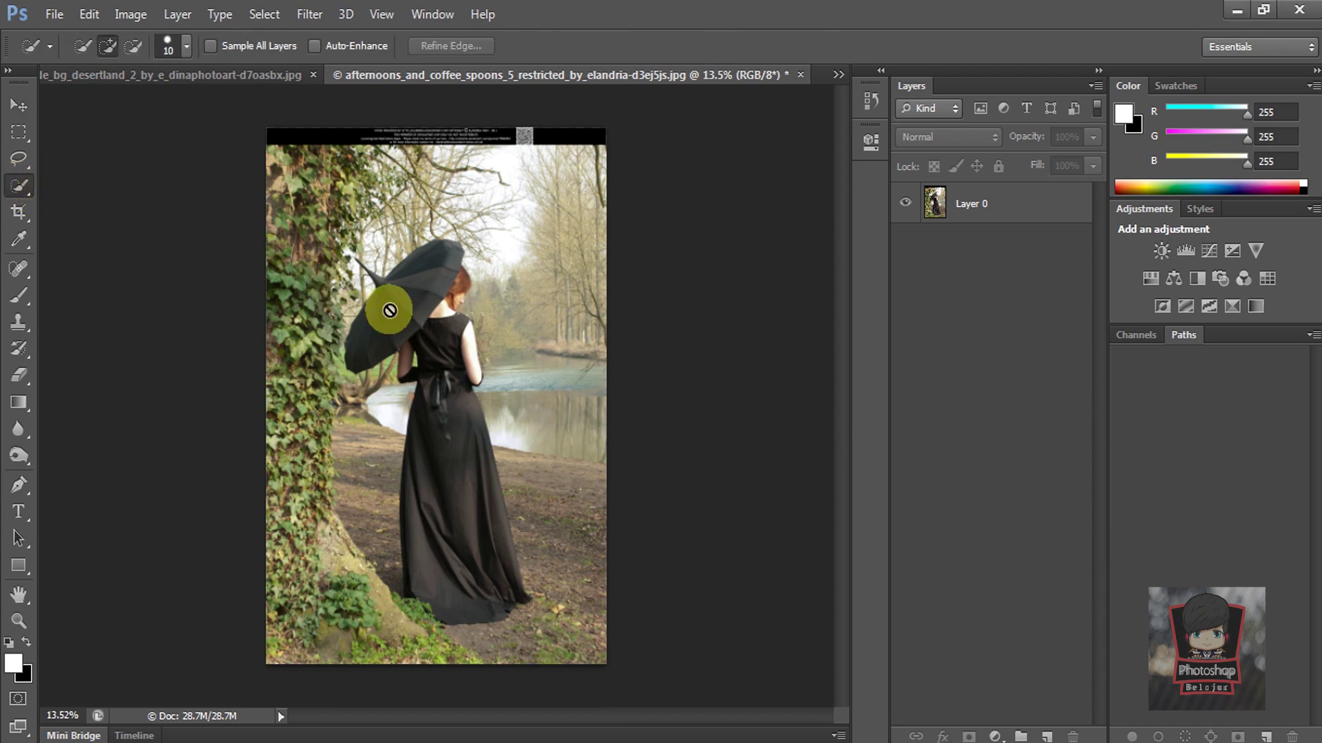
{"action": "scroll", "coordinate": [406, 307], "scroll_direction": "up", "scroll_amount": 1}
{"action": "scroll", "coordinate": [436, 322], "scroll_direction": "up", "scroll_amount": 1}
{"action": "scroll", "coordinate": [443, 323], "scroll_direction": "up", "scroll_amount": 1}
{"action": "left_click", "coordinate": [409, 256]}
{"action": "left_click", "coordinate": [582, 309]}
{"action": "left_click", "coordinate": [991, 205]}
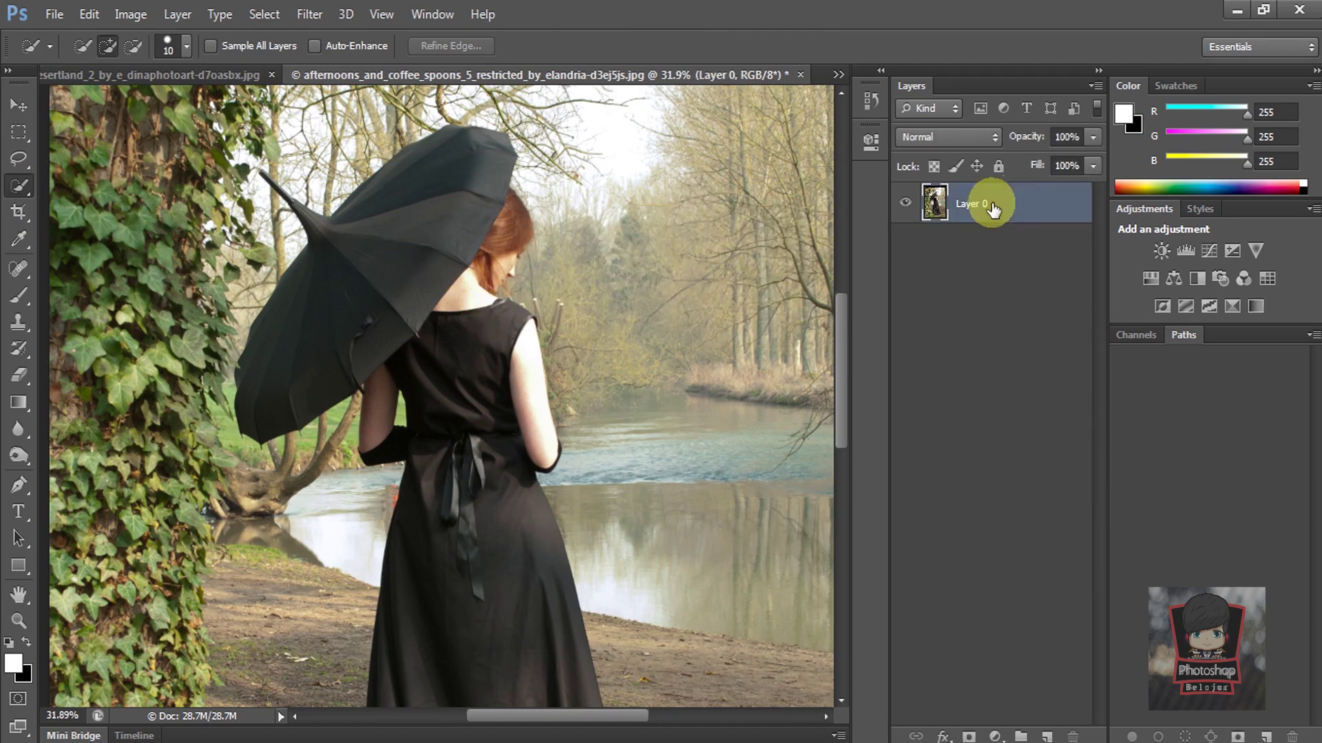
Brush a selection over the umbrella, hair and the whole long dress
{"action": "mouse_move", "coordinate": [369, 247]}
{"action": "left_mouse_down"}
{"action": "mouse_move", "coordinate": [463, 339]}
{"action": "mouse_move", "coordinate": [440, 439]}
{"action": "mouse_move", "coordinate": [472, 378]}
{"action": "mouse_move", "coordinate": [478, 567]}
{"action": "mouse_move", "coordinate": [493, 534]}
{"action": "mouse_move", "coordinate": [497, 311]}
{"action": "left_mouse_up"}
{"action": "left_click_drag", "start_coordinate": [451, 221], "coordinate": [457, 522]}
{"action": "mouse_move", "coordinate": [420, 377]}
{"action": "left_mouse_down"}
{"action": "mouse_move", "coordinate": [393, 513]}
{"action": "mouse_move", "coordinate": [411, 546]}
{"action": "left_mouse_up"}
{"action": "scroll", "coordinate": [445, 427], "scroll_direction": "down", "scroll_amount": 2}
{"action": "scroll", "coordinate": [445, 428], "scroll_direction": "down", "scroll_amount": 2}
{"action": "left_click_drag", "start_coordinate": [416, 370], "coordinate": [406, 517]}
{"action": "scroll", "coordinate": [678, 495], "scroll_direction": "up", "scroll_amount": 1}
{"action": "scroll", "coordinate": [678, 494], "scroll_direction": "up", "scroll_amount": 7}
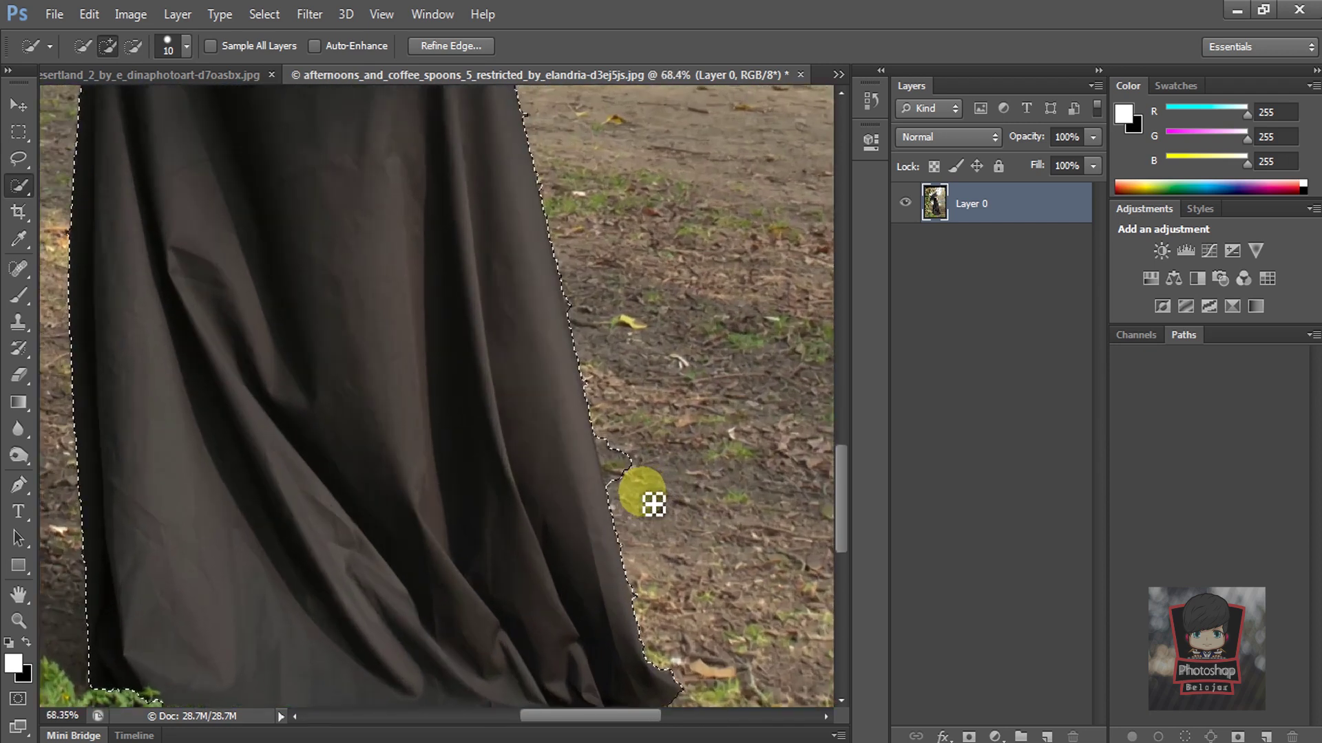
{"action": "scroll", "coordinate": [643, 501], "scroll_direction": "up", "scroll_amount": 7}
{"action": "scroll", "coordinate": [622, 481], "scroll_direction": "up", "scroll_amount": 5}
Subtract the ground bulge from the skirt's right edge of the selection
{"action": "mouse_move", "coordinate": [634, 476]}
{"action": "left_mouse_down"}
{"action": "mouse_move", "coordinate": [585, 344]}
{"action": "mouse_move", "coordinate": [581, 436]}
{"action": "mouse_move", "coordinate": [566, 358]}
{"action": "left_mouse_up"}
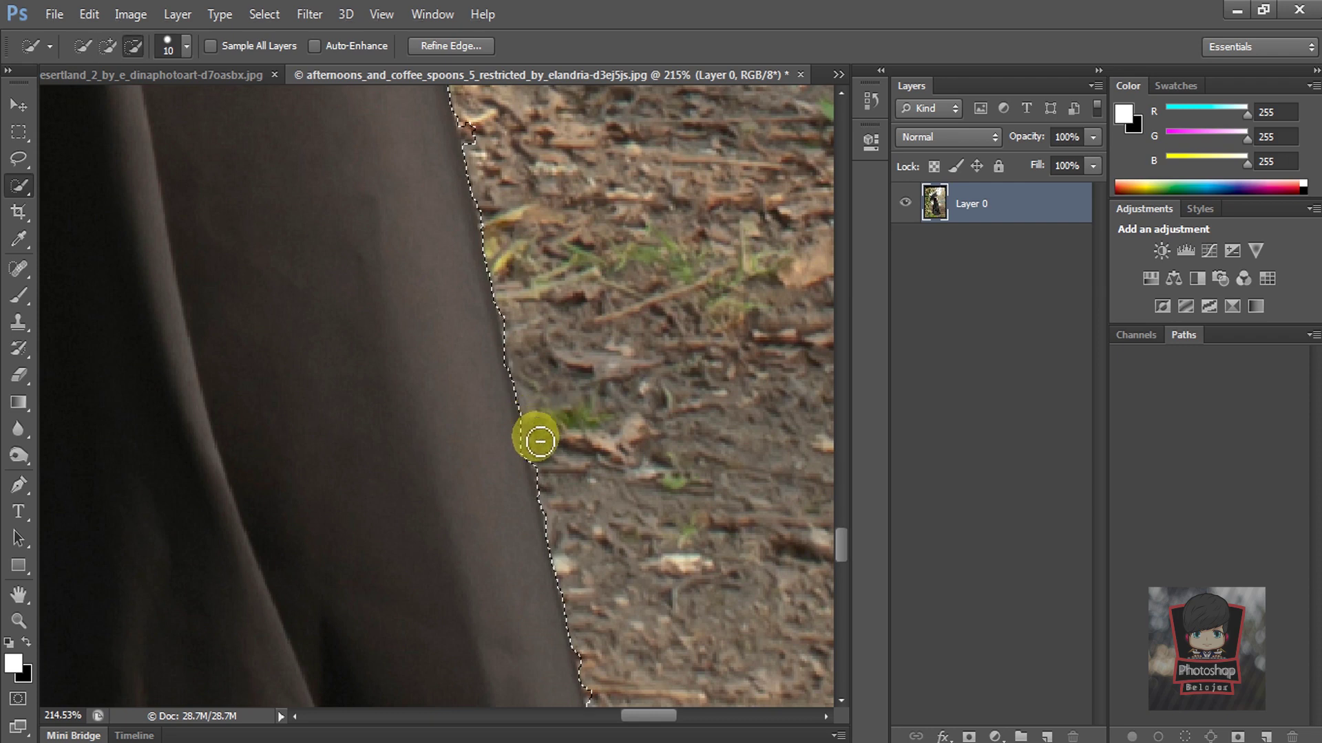
{"action": "scroll", "coordinate": [549, 419], "scroll_direction": "down", "scroll_amount": 3}
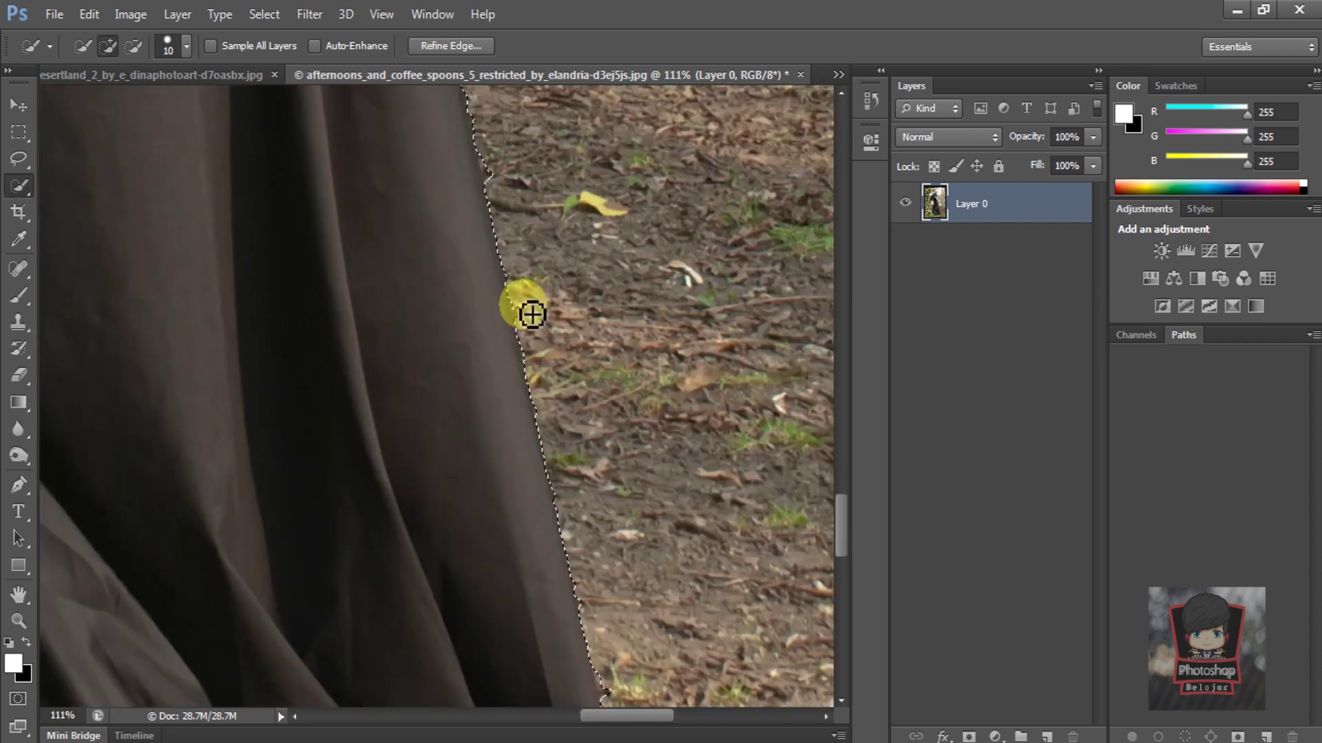
{"action": "scroll", "coordinate": [531, 310], "scroll_direction": "up", "scroll_amount": 3}
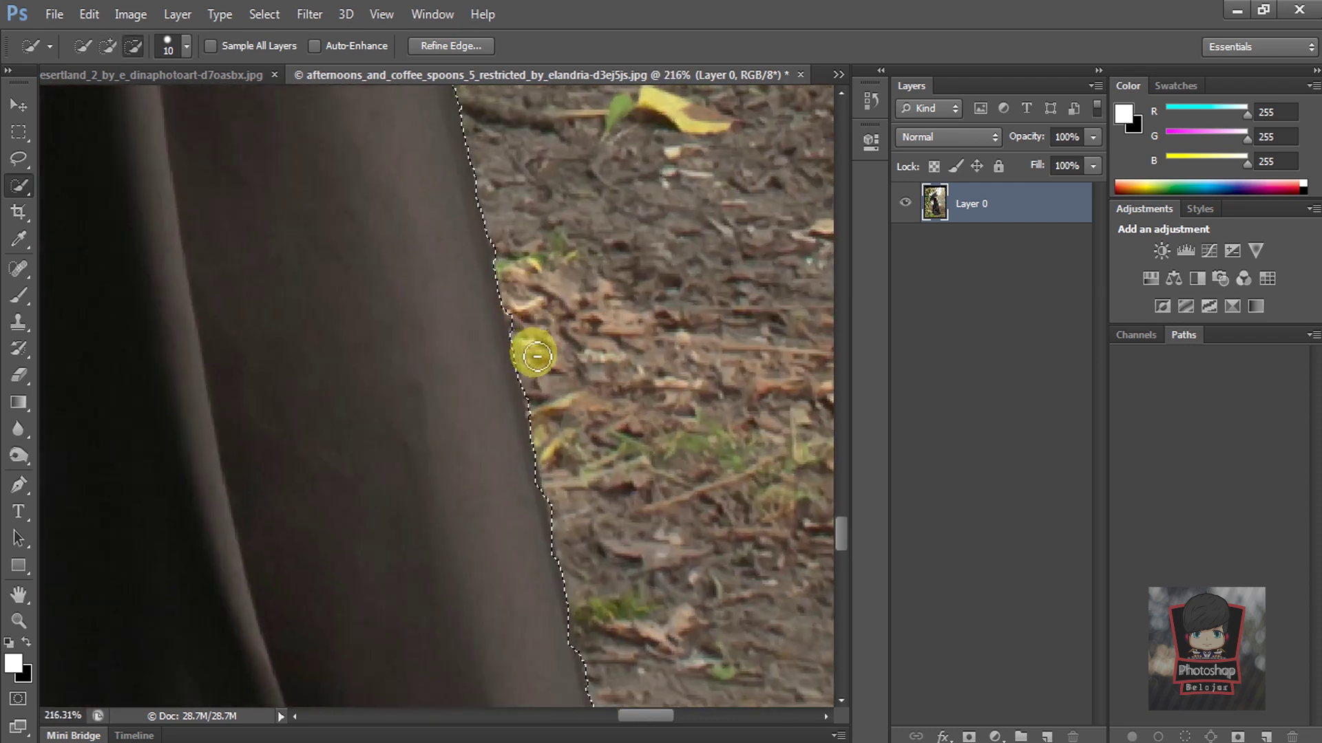
{"action": "scroll", "coordinate": [496, 344], "scroll_direction": "down", "scroll_amount": 5}
{"action": "scroll", "coordinate": [489, 395], "scroll_direction": "up", "scroll_amount": 2}
{"action": "scroll", "coordinate": [486, 266], "scroll_direction": "up", "scroll_amount": 2}
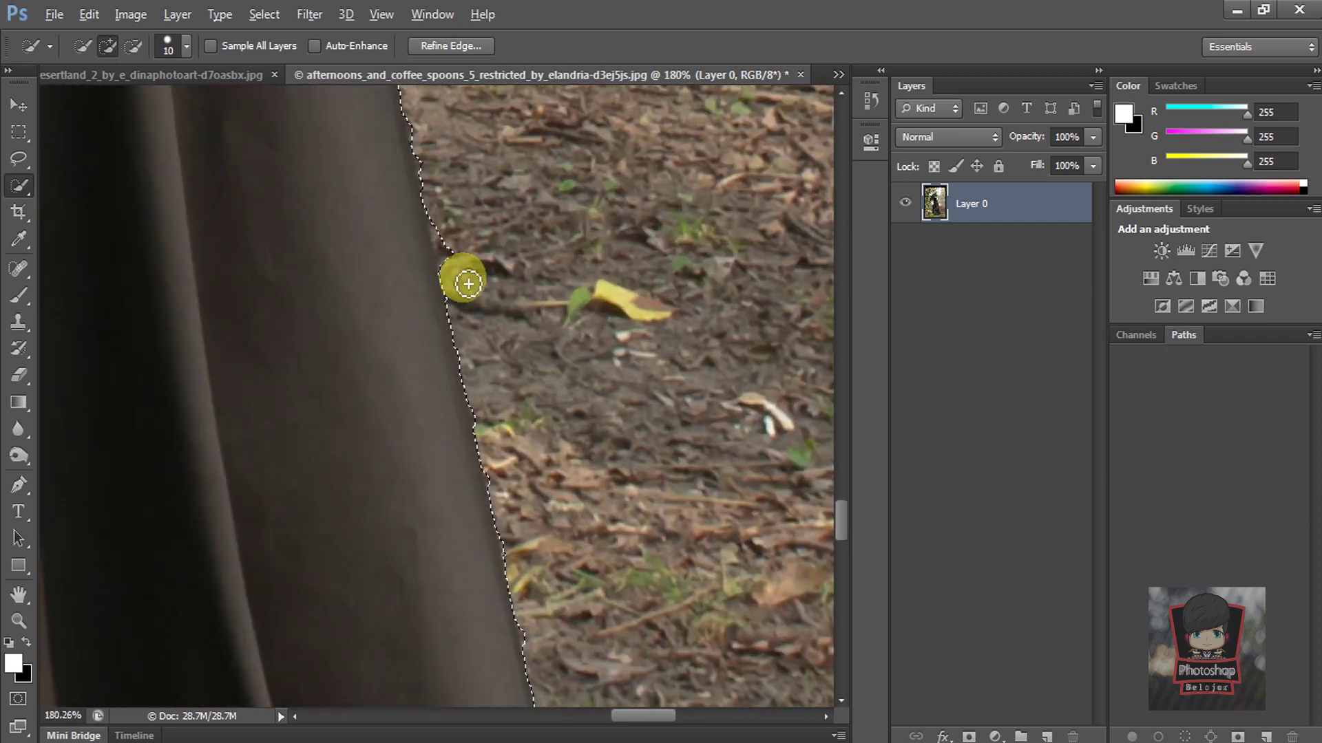
{"action": "scroll", "coordinate": [448, 184], "scroll_direction": "down", "scroll_amount": 3}
{"action": "scroll", "coordinate": [481, 360], "scroll_direction": "down", "scroll_amount": 3}
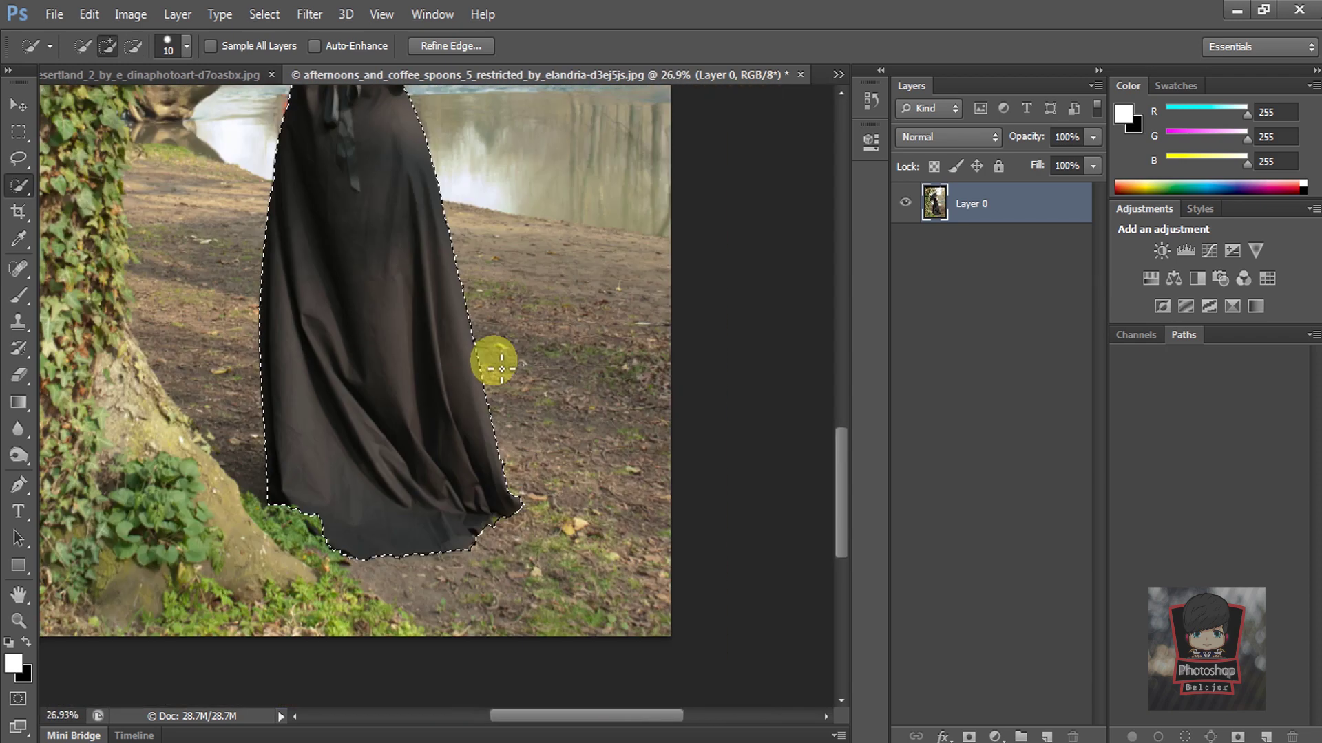
{"action": "left_click_drag", "start_coordinate": [367, 286], "coordinate": [384, 492]}
{"action": "scroll", "coordinate": [413, 461], "scroll_direction": "up", "scroll_amount": 2}
{"action": "scroll", "coordinate": [477, 298], "scroll_direction": "up", "scroll_amount": 3}
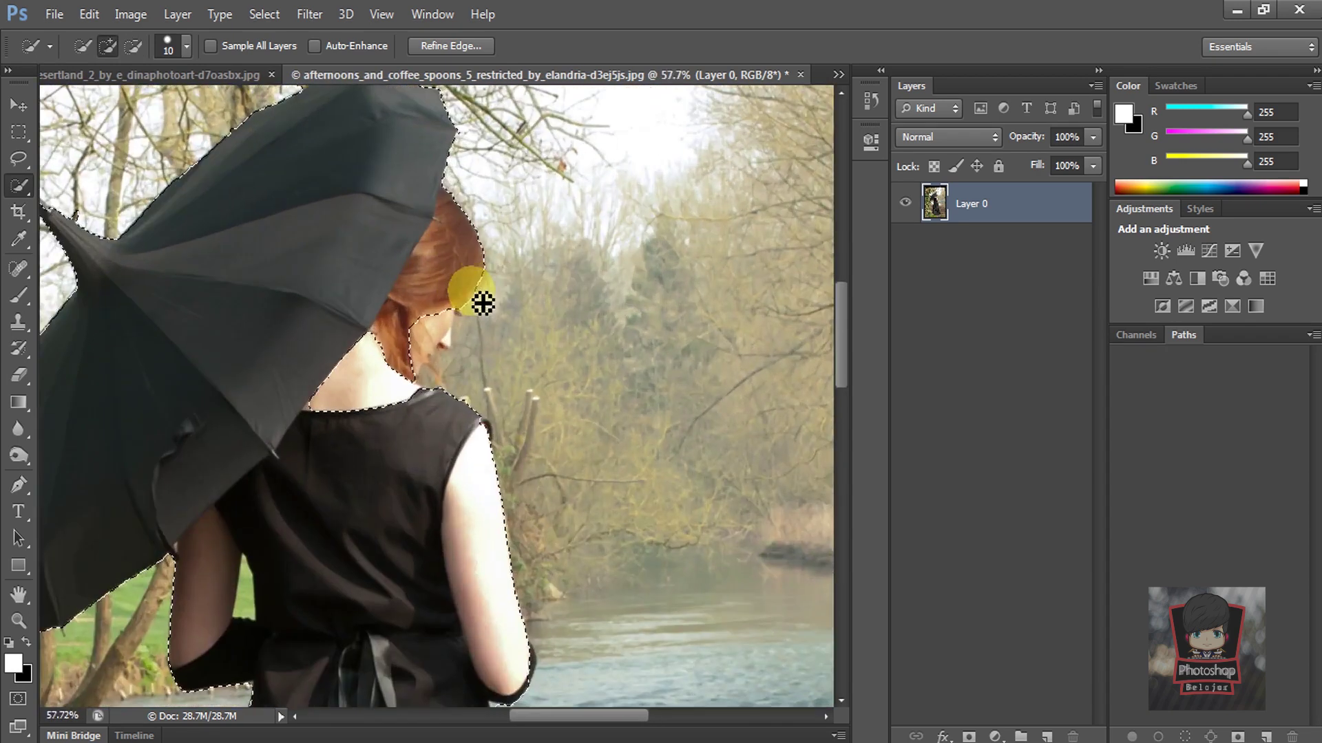
Brush along the hair, face profile, chin and neck to tighten the selection edge
{"action": "scroll", "coordinate": [477, 304], "scroll_direction": "up", "scroll_amount": 3}
{"action": "scroll", "coordinate": [477, 303], "scroll_direction": "up", "scroll_amount": 2}
{"action": "mouse_move", "coordinate": [364, 328]}
{"action": "left_mouse_down"}
{"action": "mouse_move", "coordinate": [334, 369]}
{"action": "mouse_move", "coordinate": [324, 432]}
{"action": "left_mouse_up"}
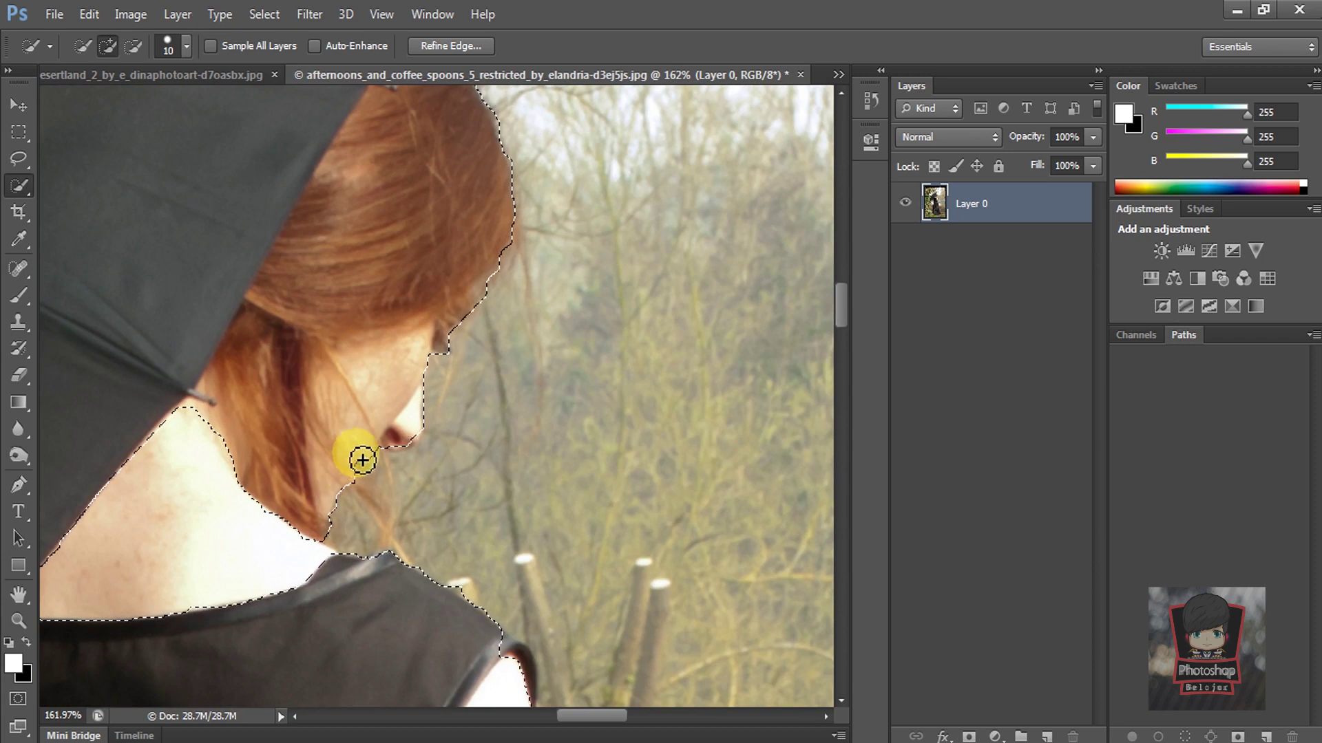
{"action": "mouse_move", "coordinate": [394, 469]}
{"action": "left_mouse_down"}
{"action": "mouse_move", "coordinate": [530, 374]}
{"action": "mouse_move", "coordinate": [455, 526]}
{"action": "left_mouse_up"}
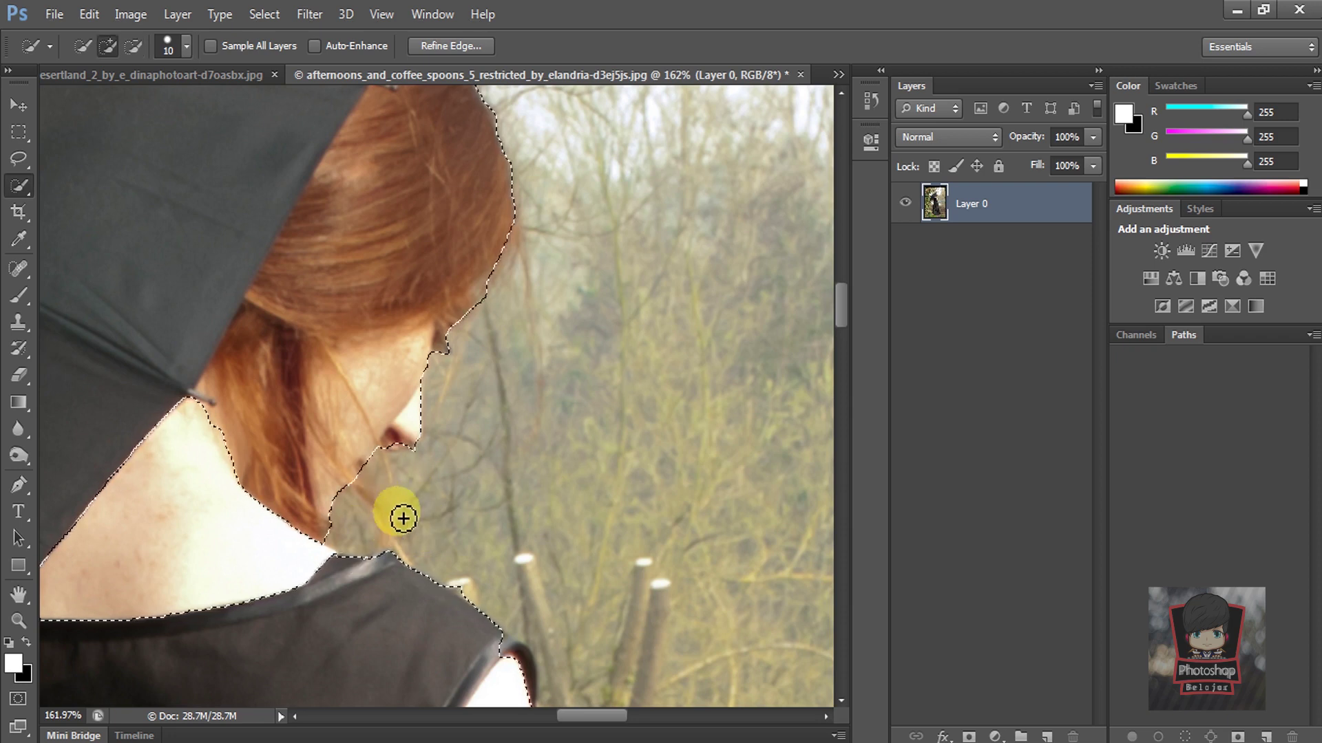
{"action": "scroll", "coordinate": [402, 517], "scroll_direction": "down", "scroll_amount": 3}
{"action": "scroll", "coordinate": [463, 514], "scroll_direction": "down", "scroll_amount": 2}
{"action": "scroll", "coordinate": [413, 530], "scroll_direction": "down", "scroll_amount": 3}
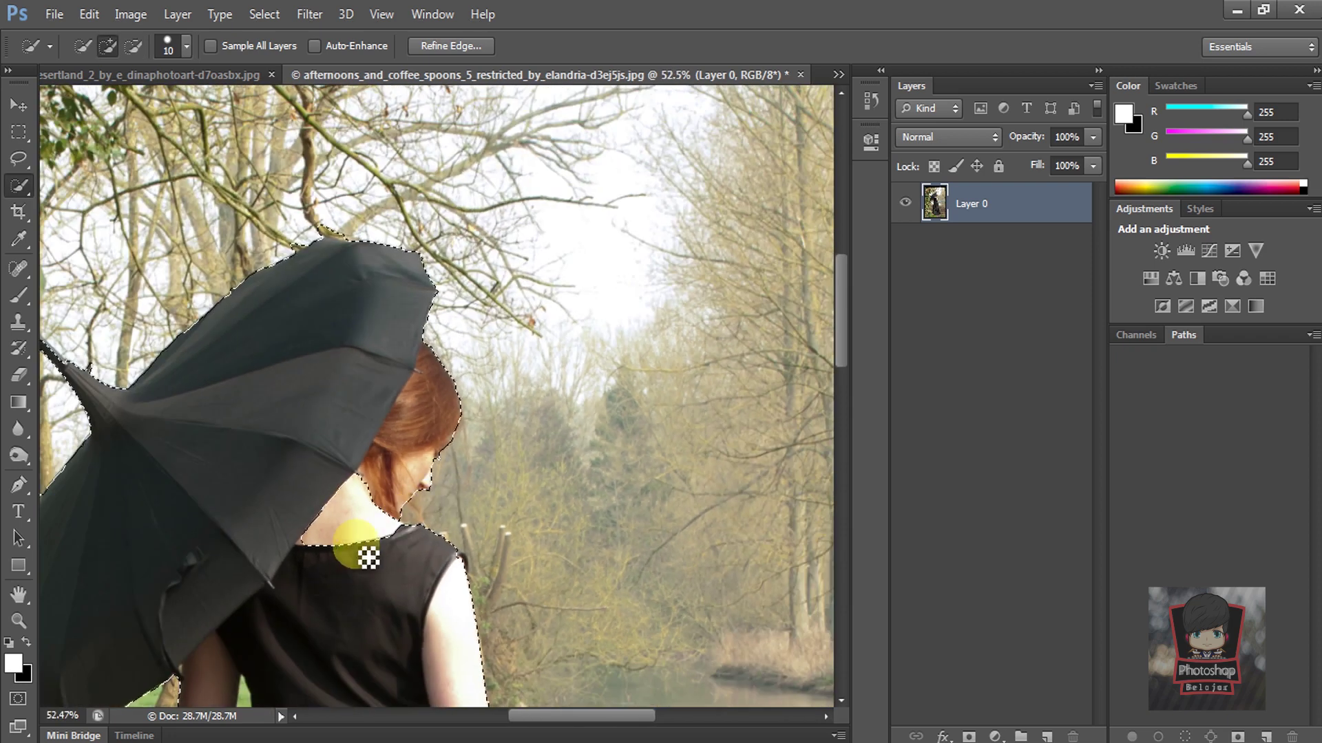
{"action": "scroll", "coordinate": [375, 540], "scroll_direction": "down", "scroll_amount": 2}
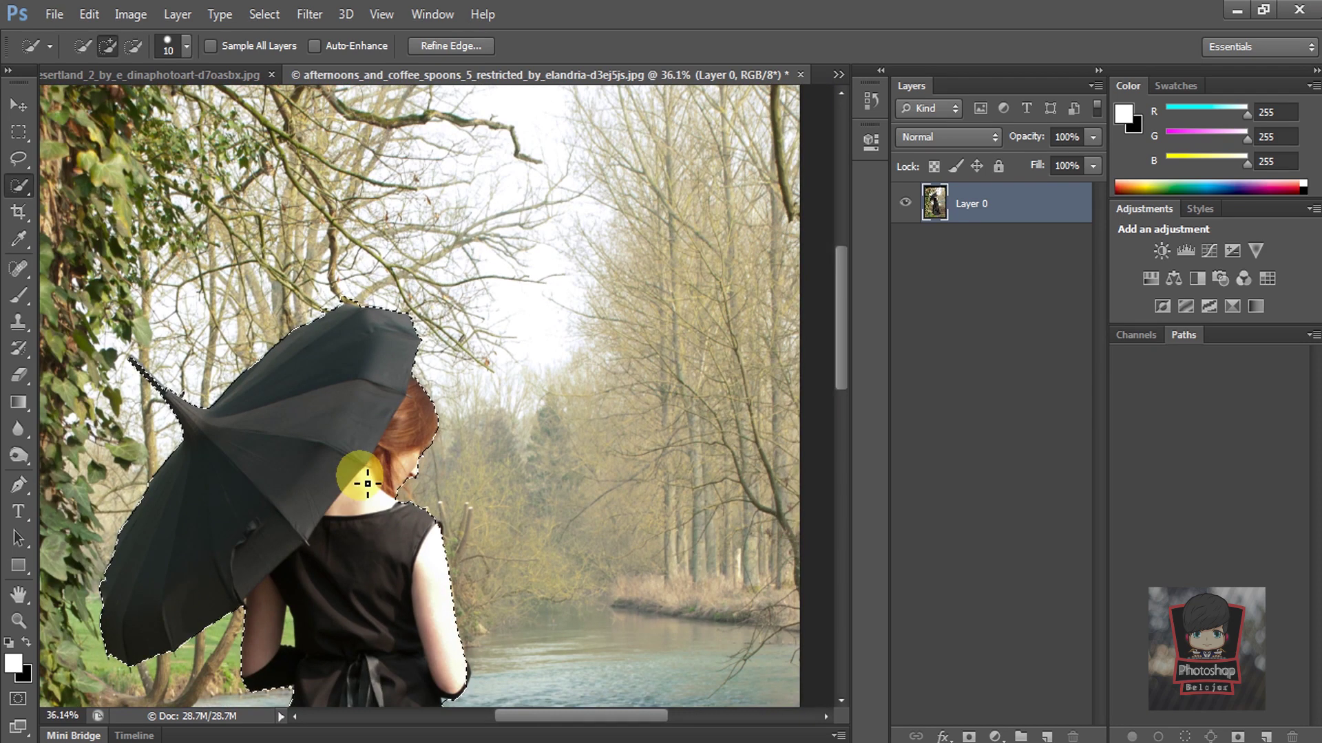
{"action": "scroll", "coordinate": [354, 304], "scroll_direction": "up", "scroll_amount": 3}
{"action": "scroll", "coordinate": [348, 294], "scroll_direction": "up", "scroll_amount": 2}
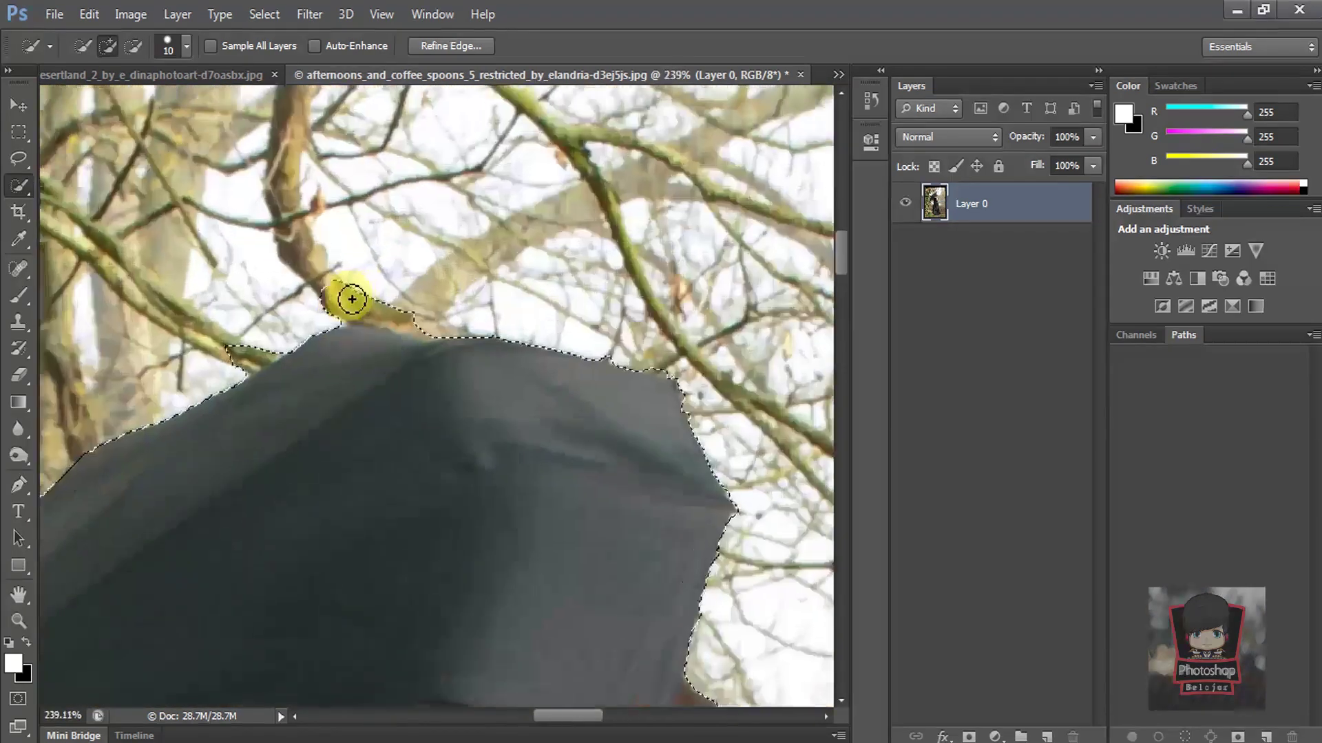
Subtract the tree branches above the umbrella top from the selection
{"action": "scroll", "coordinate": [398, 273], "scroll_direction": "up", "scroll_amount": 3}
{"action": "left_click_drag", "start_coordinate": [398, 273], "coordinate": [346, 316]}
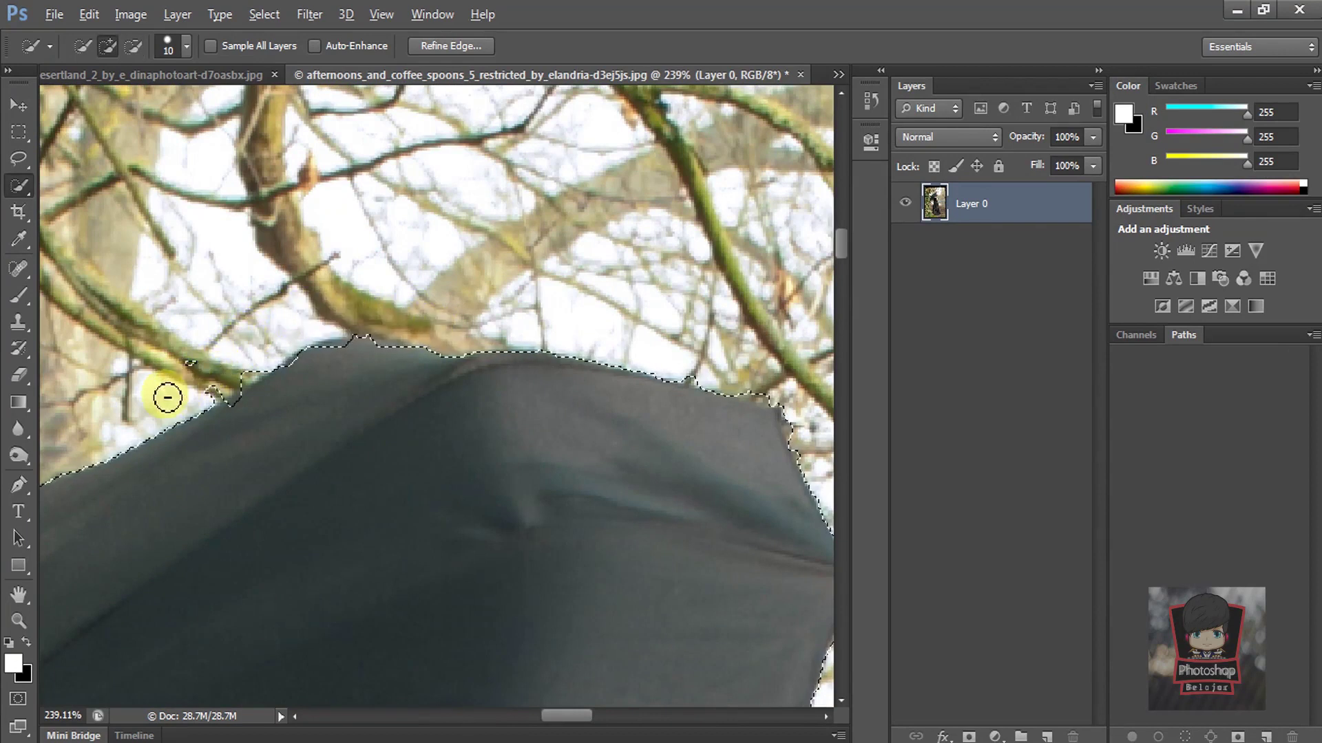
{"action": "scroll", "coordinate": [528, 307], "scroll_direction": "down", "scroll_amount": 2}
{"action": "scroll", "coordinate": [643, 298], "scroll_direction": "down", "scroll_amount": 2}
{"action": "scroll", "coordinate": [188, 448], "scroll_direction": "down", "scroll_amount": 1}
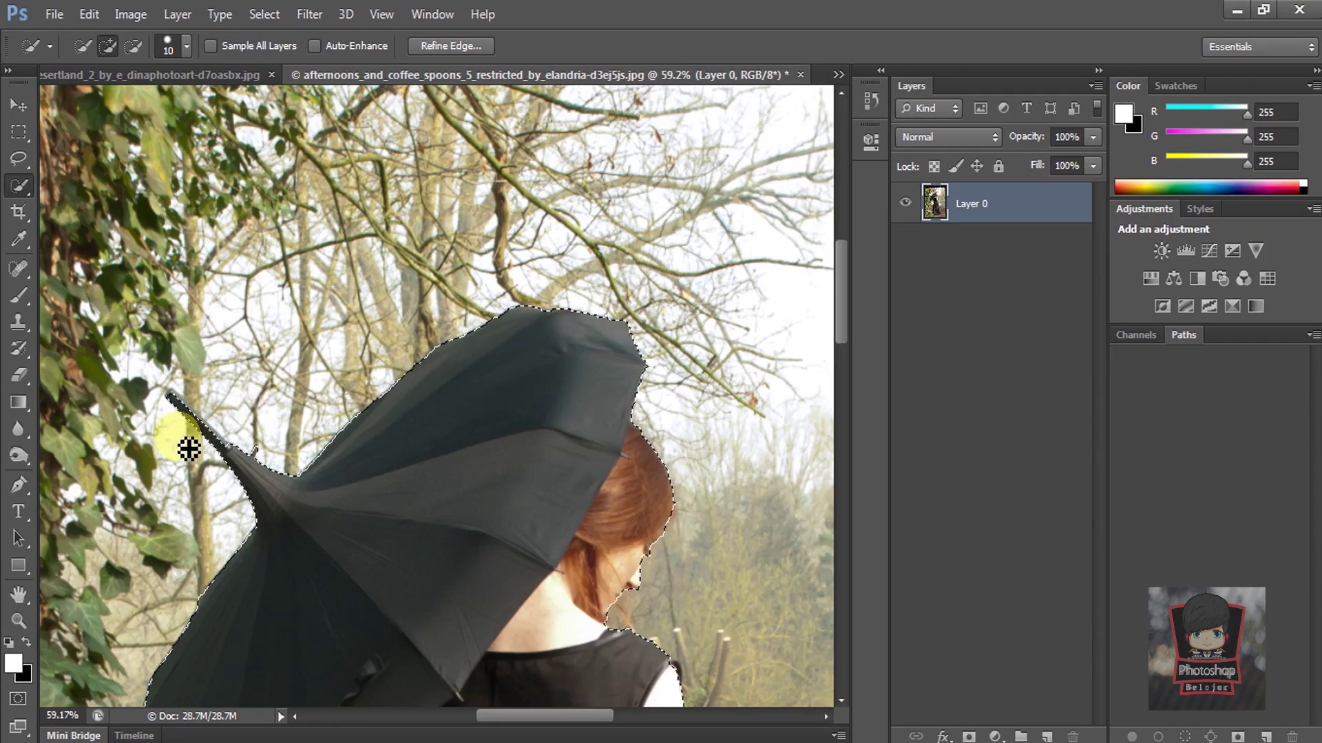
{"action": "scroll", "coordinate": [188, 448], "scroll_direction": "up", "scroll_amount": 2}
{"action": "scroll", "coordinate": [241, 448], "scroll_direction": "up", "scroll_amount": 2}
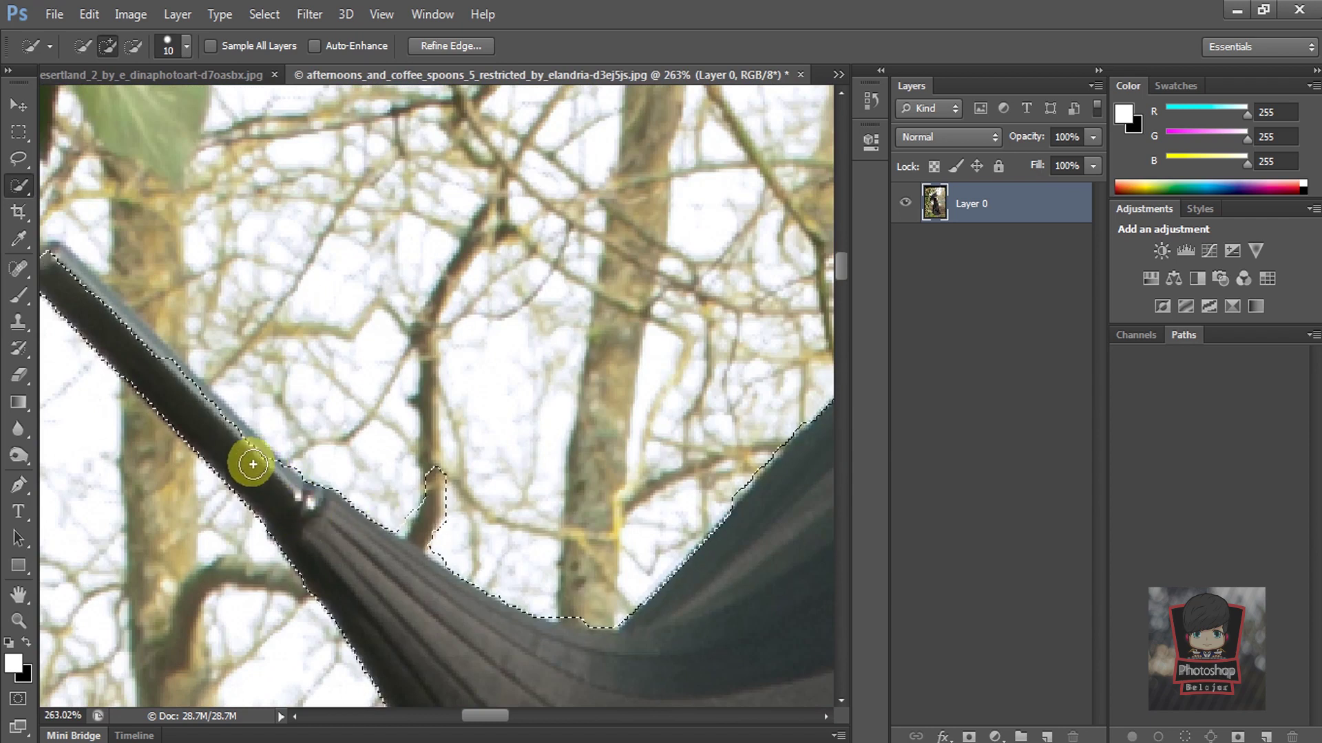
{"action": "scroll", "coordinate": [262, 469], "scroll_direction": "down", "scroll_amount": 1}
Refine the selection along the umbrella shaft, removing the branch piece beside it
{"action": "mouse_move", "coordinate": [155, 362]}
{"action": "left_mouse_down"}
{"action": "mouse_move", "coordinate": [130, 333]}
{"action": "mouse_move", "coordinate": [177, 386]}
{"action": "left_mouse_up"}
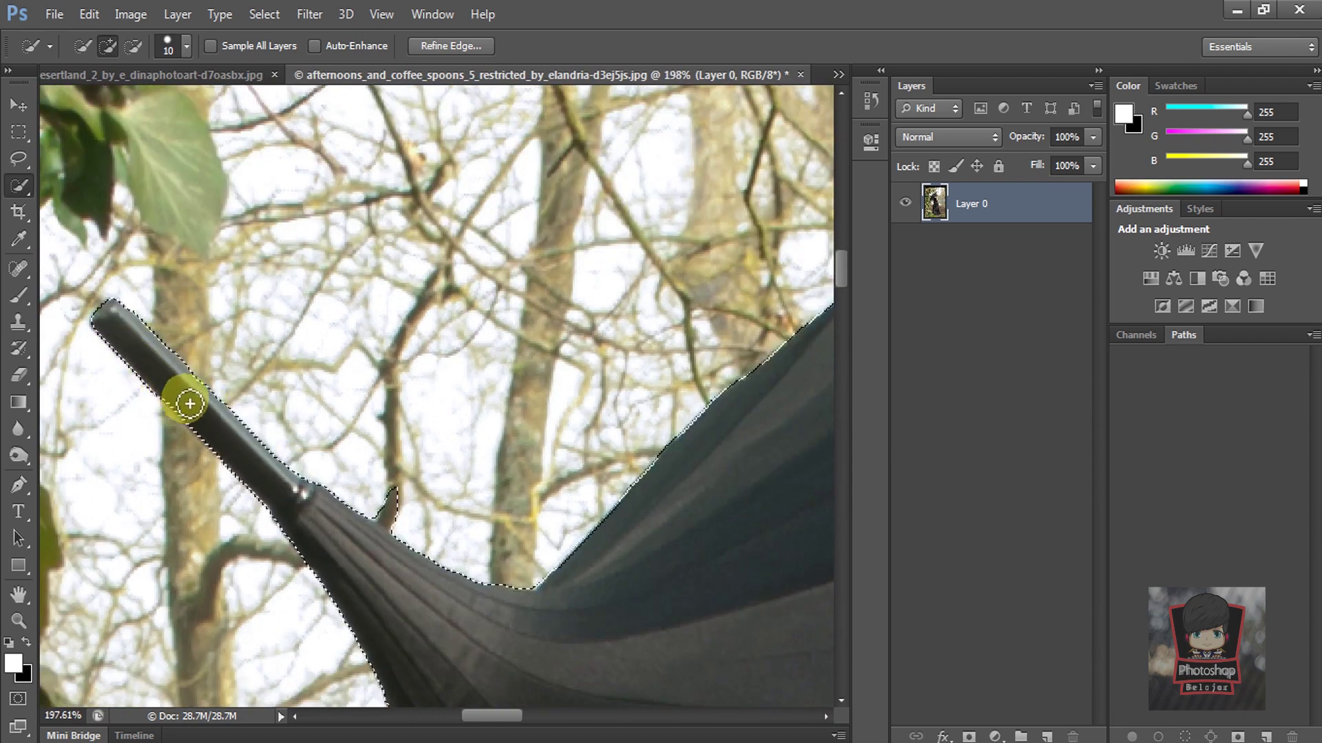
{"action": "left_click_drag", "start_coordinate": [442, 477], "coordinate": [395, 502]}
{"action": "scroll", "coordinate": [413, 420], "scroll_direction": "down", "scroll_amount": 3}
{"action": "scroll", "coordinate": [462, 365], "scroll_direction": "down", "scroll_amount": 2}
{"action": "scroll", "coordinate": [259, 525], "scroll_direction": "down", "scroll_amount": 3}
{"action": "scroll", "coordinate": [260, 544], "scroll_direction": "up", "scroll_amount": 3}
{"action": "scroll", "coordinate": [230, 501], "scroll_direction": "up", "scroll_amount": 2}
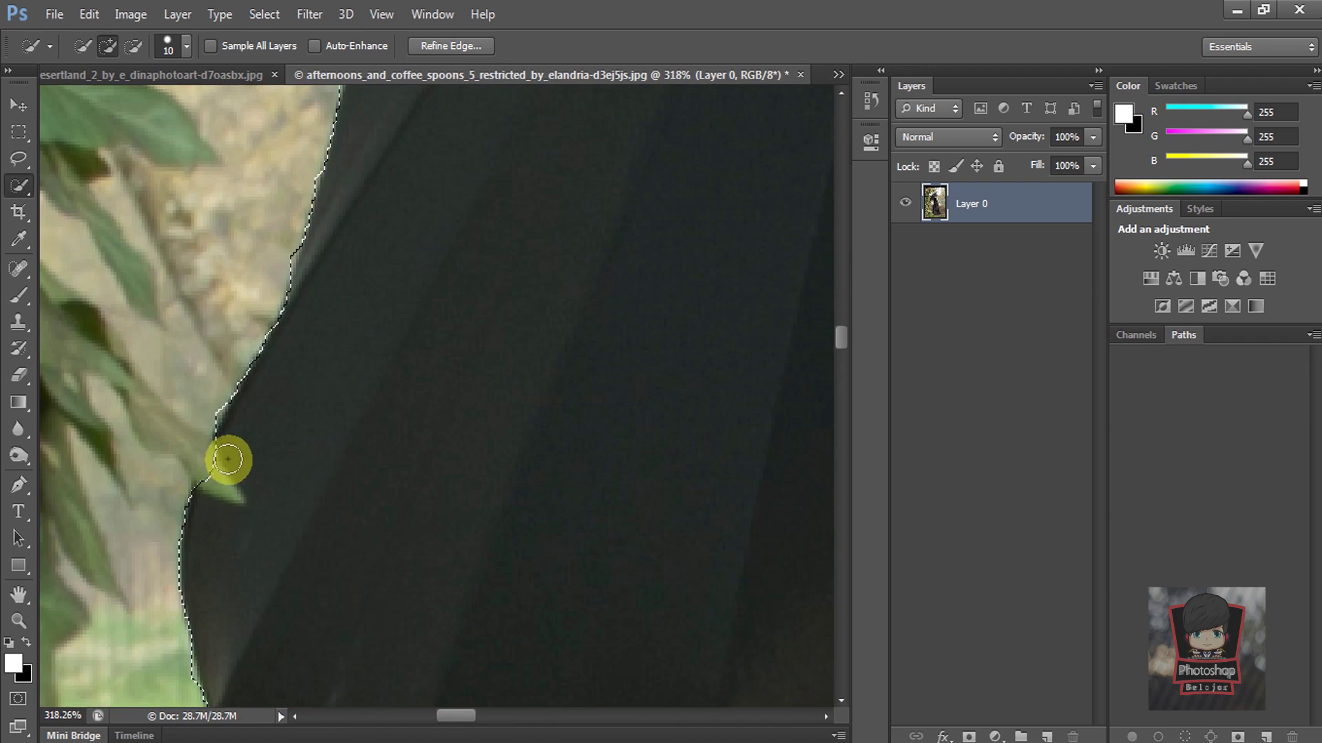
{"action": "scroll", "coordinate": [212, 494], "scroll_direction": "down", "scroll_amount": 2}
{"action": "scroll", "coordinate": [262, 386], "scroll_direction": "down", "scroll_amount": 2}
Pan across and zoom out to check the whole figure's outline
{"action": "scroll", "coordinate": [261, 344], "scroll_direction": "right", "scroll_amount": 3}
{"action": "scroll", "coordinate": [310, 317], "scroll_direction": "right", "scroll_amount": 3}
{"action": "scroll", "coordinate": [354, 331], "scroll_direction": "up", "scroll_amount": 2}
{"action": "scroll", "coordinate": [330, 386], "scroll_direction": "right", "scroll_amount": 5}
{"action": "scroll", "coordinate": [310, 442], "scroll_direction": "right", "scroll_amount": 1}
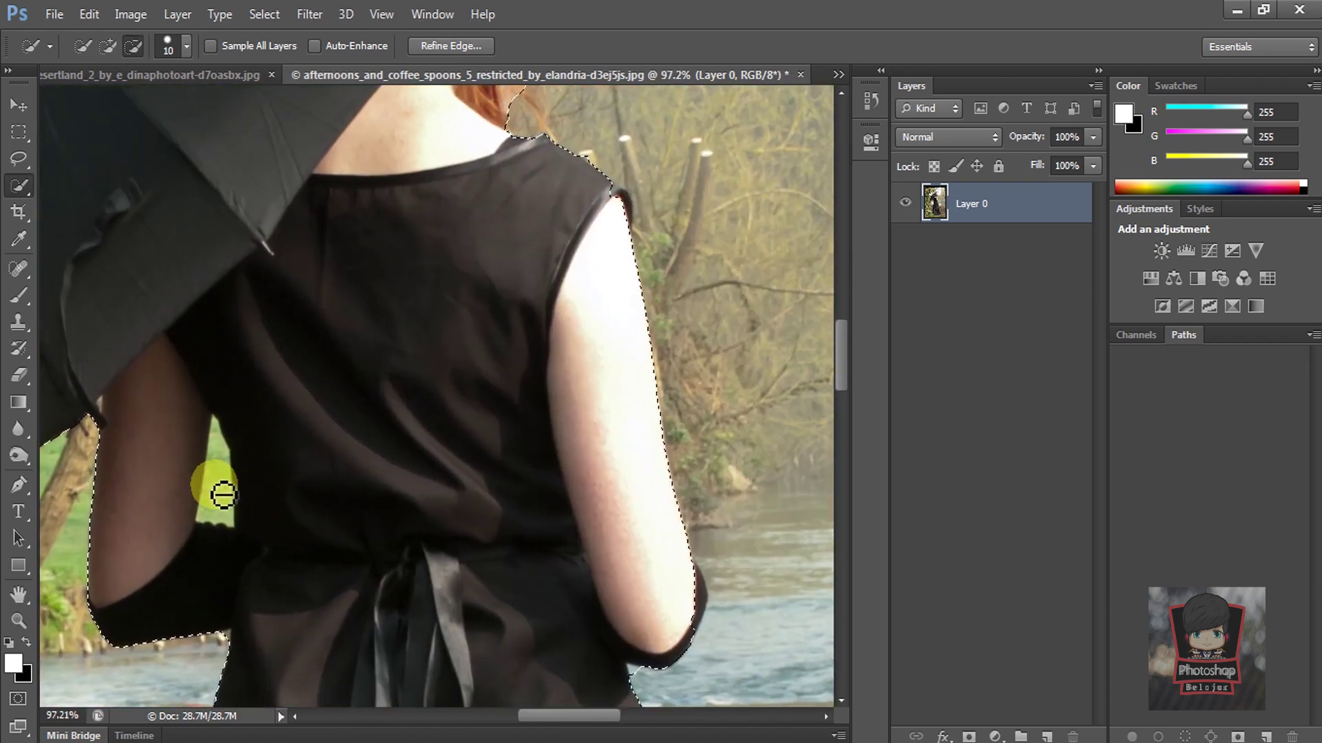
{"action": "scroll", "coordinate": [231, 463], "scroll_direction": "down", "scroll_amount": 2}
{"action": "scroll", "coordinate": [324, 372], "scroll_direction": "down", "scroll_amount": 2}
{"action": "scroll", "coordinate": [356, 384], "scroll_direction": "down", "scroll_amount": 2}
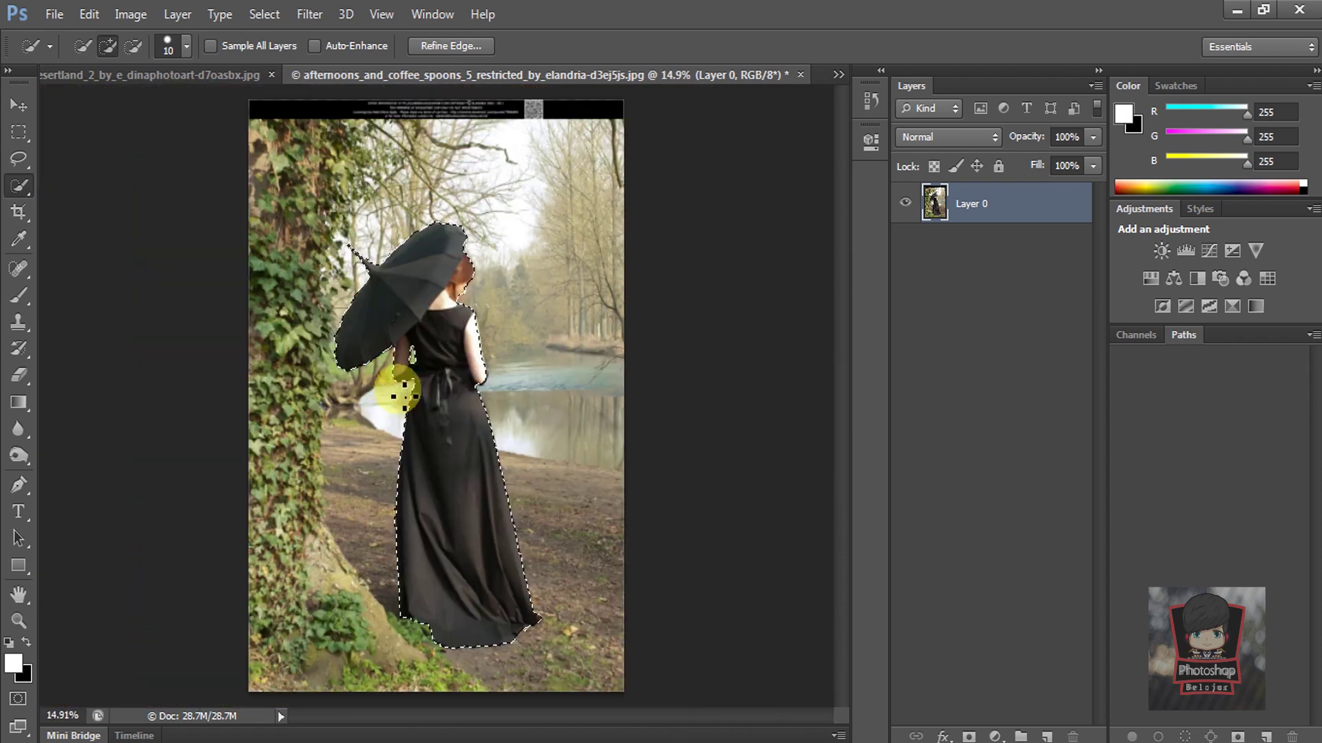
{"action": "scroll", "coordinate": [479, 506], "scroll_direction": "up", "scroll_amount": 1}
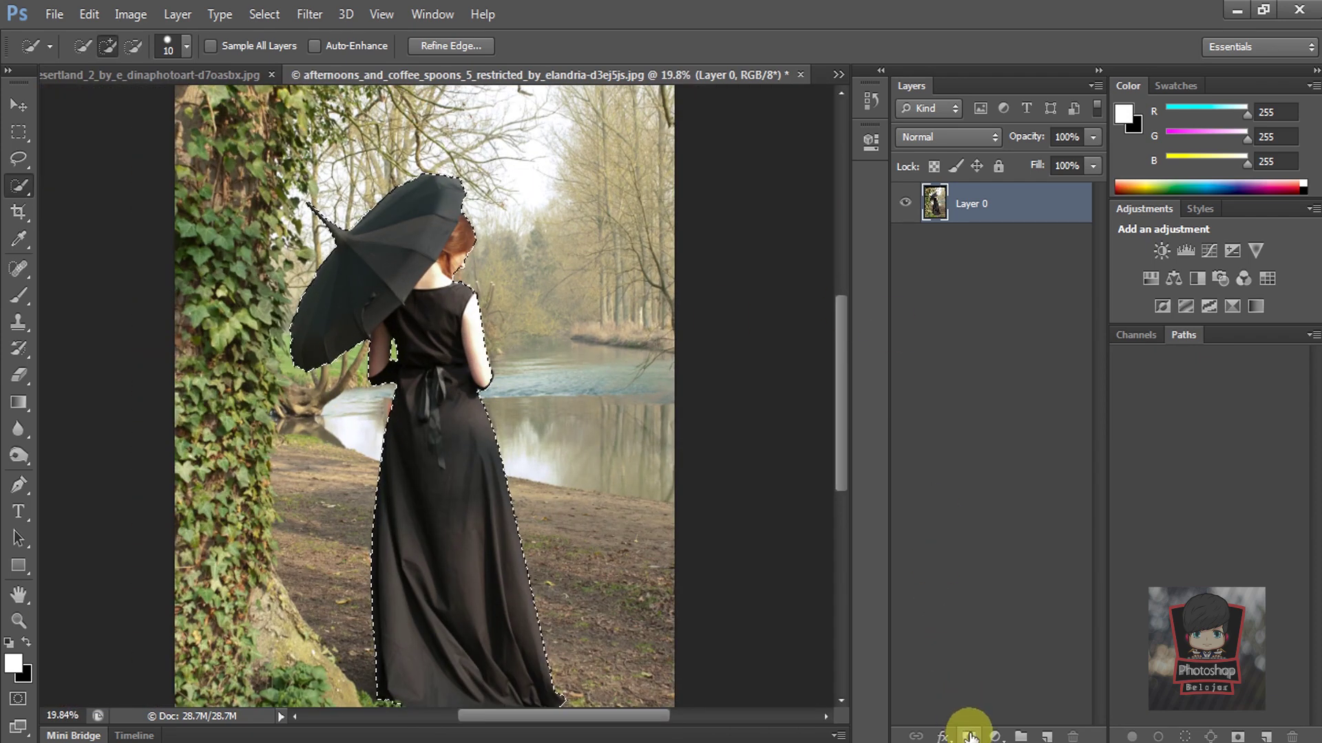
Mask the layer to the selected woman and drag her into the desert scene
{"action": "left_click", "coordinate": [969, 736]}
{"action": "left_click", "coordinate": [19, 105]}
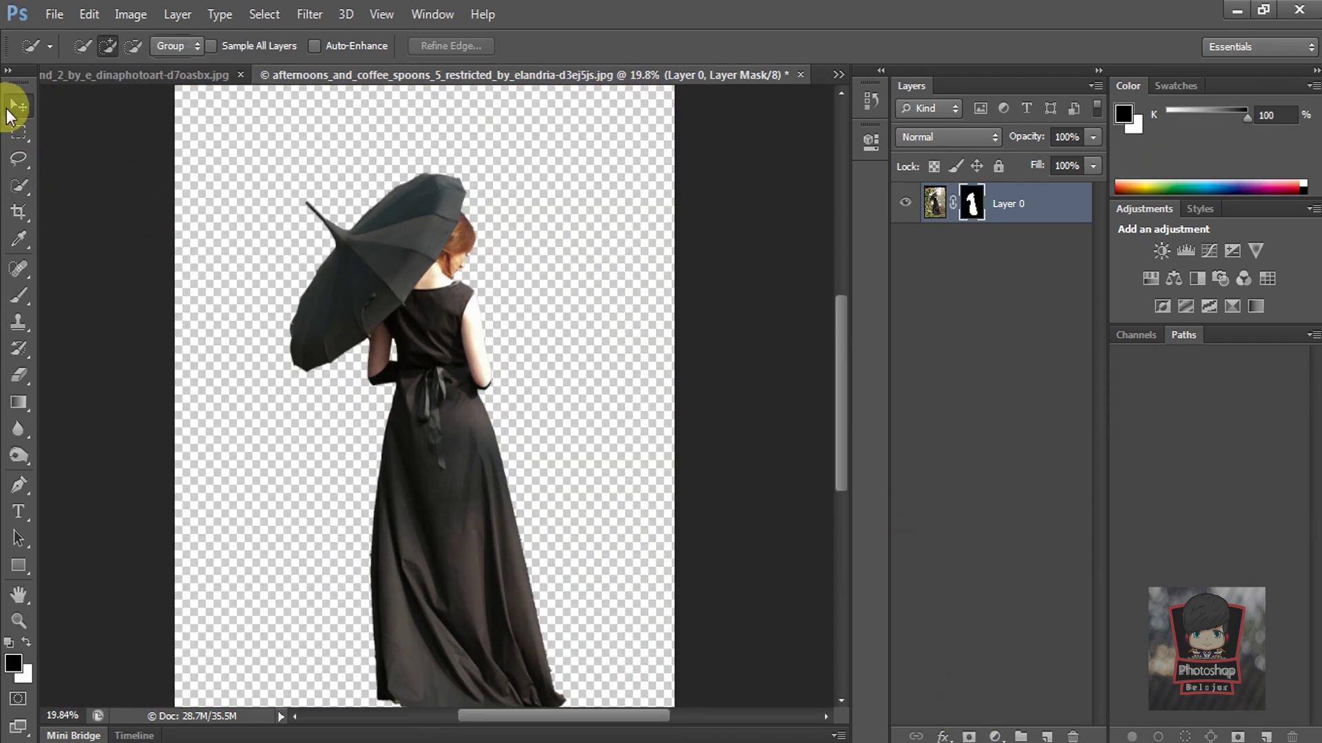
{"action": "scroll", "coordinate": [515, 279], "scroll_direction": "down", "scroll_amount": 1}
{"action": "left_click_drag", "start_coordinate": [427, 320], "coordinate": [365, 265]}
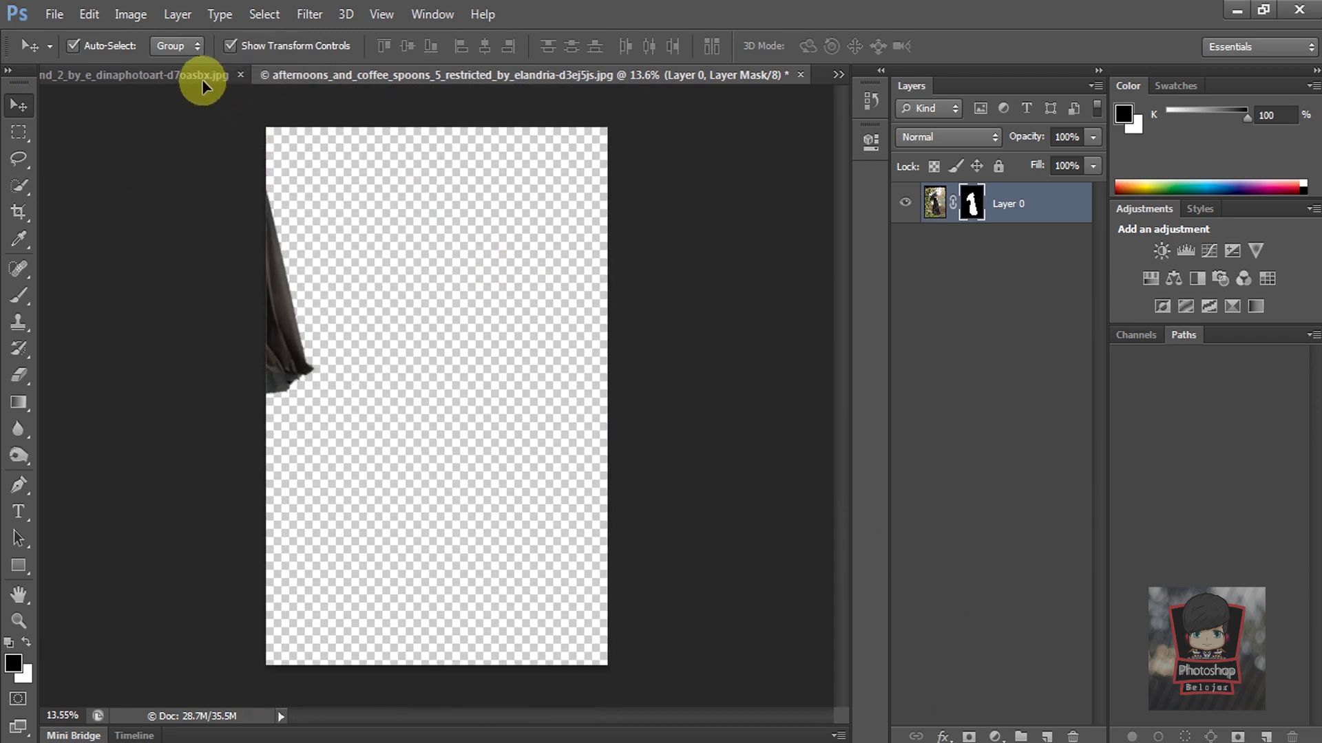
{"action": "mouse_move", "coordinate": [442, 405]}
{"action": "left_mouse_down"}
{"action": "mouse_move", "coordinate": [452, 443]}
{"action": "mouse_move", "coordinate": [427, 369]}
{"action": "left_mouse_up"}
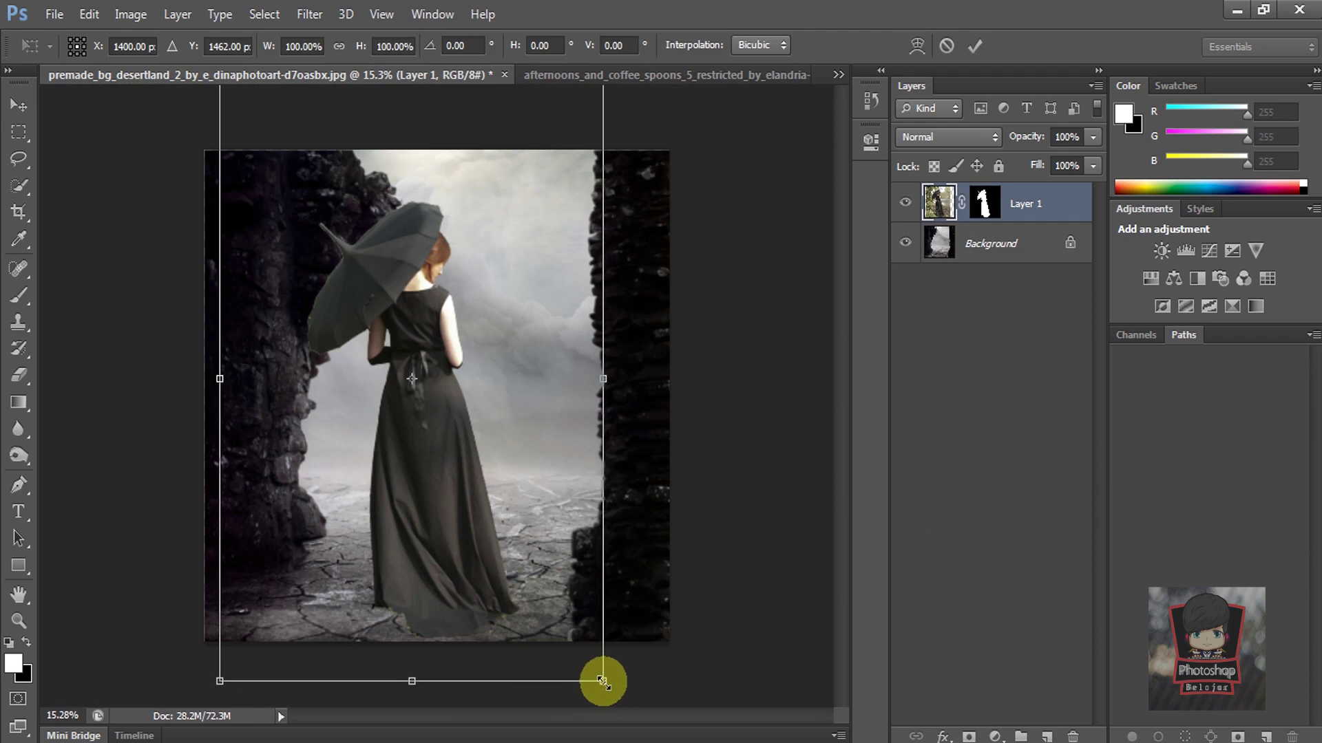
Scale the woman to about 60% and place her on the cracked ground between the cliffs
{"action": "left_click_drag", "start_coordinate": [604, 680], "coordinate": [472, 473]}
{"action": "mouse_move", "coordinate": [386, 380]}
{"action": "left_mouse_down"}
{"action": "mouse_move", "coordinate": [447, 462]}
{"action": "mouse_move", "coordinate": [452, 505]}
{"action": "left_mouse_up"}
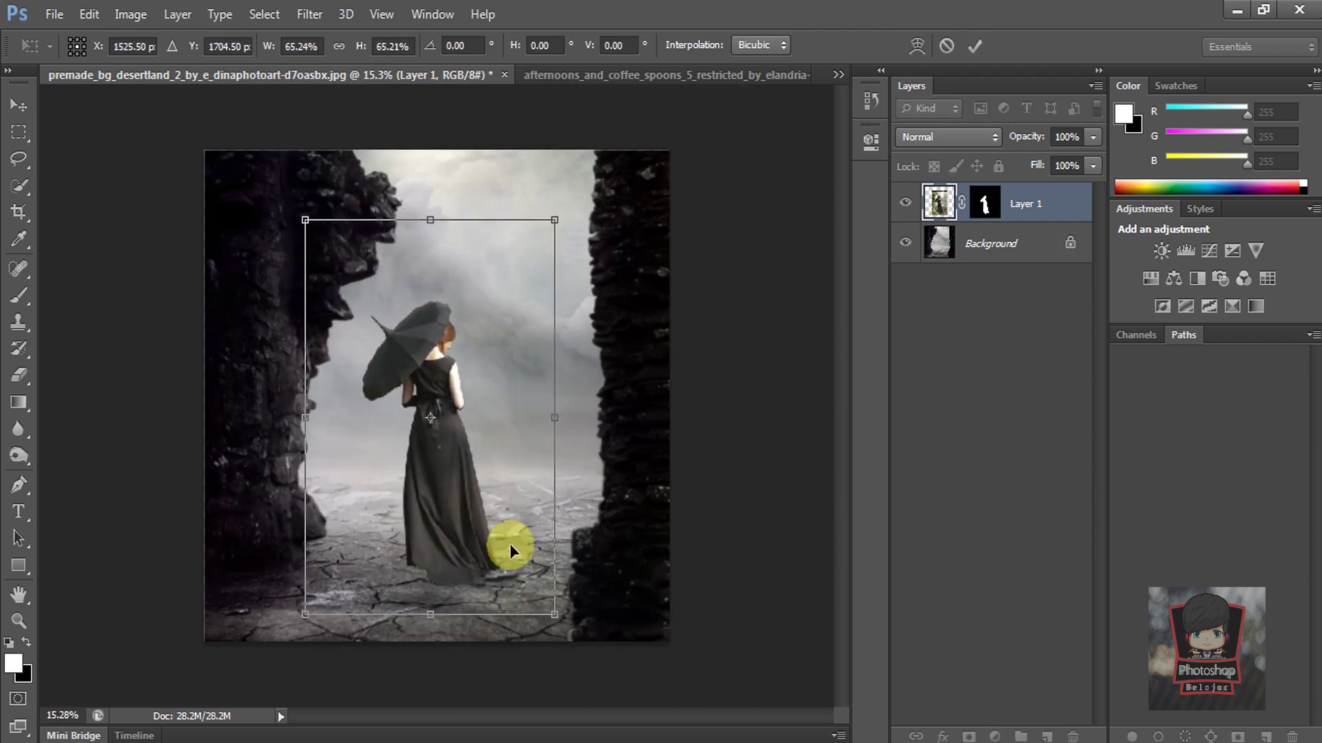
{"action": "left_click_drag", "start_coordinate": [549, 609], "coordinate": [531, 581]}
{"action": "left_click_drag", "start_coordinate": [472, 519], "coordinate": [464, 518]}
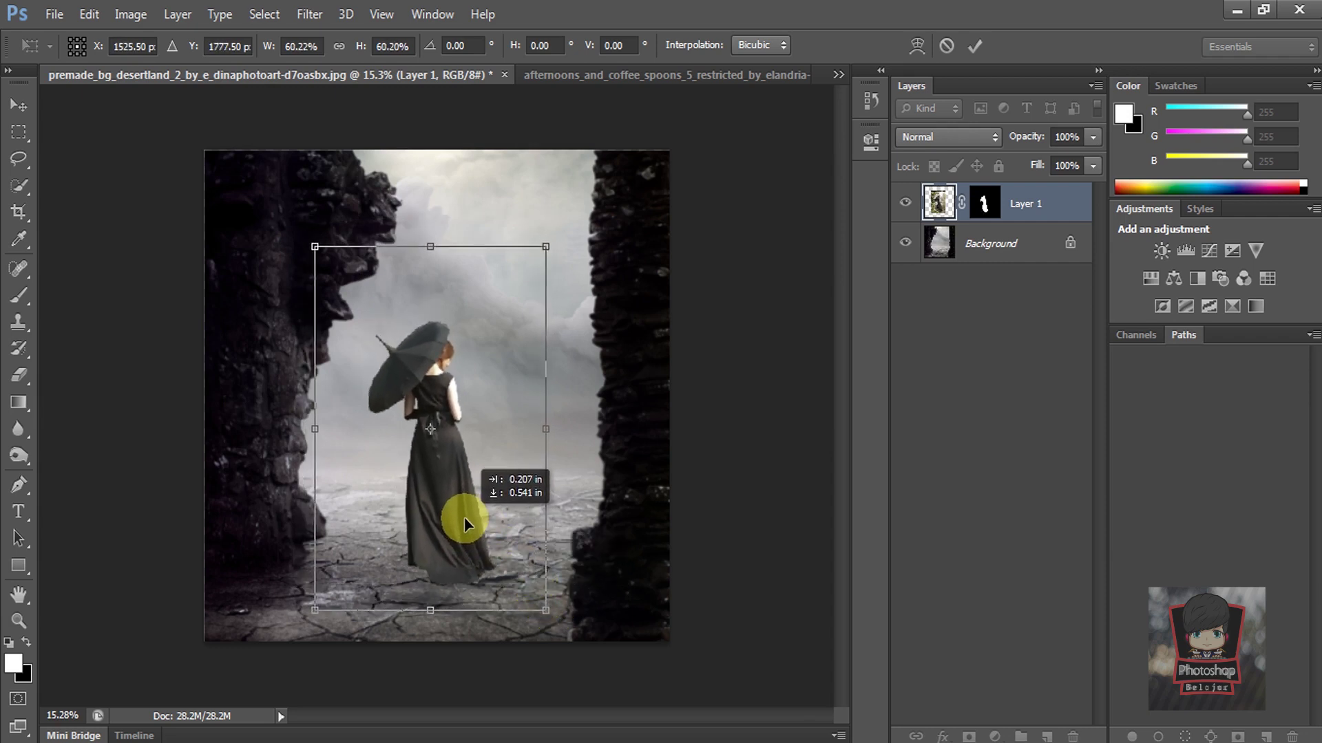
{"action": "key", "text": "Return"}
{"action": "scroll", "coordinate": [457, 477], "scroll_direction": "up", "scroll_amount": 2}
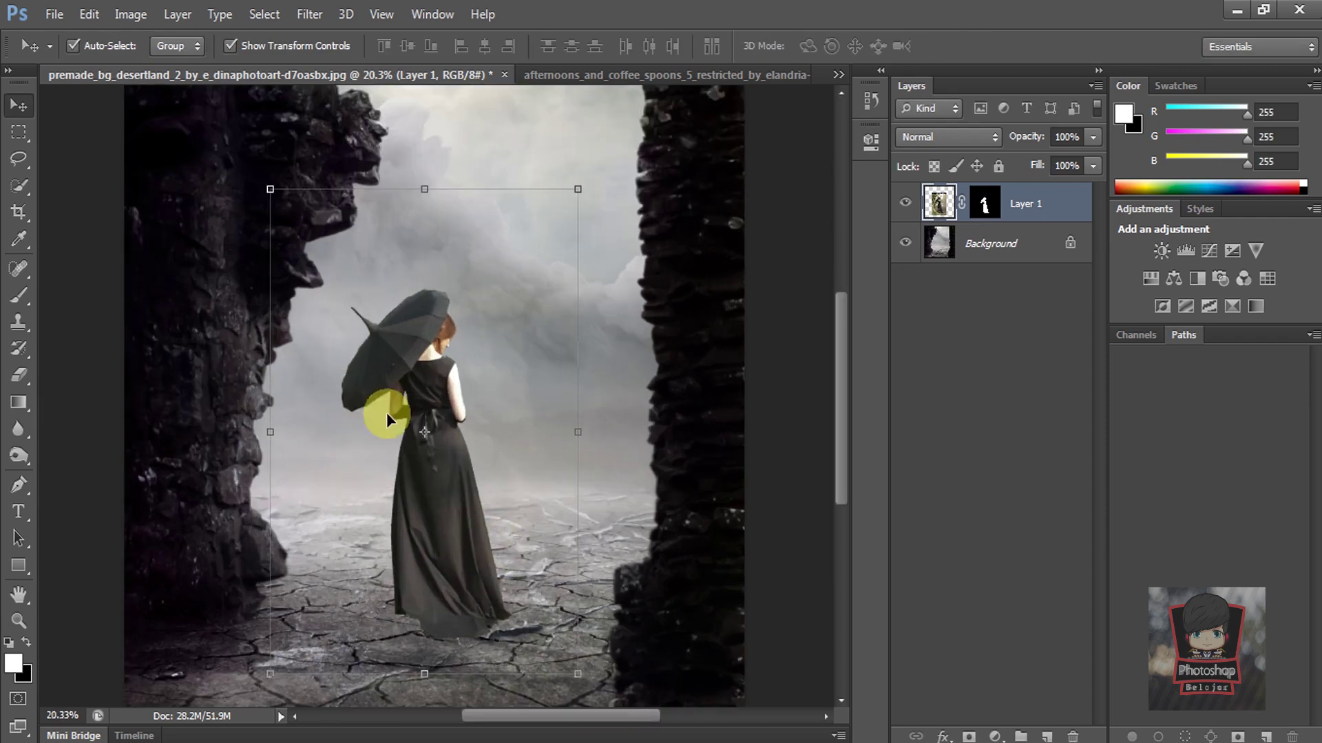
{"action": "scroll", "coordinate": [436, 399], "scroll_direction": "up", "scroll_amount": 3}
{"action": "scroll", "coordinate": [445, 374], "scroll_direction": "up", "scroll_amount": 3}
{"action": "scroll", "coordinate": [457, 277], "scroll_direction": "up", "scroll_amount": 2}
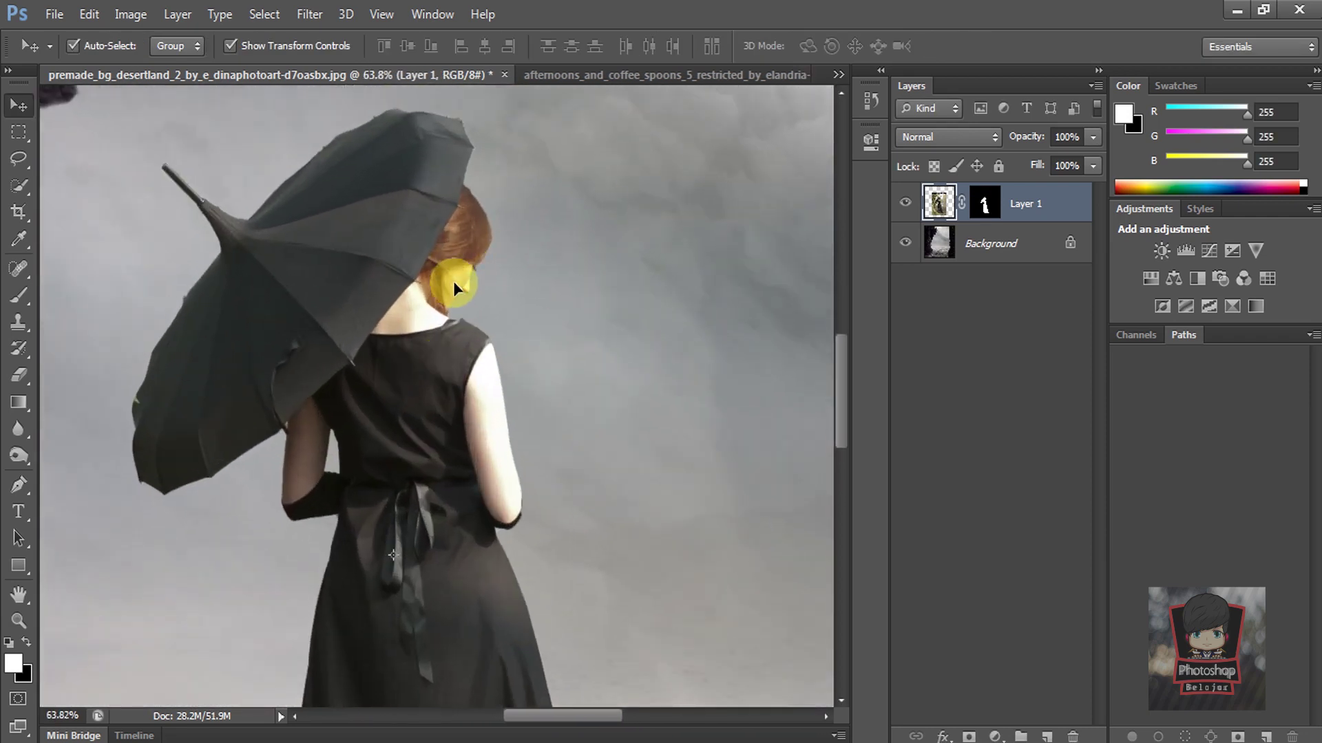
{"action": "left_click_drag", "start_coordinate": [378, 183], "coordinate": [371, 237]}
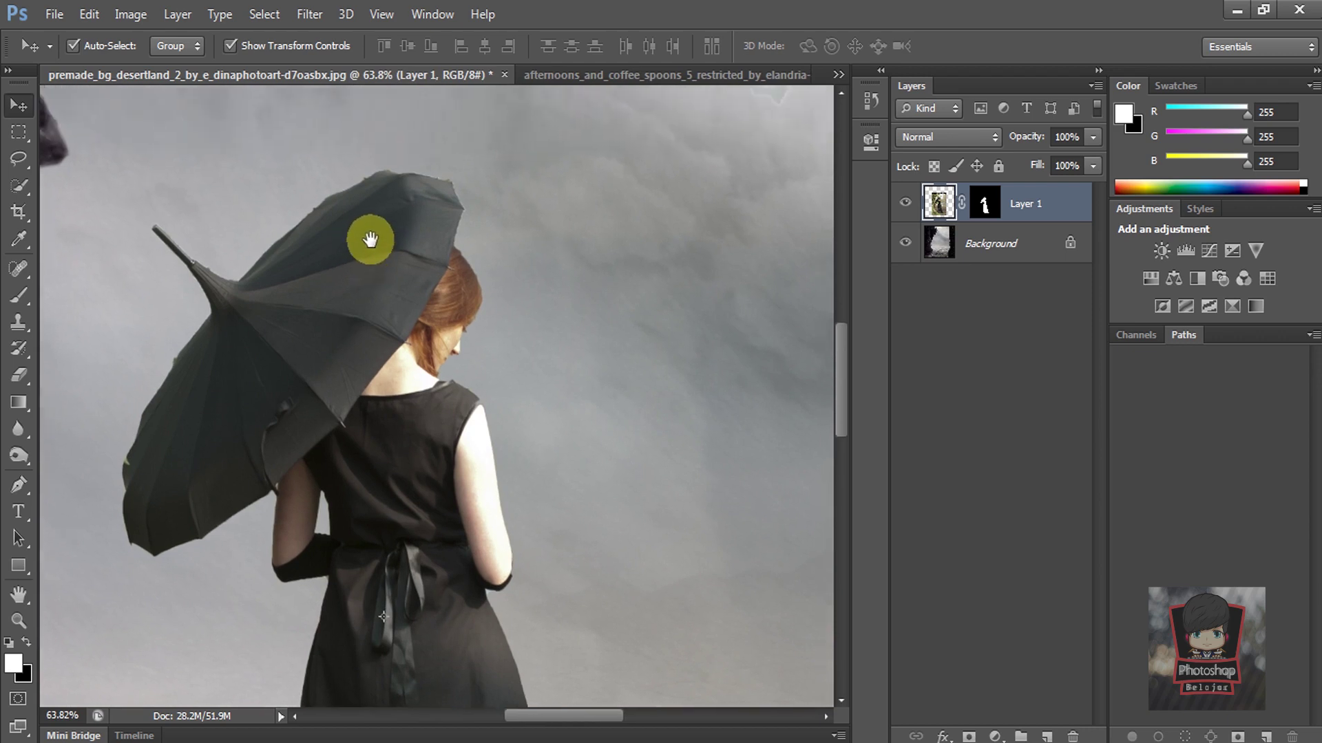
{"action": "scroll", "coordinate": [440, 182], "scroll_direction": "down", "scroll_amount": 2}
{"action": "scroll", "coordinate": [515, 190], "scroll_direction": "down", "scroll_amount": 3}
{"action": "scroll", "coordinate": [531, 196], "scroll_direction": "down", "scroll_amount": 2}
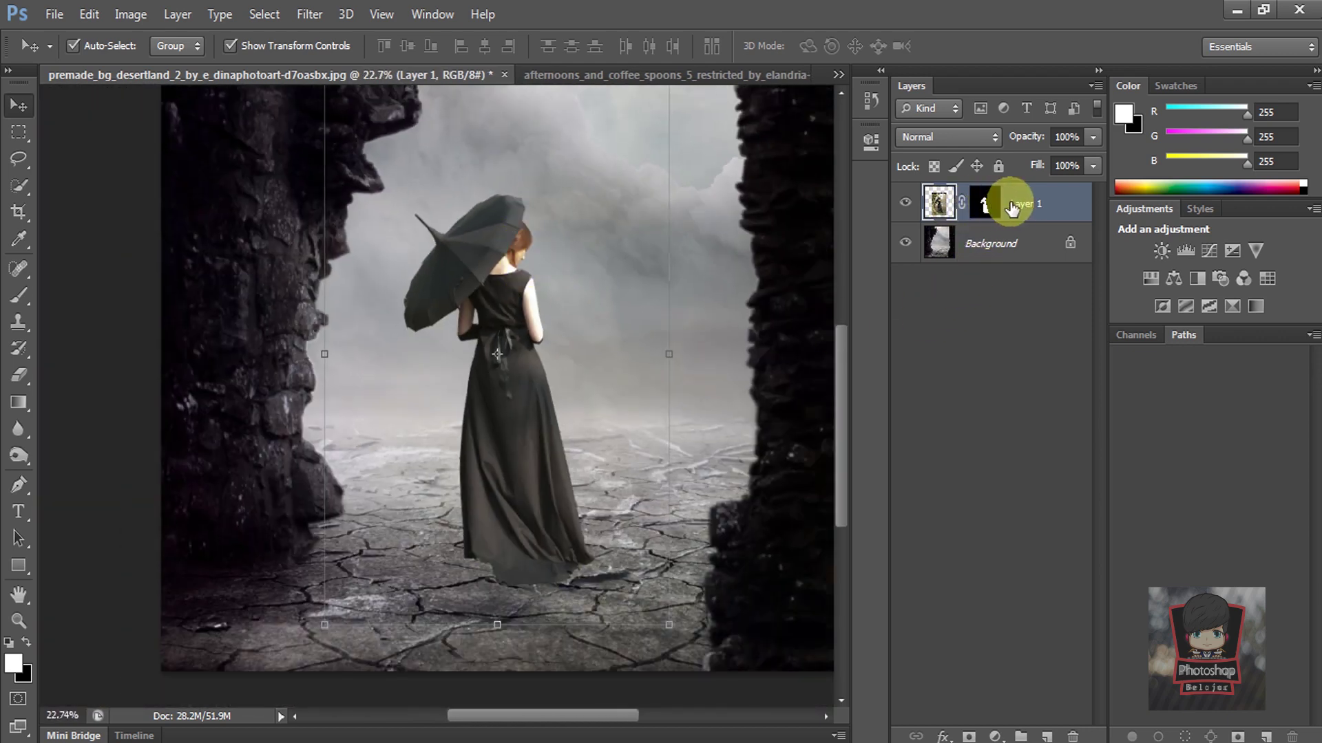
{"action": "right_click", "coordinate": [1032, 206]}
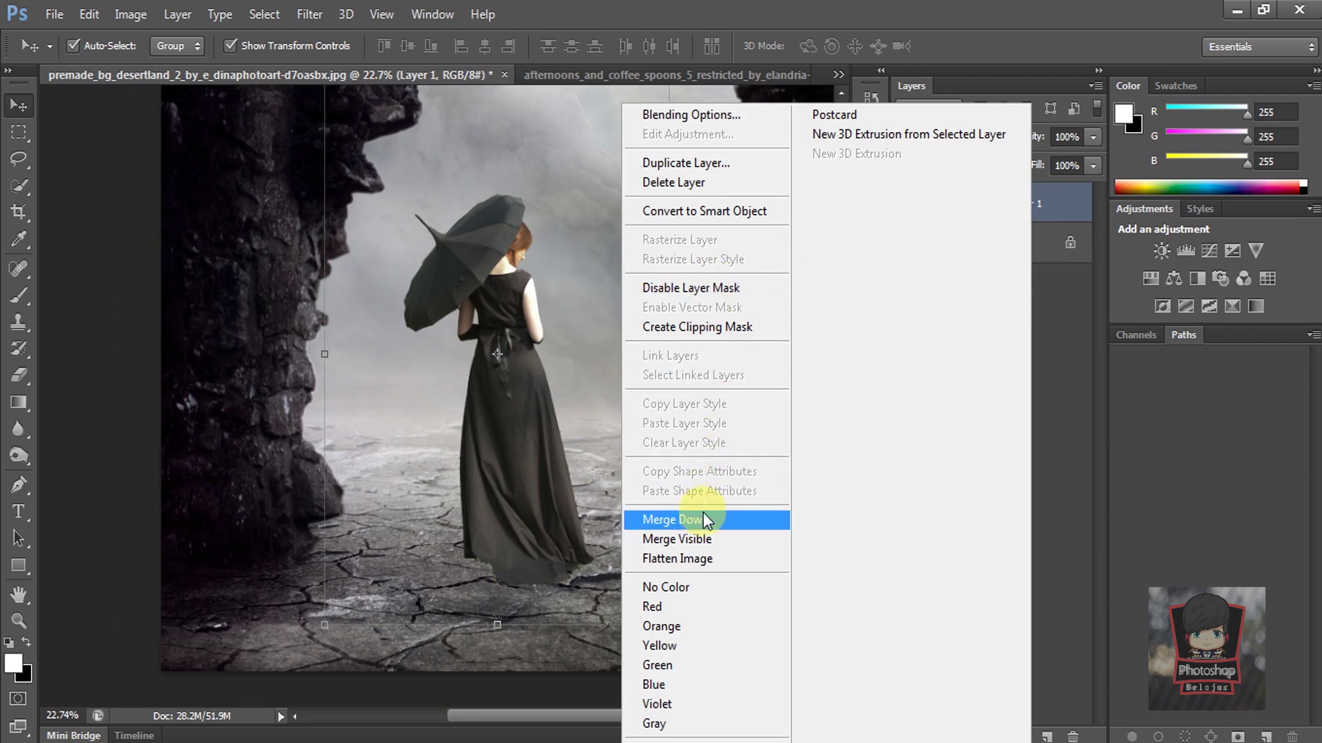
{"action": "key", "text": "Escape"}
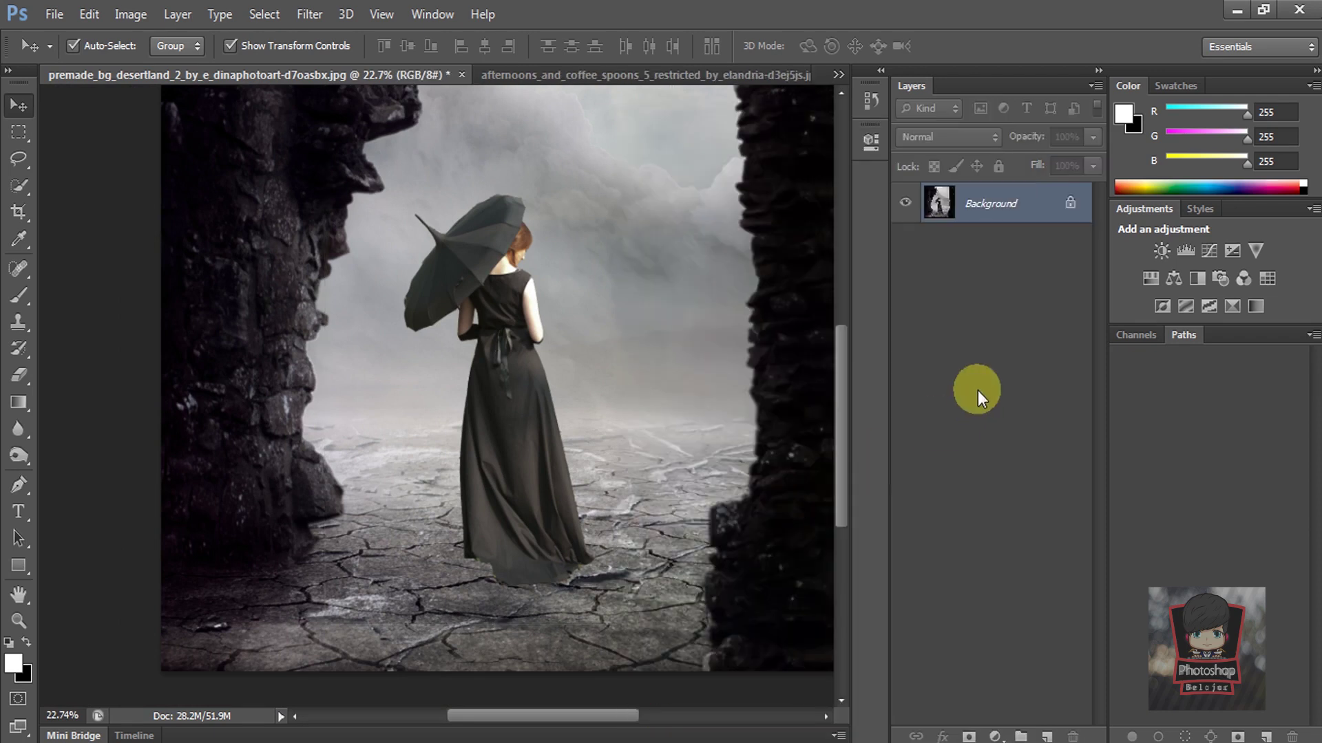
{"action": "right_click", "coordinate": [1029, 196]}
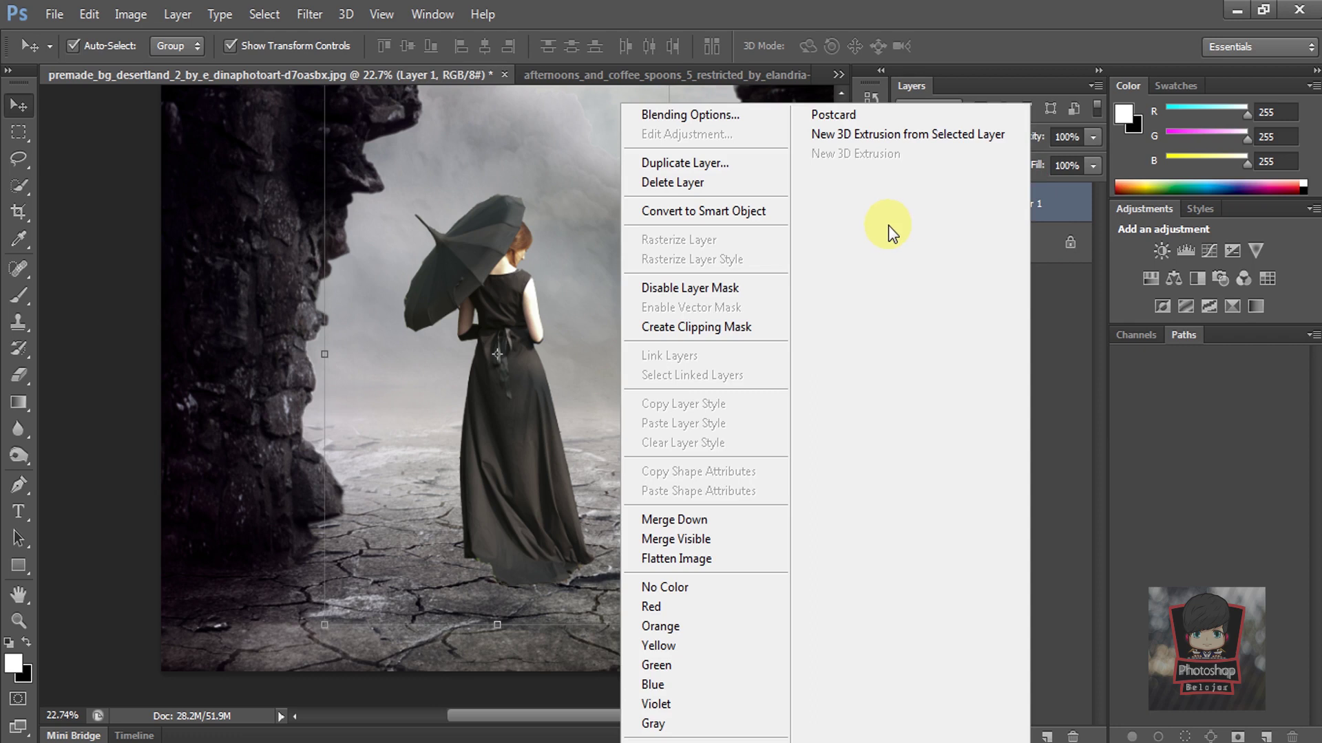
{"action": "left_click", "coordinate": [1052, 382]}
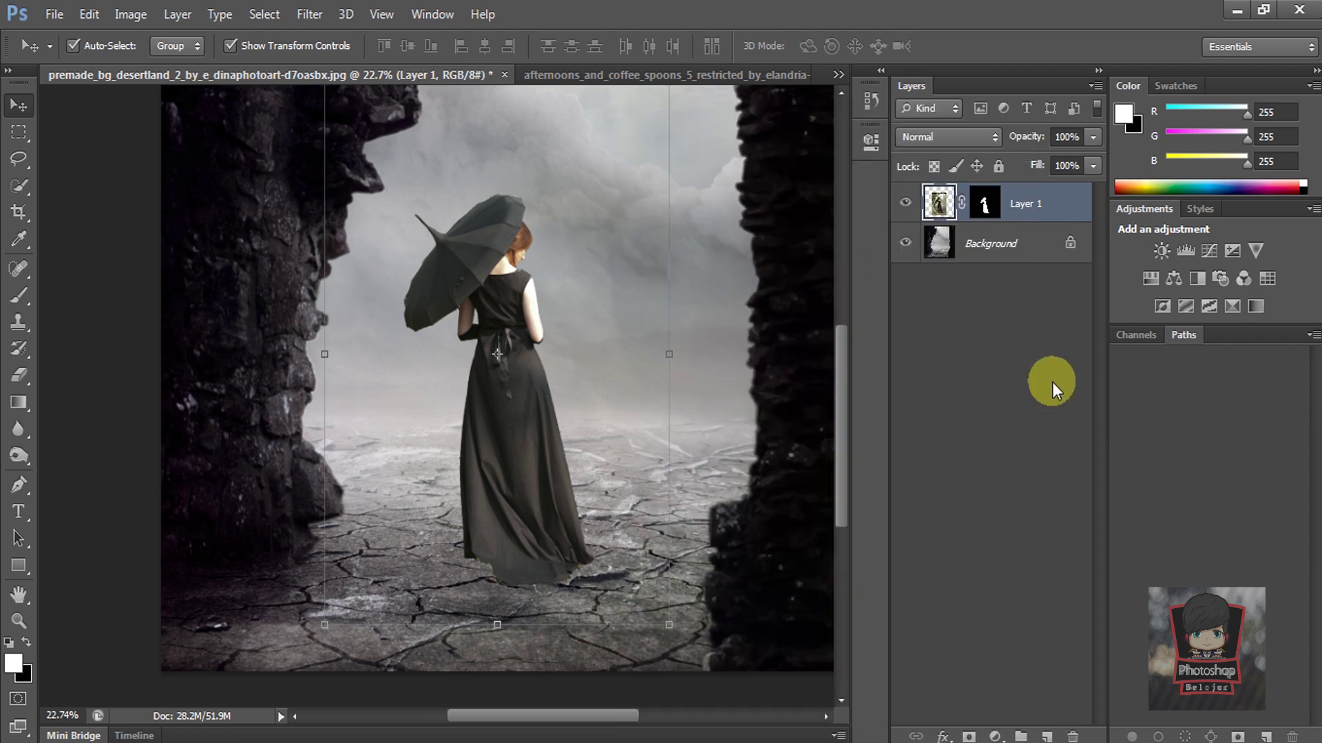
{"action": "scroll", "coordinate": [530, 302], "scroll_direction": "up", "scroll_amount": 5}
{"action": "scroll", "coordinate": [553, 328], "scroll_direction": "up", "scroll_amount": 2}
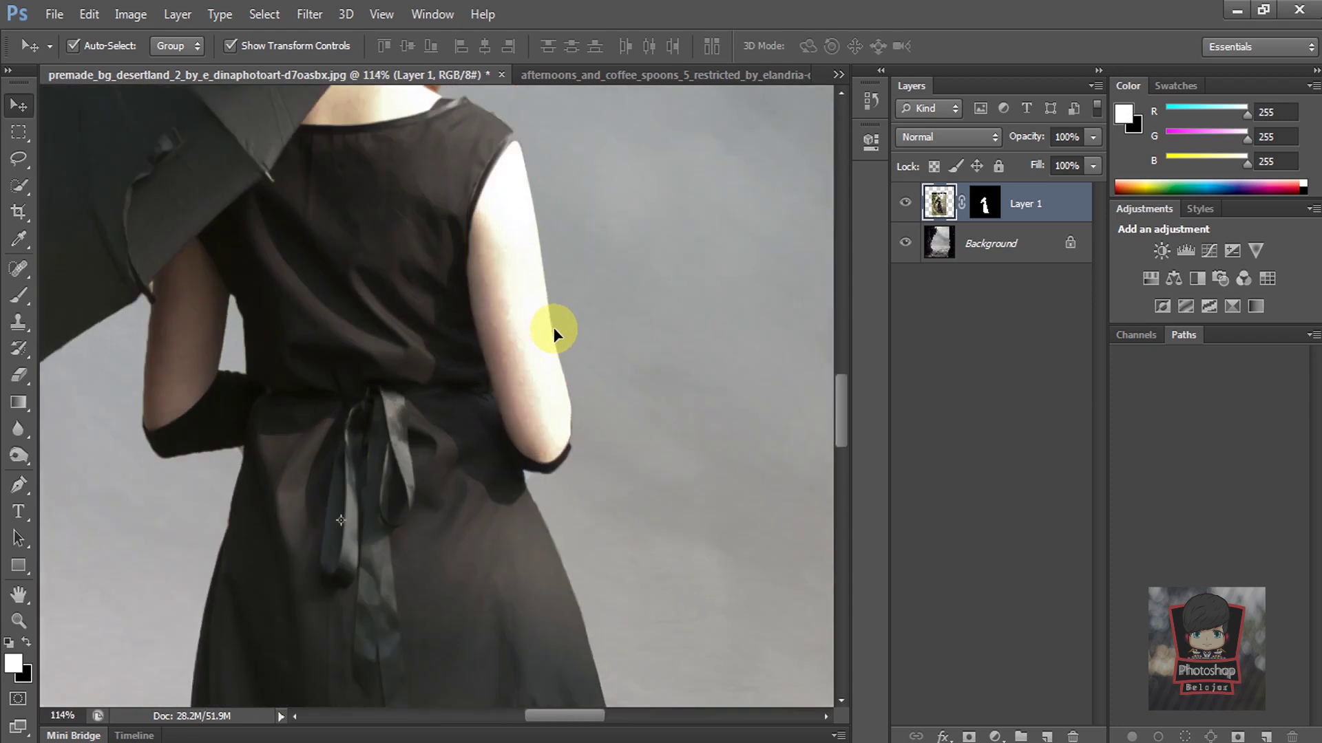
{"action": "scroll", "coordinate": [500, 307], "scroll_direction": "up", "scroll_amount": 1}
{"action": "left_click_drag", "start_coordinate": [499, 308], "coordinate": [468, 385]}
{"action": "scroll", "coordinate": [468, 386], "scroll_direction": "down", "scroll_amount": 2}
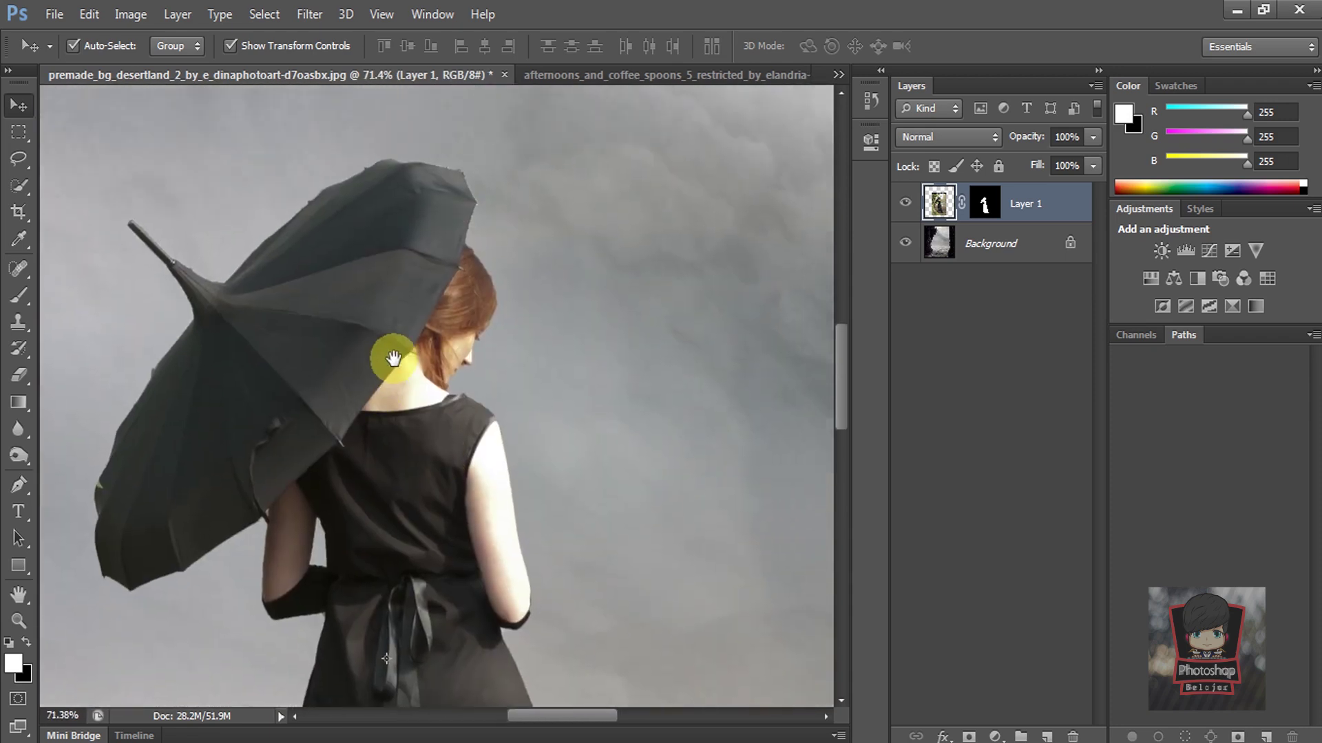
{"action": "scroll", "coordinate": [393, 354], "scroll_direction": "down", "scroll_amount": 2}
{"action": "scroll", "coordinate": [449, 236], "scroll_direction": "down", "scroll_amount": 1}
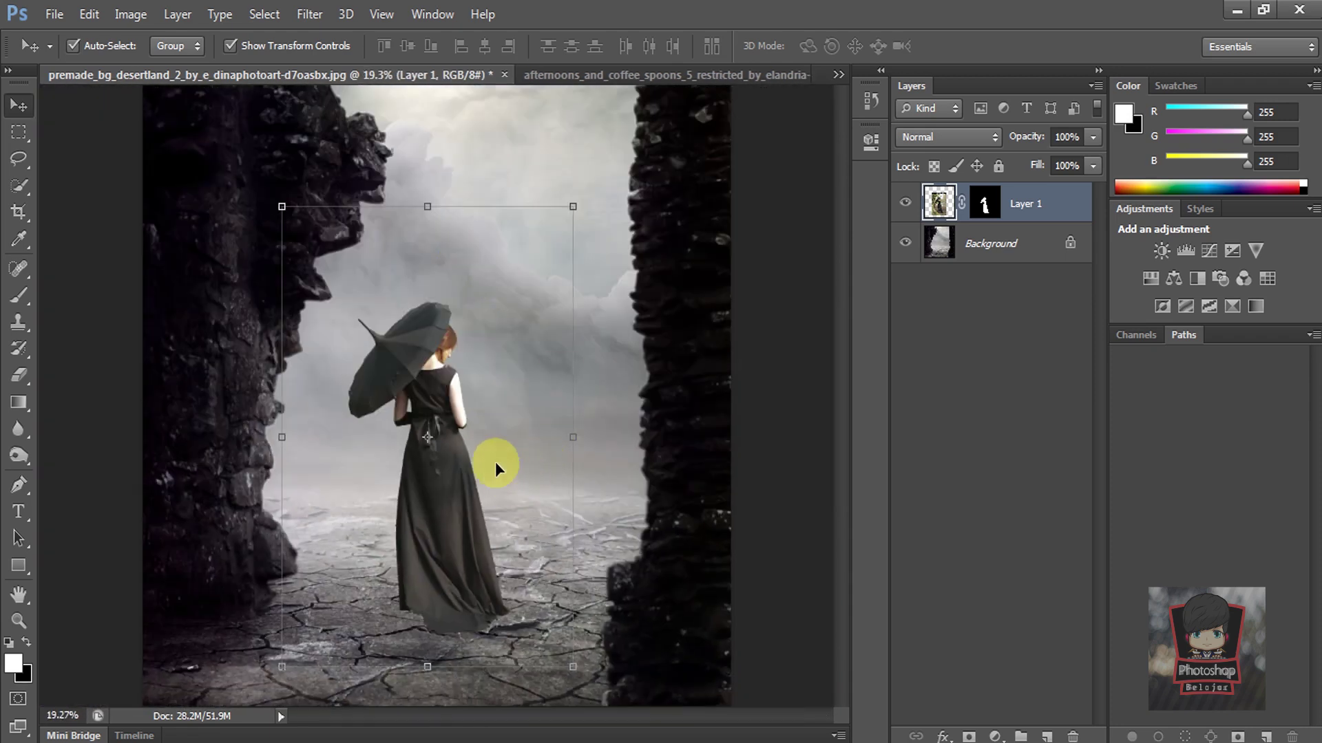
{"action": "scroll", "coordinate": [469, 612], "scroll_direction": "up", "scroll_amount": 1}
{"action": "scroll", "coordinate": [476, 625], "scroll_direction": "up", "scroll_amount": 2}
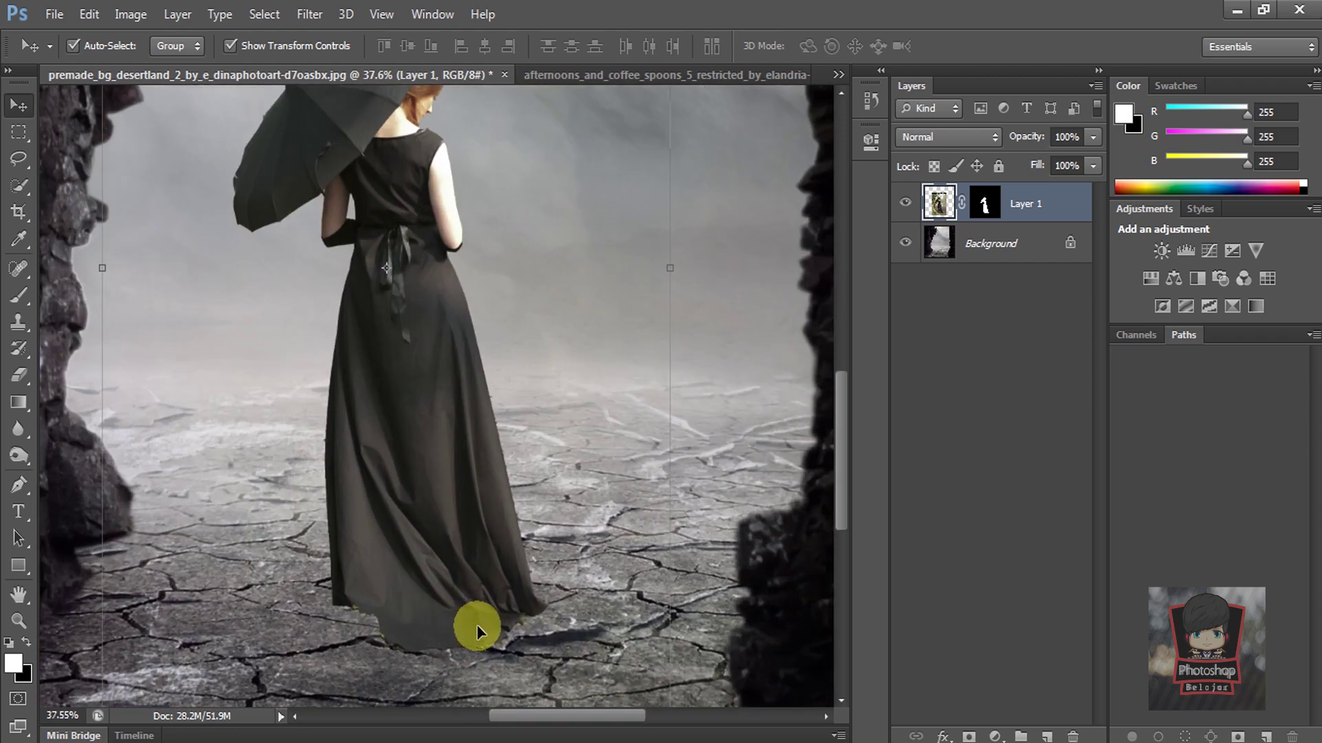
{"action": "scroll", "coordinate": [482, 526], "scroll_direction": "down", "scroll_amount": 2}
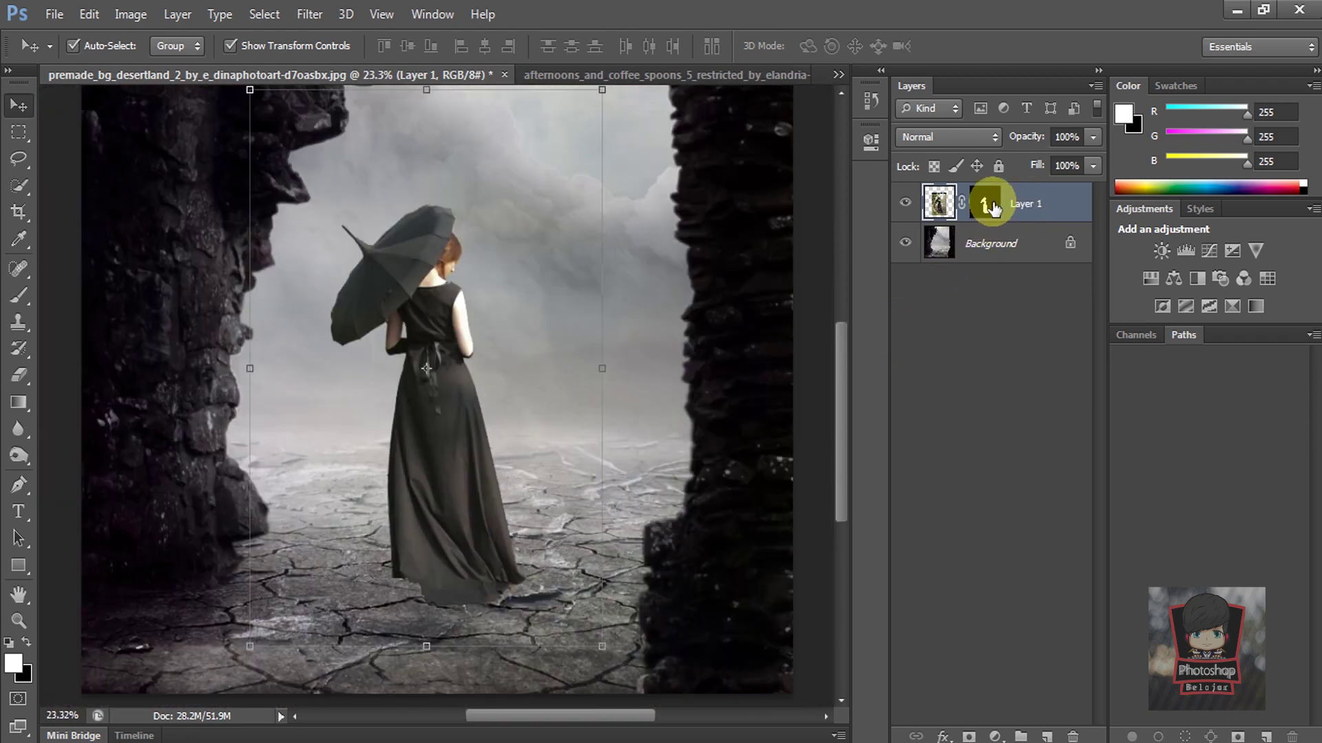
Add a layer mask and a vector mask, then set up the Brush with 60% flow
{"action": "left_click", "coordinate": [967, 738]}
{"action": "left_click", "coordinate": [968, 737]}
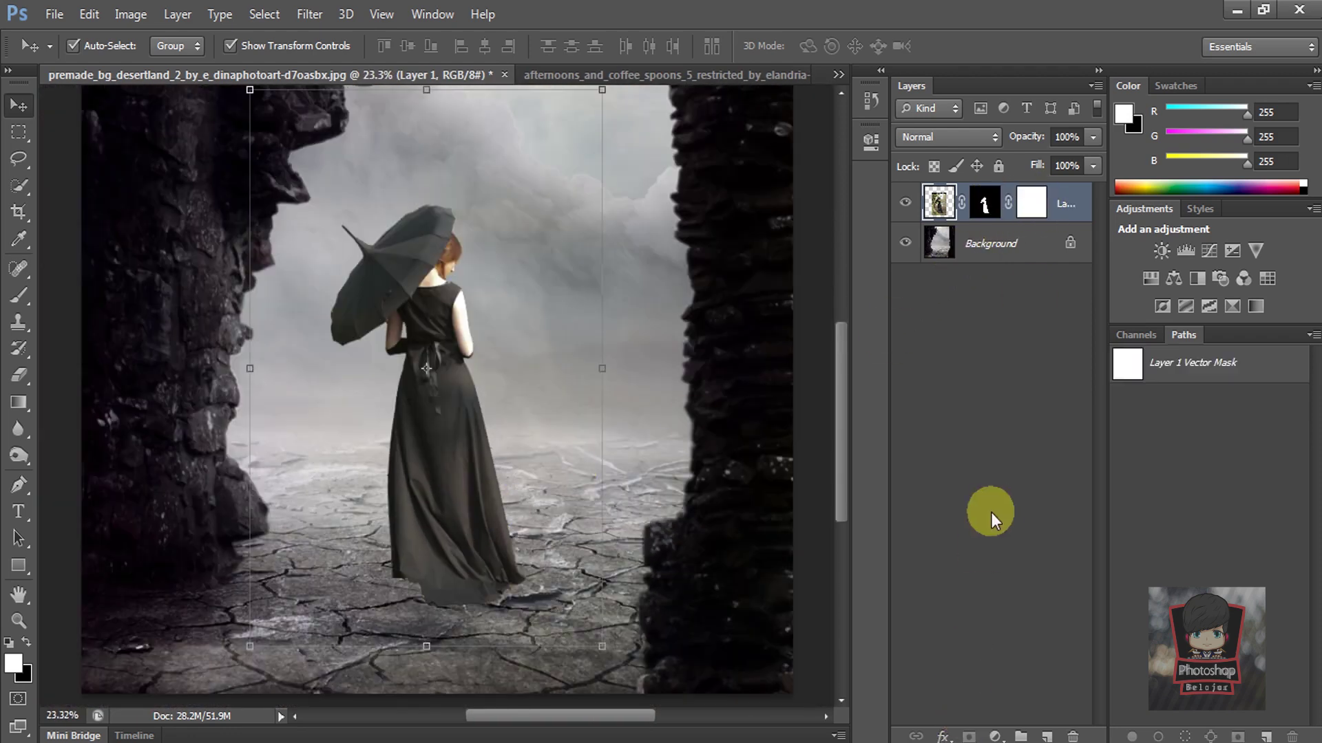
{"action": "left_click", "coordinate": [19, 296]}
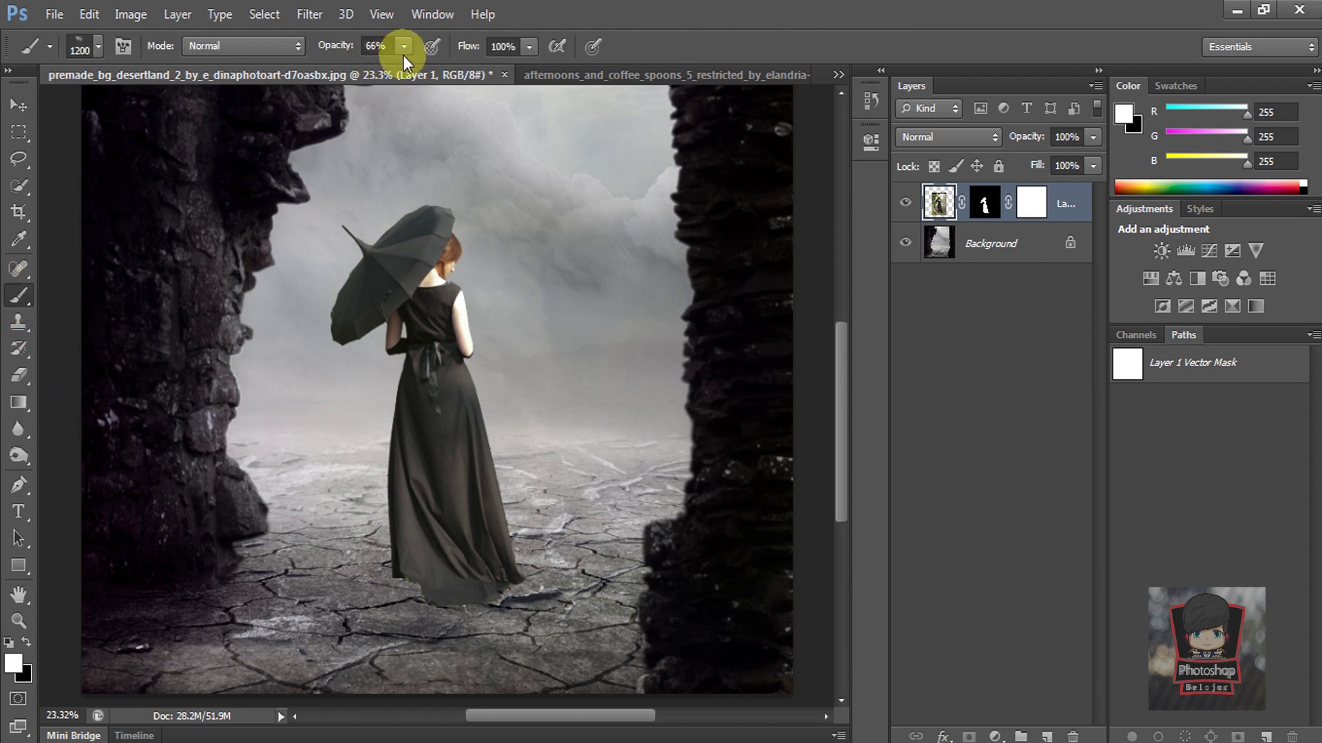
{"action": "left_click", "coordinate": [100, 47]}
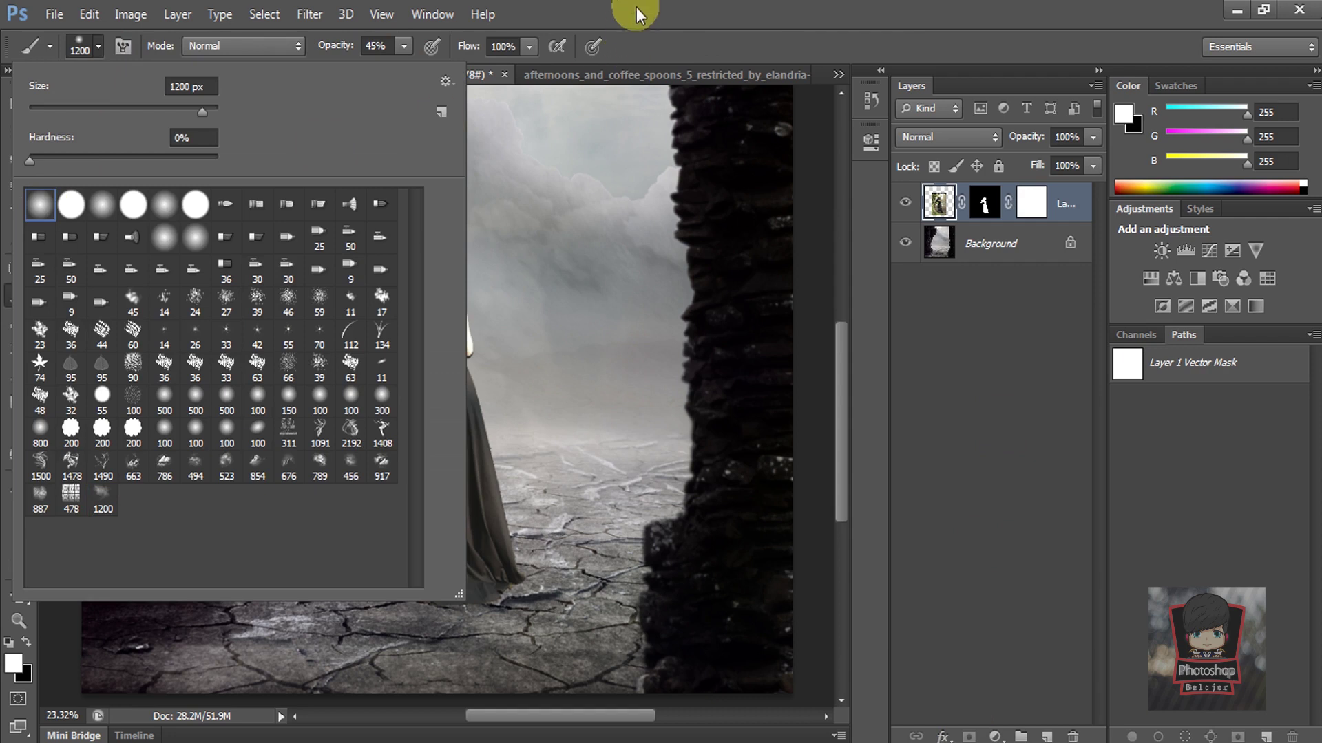
{"action": "left_click", "coordinate": [636, 2]}
{"action": "left_click", "coordinate": [529, 47]}
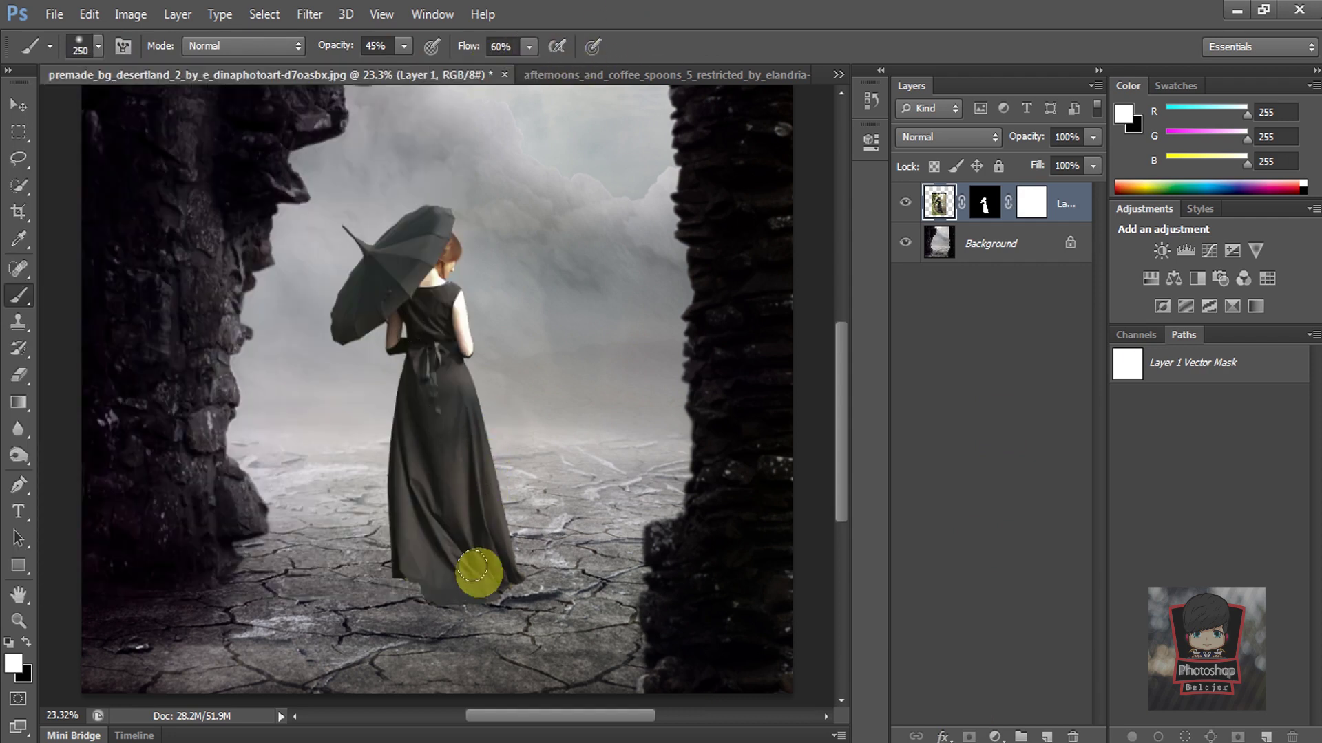
{"action": "scroll", "coordinate": [466, 606], "scroll_direction": "up", "scroll_amount": 3}
{"action": "scroll", "coordinate": [441, 587], "scroll_direction": "up", "scroll_amount": 3}
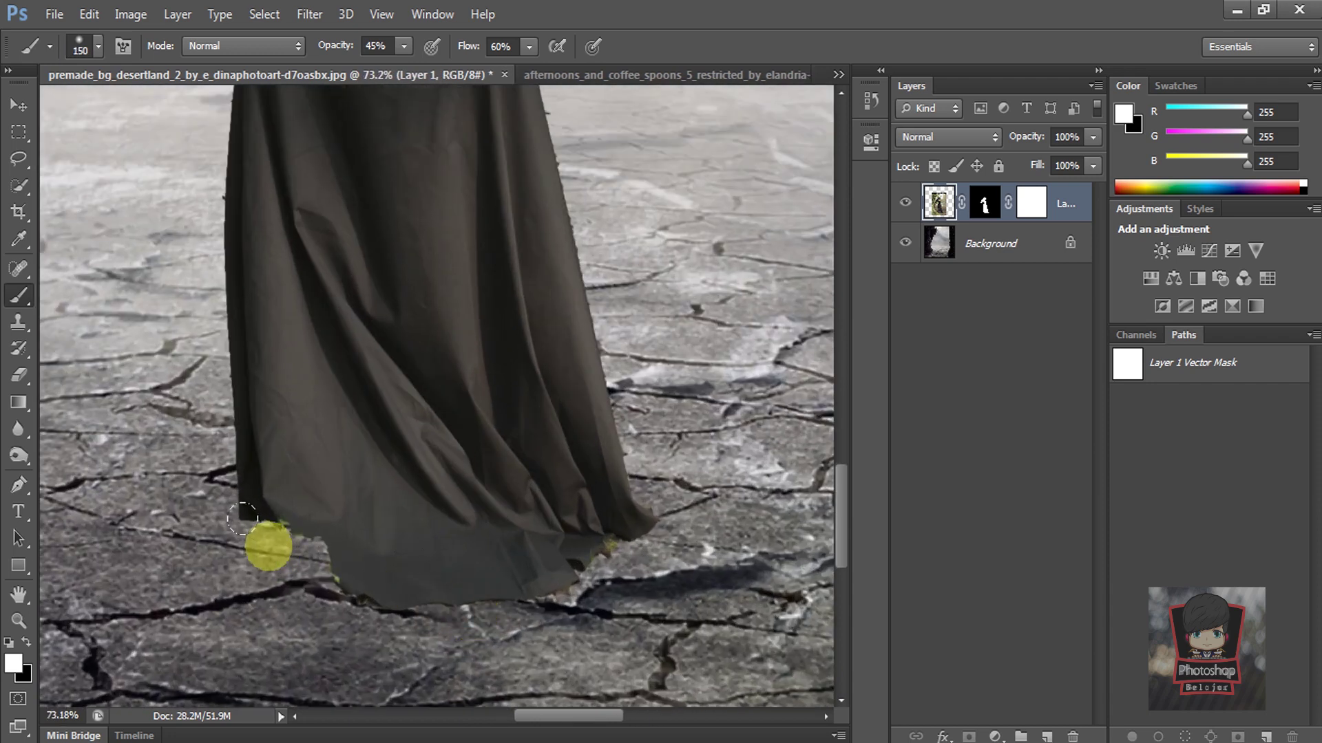
Paint black on the mask to hide ground fringe along the lower-left hem, then restore its edge in white
{"action": "key", "text": "bracketleft"}
{"action": "key", "text": "bracketleft"}
{"action": "key", "text": "bracketleft"}
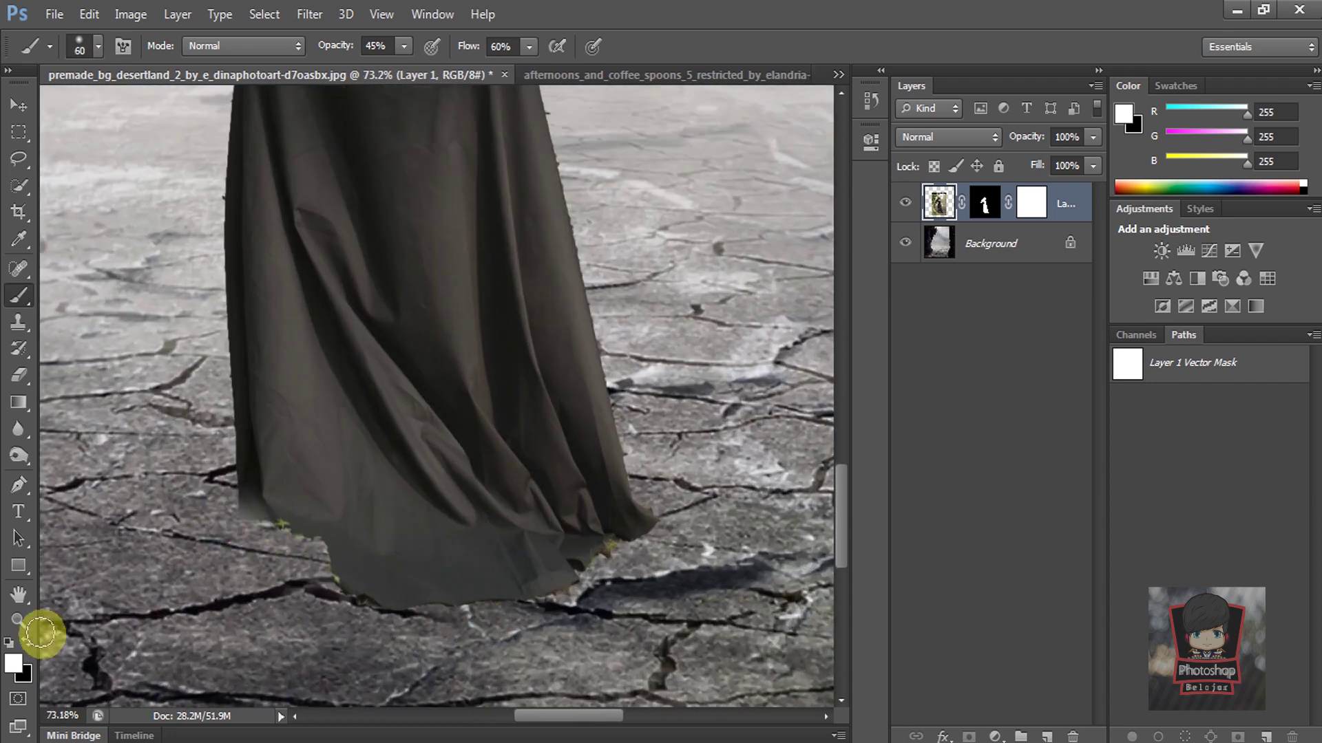
{"action": "left_click", "coordinate": [26, 641]}
{"action": "key", "text": "bracketleft"}
{"action": "mouse_move", "coordinate": [243, 500]}
{"action": "left_mouse_down"}
{"action": "mouse_move", "coordinate": [386, 605]}
{"action": "mouse_move", "coordinate": [590, 585]}
{"action": "mouse_move", "coordinate": [442, 614]}
{"action": "left_mouse_up"}
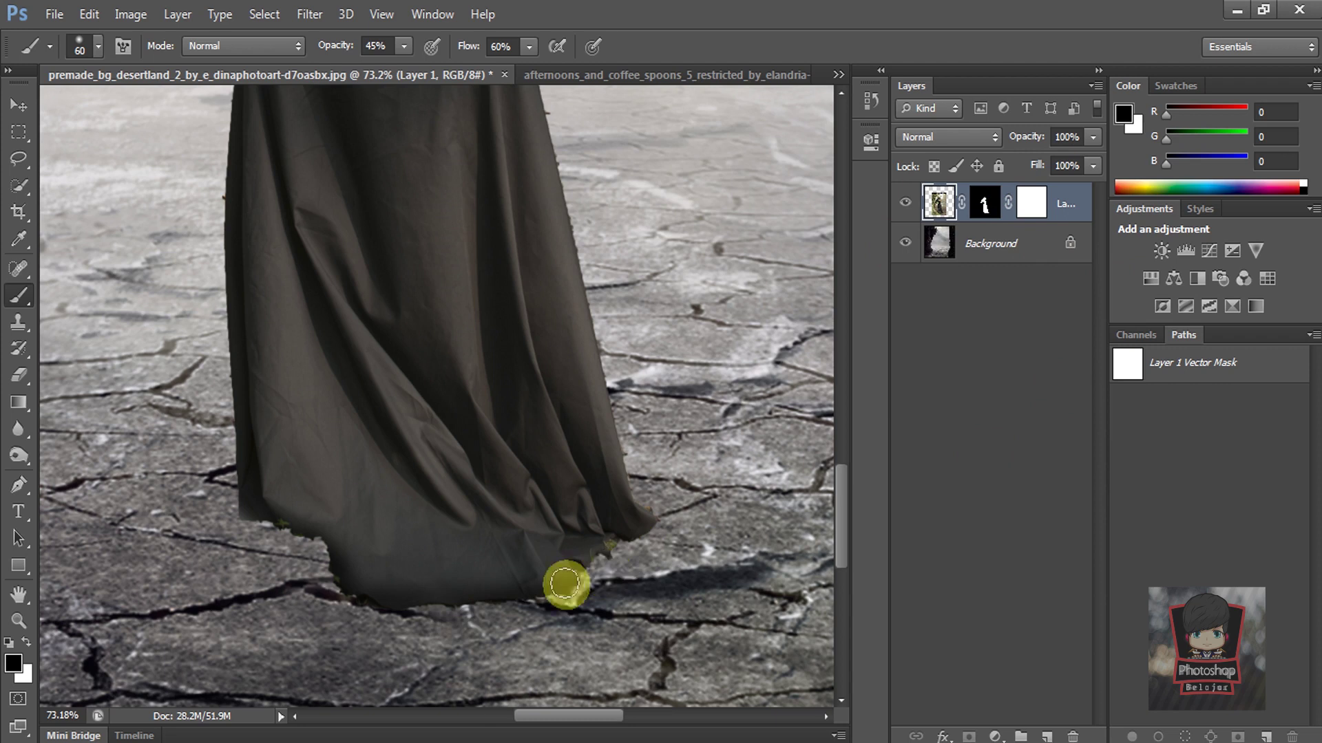
{"action": "left_click", "coordinate": [27, 641]}
{"action": "left_click_drag", "start_coordinate": [230, 513], "coordinate": [298, 548]}
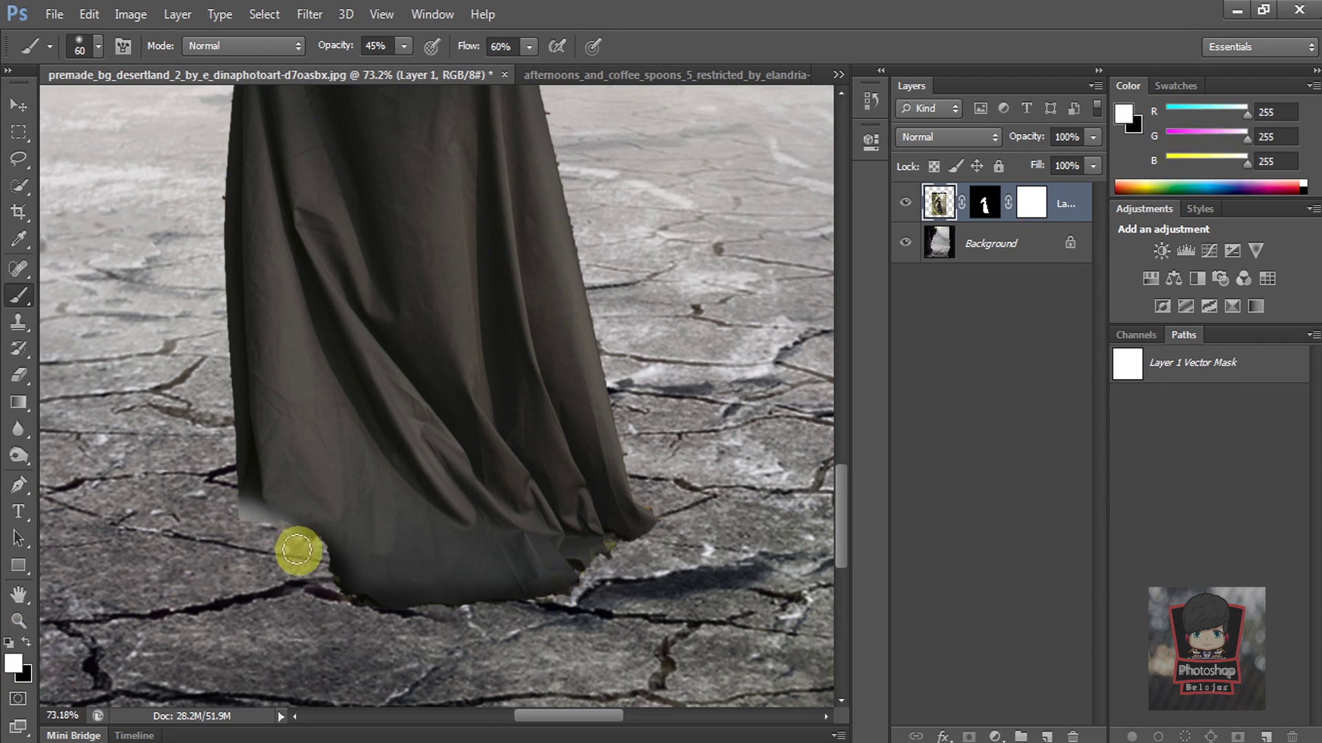
{"action": "key", "text": "ctrl+0"}
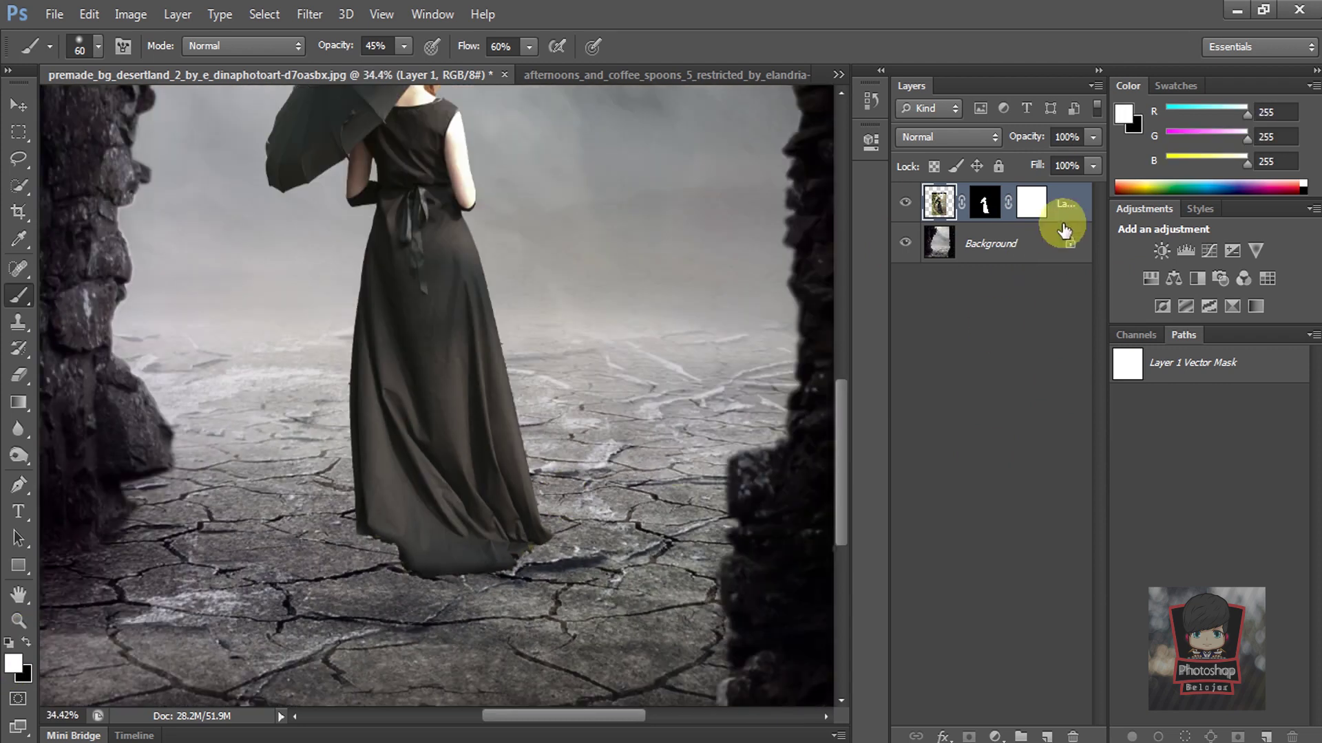
{"action": "right_click", "coordinate": [1034, 204]}
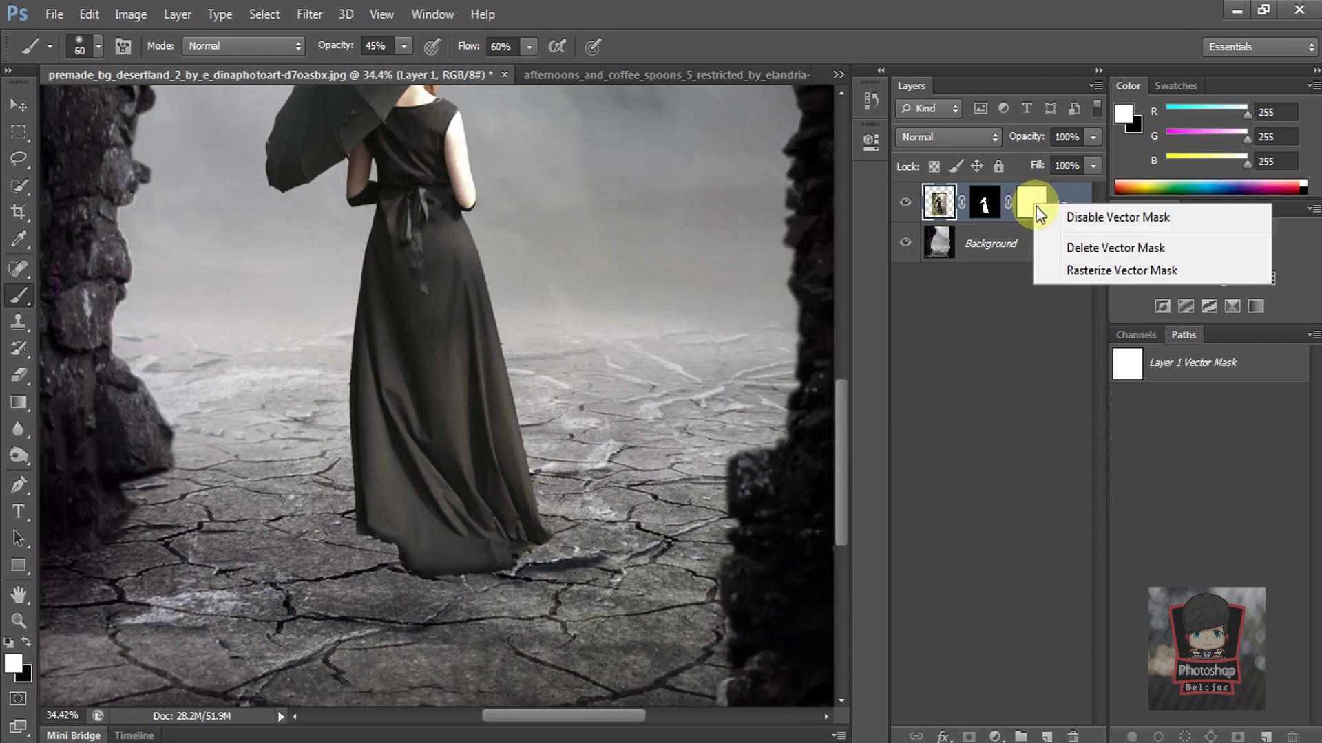
Delete the extra vector mask and convert Layer 1 to a smart object
{"action": "left_click", "coordinate": [1084, 248]}
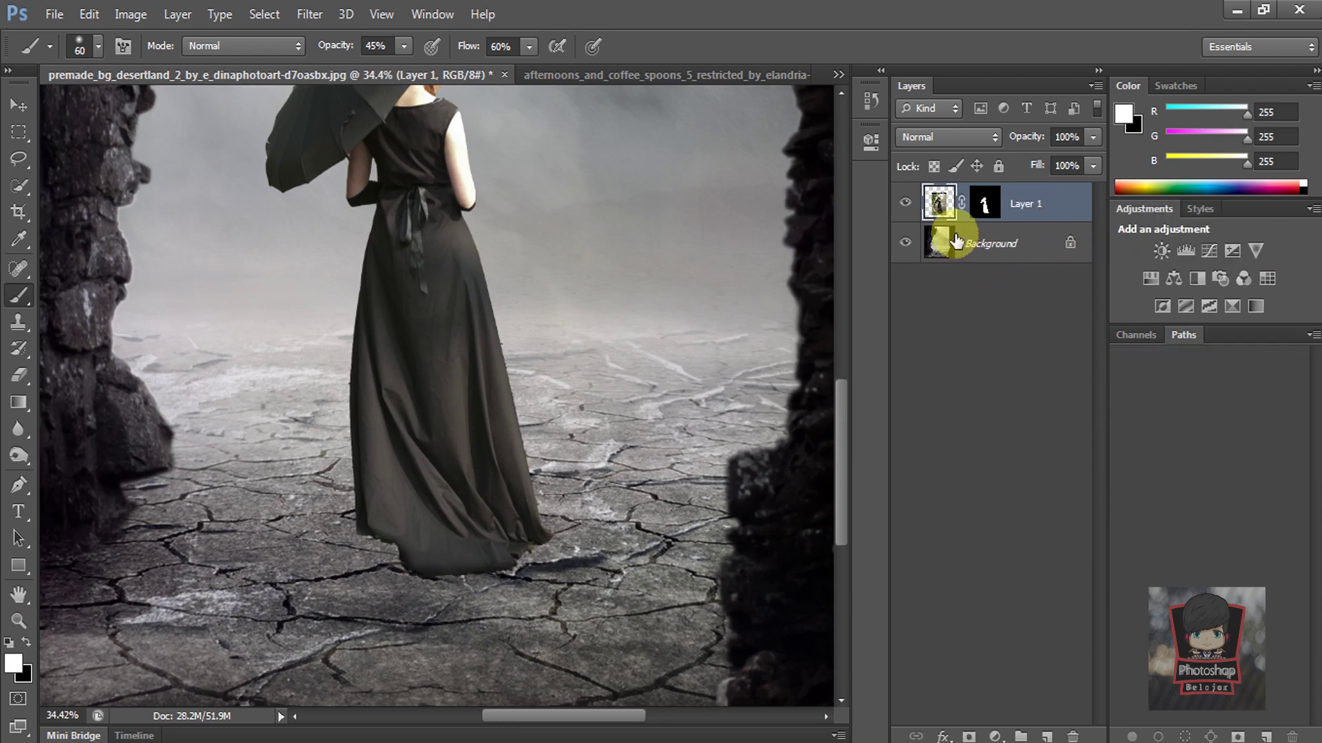
{"action": "scroll", "coordinate": [501, 551], "scroll_direction": "down", "scroll_amount": 2}
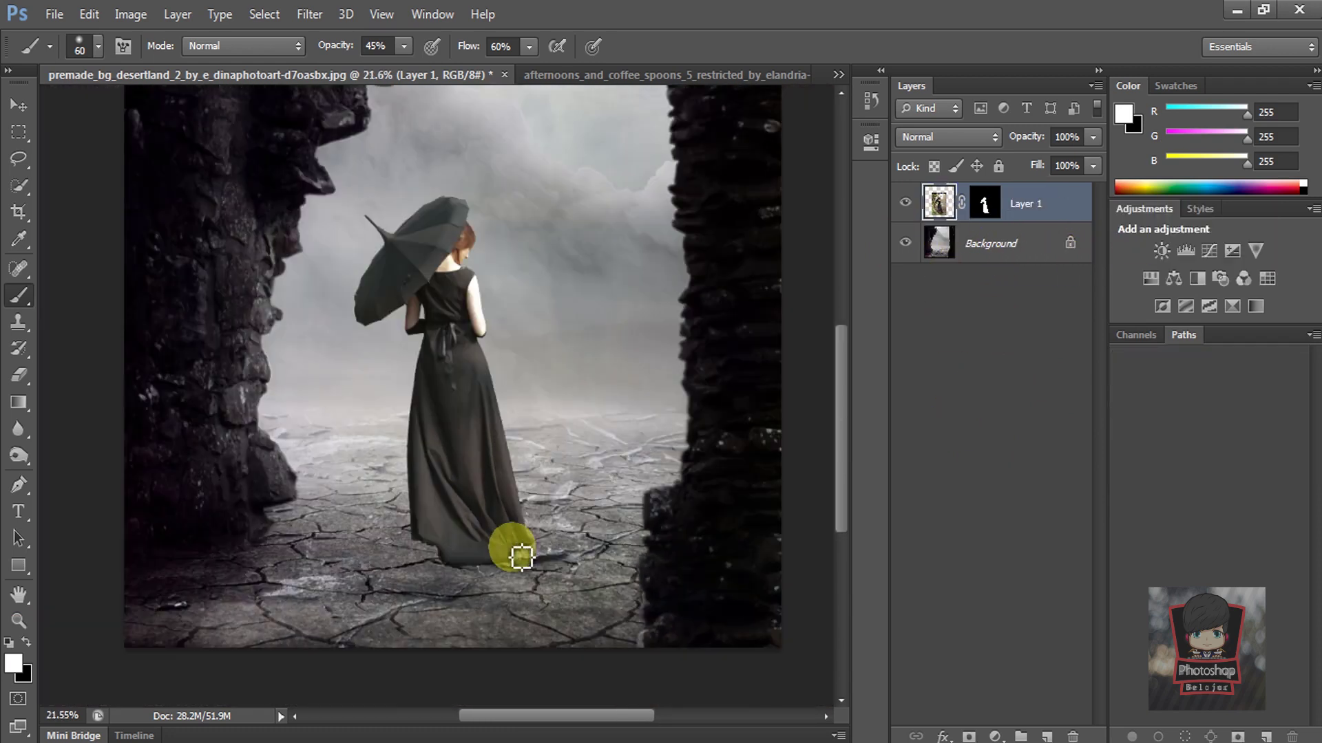
{"action": "scroll", "coordinate": [519, 560], "scroll_direction": "down", "scroll_amount": 2}
{"action": "scroll", "coordinate": [551, 624], "scroll_direction": "up", "scroll_amount": 1}
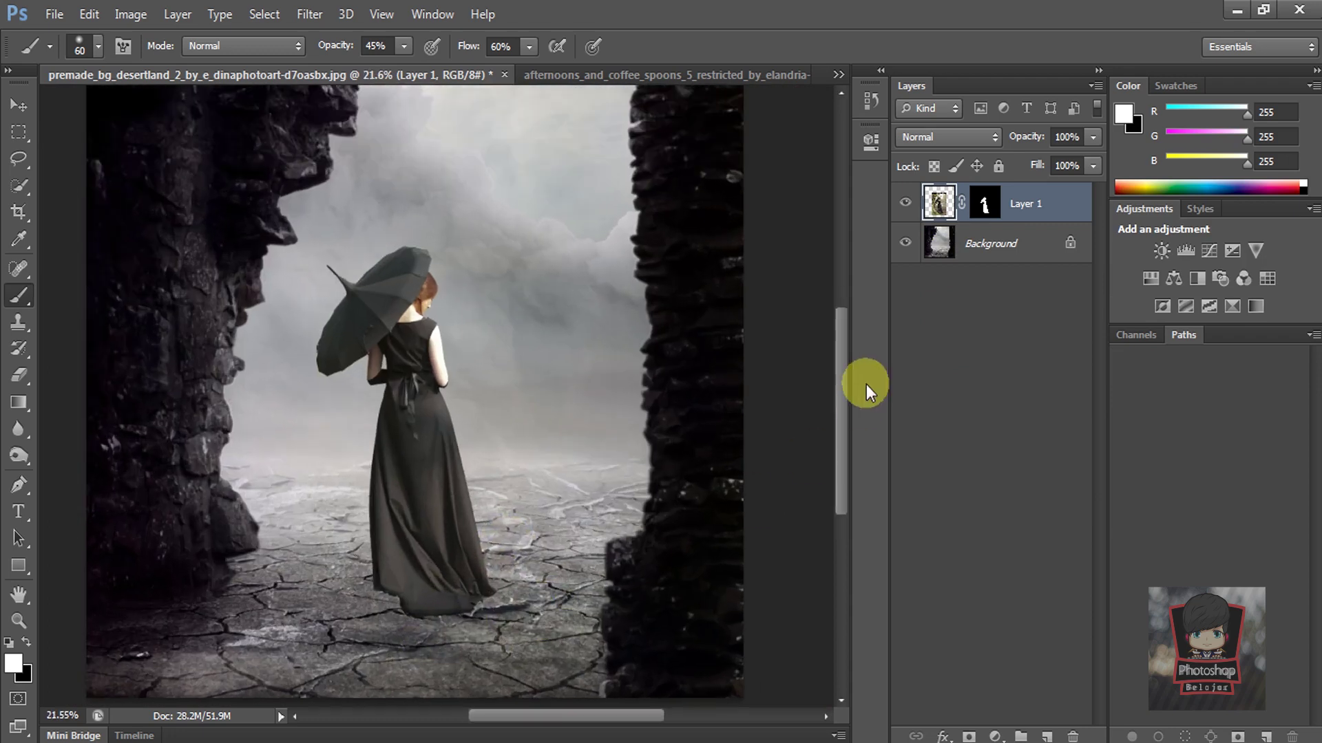
{"action": "right_click", "coordinate": [939, 201]}
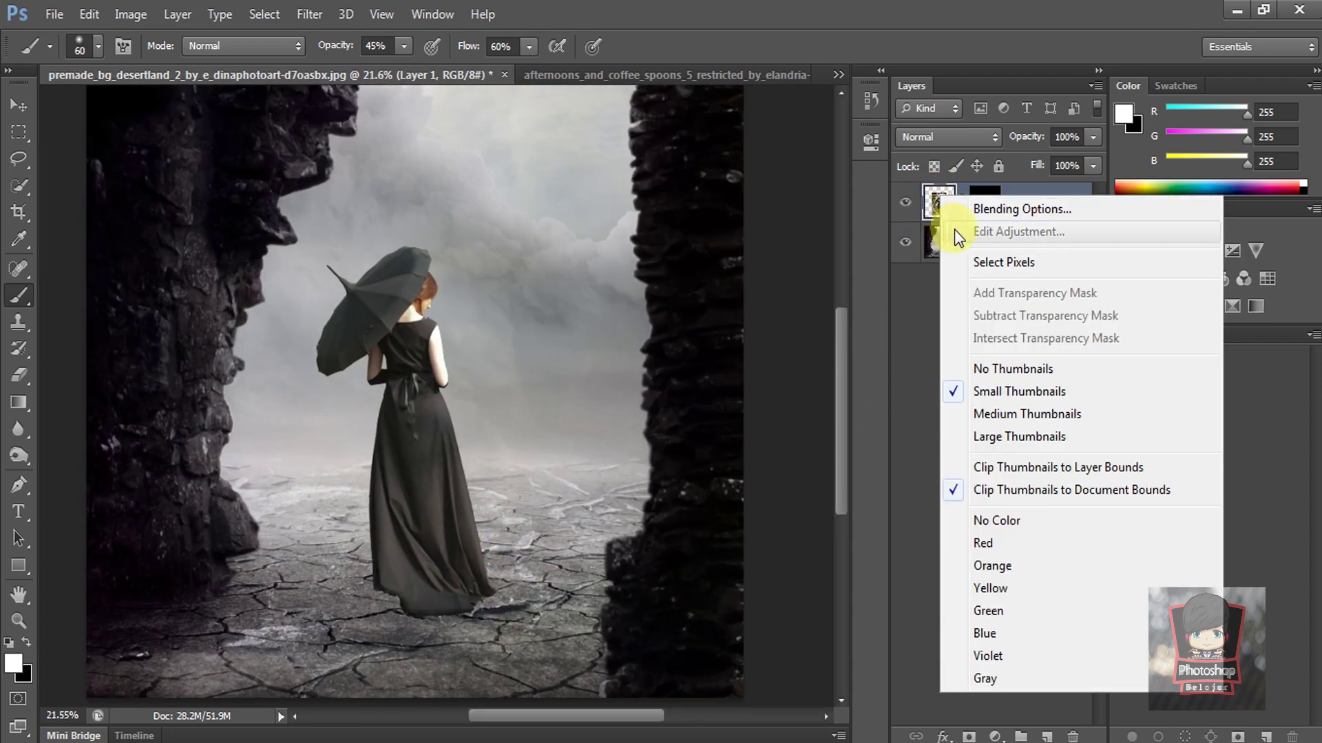
{"action": "right_click", "coordinate": [1009, 190]}
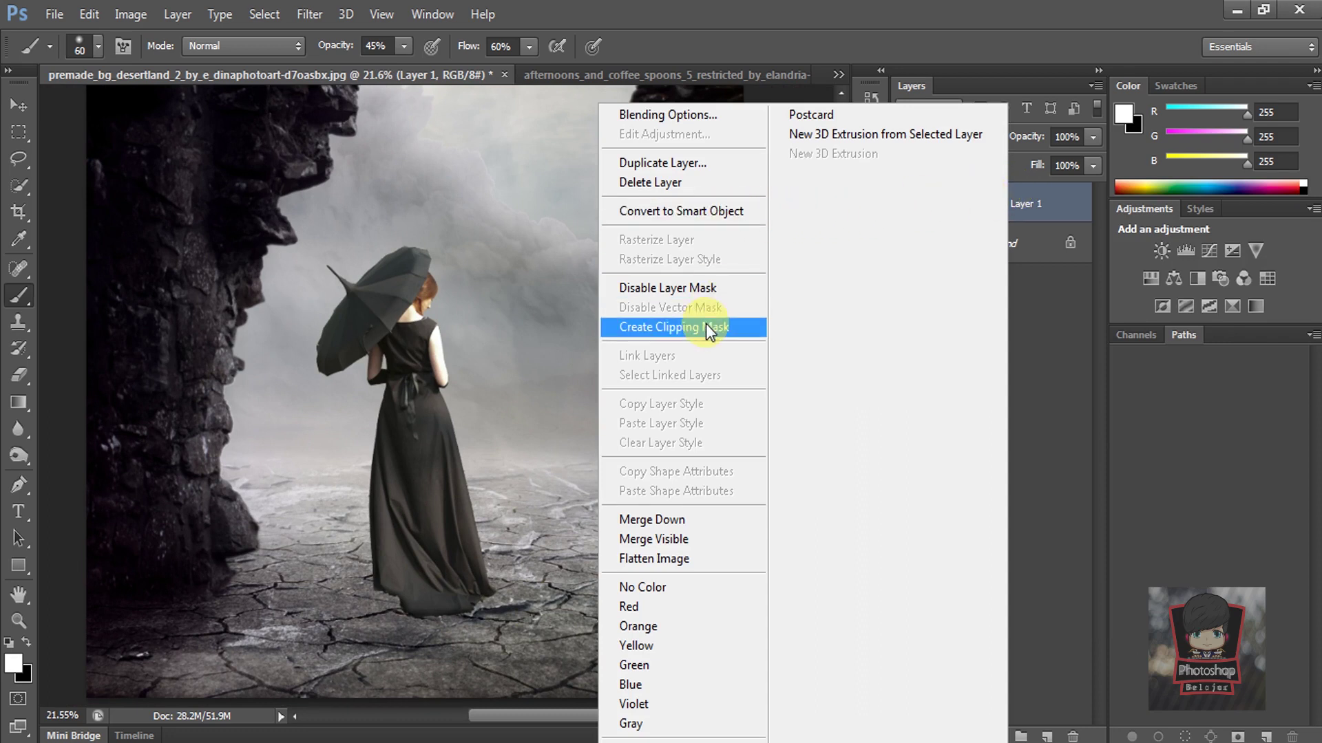
{"action": "left_click", "coordinate": [695, 211]}
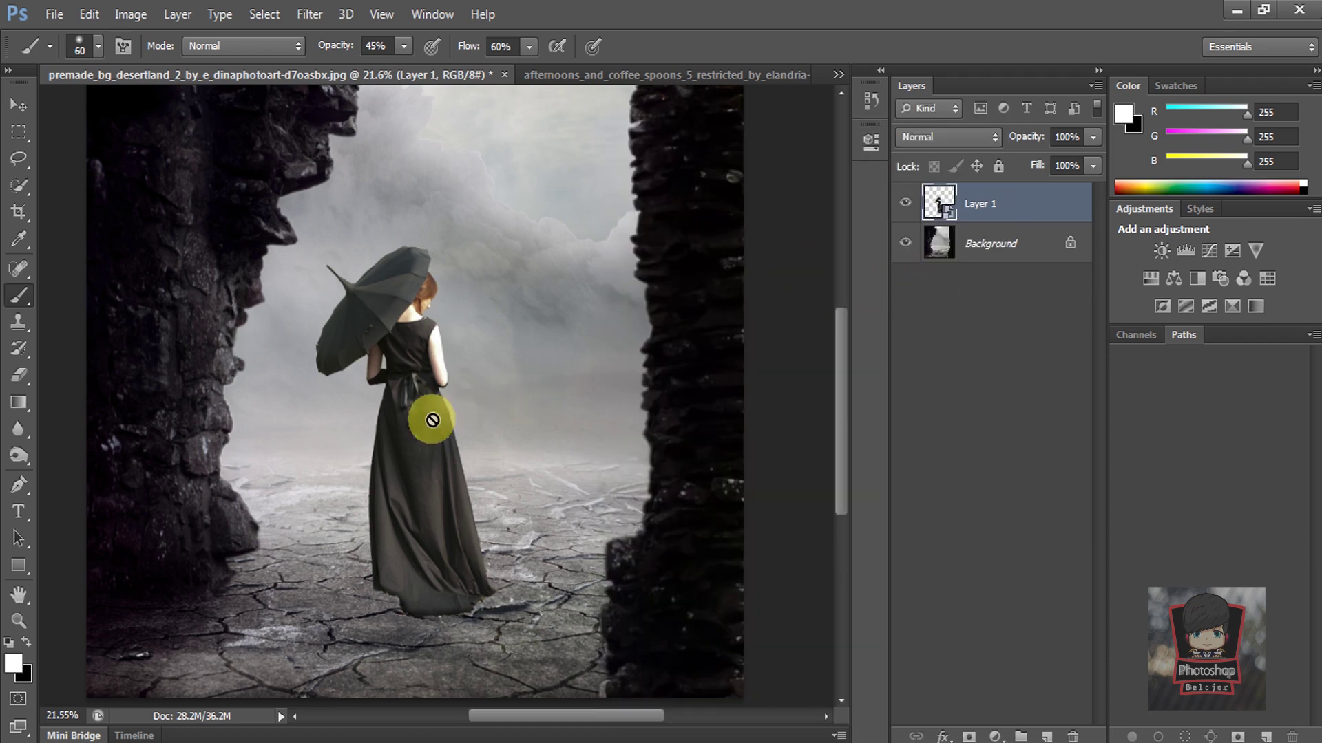
Add a fresh white layer mask to the smart object and target it for painting
{"action": "left_click", "coordinate": [968, 735]}
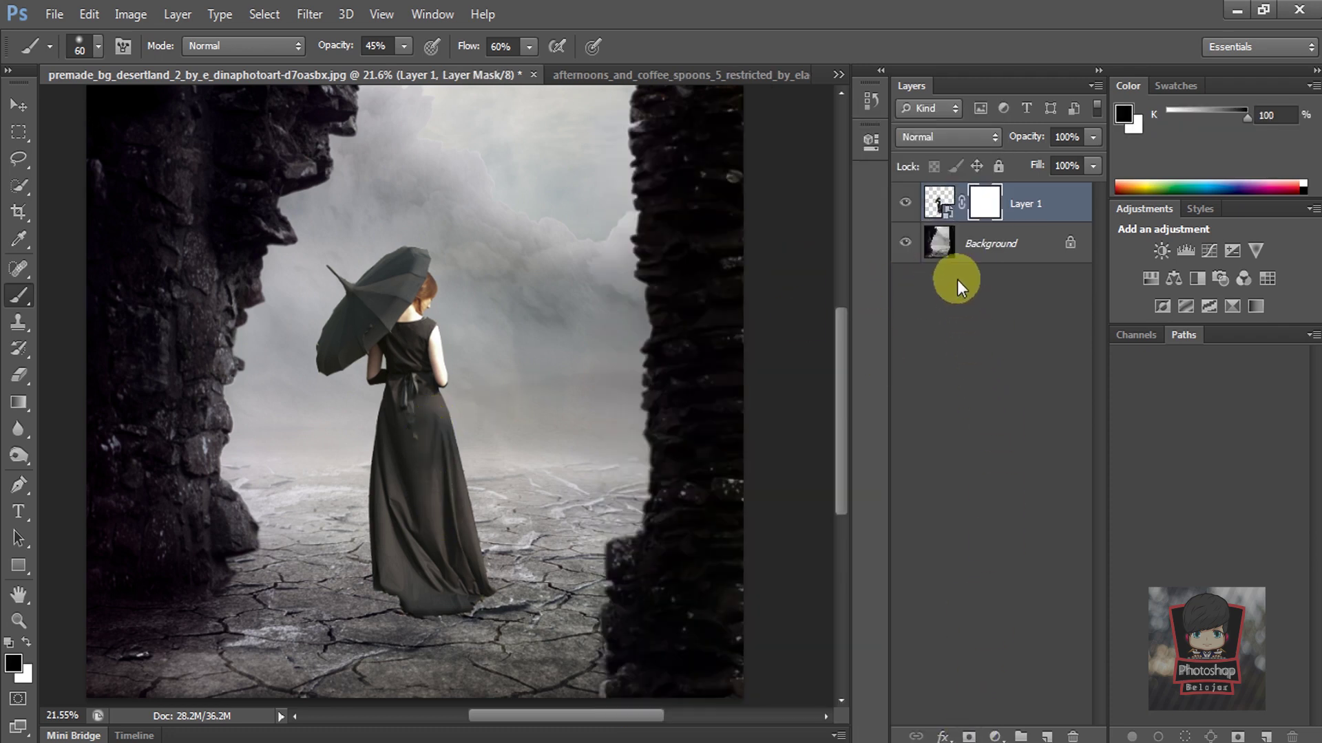
{"action": "right_click", "coordinate": [940, 199]}
{"action": "left_click", "coordinate": [933, 303]}
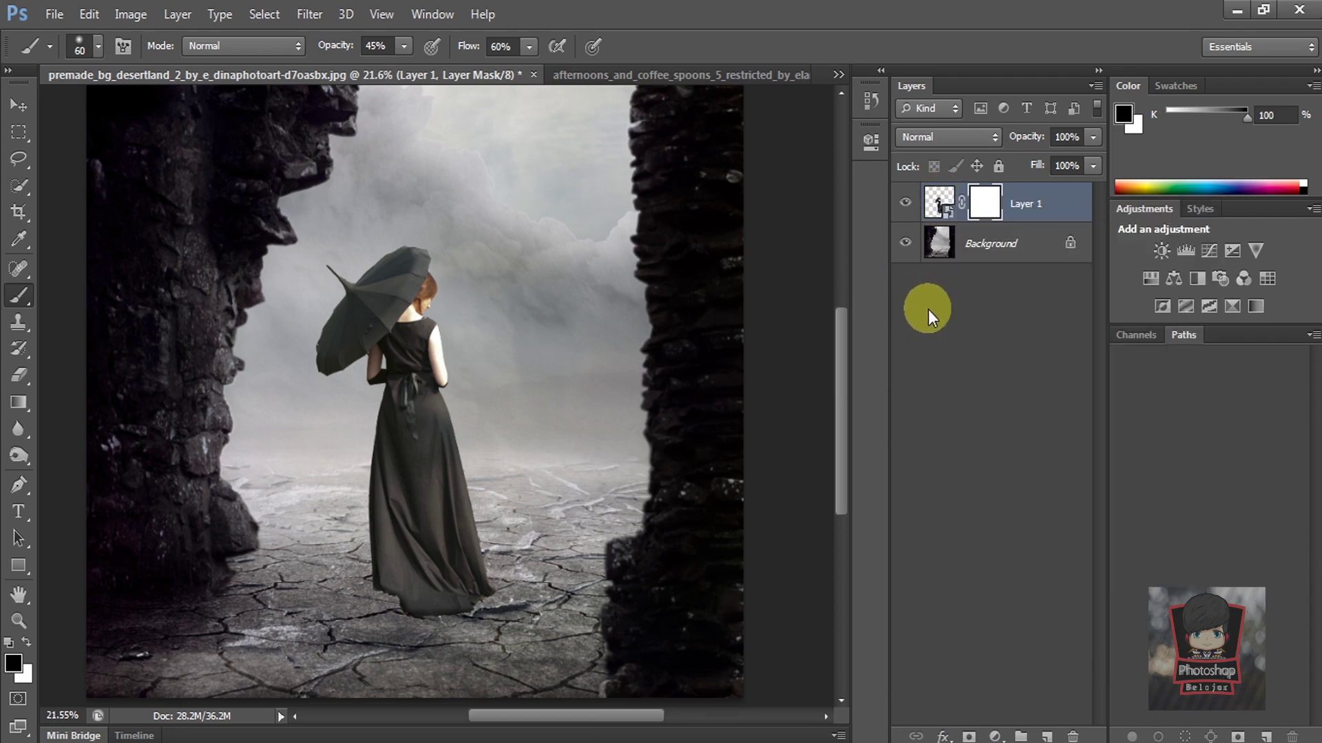
{"action": "left_click", "coordinate": [941, 202]}
{"action": "right_click", "coordinate": [940, 204]}
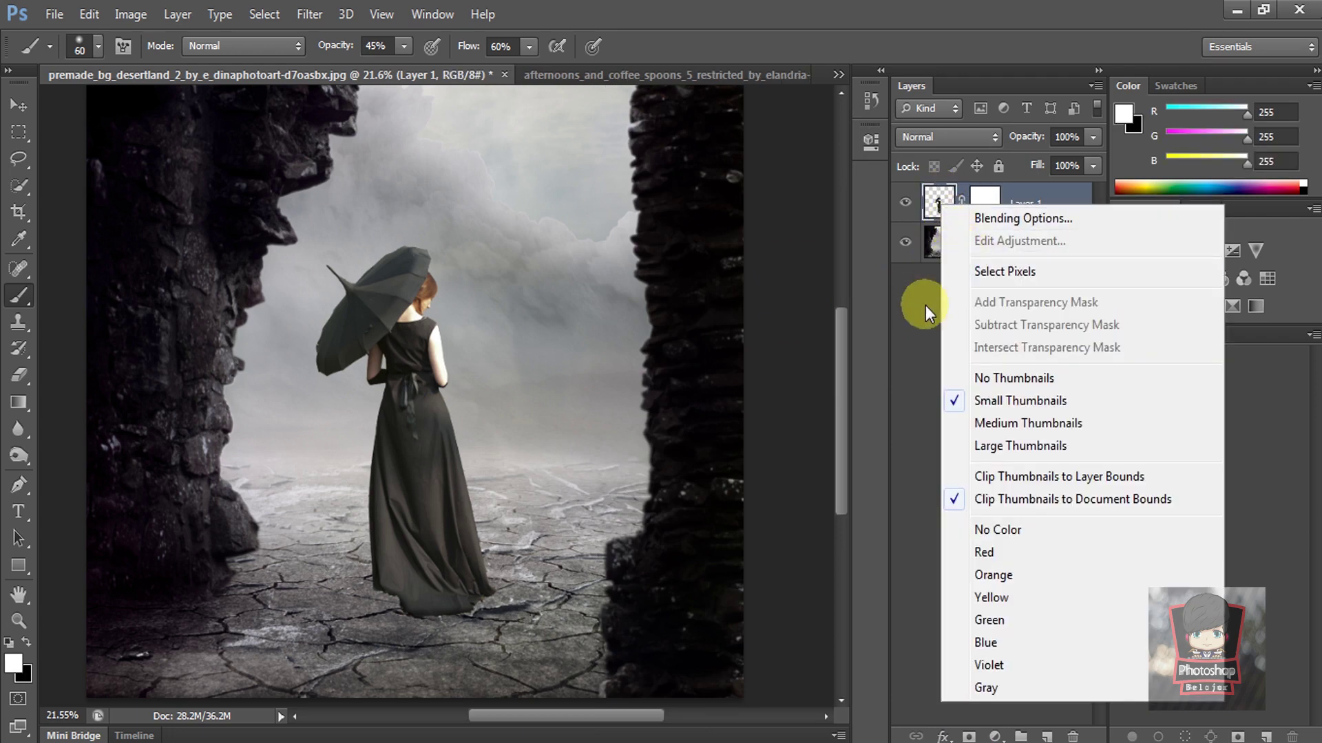
{"action": "left_click", "coordinate": [914, 382]}
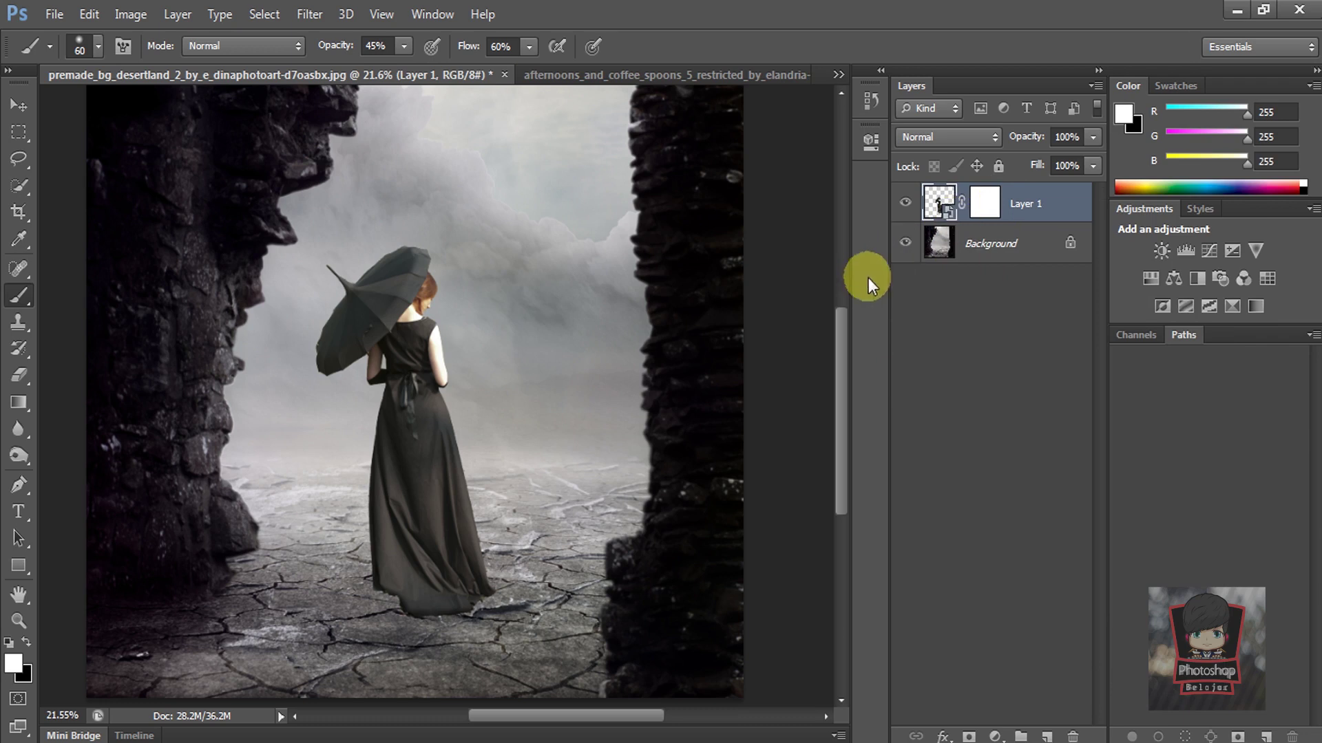
{"action": "left_click", "coordinate": [984, 203]}
Paint black on the mask along the dress hem so it fades into the cracked ground
{"action": "key", "text": "x"}
{"action": "scroll", "coordinate": [448, 613], "scroll_direction": "up", "scroll_amount": 3}
{"action": "scroll", "coordinate": [372, 612], "scroll_direction": "up", "scroll_amount": 3}
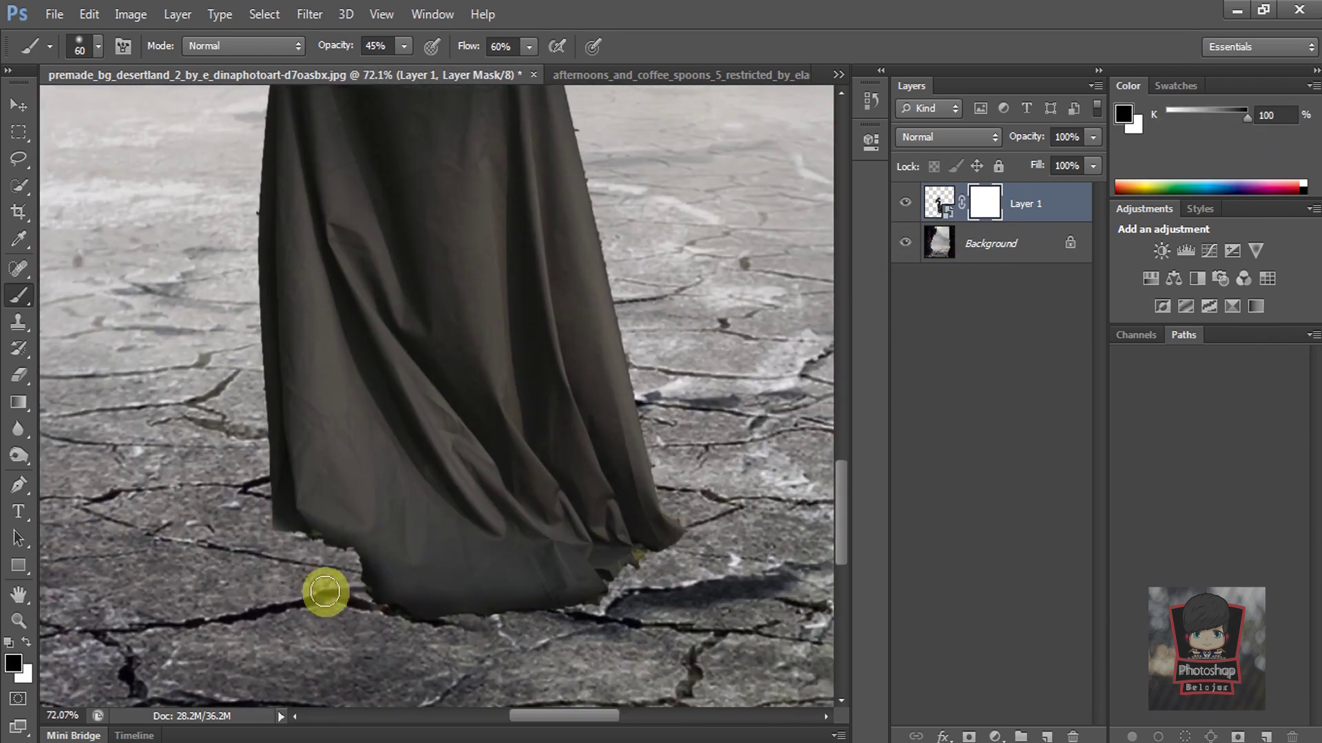
{"action": "mouse_move", "coordinate": [264, 535]}
{"action": "left_mouse_down"}
{"action": "mouse_move", "coordinate": [334, 551]}
{"action": "mouse_move", "coordinate": [386, 622]}
{"action": "mouse_move", "coordinate": [472, 627]}
{"action": "mouse_move", "coordinate": [602, 596]}
{"action": "mouse_move", "coordinate": [649, 566]}
{"action": "mouse_move", "coordinate": [605, 599]}
{"action": "mouse_move", "coordinate": [688, 535]}
{"action": "mouse_move", "coordinate": [649, 548]}
{"action": "mouse_move", "coordinate": [584, 606]}
{"action": "mouse_move", "coordinate": [537, 620]}
{"action": "mouse_move", "coordinate": [363, 613]}
{"action": "mouse_move", "coordinate": [342, 578]}
{"action": "mouse_move", "coordinate": [282, 541]}
{"action": "mouse_move", "coordinate": [428, 620]}
{"action": "mouse_move", "coordinate": [616, 584]}
{"action": "mouse_move", "coordinate": [696, 508]}
{"action": "mouse_move", "coordinate": [605, 543]}
{"action": "left_mouse_up"}
{"action": "scroll", "coordinate": [604, 544], "scroll_direction": "down", "scroll_amount": 5}
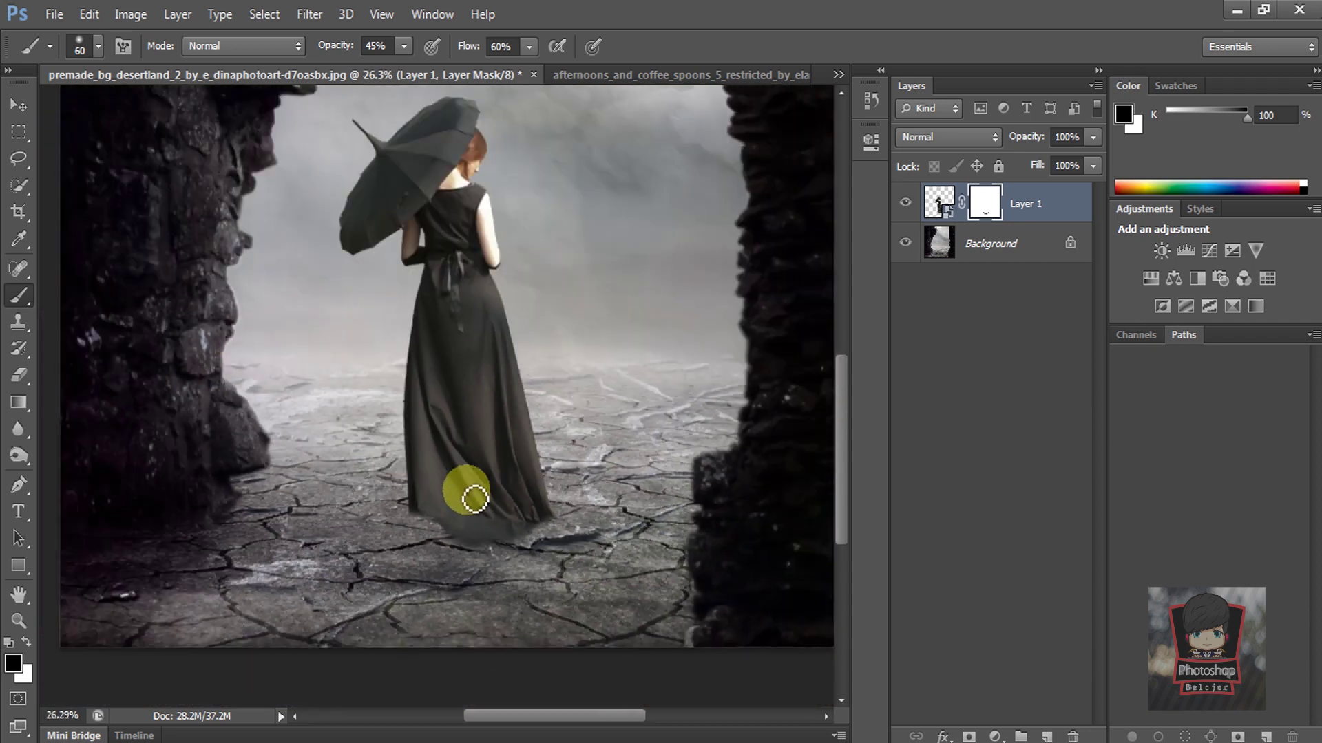
{"action": "scroll", "coordinate": [506, 544], "scroll_direction": "down", "scroll_amount": 2}
{"action": "left_click", "coordinate": [19, 105]}
{"action": "left_click", "coordinate": [145, 256]}
{"action": "scroll", "coordinate": [443, 552], "scroll_direction": "up", "scroll_amount": 3}
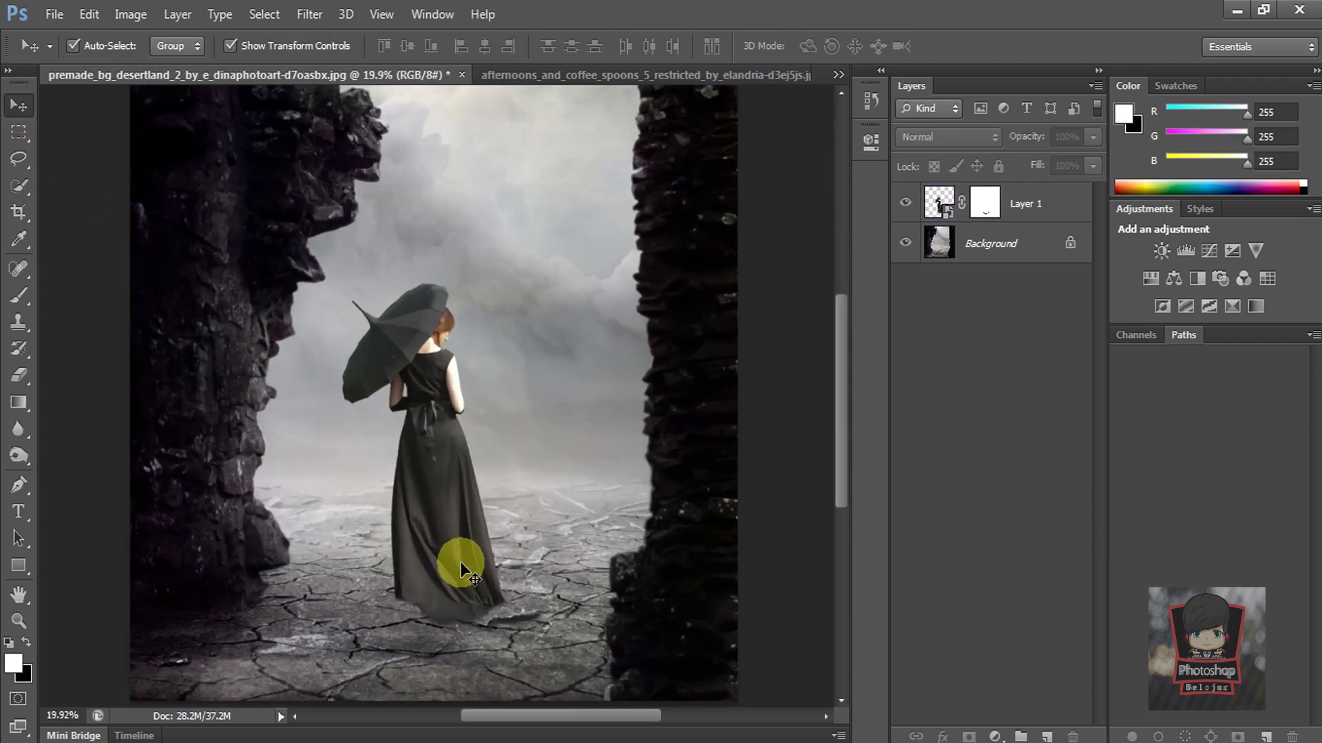
Add a Curves adjustment clipped to Layer 1 and pull its midpoint down to darken her
{"action": "scroll", "coordinate": [457, 371], "scroll_direction": "up", "scroll_amount": 2}
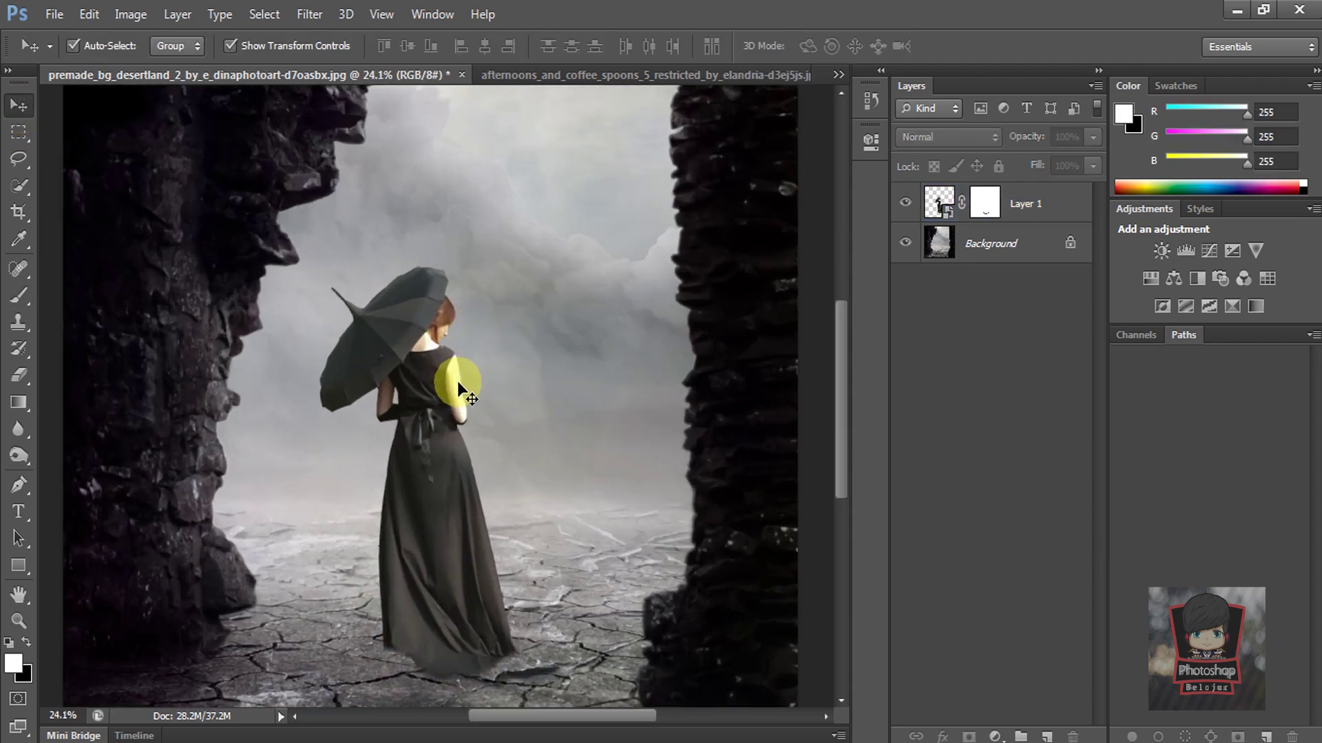
{"action": "left_click", "coordinate": [1033, 200]}
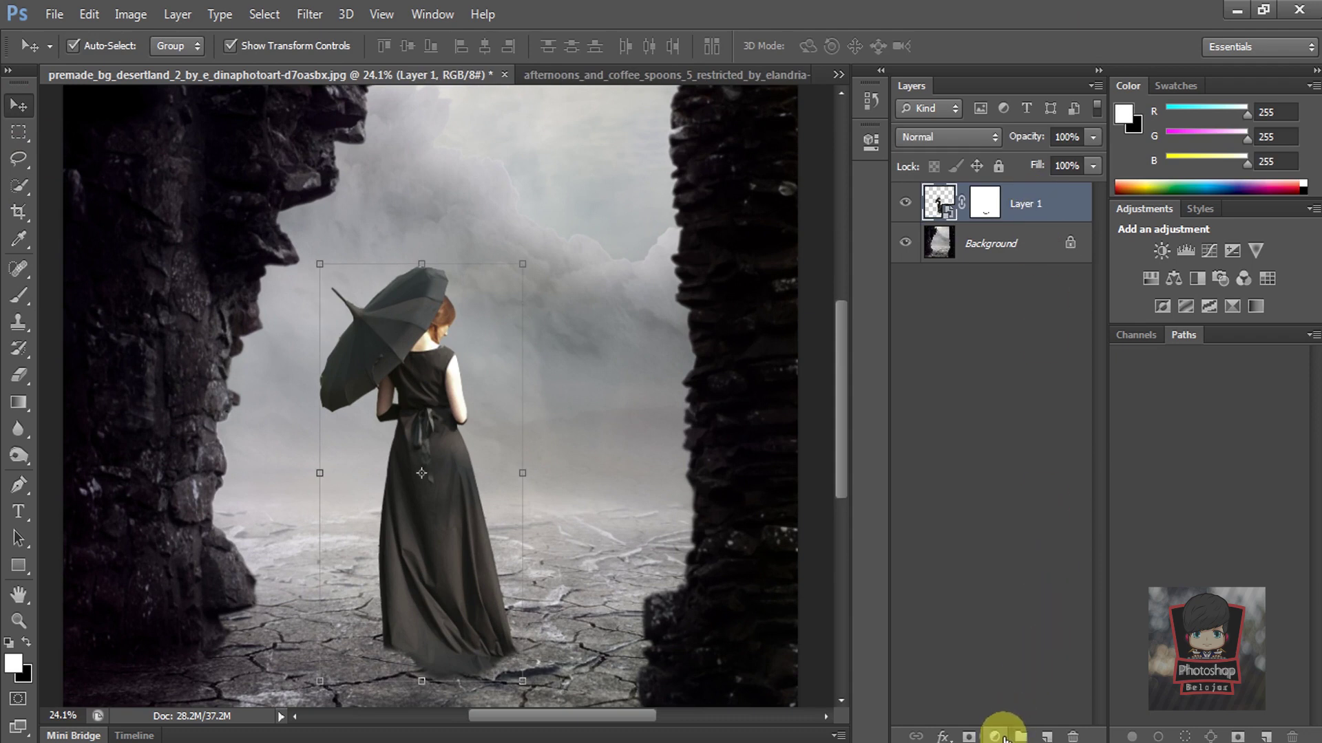
{"action": "left_click", "coordinate": [996, 736]}
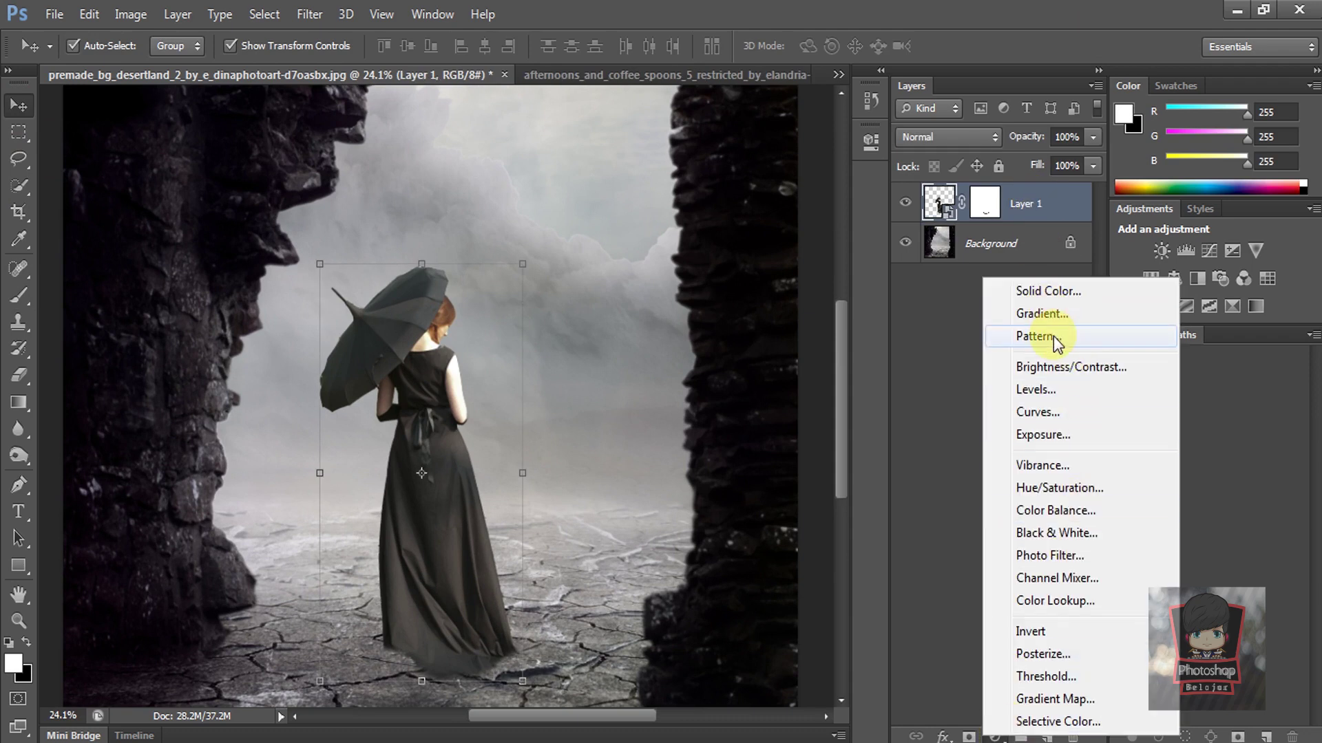
{"action": "left_click", "coordinate": [1032, 411]}
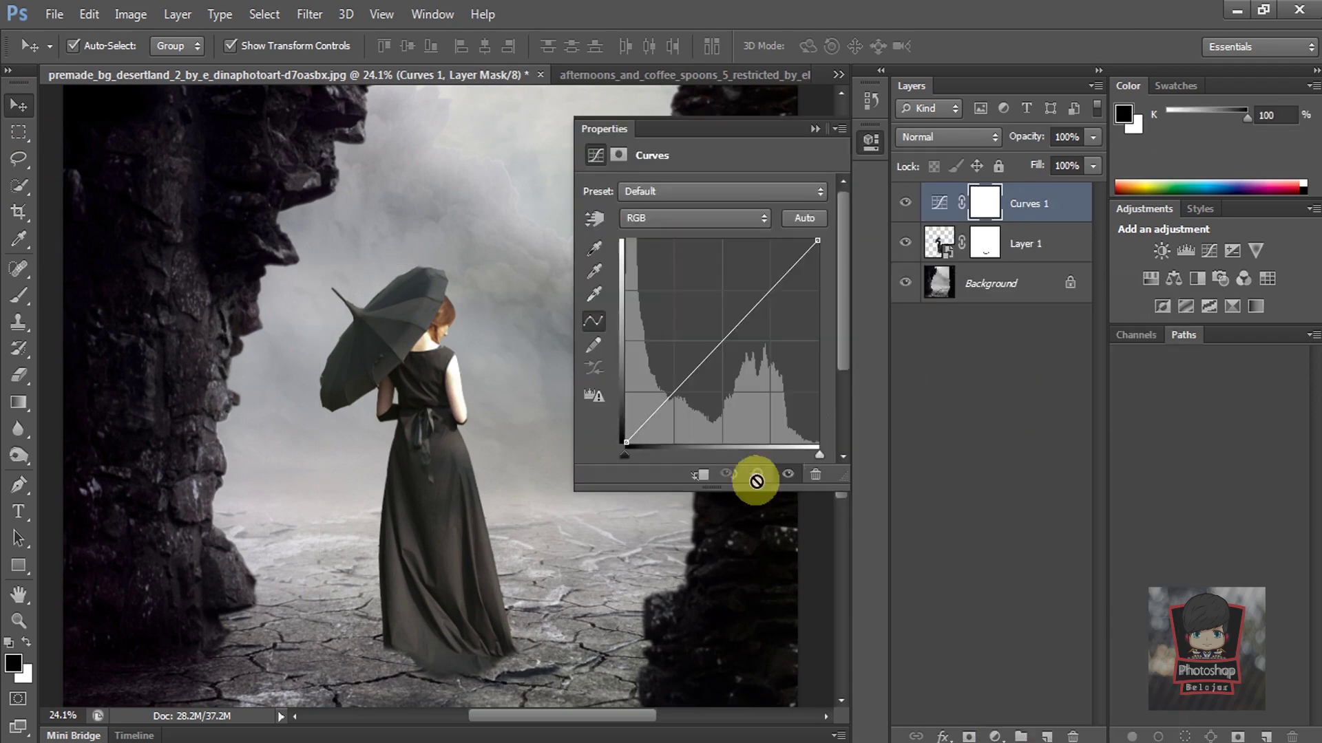
{"action": "left_click", "coordinate": [700, 472]}
{"action": "mouse_move", "coordinate": [725, 341]}
{"action": "left_mouse_down"}
{"action": "mouse_move", "coordinate": [732, 373]}
{"action": "mouse_move", "coordinate": [741, 367]}
{"action": "left_mouse_up"}
{"action": "left_click", "coordinate": [815, 130]}
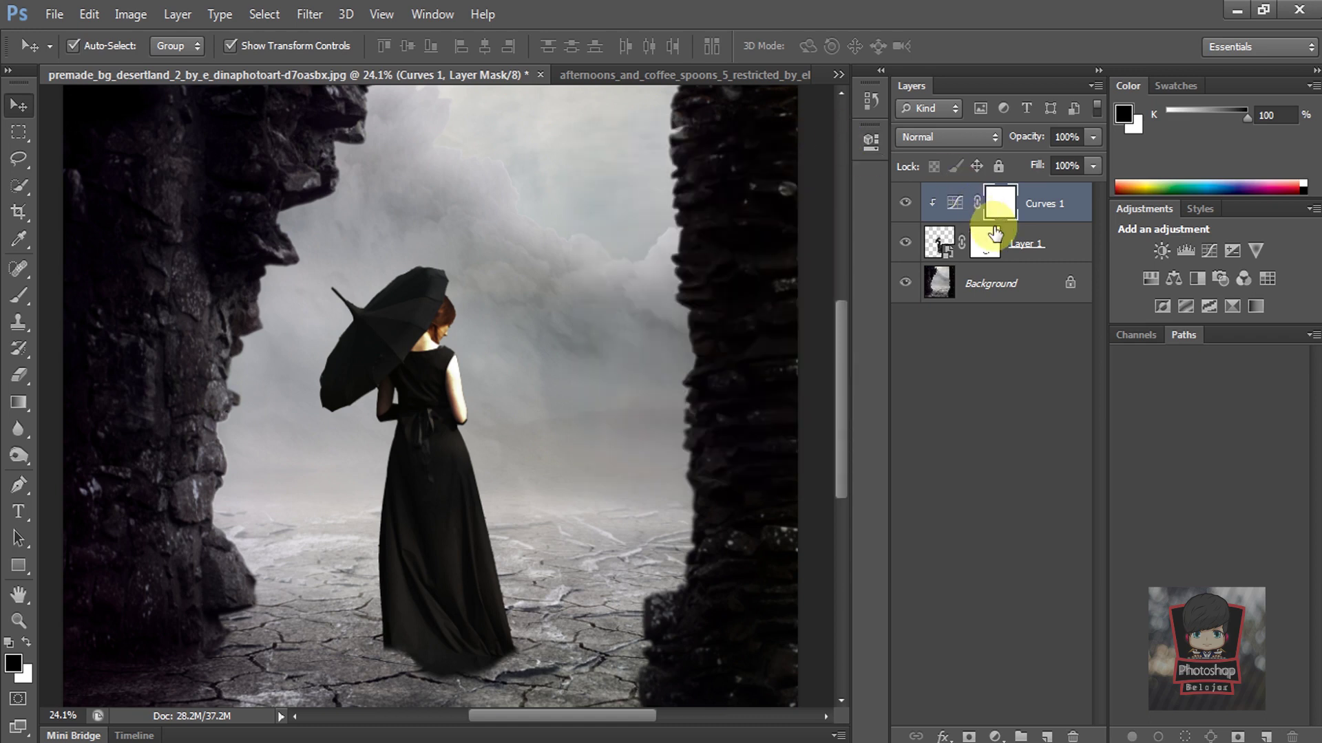
Paint on the Curves 1 mask along her umbrella rim, shoulder, arm and dress edge to lift the darkening
{"action": "left_click", "coordinate": [19, 296]}
{"action": "scroll", "coordinate": [502, 442], "scroll_direction": "up", "scroll_amount": 3}
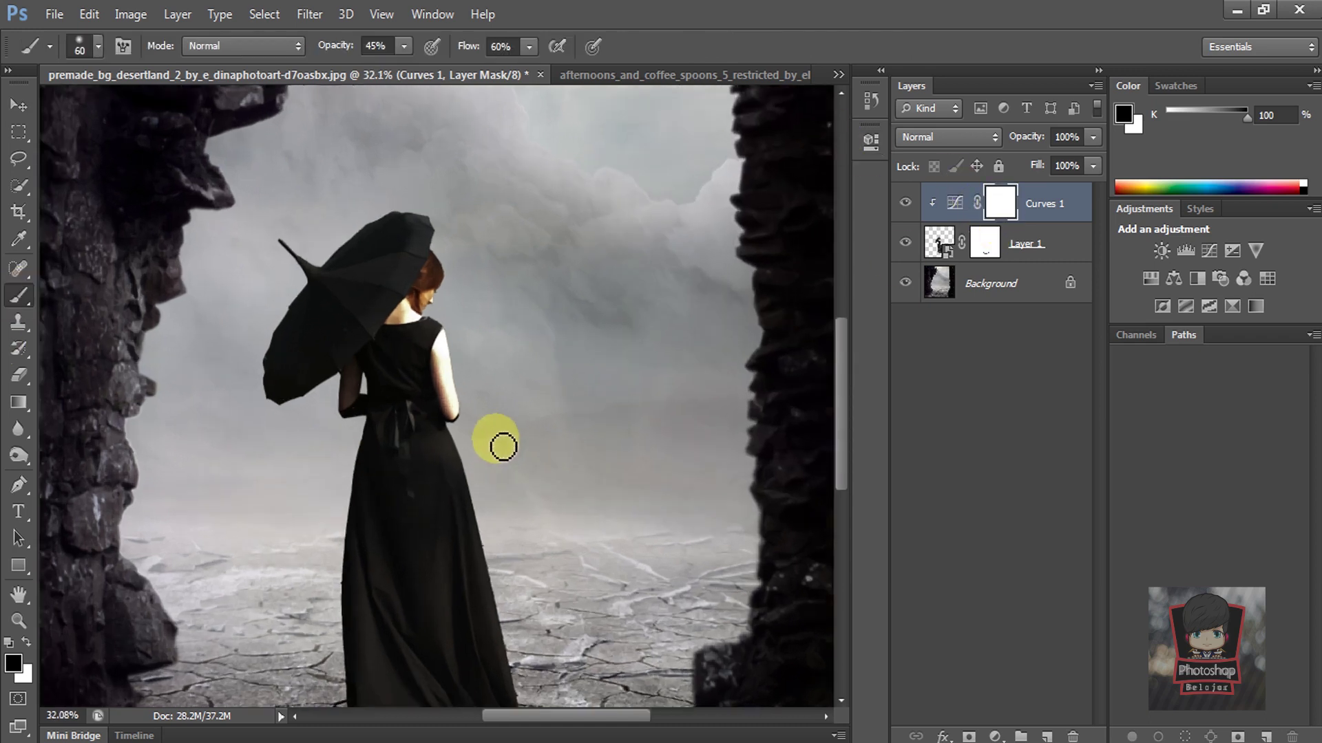
{"action": "key", "text": "bracketright"}
{"action": "key", "text": "bracketright"}
{"action": "key", "text": "bracketright"}
{"action": "scroll", "coordinate": [468, 290], "scroll_direction": "down", "scroll_amount": 1}
{"action": "mouse_move", "coordinate": [388, 131]}
{"action": "left_mouse_down"}
{"action": "mouse_move", "coordinate": [407, 148]}
{"action": "mouse_move", "coordinate": [392, 92]}
{"action": "mouse_move", "coordinate": [387, 230]}
{"action": "mouse_move", "coordinate": [496, 540]}
{"action": "left_mouse_up"}
{"action": "mouse_move", "coordinate": [494, 475]}
{"action": "left_mouse_down"}
{"action": "mouse_move", "coordinate": [415, 234]}
{"action": "mouse_move", "coordinate": [443, 522]}
{"action": "mouse_move", "coordinate": [428, 553]}
{"action": "mouse_move", "coordinate": [349, 201]}
{"action": "mouse_move", "coordinate": [452, 517]}
{"action": "mouse_move", "coordinate": [413, 561]}
{"action": "mouse_move", "coordinate": [419, 493]}
{"action": "mouse_move", "coordinate": [448, 581]}
{"action": "left_mouse_up"}
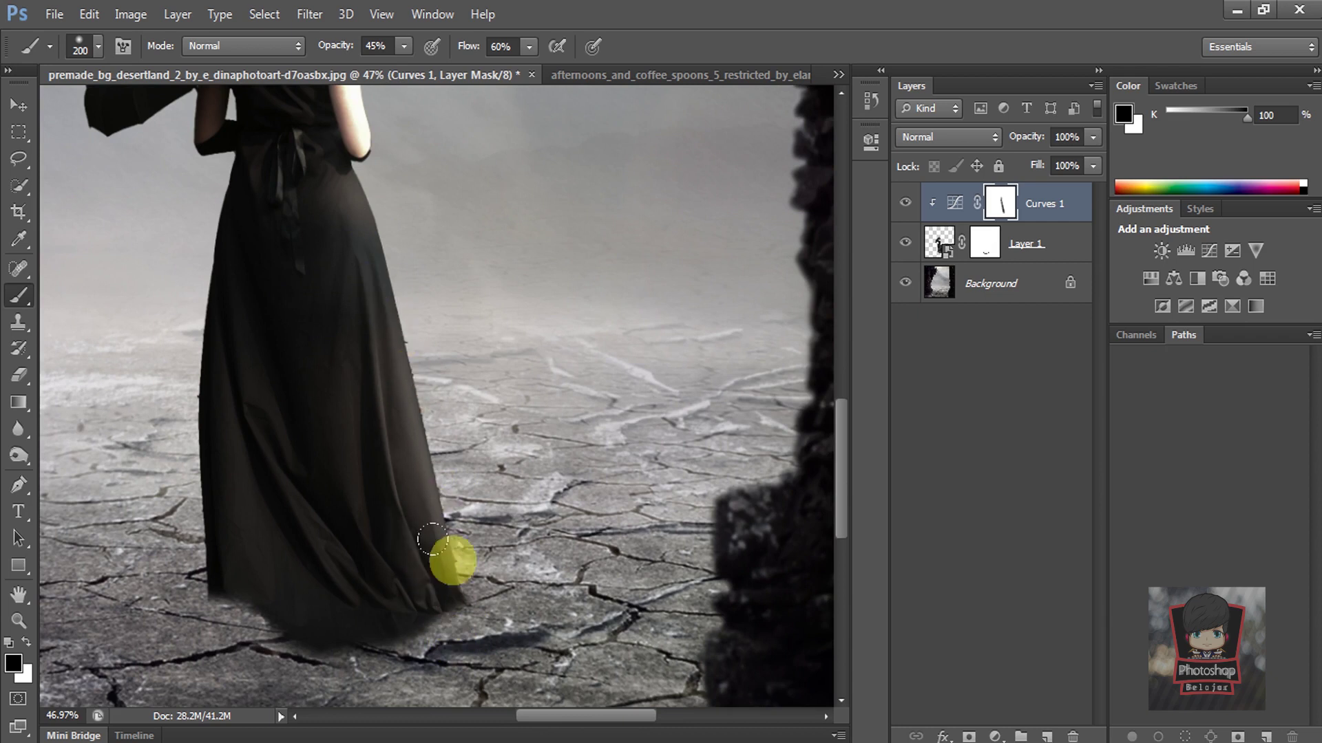
{"action": "scroll", "coordinate": [448, 581], "scroll_direction": "down", "scroll_amount": 3}
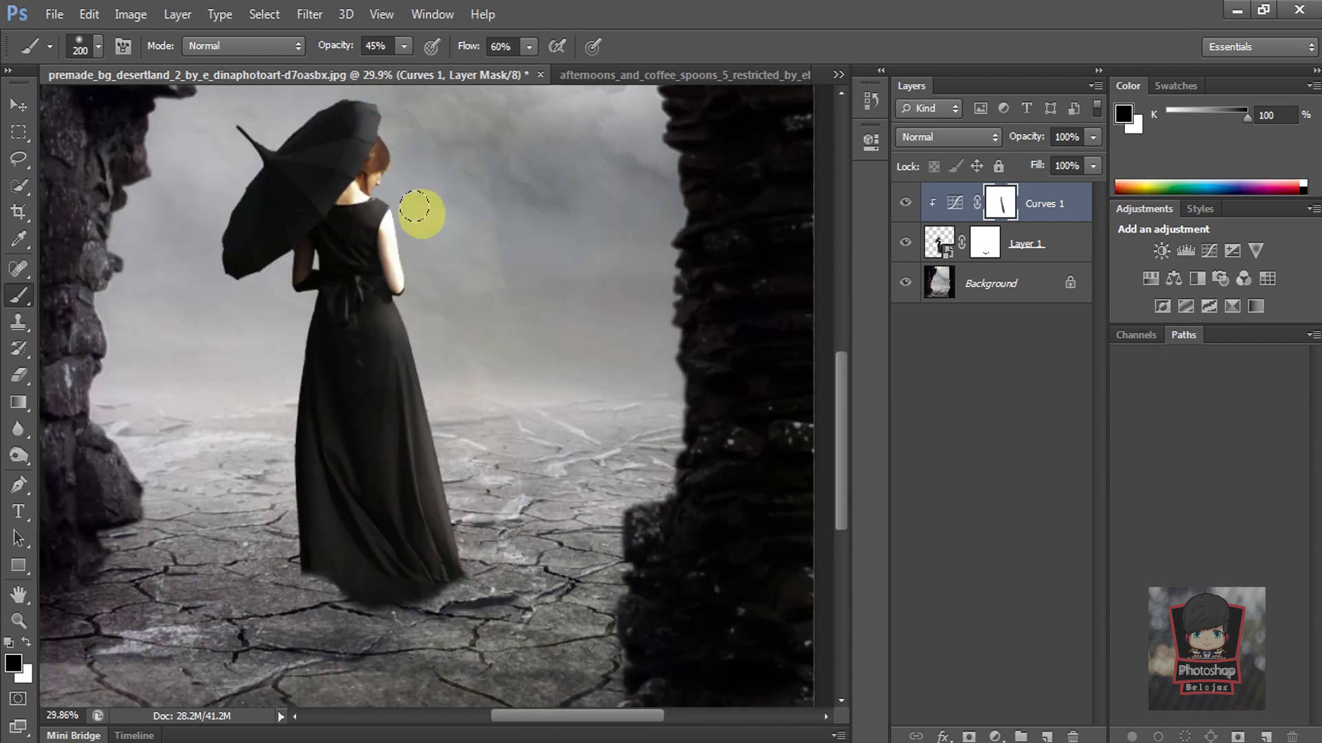
{"action": "left_click", "coordinate": [984, 242]}
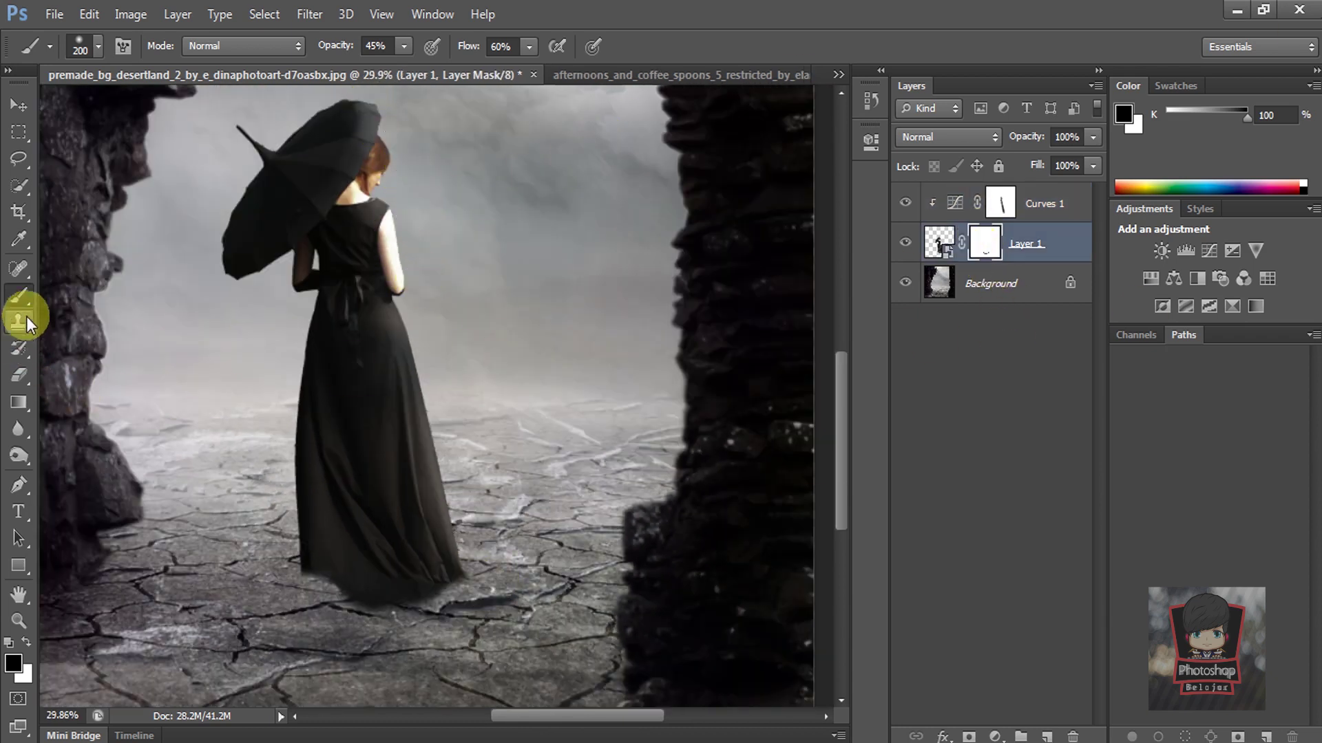
Zoom in, rasterize Layer 1 and erase the stray pixels at the dress's right edge
{"action": "scroll", "coordinate": [419, 509], "scroll_direction": "up", "scroll_amount": 5}
{"action": "scroll", "coordinate": [466, 283], "scroll_direction": "up", "scroll_amount": 2}
{"action": "scroll", "coordinate": [466, 283], "scroll_direction": "up", "scroll_amount": 3}
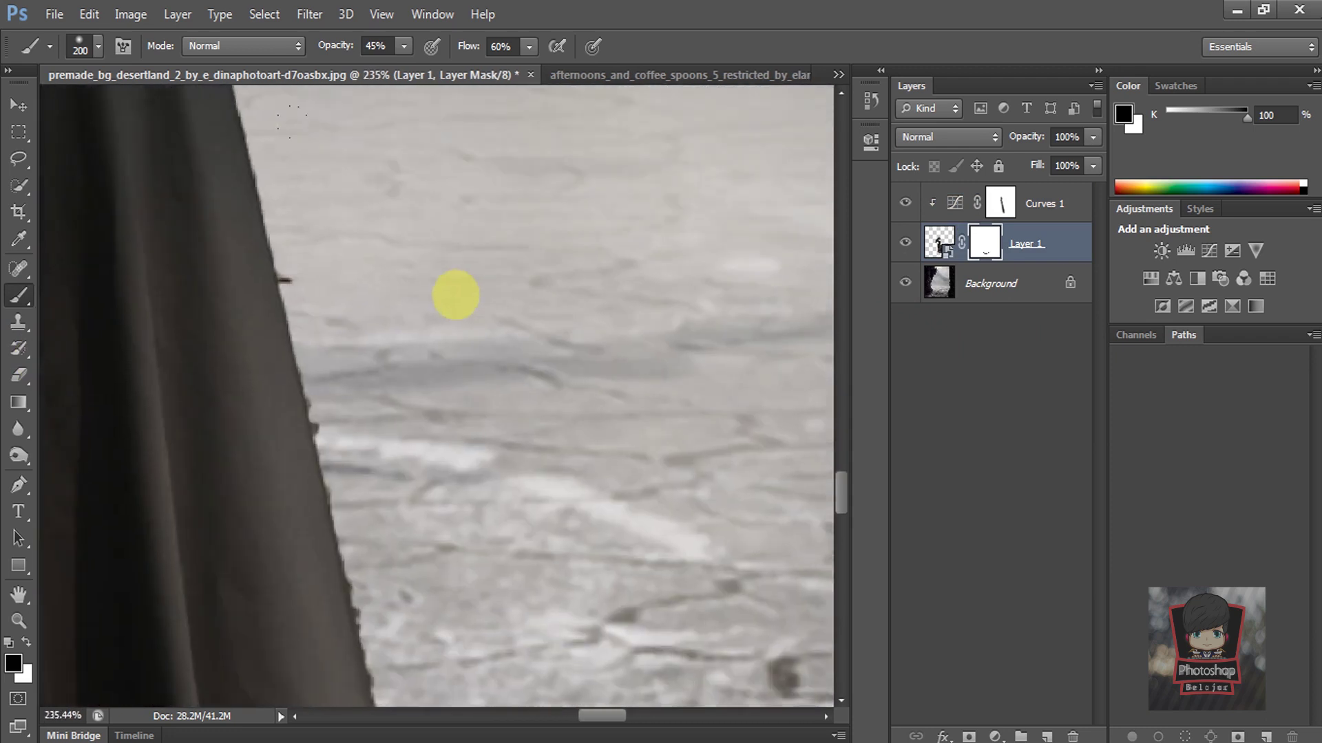
{"action": "key", "text": "bracketleft"}
{"action": "key", "text": "bracketleft"}
{"action": "key", "text": "bracketleft"}
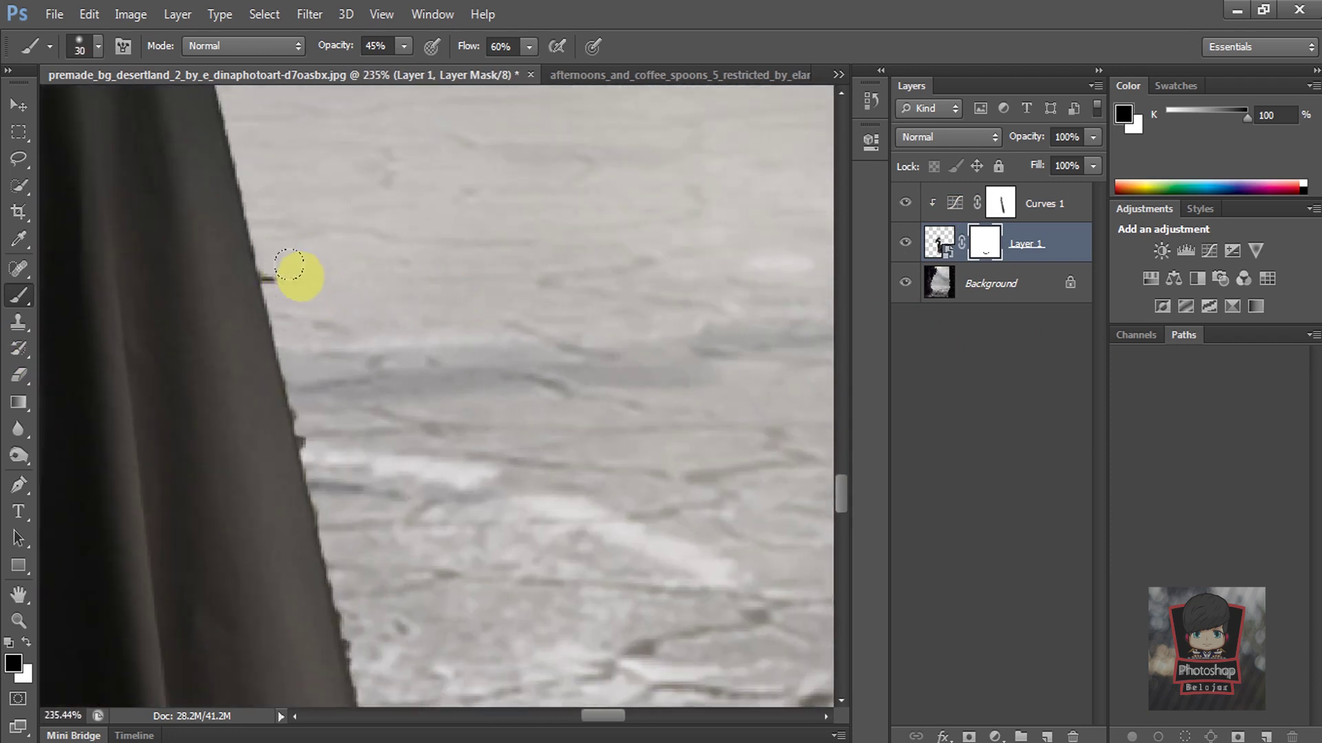
{"action": "key", "text": "bracketleft"}
{"action": "key", "text": "bracketleft"}
{"action": "key", "text": "bracketleft"}
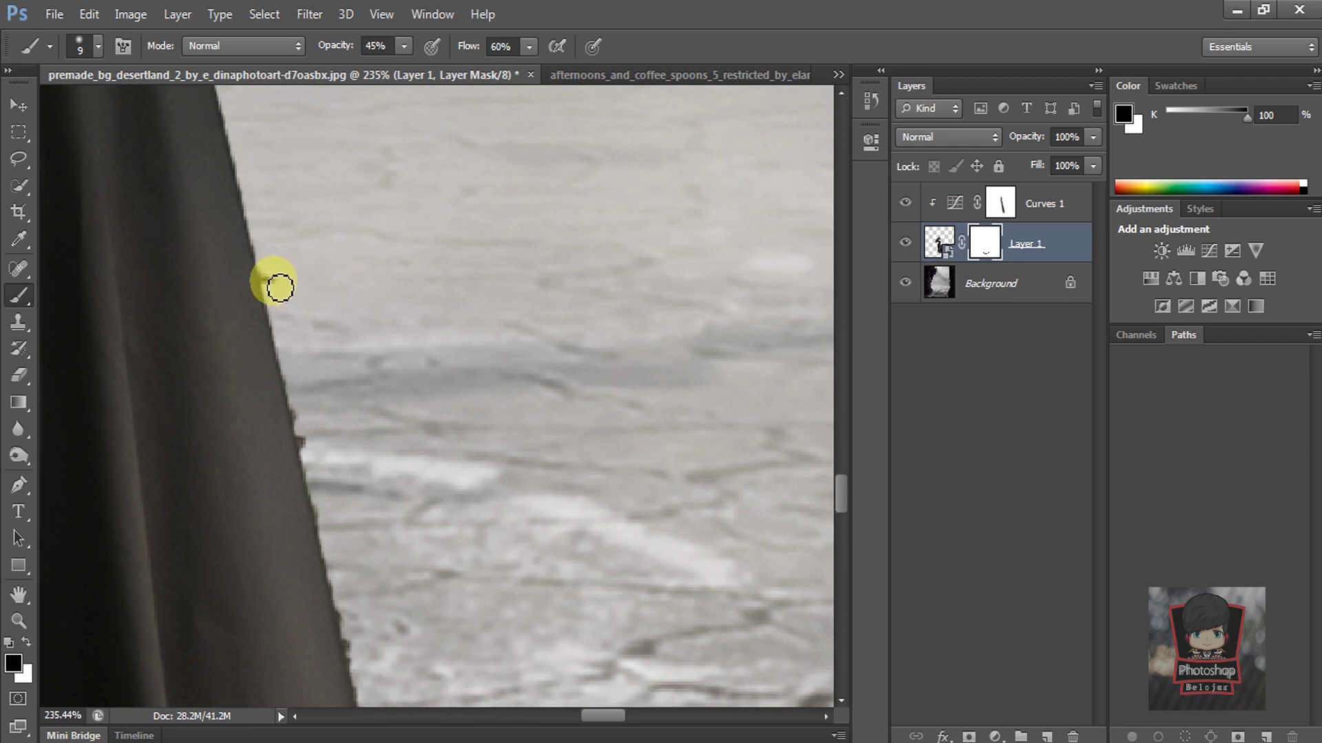
{"action": "left_click", "coordinate": [924, 252]}
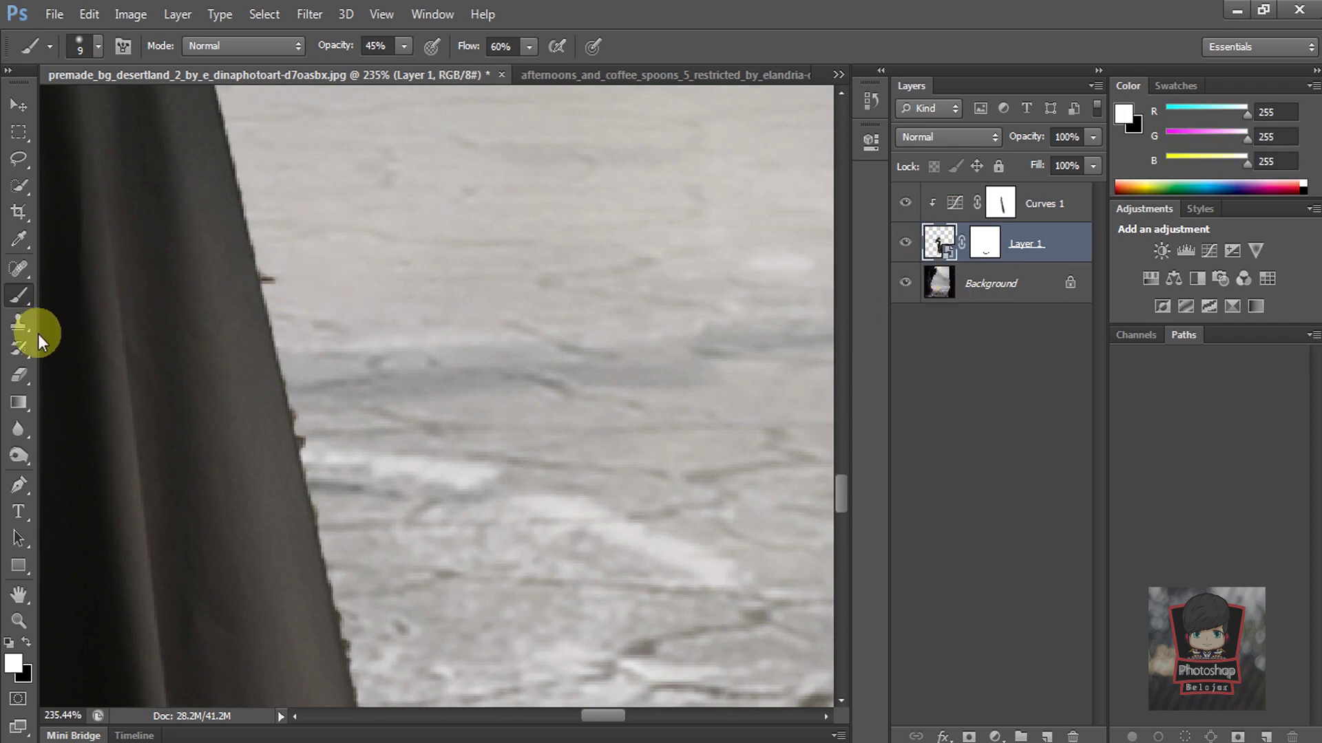
{"action": "left_click", "coordinate": [18, 375]}
{"action": "left_click", "coordinate": [272, 280]}
{"action": "left_click", "coordinate": [620, 323]}
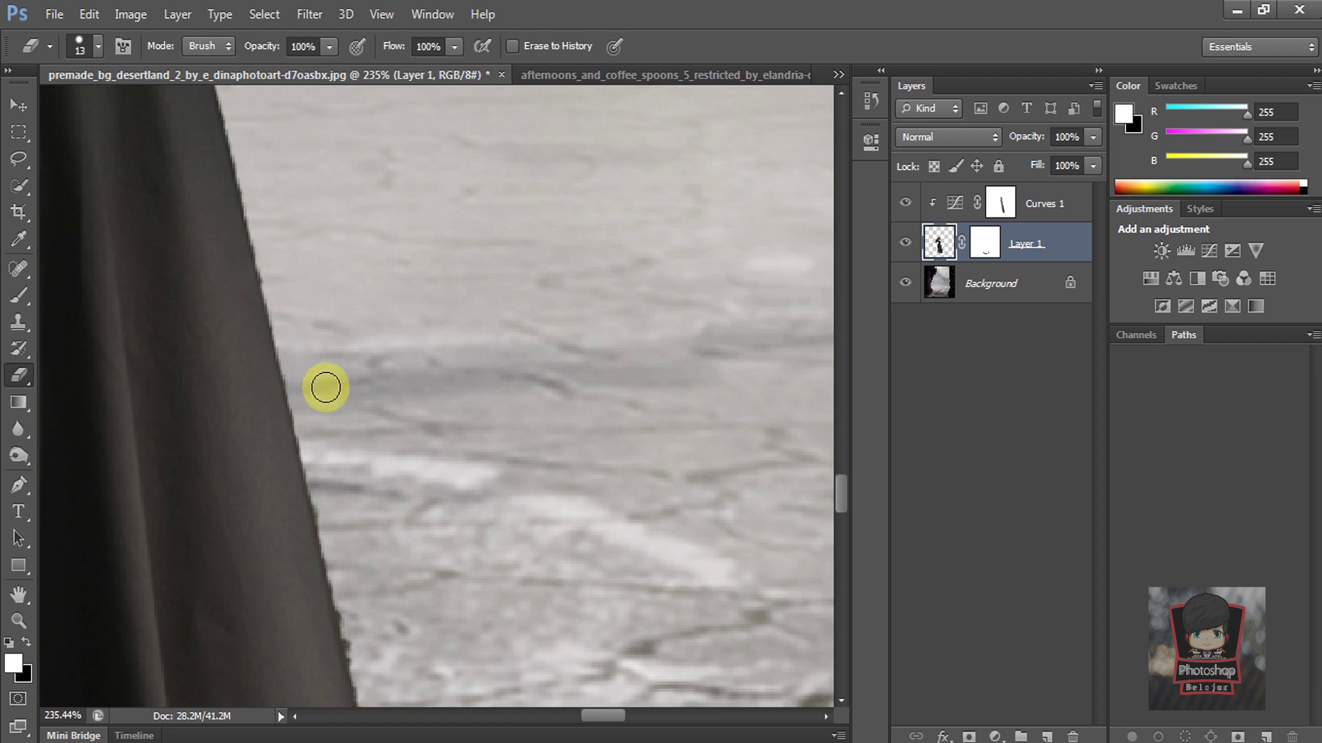
Return to the Curves 1 mask with black as the painting colour
{"action": "scroll", "coordinate": [327, 399], "scroll_direction": "down", "scroll_amount": 2}
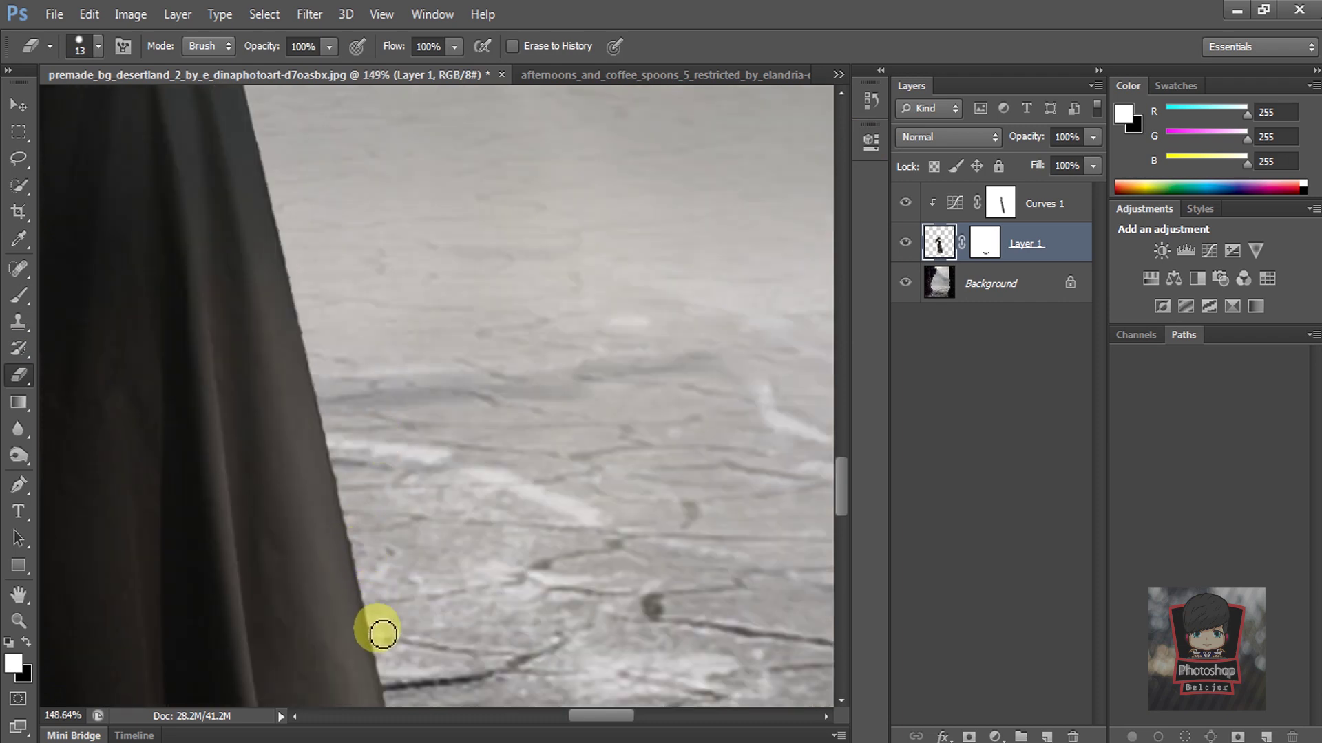
{"action": "scroll", "coordinate": [411, 543], "scroll_direction": "down", "scroll_amount": 2}
{"action": "scroll", "coordinate": [422, 544], "scroll_direction": "down", "scroll_amount": 2}
{"action": "scroll", "coordinate": [415, 534], "scroll_direction": "down", "scroll_amount": 2}
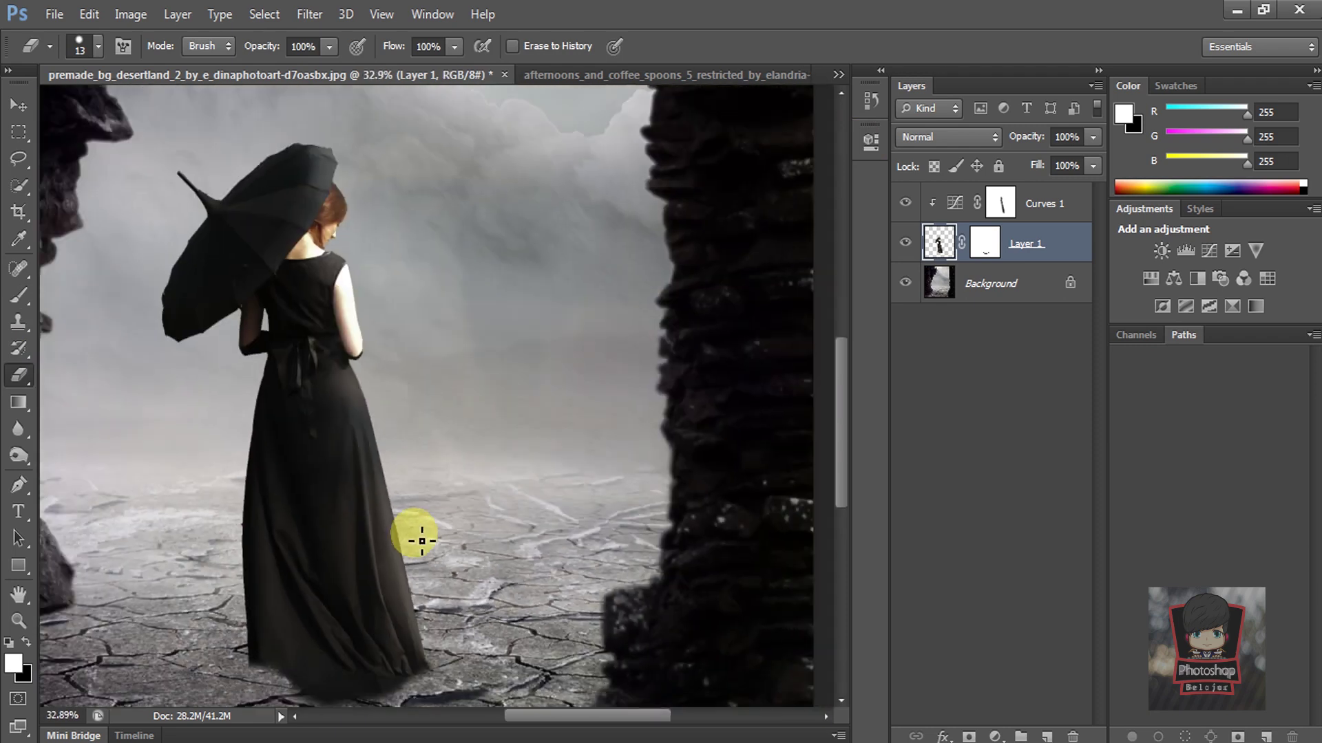
{"action": "left_click", "coordinate": [1000, 203]}
{"action": "key", "text": "x"}
{"action": "left_click", "coordinate": [18, 296]}
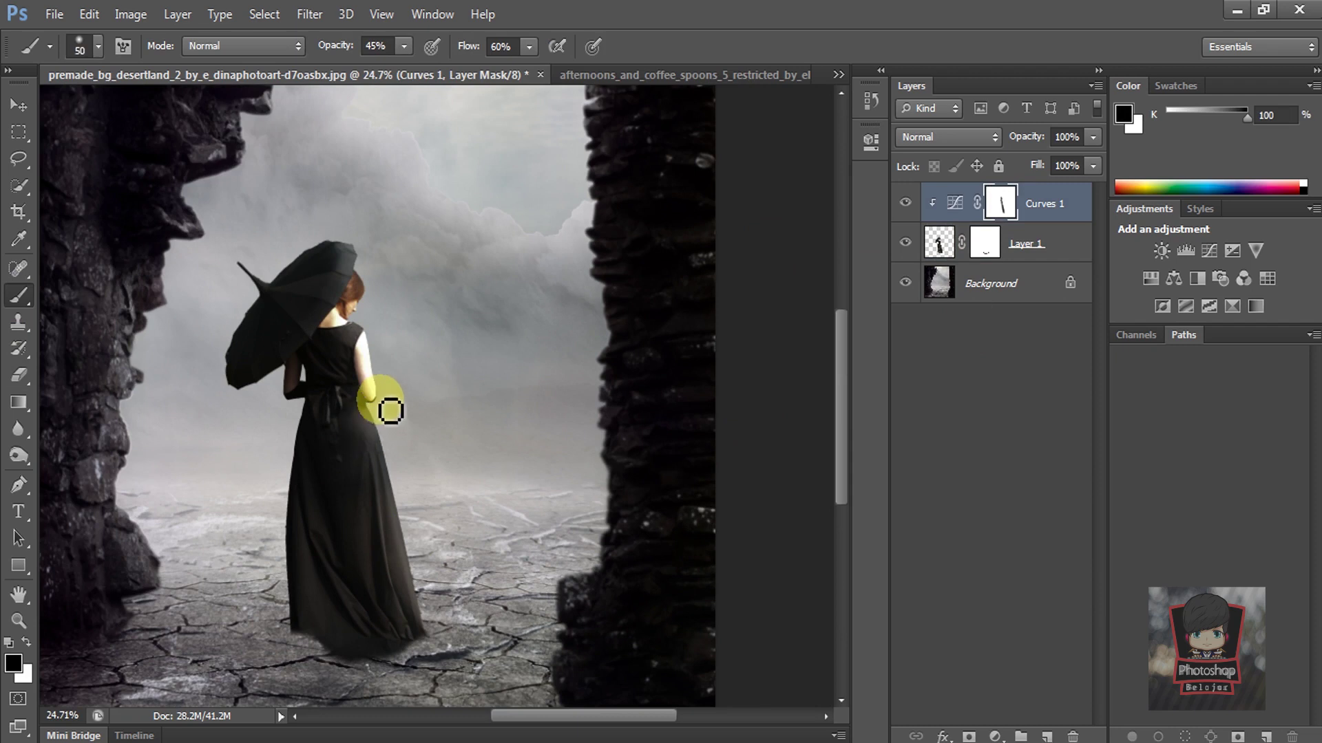
Preview the Curves mask overlay, then enlarge the brush at 100% opacity
{"action": "key", "text": "x"}
{"action": "key", "text": "backslash"}
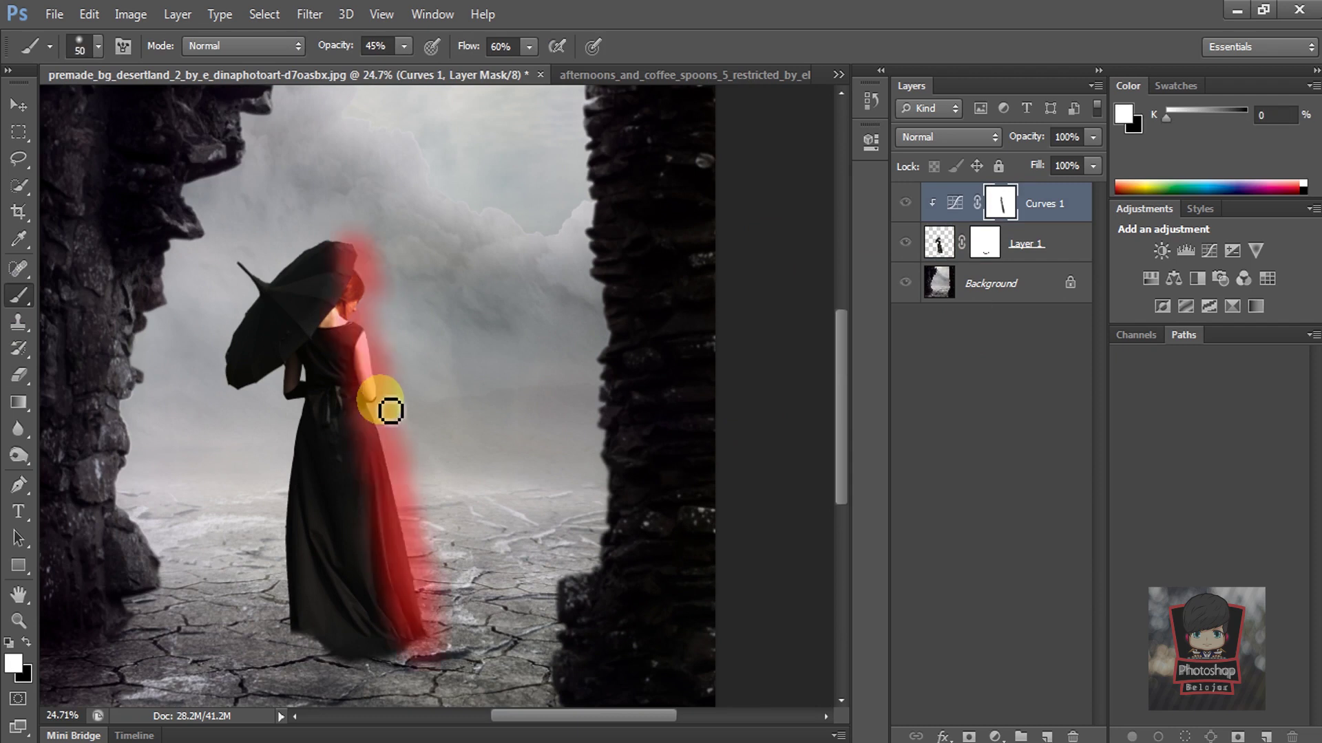
{"action": "key", "text": "backslash"}
{"action": "key", "text": "x"}
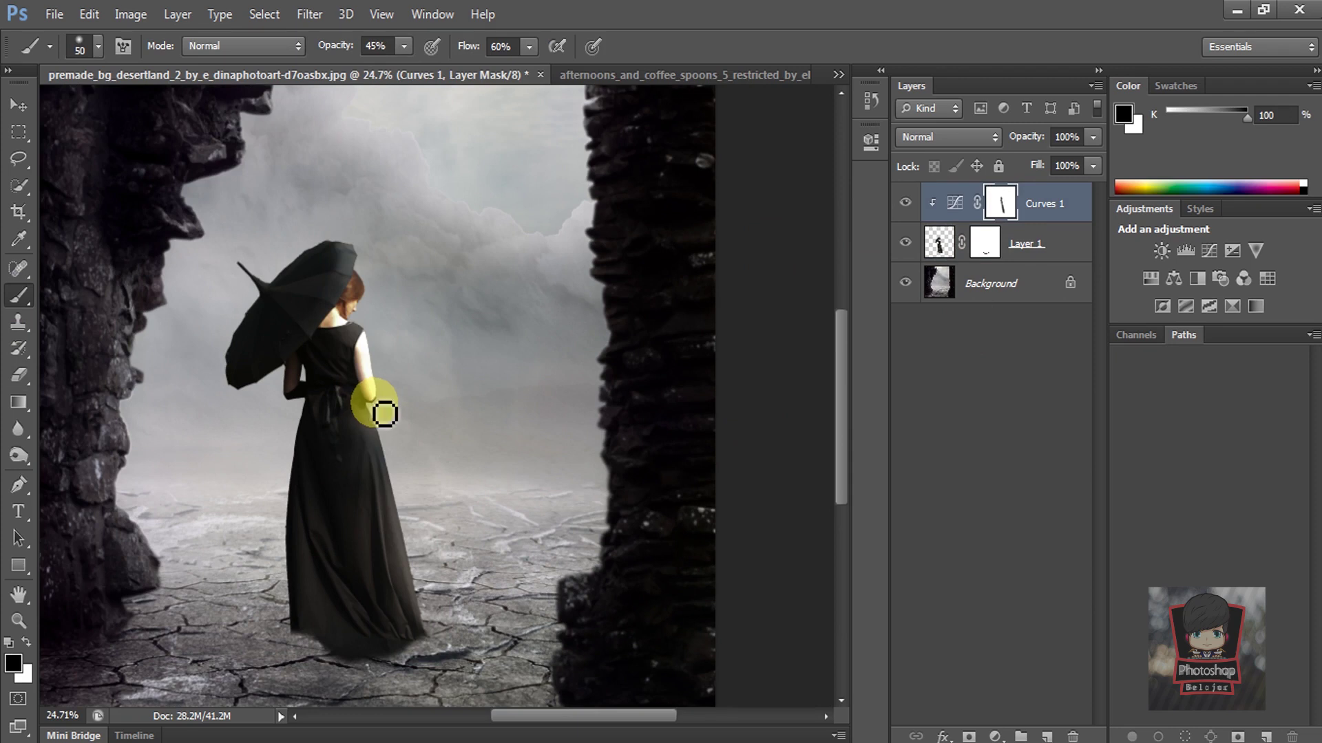
{"action": "key", "text": "bracketright"}
{"action": "key", "text": "bracketright"}
{"action": "key", "text": "bracketright"}
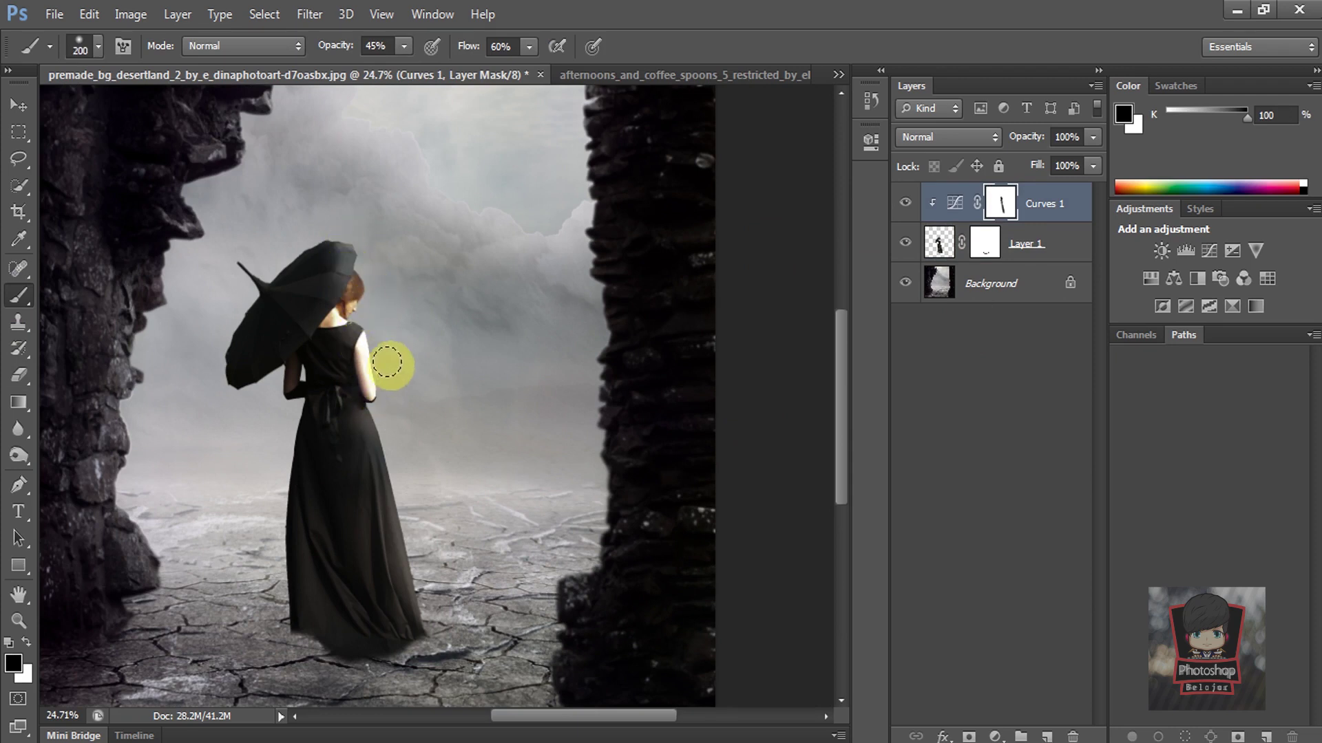
{"action": "left_click", "coordinate": [404, 46]}
{"action": "left_click_drag", "start_coordinate": [404, 67], "coordinate": [461, 66]}
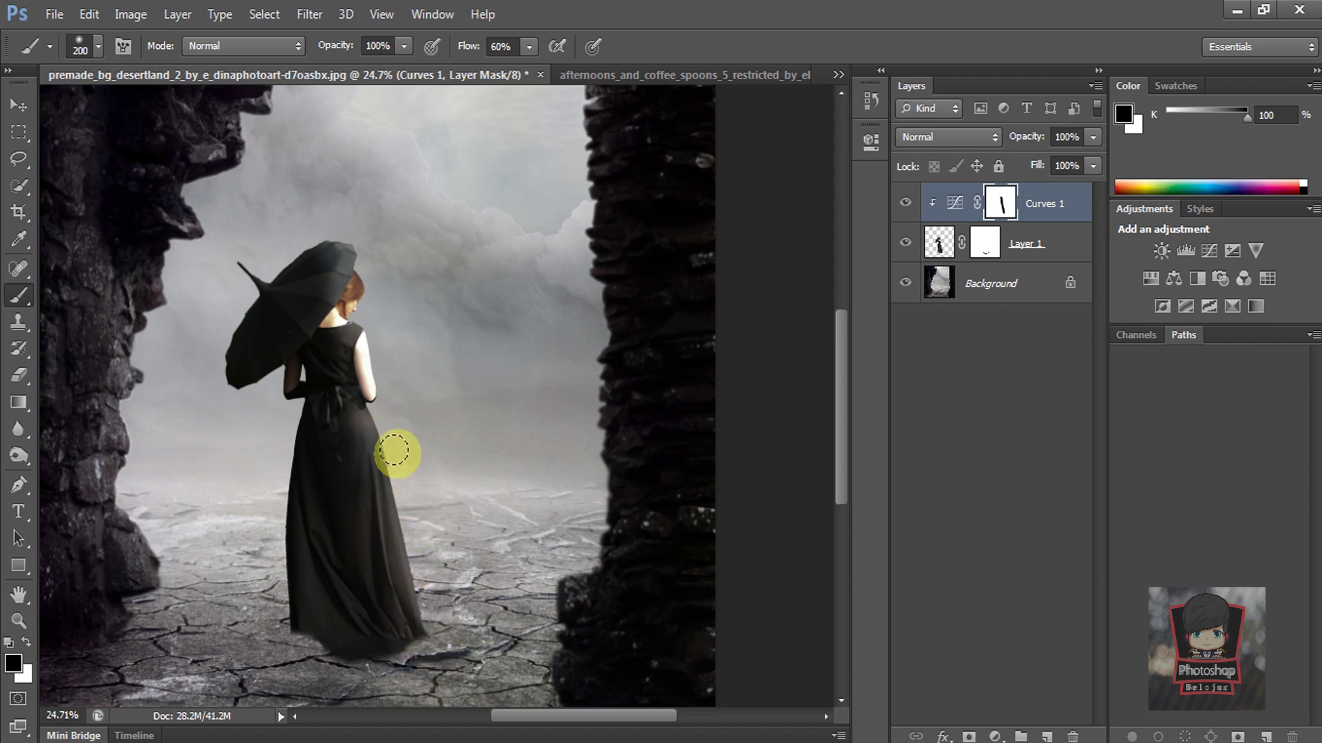
Toggle Curves 1 visibility to compare the lightening, then deselect it
{"action": "left_click", "coordinate": [905, 201]}
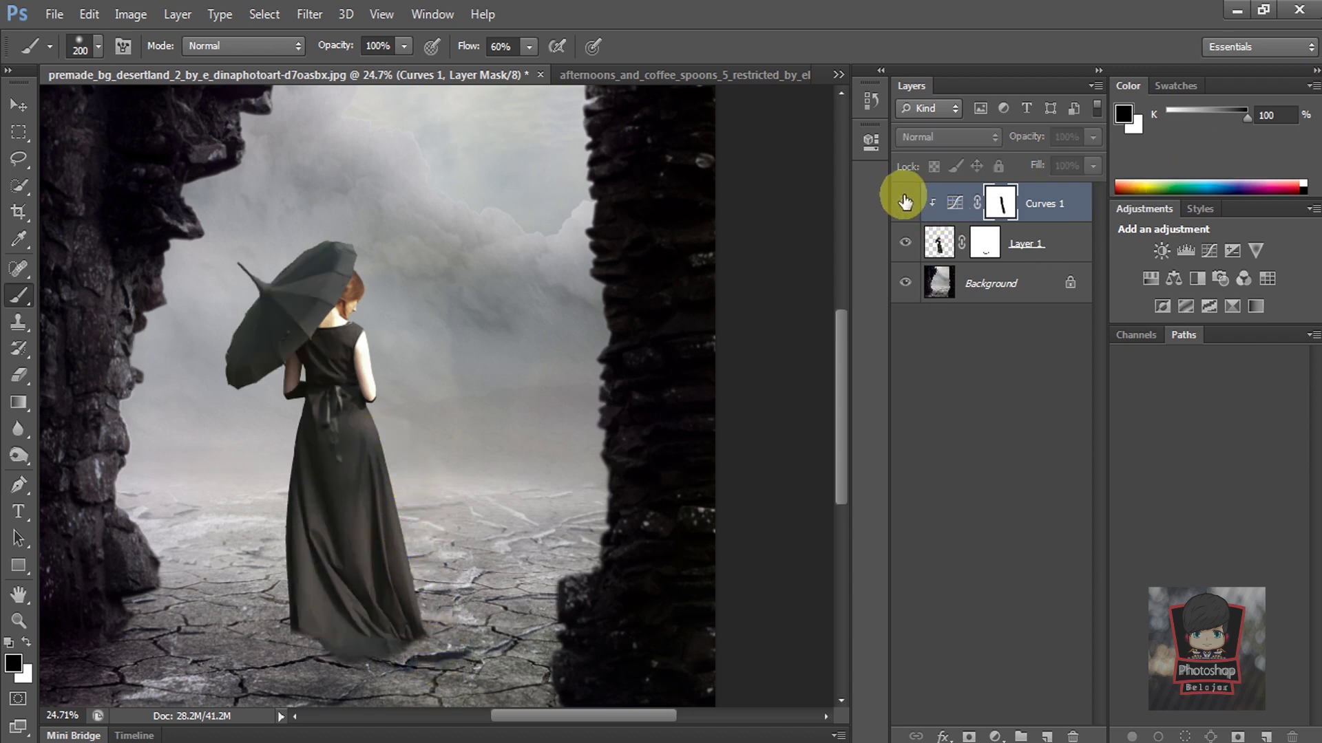
{"action": "left_click", "coordinate": [904, 202]}
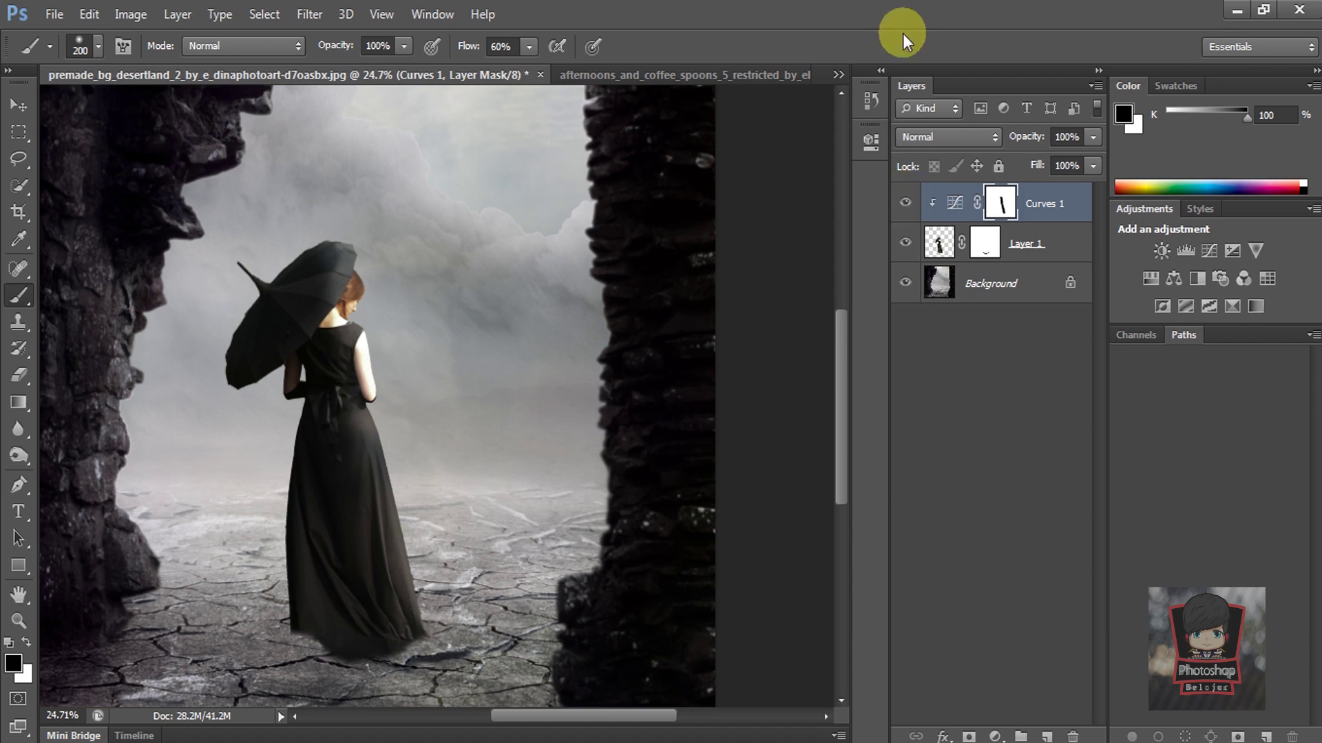
{"action": "left_click", "coordinate": [19, 105]}
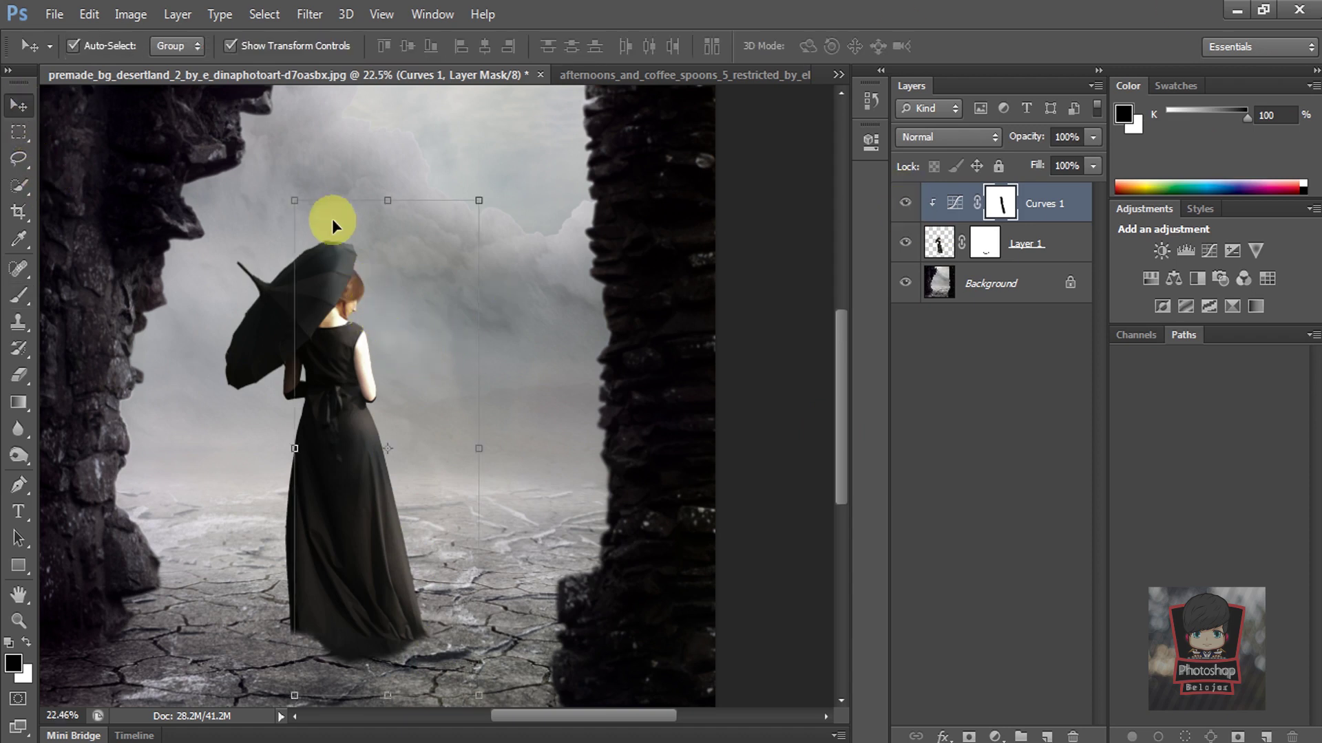
{"action": "scroll", "coordinate": [319, 221], "scroll_direction": "down", "scroll_amount": 1}
{"action": "left_click", "coordinate": [758, 333]}
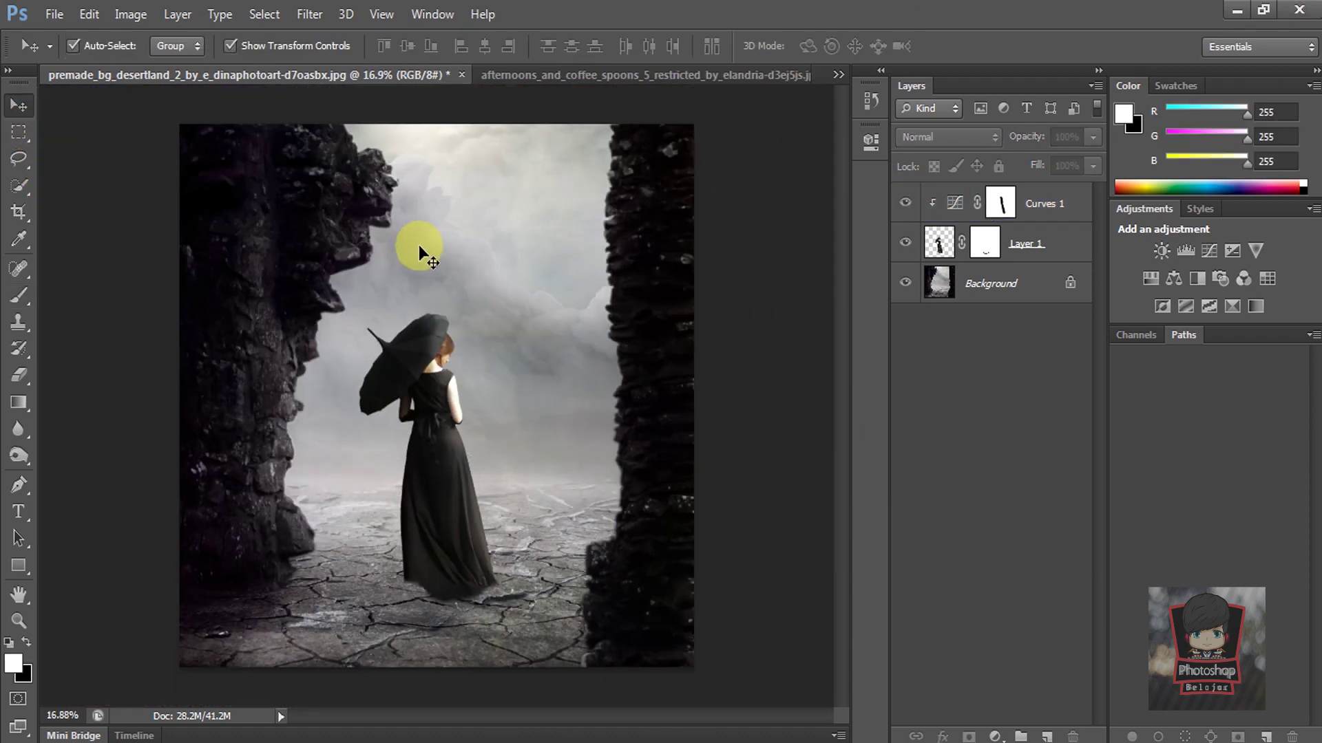
Close the afternoons_and_coffee_spoons document without saving
{"action": "left_click", "coordinate": [692, 81]}
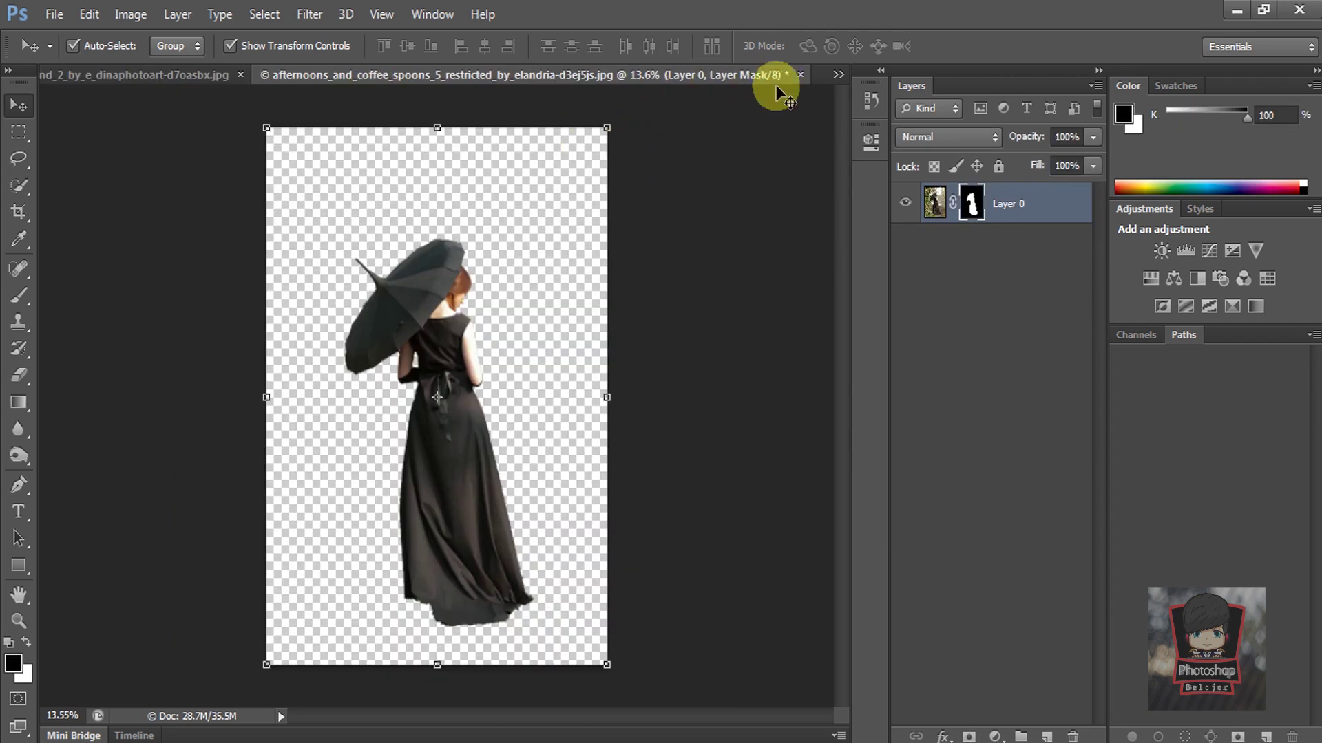
{"action": "left_click", "coordinate": [800, 74]}
{"action": "left_click", "coordinate": [679, 302]}
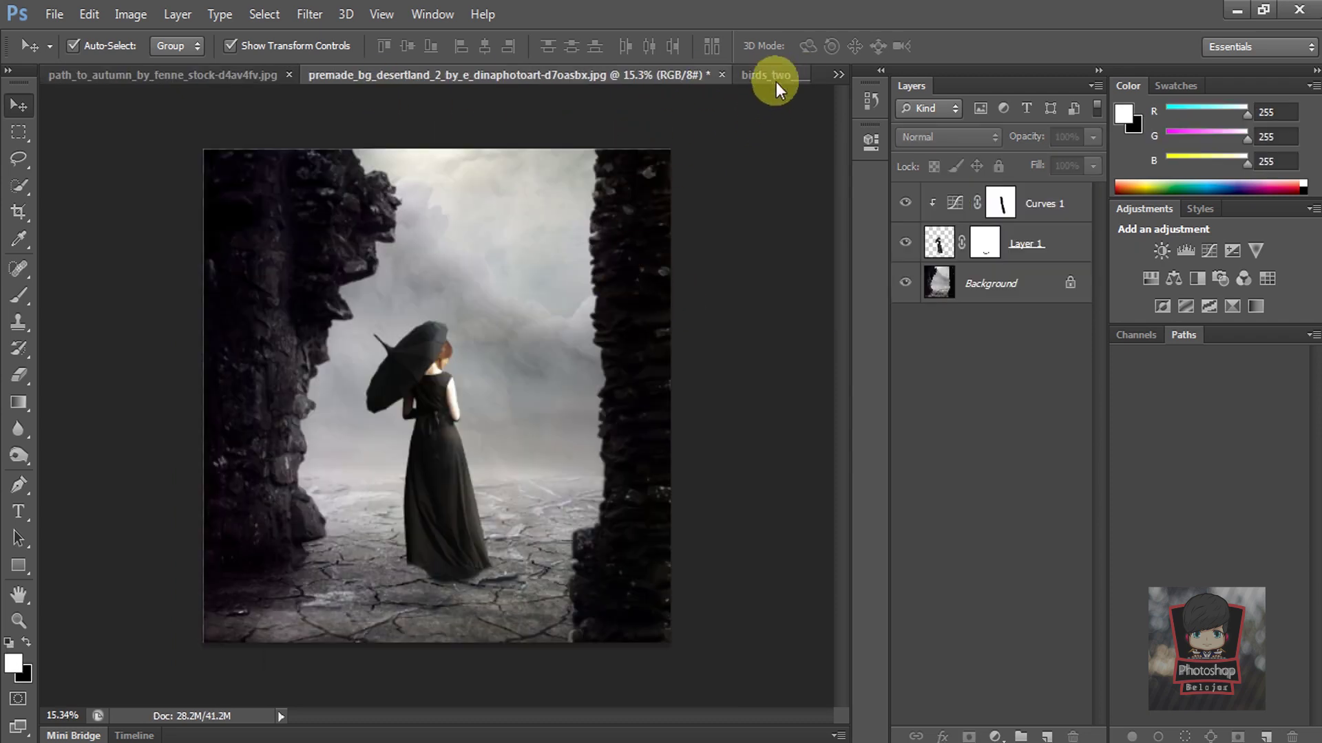
Bring the birds image into the composite as a layer placed in the sky
{"action": "left_click", "coordinate": [776, 77]}
{"action": "left_click_drag", "start_coordinate": [569, 233], "coordinate": [322, 92]}
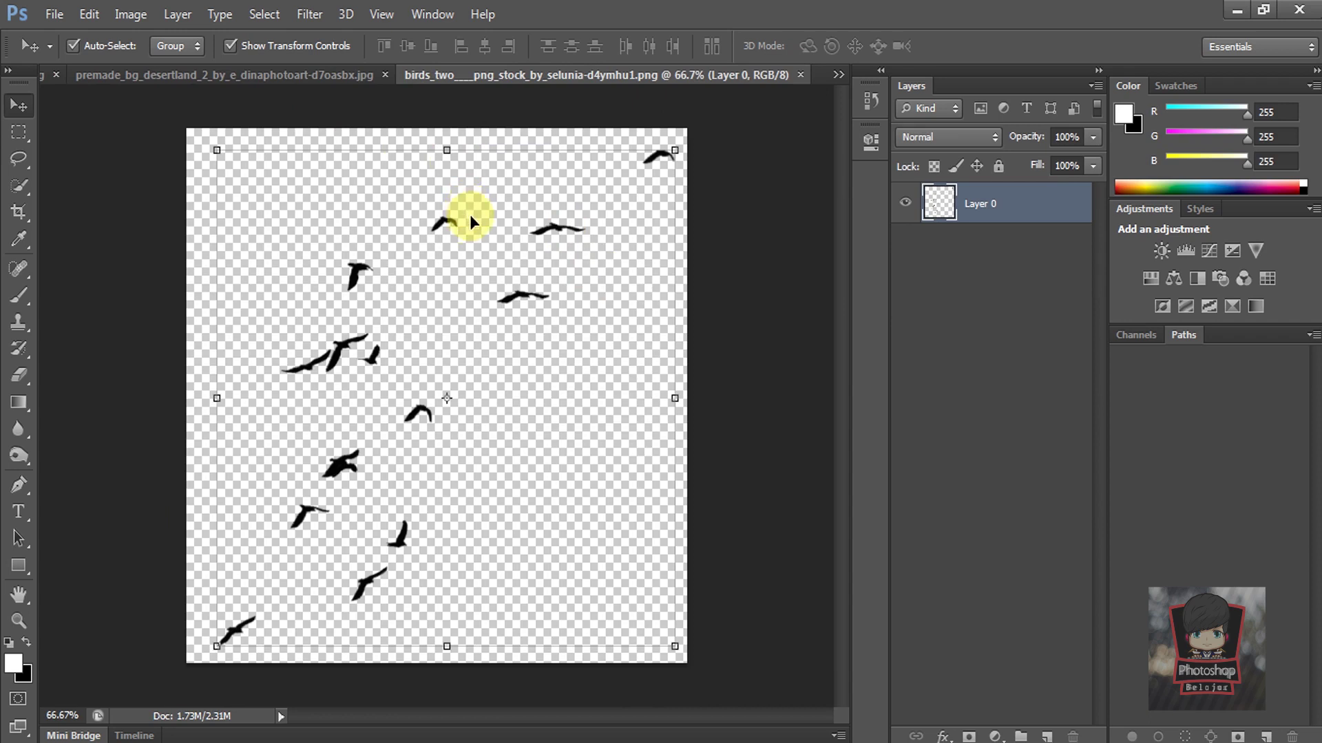
{"action": "left_click_drag", "start_coordinate": [448, 227], "coordinate": [340, 178]}
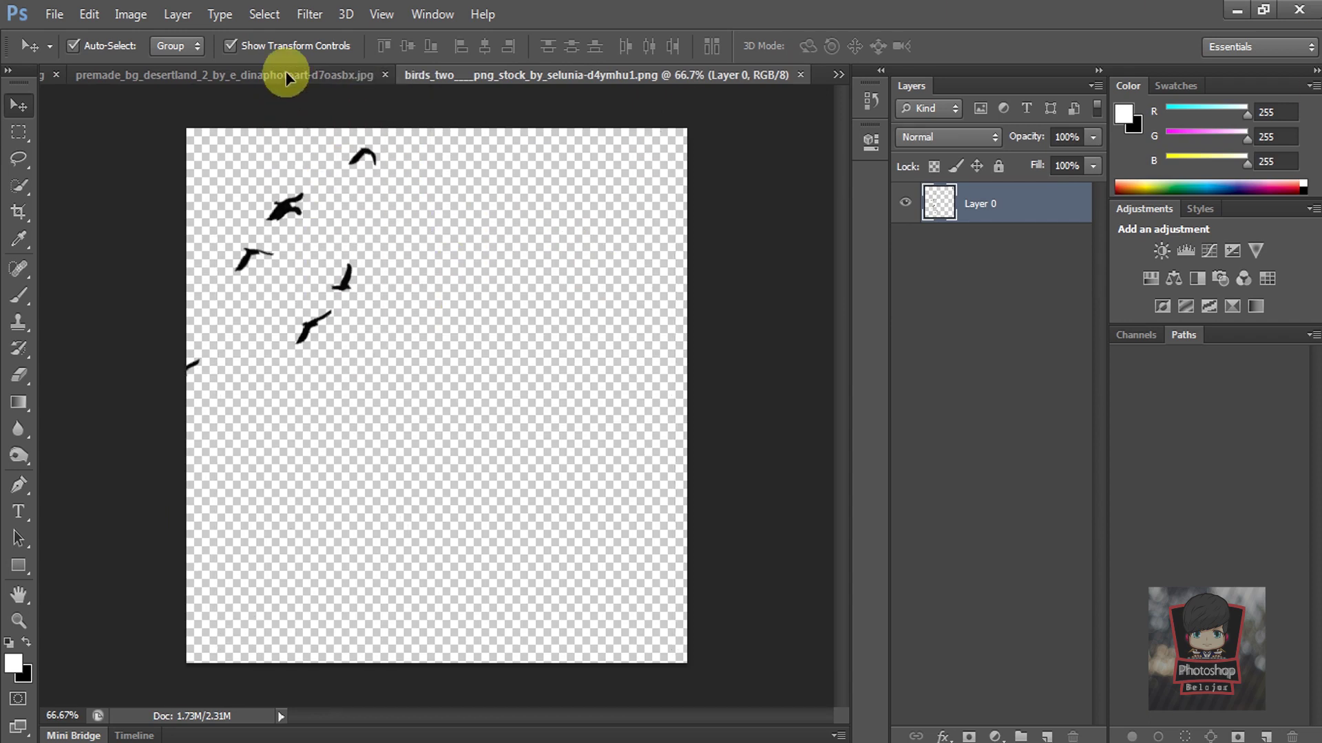
{"action": "left_click_drag", "start_coordinate": [345, 350], "coordinate": [421, 329]}
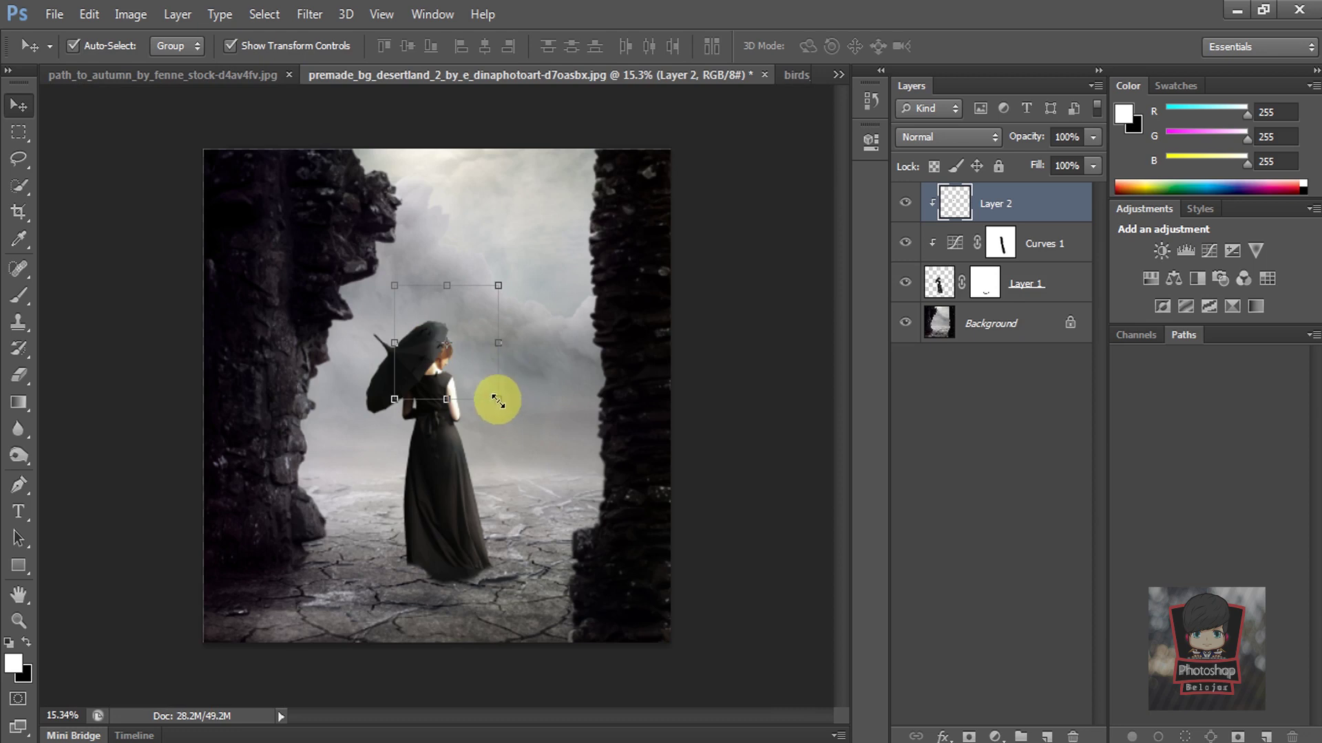
{"action": "left_click_drag", "start_coordinate": [482, 381], "coordinate": [528, 262]}
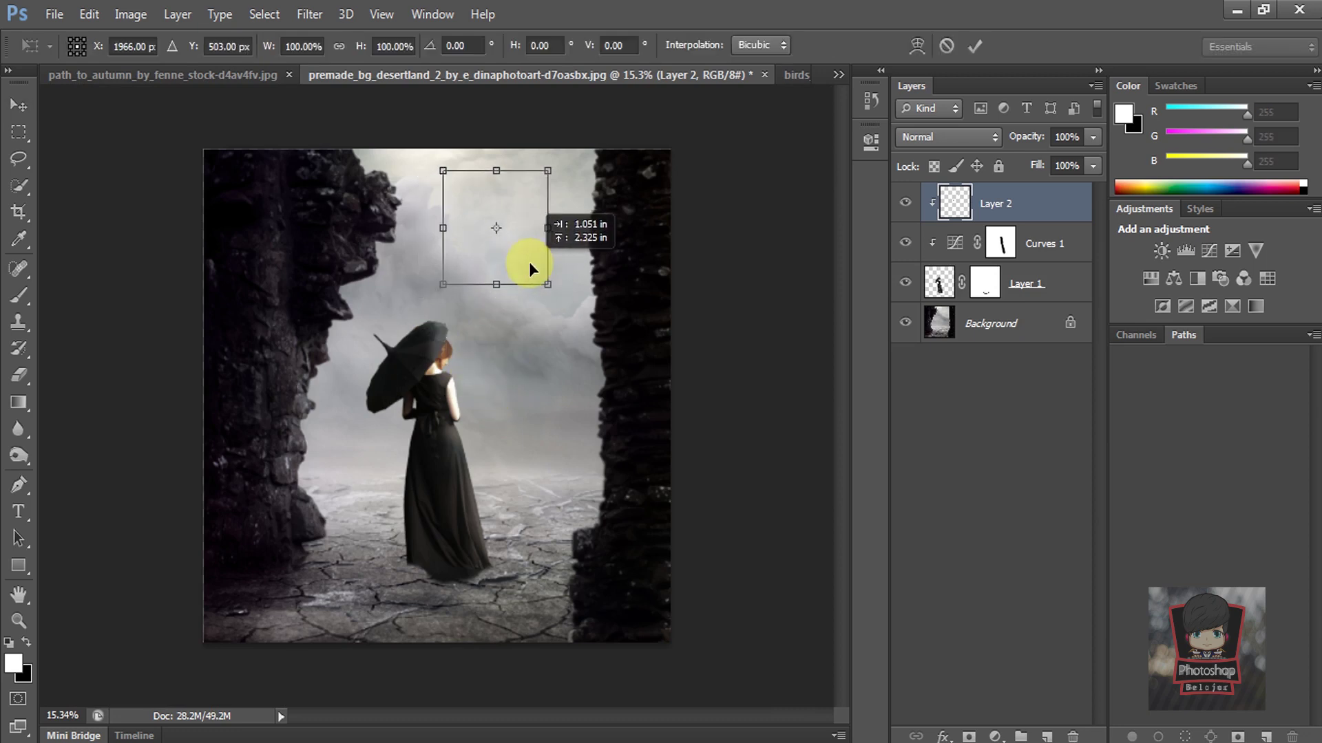
{"action": "left_click", "coordinate": [1012, 213]}
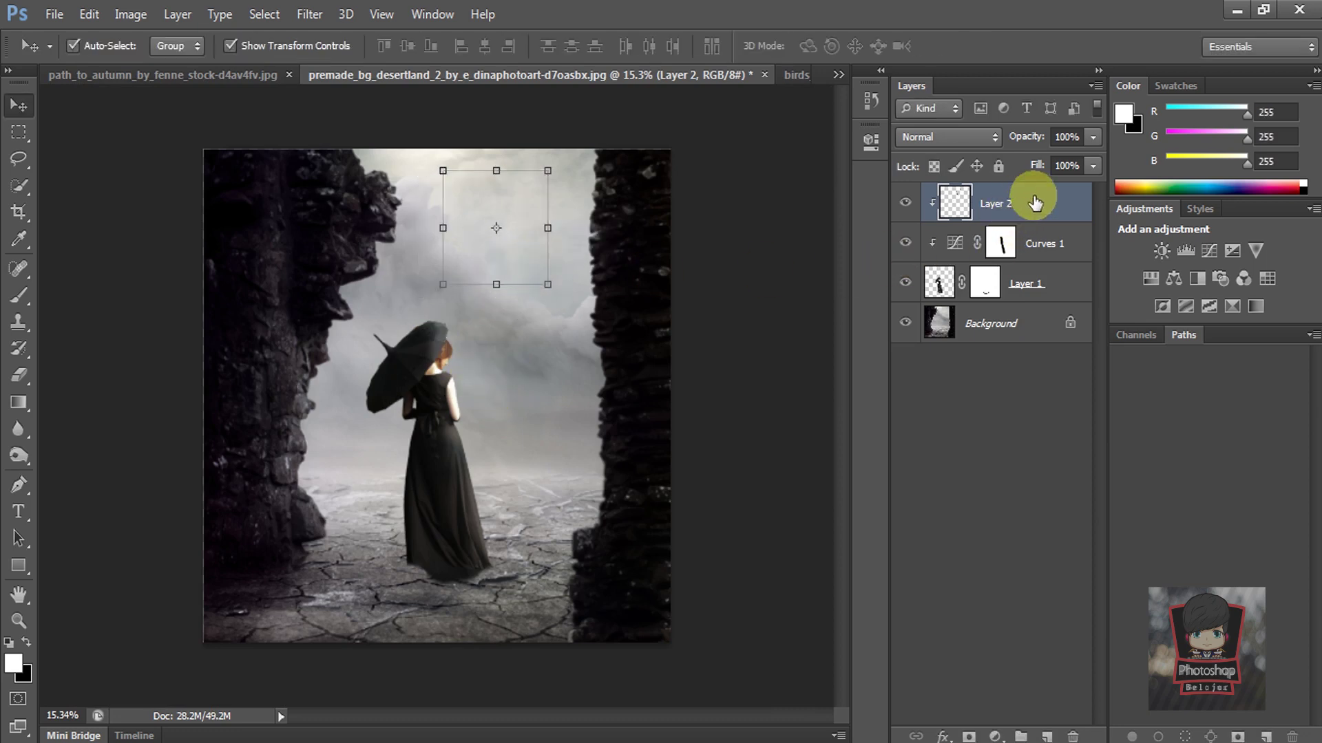
Release Layer 2's clipping mask and move the birds up, scaled to about 82%
{"action": "right_click", "coordinate": [1035, 201]}
{"action": "left_click", "coordinate": [751, 327]}
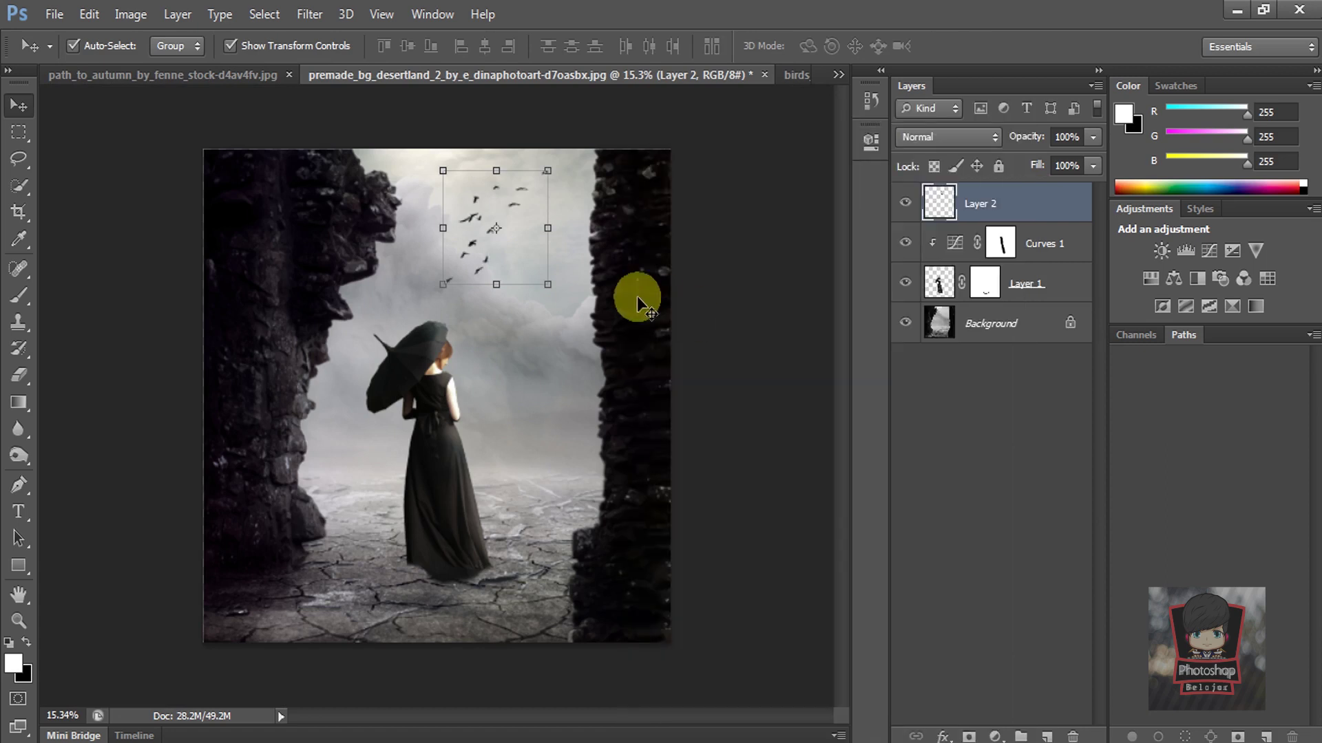
{"action": "left_click", "coordinate": [548, 284]}
{"action": "left_click_drag", "start_coordinate": [528, 265], "coordinate": [539, 254]}
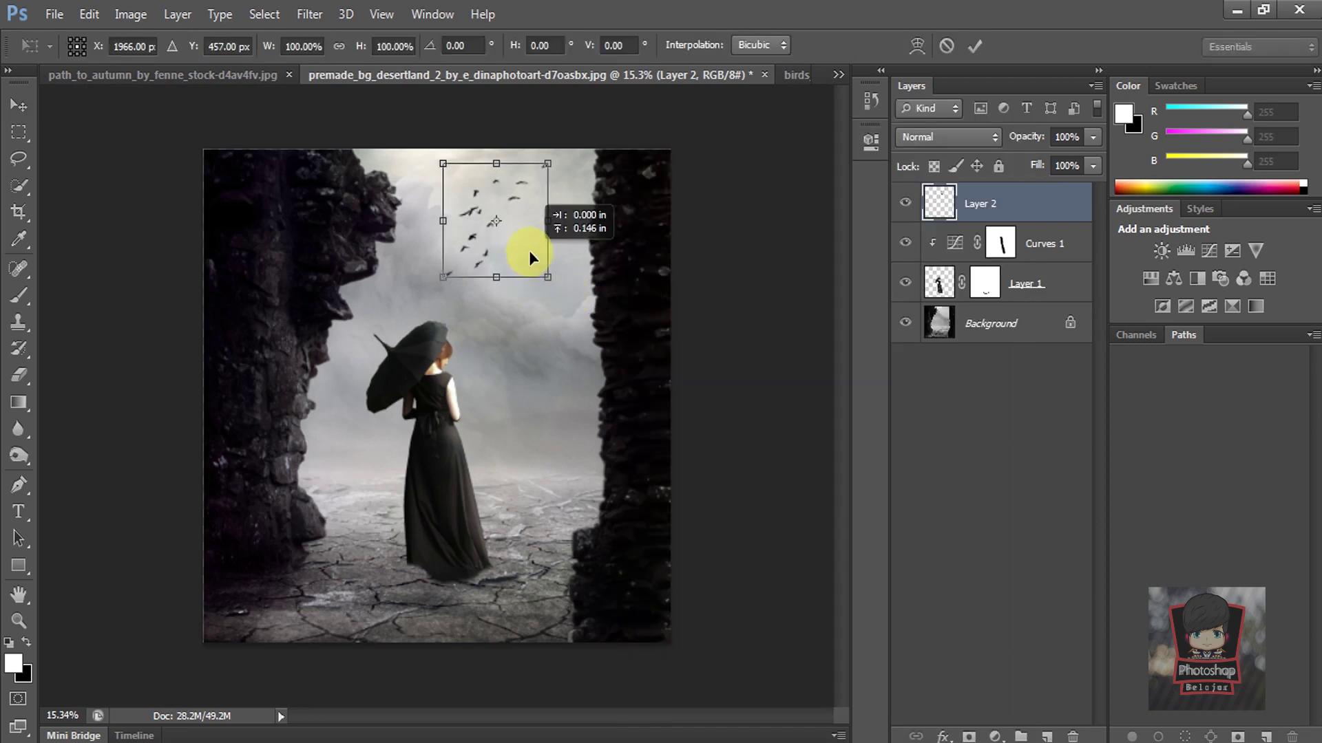
{"action": "left_click_drag", "start_coordinate": [551, 268], "coordinate": [526, 238]}
{"action": "key", "text": "Return"}
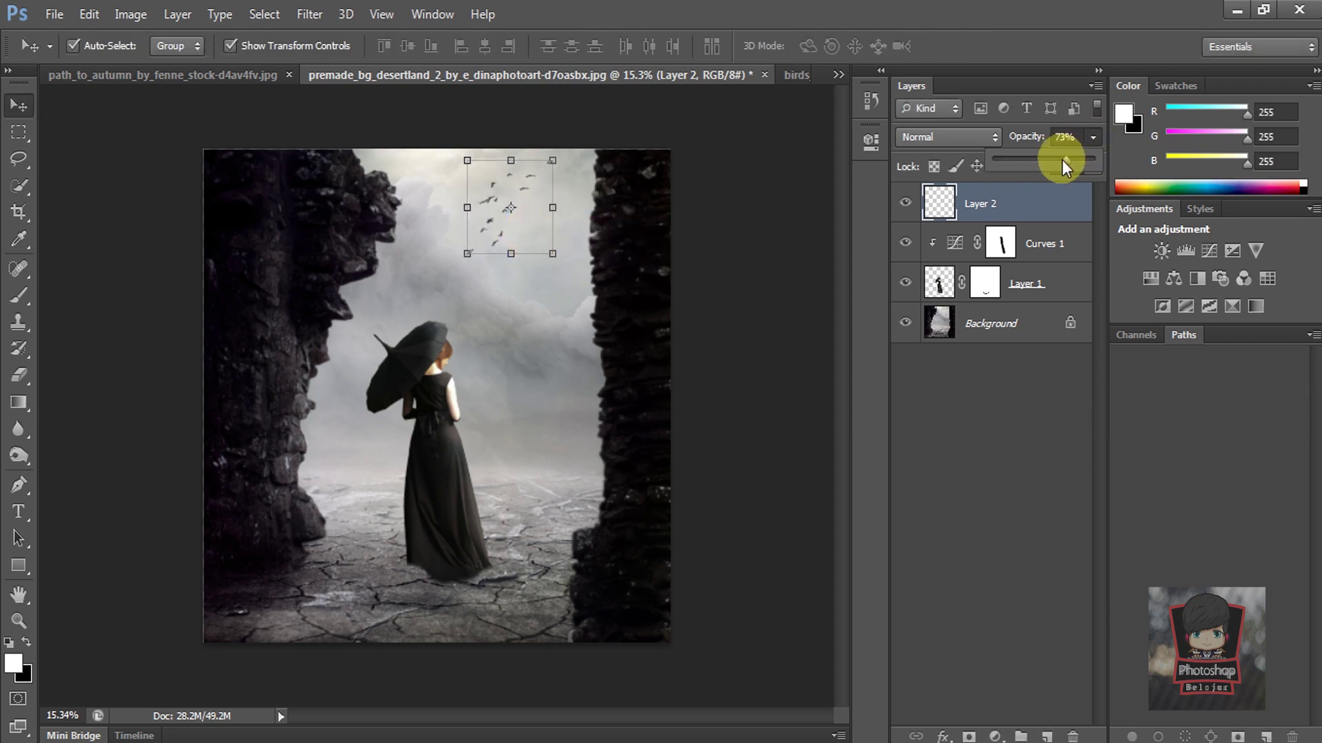
Lower Layer 2's opacity so the birds appear faint, then select Background
{"action": "left_click", "coordinate": [786, 209]}
{"action": "scroll", "coordinate": [517, 413], "scroll_direction": "up", "scroll_amount": 1}
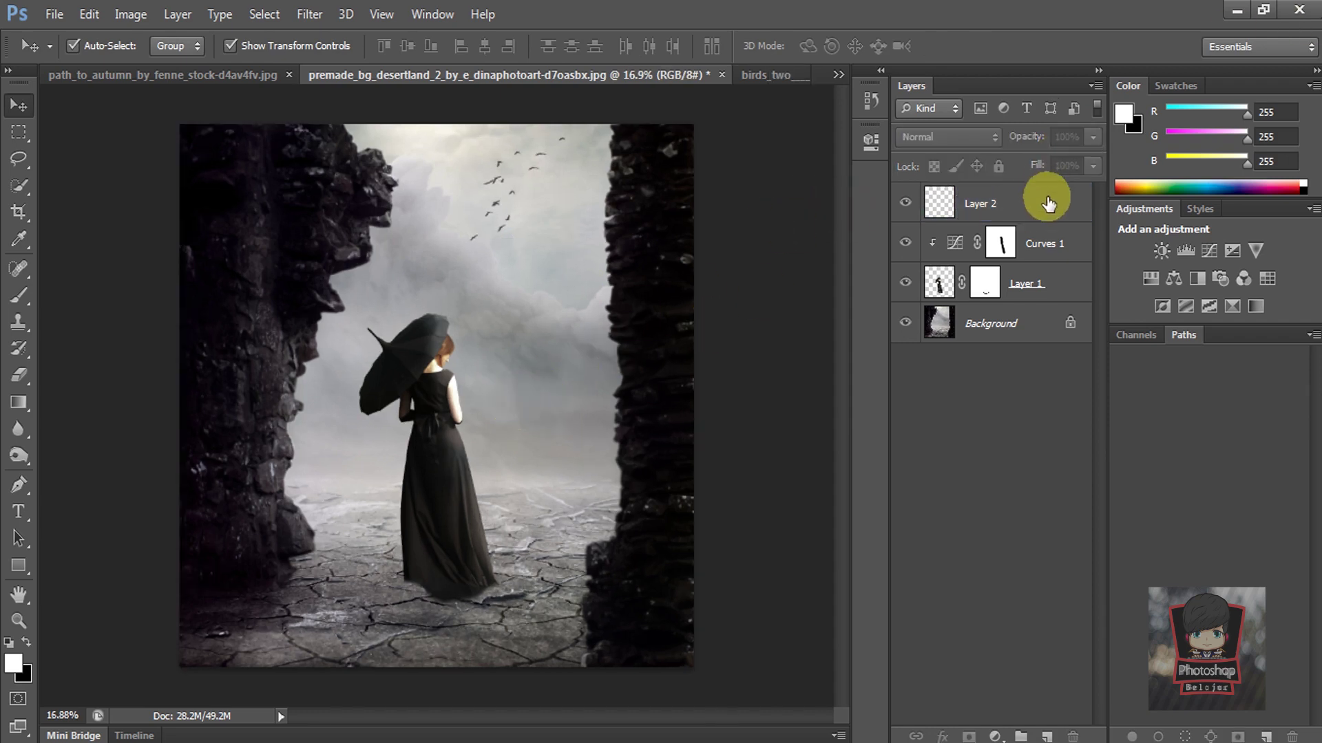
{"action": "left_click", "coordinate": [1042, 201]}
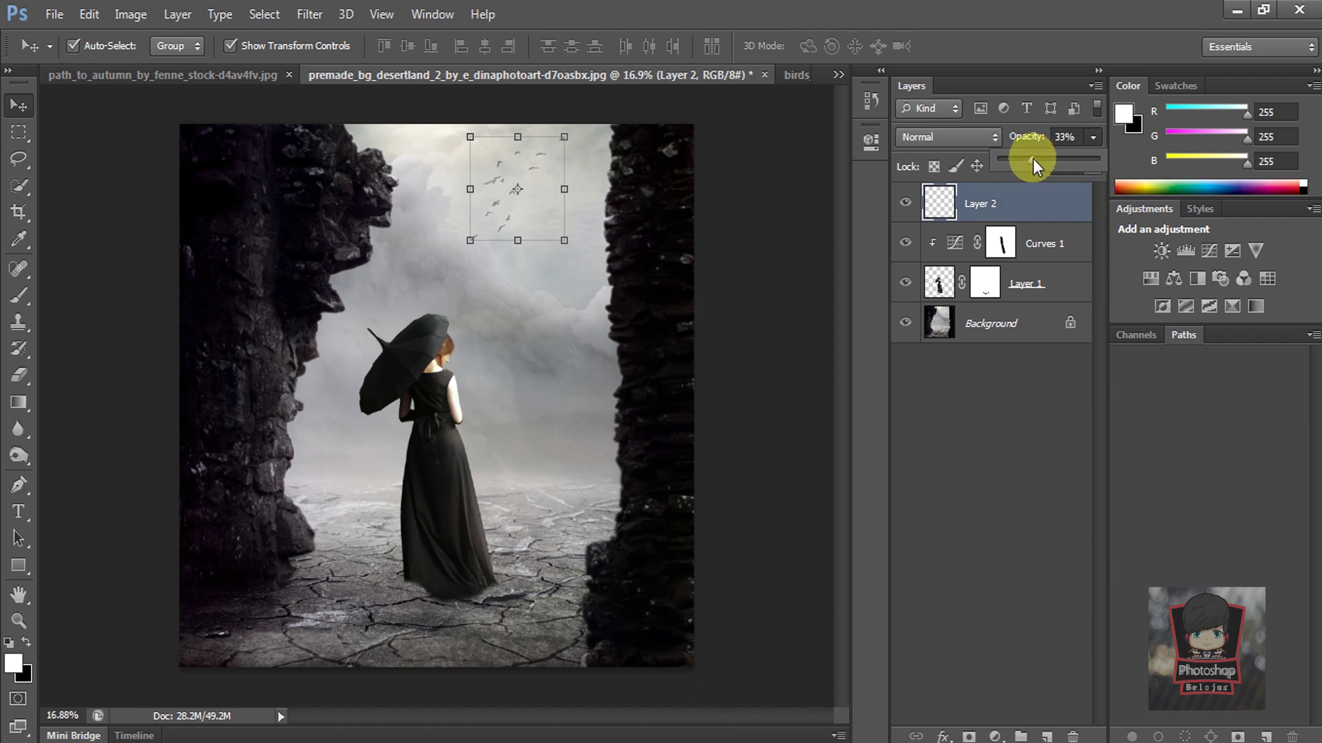
{"action": "left_click", "coordinate": [783, 223]}
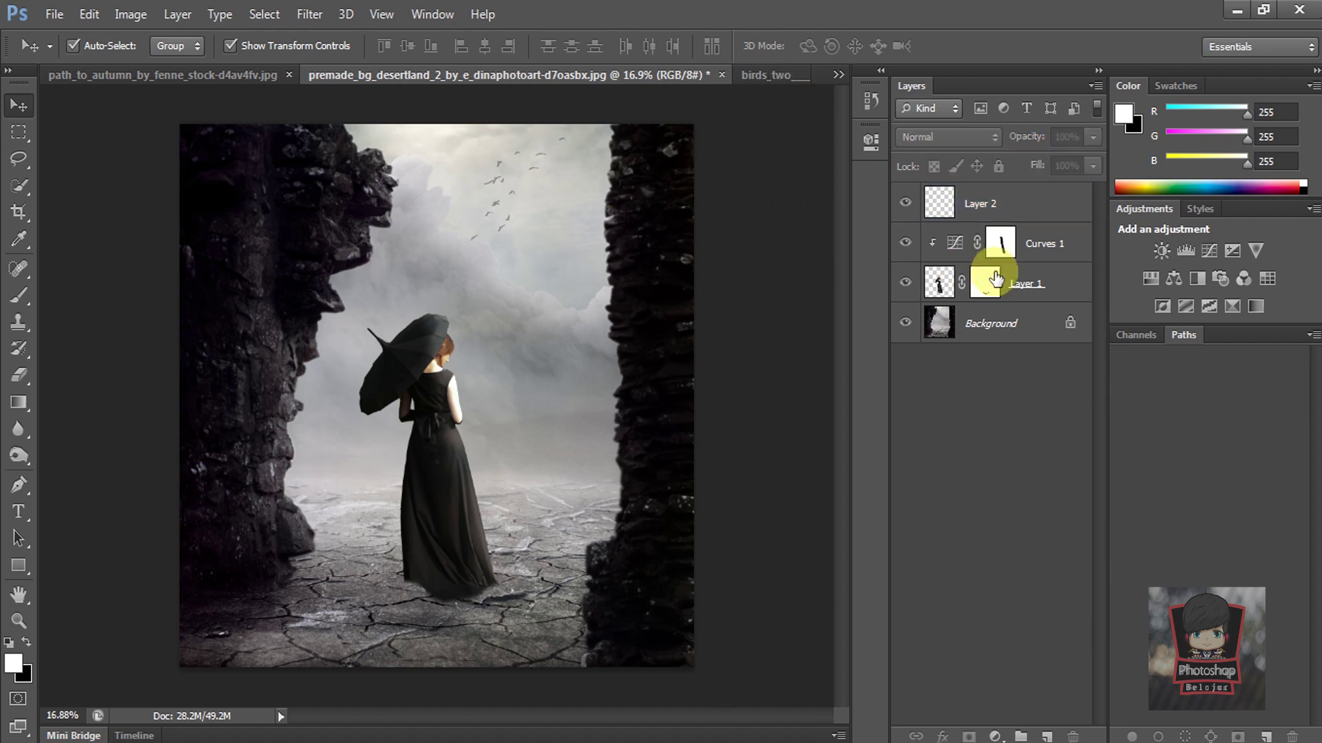
{"action": "left_click", "coordinate": [1006, 323]}
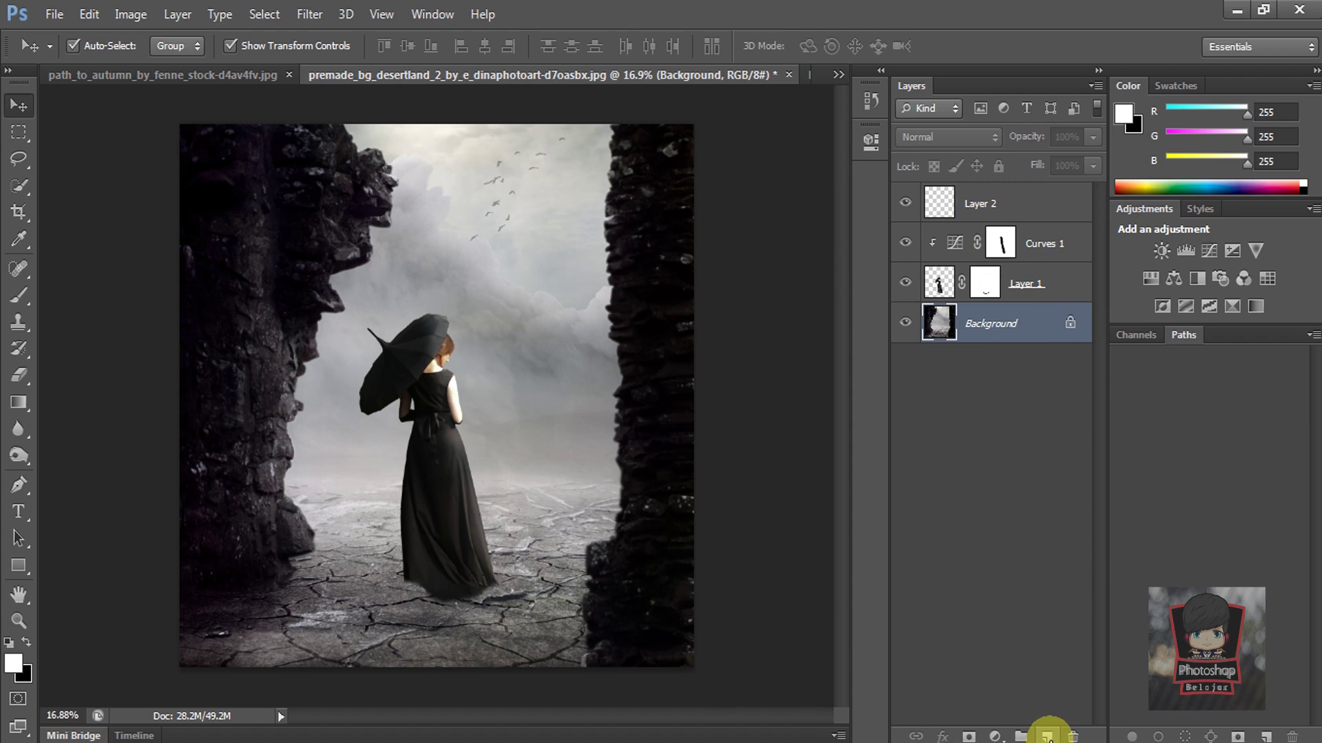
Add a new Layer 3 above Curves 1 and set up a large brush
{"action": "left_click", "coordinate": [1067, 242]}
{"action": "left_click", "coordinate": [1075, 736]}
{"action": "key", "text": "x"}
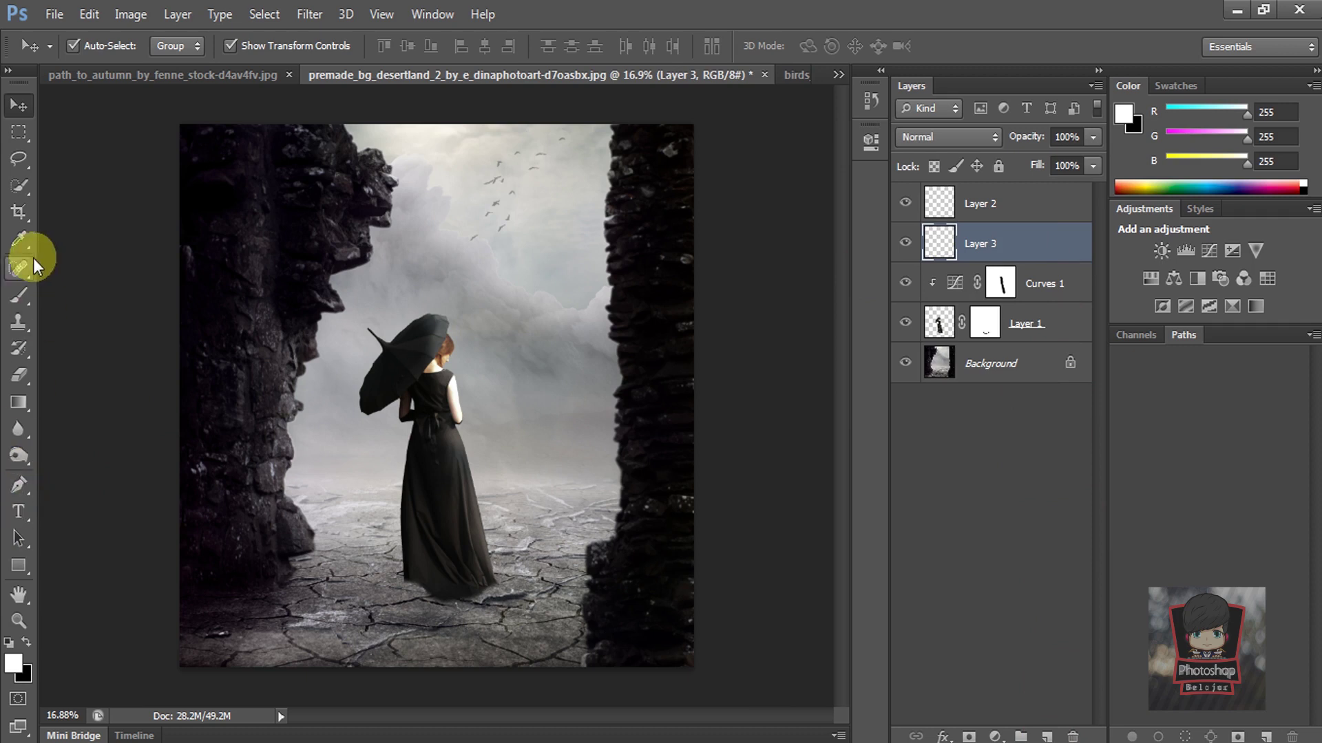
{"action": "key", "text": "b"}
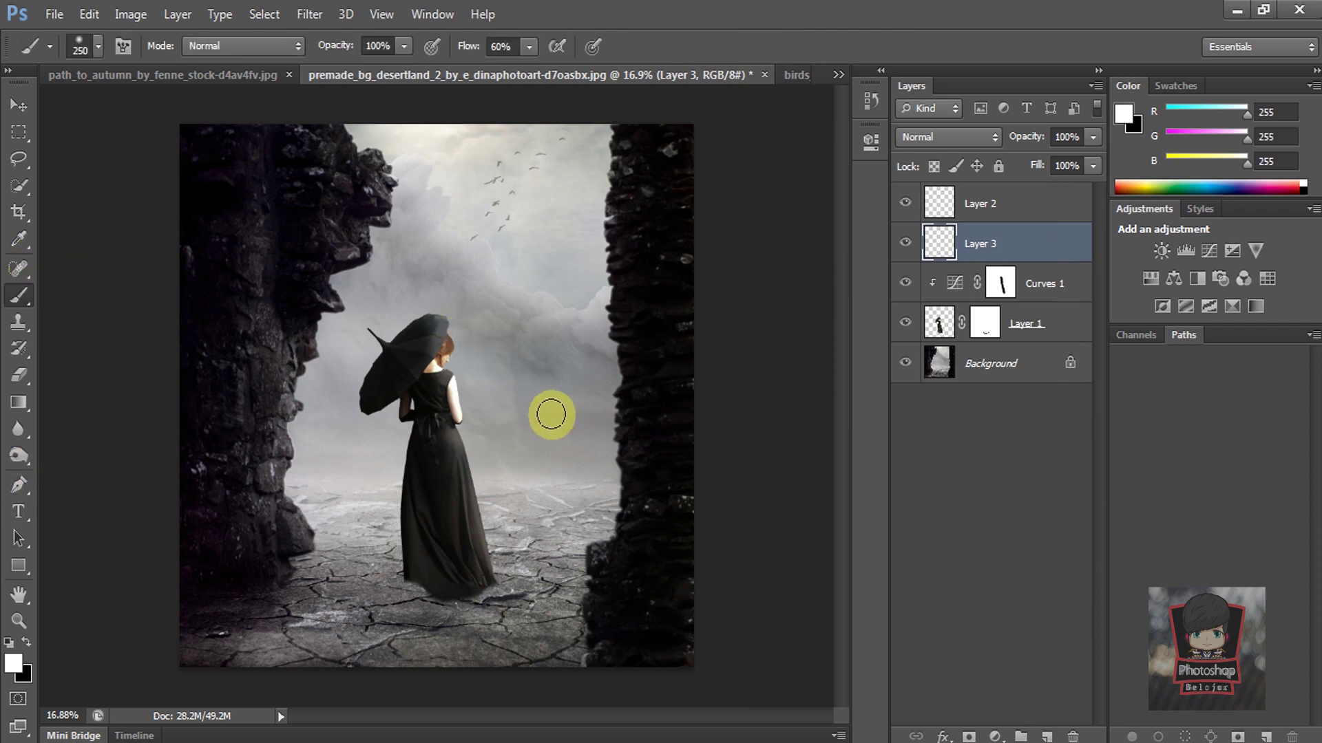
{"action": "key", "text": "bracketright"}
Sample the fog grey and paint a soft glow over the central fog
{"action": "left_click", "coordinate": [22, 246]}
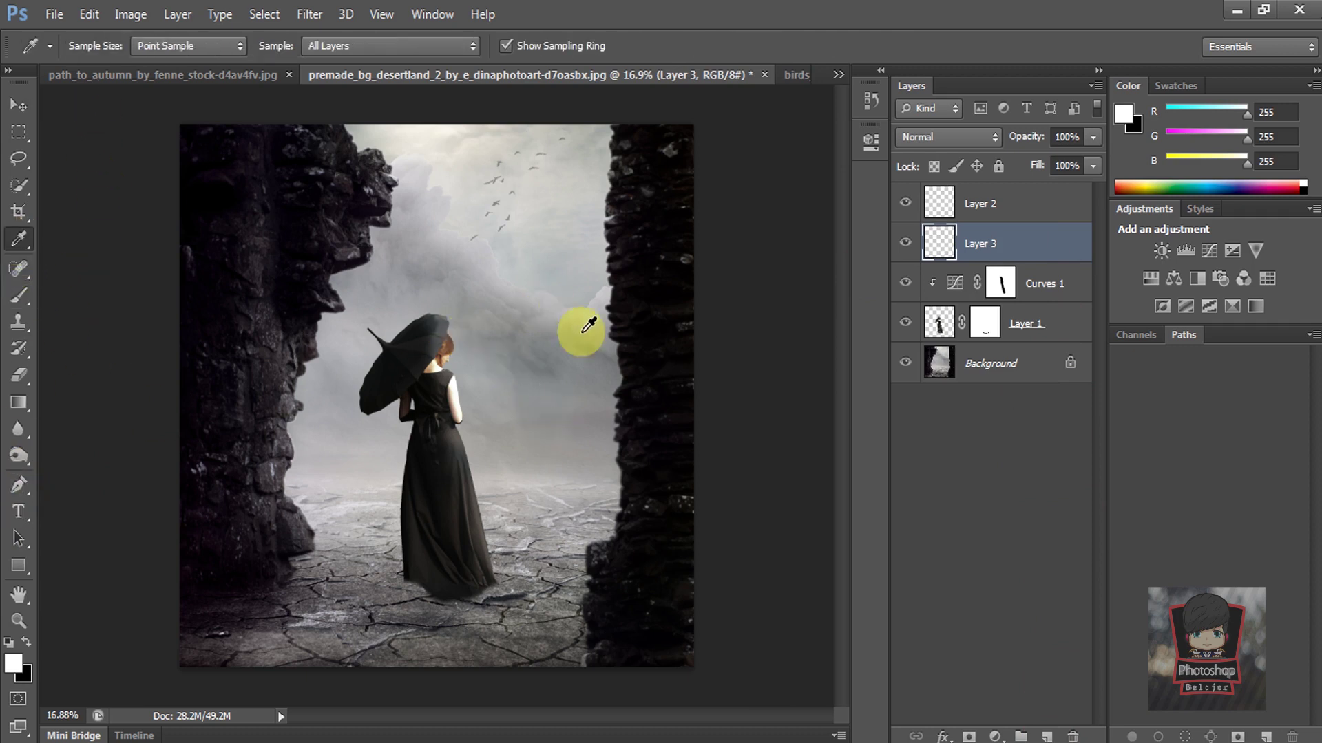
{"action": "left_click", "coordinate": [525, 481]}
{"action": "left_click", "coordinate": [19, 295]}
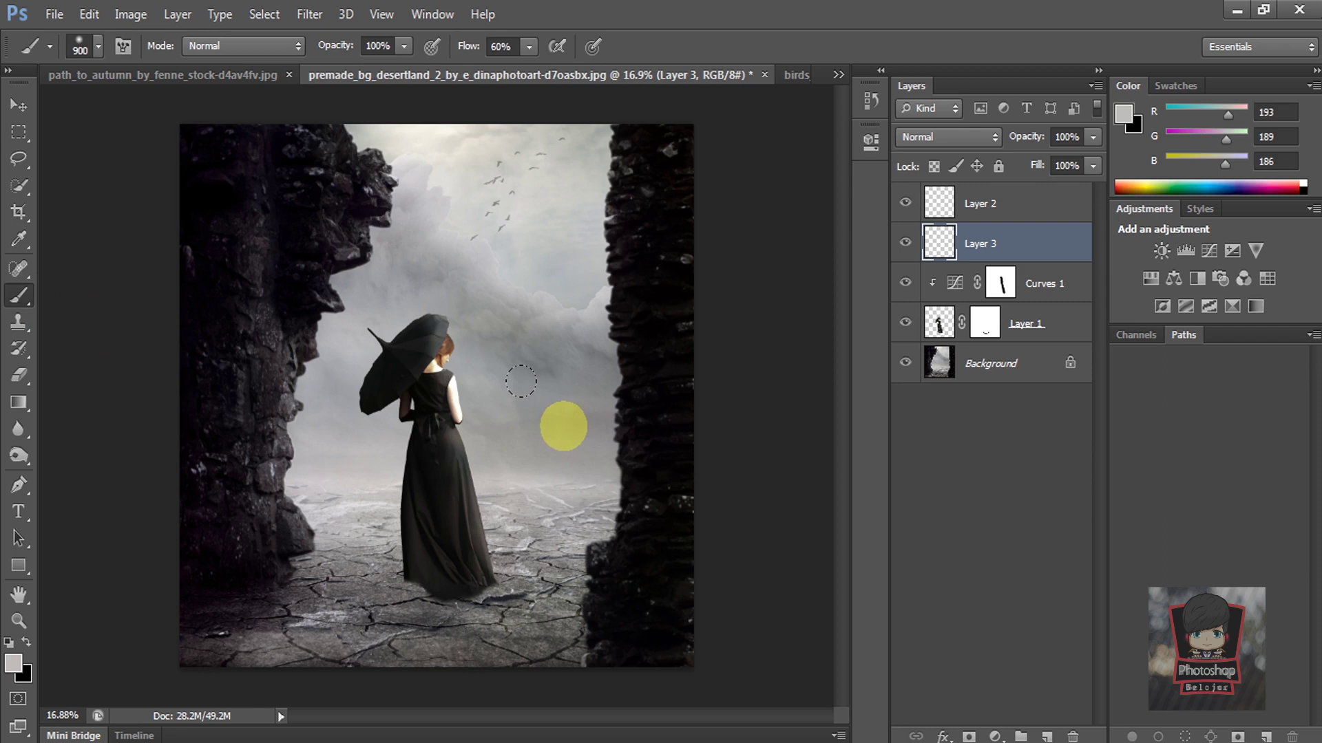
{"action": "left_click", "coordinate": [522, 380]}
{"action": "left_click_drag", "start_coordinate": [494, 381], "coordinate": [490, 381]}
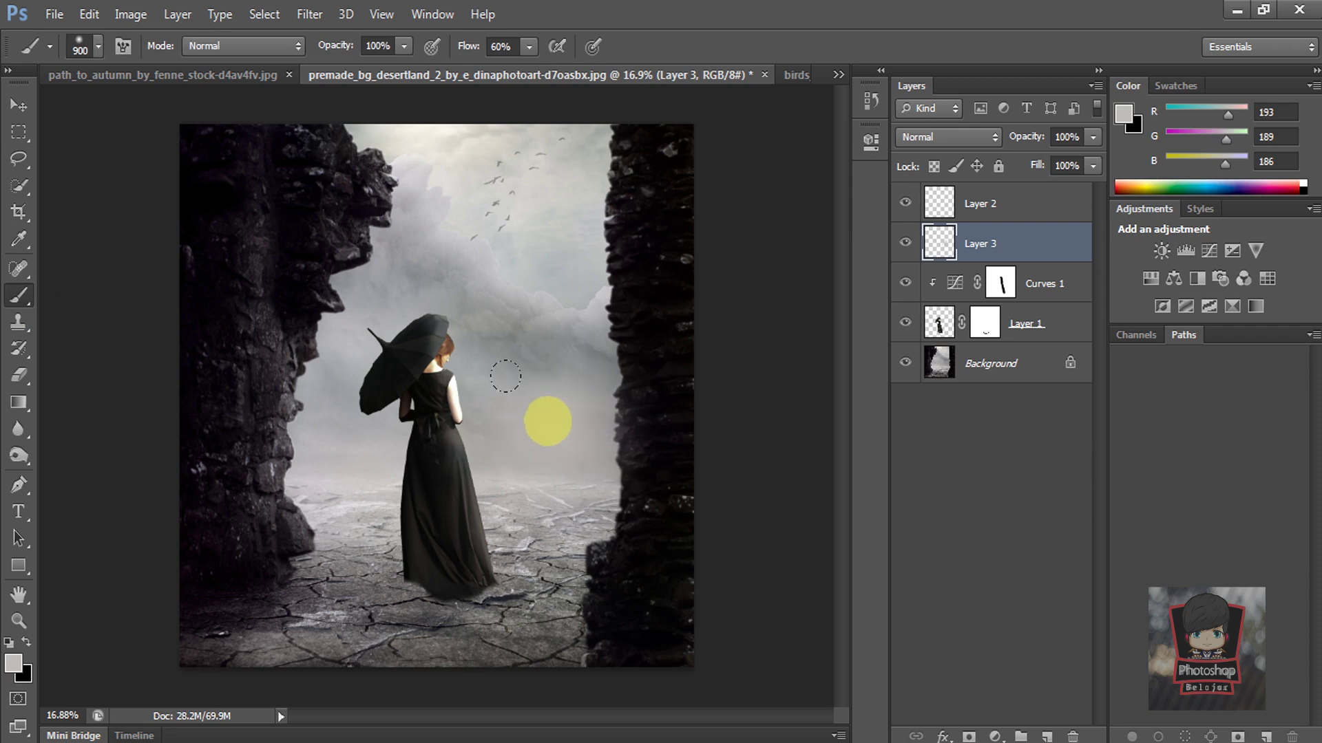
{"action": "left_click_drag", "start_coordinate": [514, 377], "coordinate": [527, 330]}
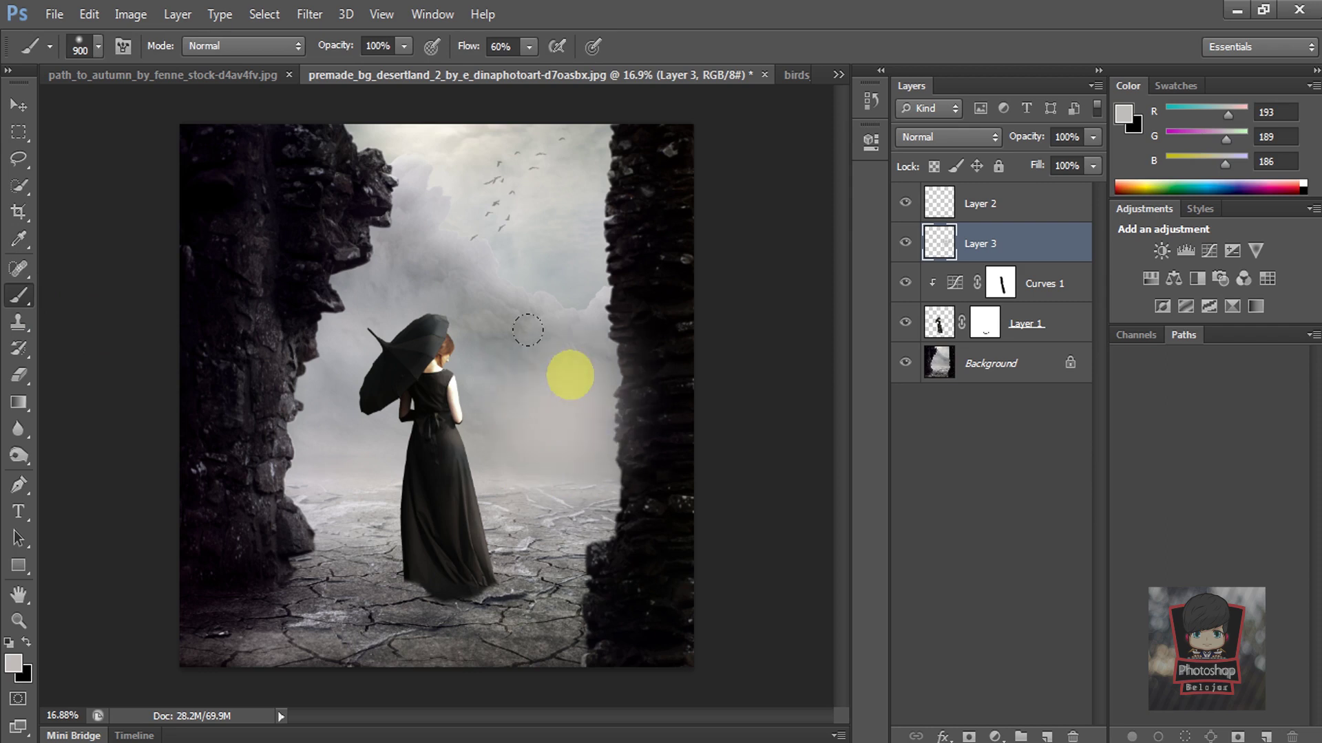
Set Layer 3's blend mode to Screen
{"action": "left_click", "coordinate": [977, 137]}
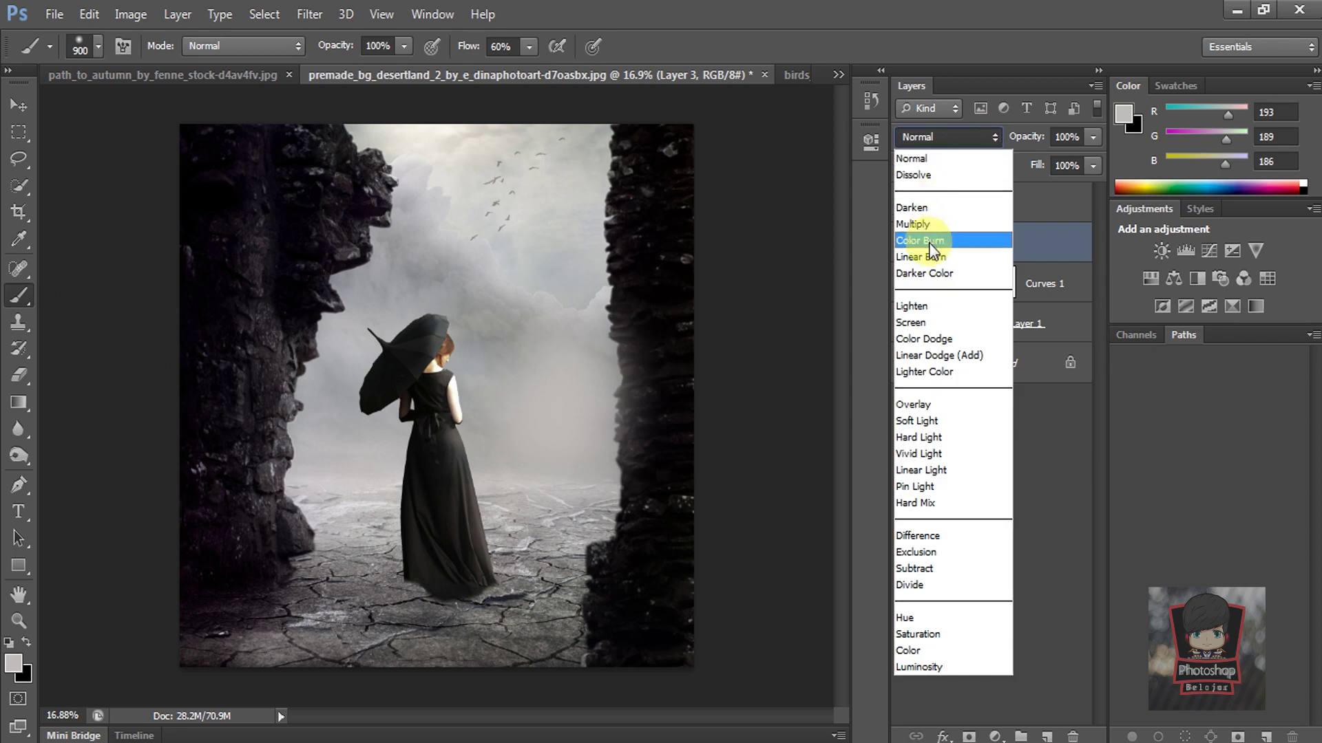
{"action": "left_click", "coordinate": [923, 322]}
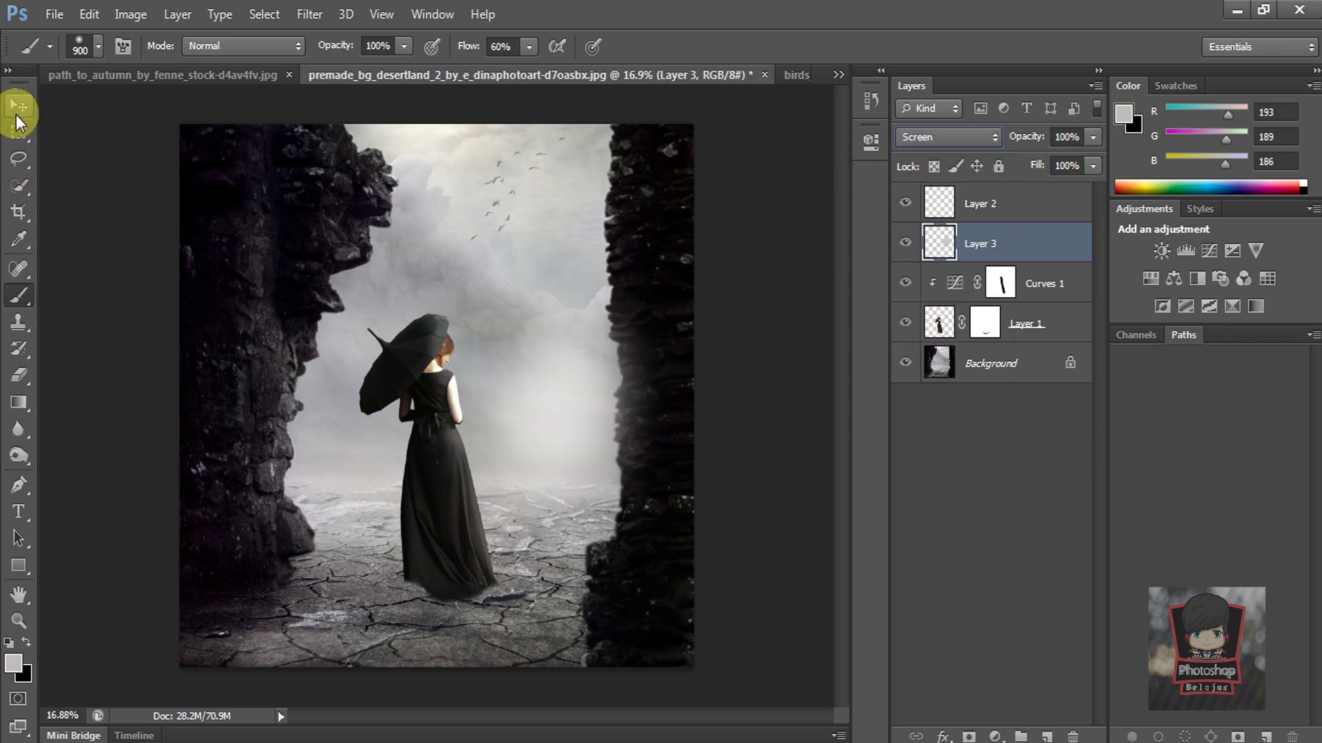
{"action": "left_click", "coordinate": [19, 105]}
Stretch the Layer 3 glow wider on both sides and taller
{"action": "mouse_move", "coordinate": [418, 398]}
{"action": "left_mouse_down"}
{"action": "mouse_move", "coordinate": [353, 398]}
{"action": "mouse_move", "coordinate": [368, 397]}
{"action": "left_mouse_up"}
{"action": "left_click_drag", "start_coordinate": [689, 397], "coordinate": [765, 397]}
{"action": "left_click_drag", "start_coordinate": [368, 397], "coordinate": [365, 397]}
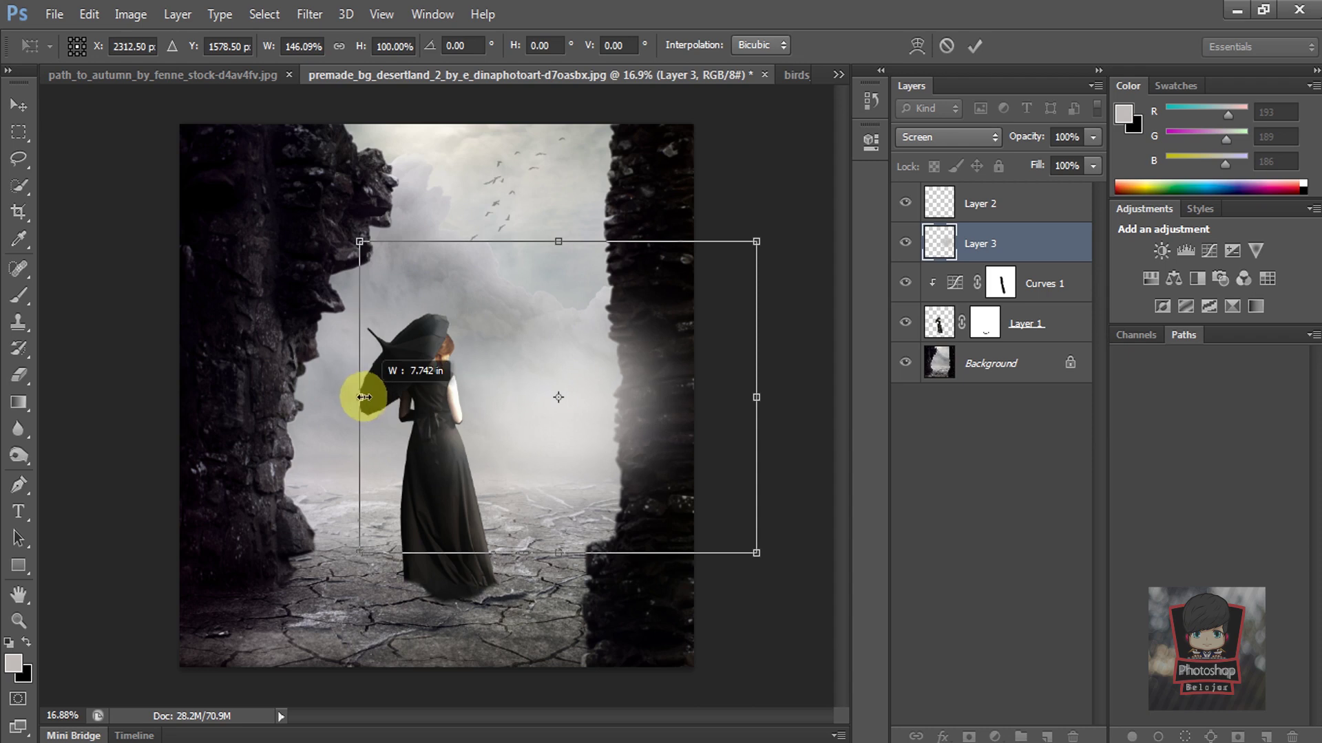
{"action": "left_click_drag", "start_coordinate": [559, 241], "coordinate": [554, 221]}
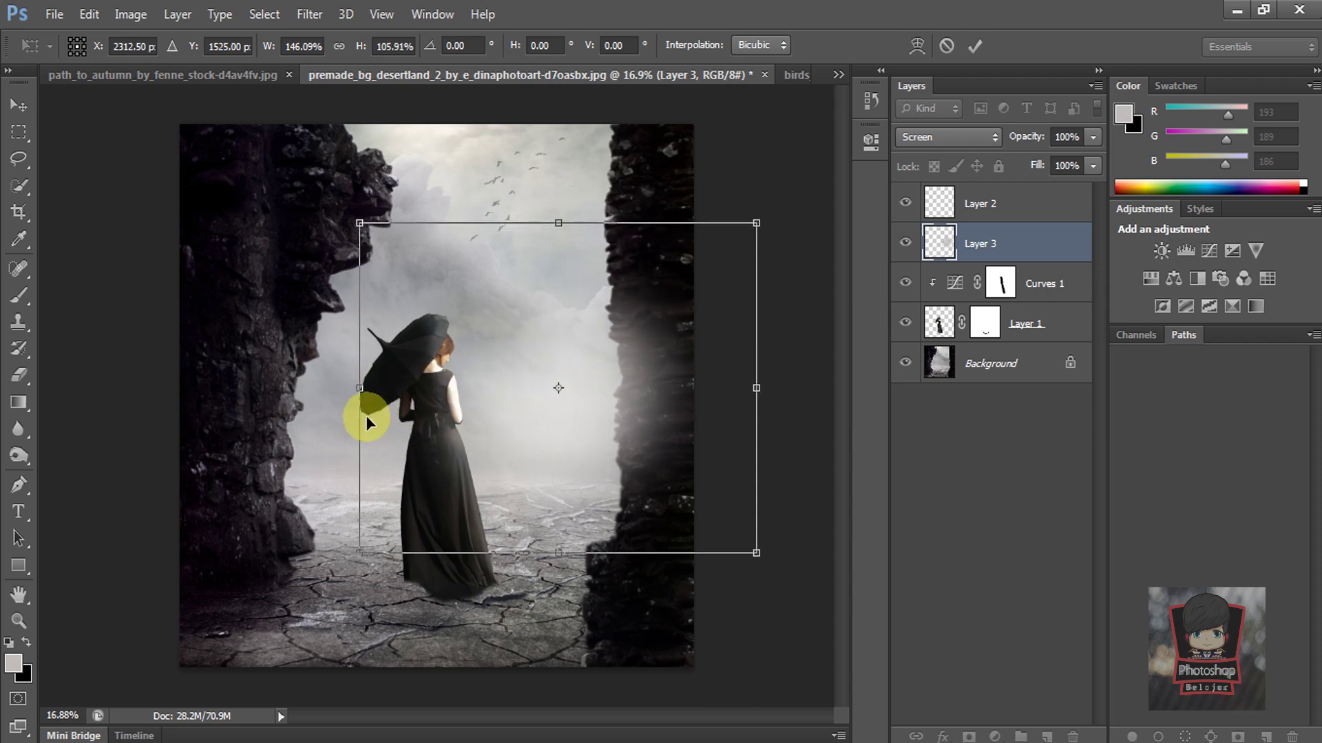
{"action": "left_click_drag", "start_coordinate": [360, 397], "coordinate": [335, 387]}
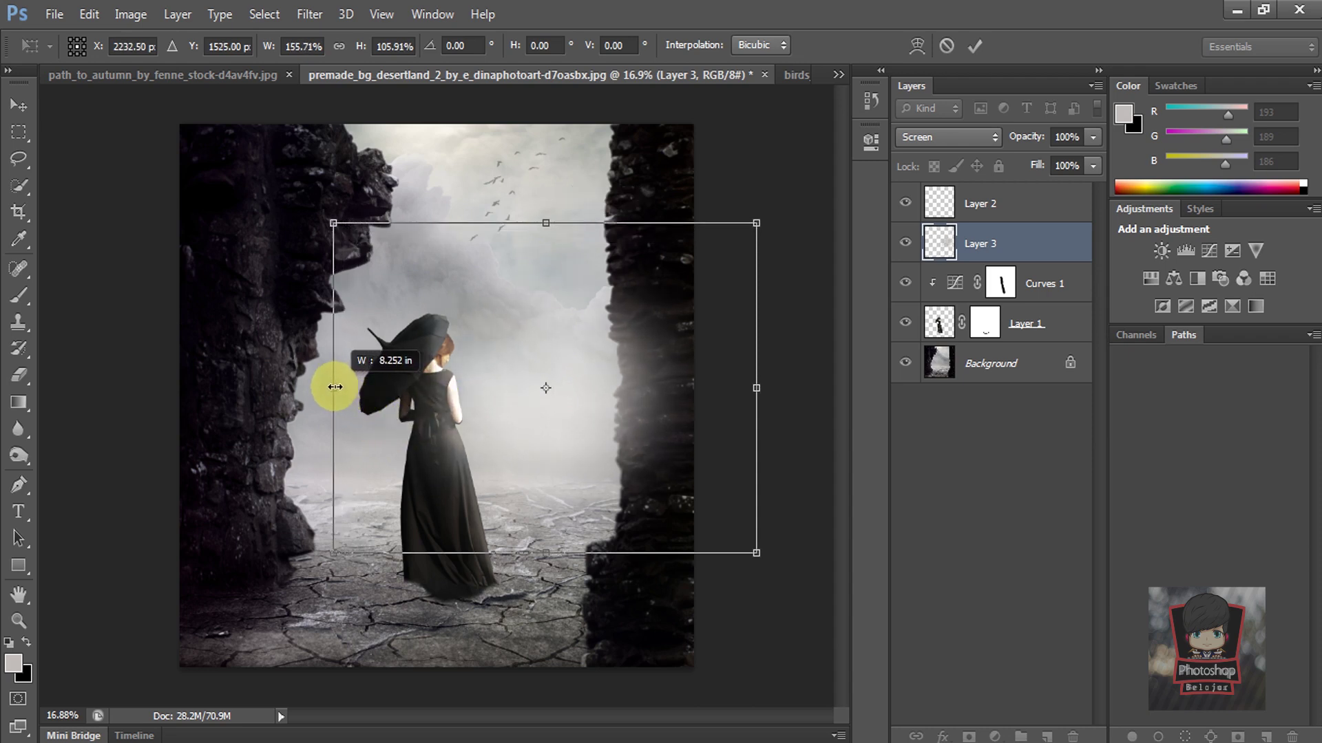
{"action": "key", "text": "Return"}
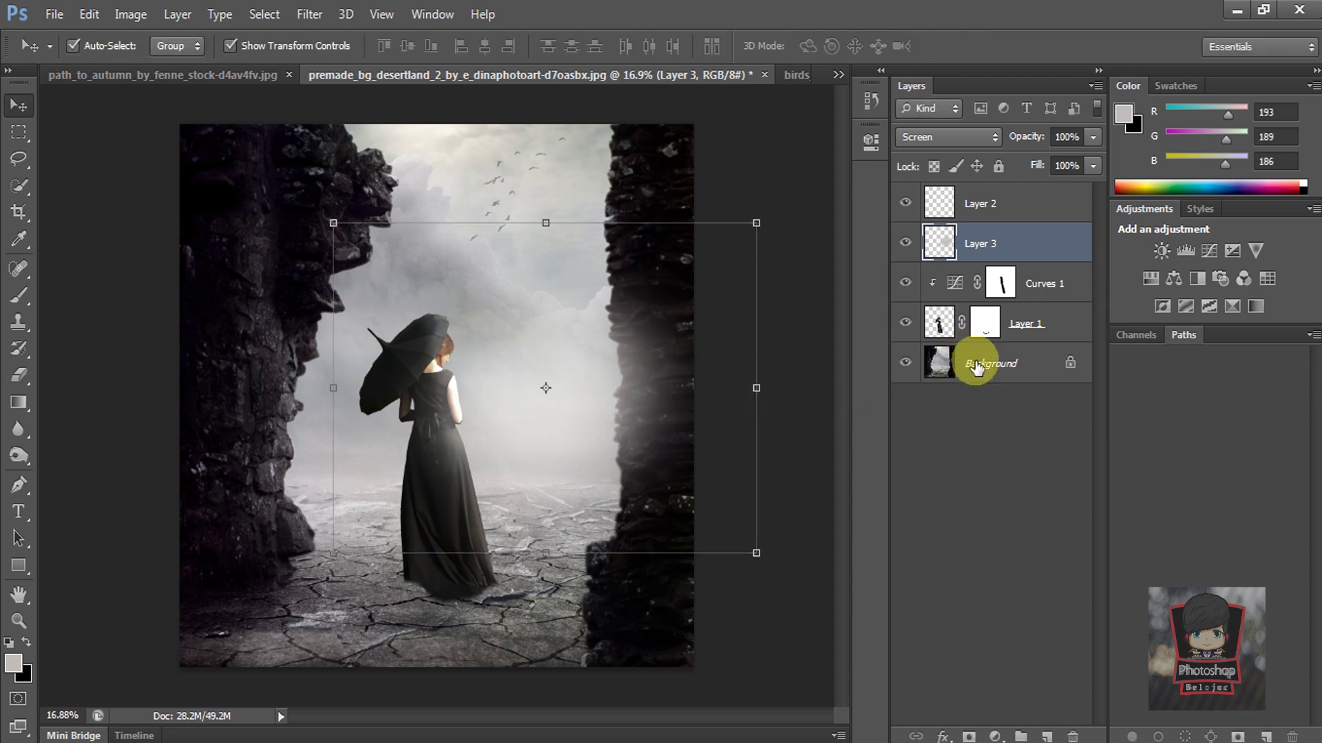
Add a layer mask to Layer 3 and paint the fog off the right rock
{"action": "left_click", "coordinate": [971, 736]}
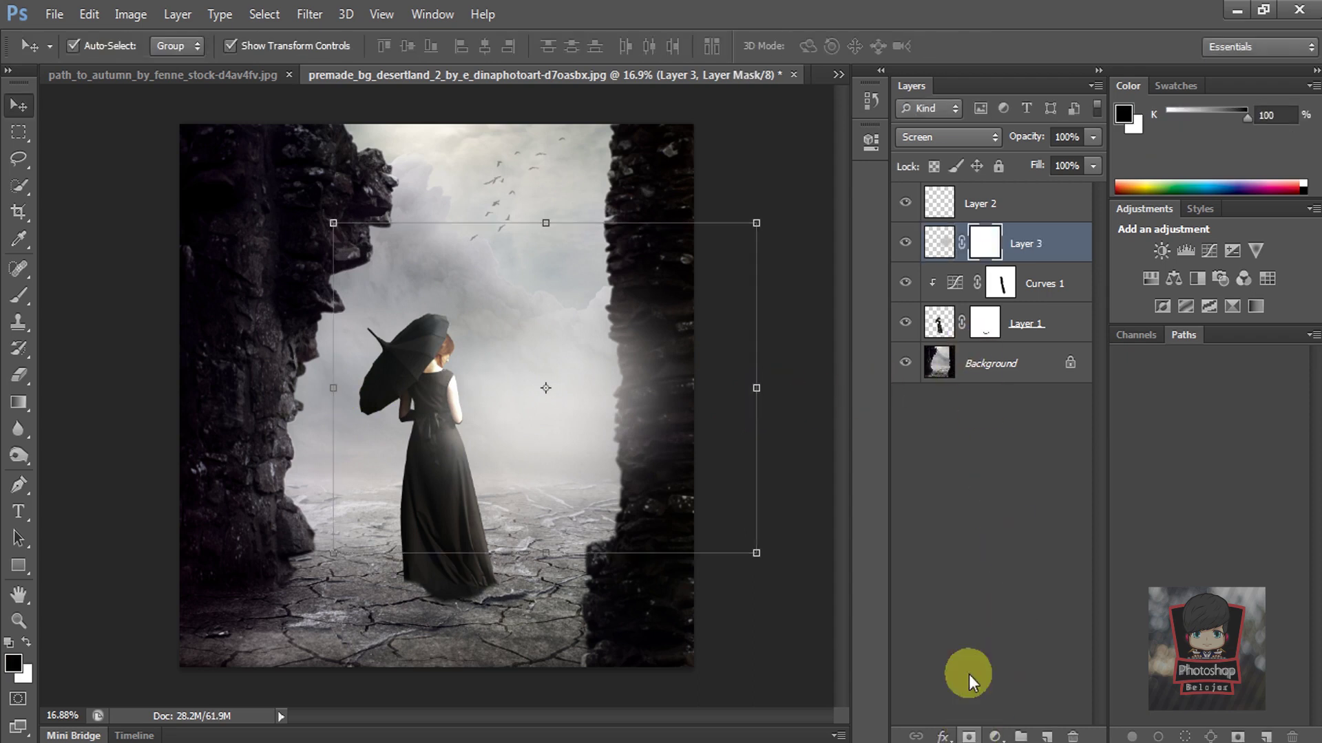
{"action": "left_click", "coordinate": [24, 294]}
{"action": "left_click_drag", "start_coordinate": [667, 304], "coordinate": [671, 472]}
{"action": "left_click_drag", "start_coordinate": [629, 428], "coordinate": [622, 337]}
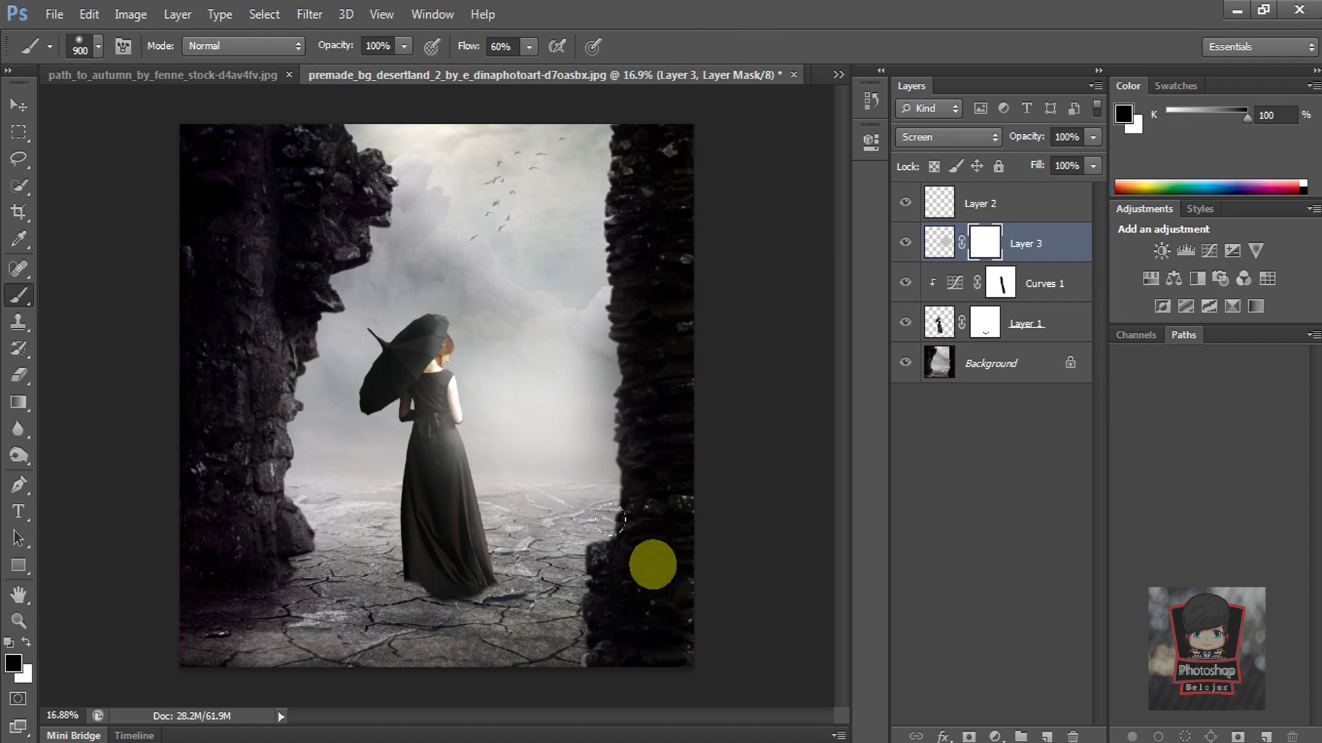
{"action": "mouse_move", "coordinate": [629, 475]}
{"action": "left_mouse_down"}
{"action": "mouse_move", "coordinate": [601, 211]}
{"action": "mouse_move", "coordinate": [539, 576]}
{"action": "left_mouse_up"}
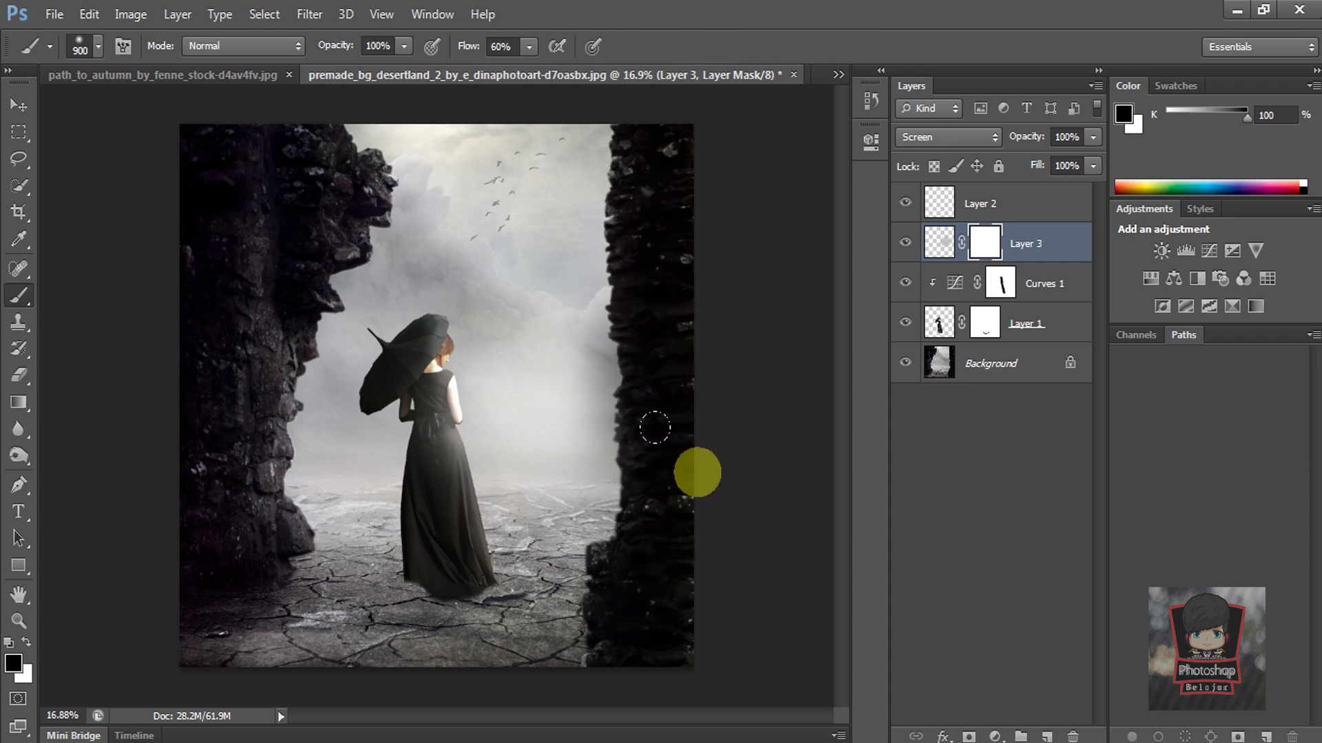
Add a new empty Layer 4 above Layer 3
{"action": "left_click", "coordinate": [31, 100]}
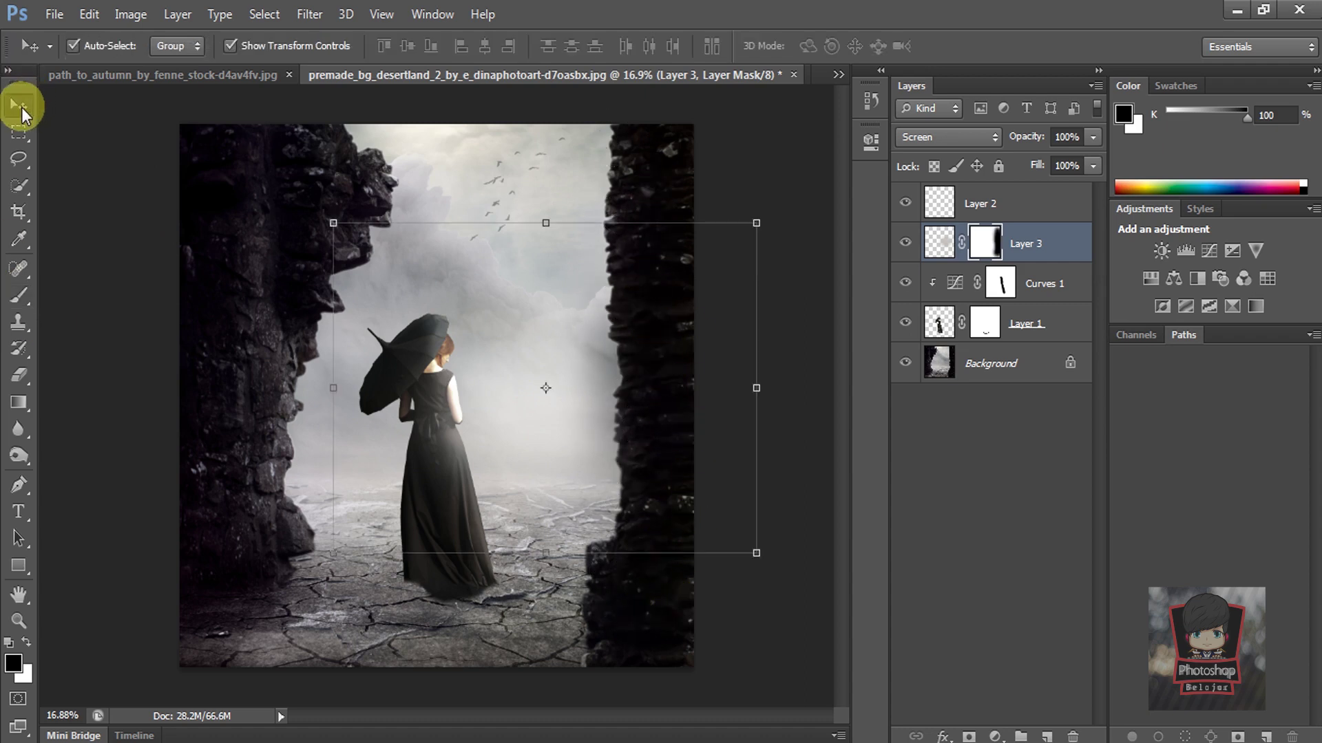
{"action": "left_click", "coordinate": [110, 188]}
{"action": "left_click", "coordinate": [1036, 244]}
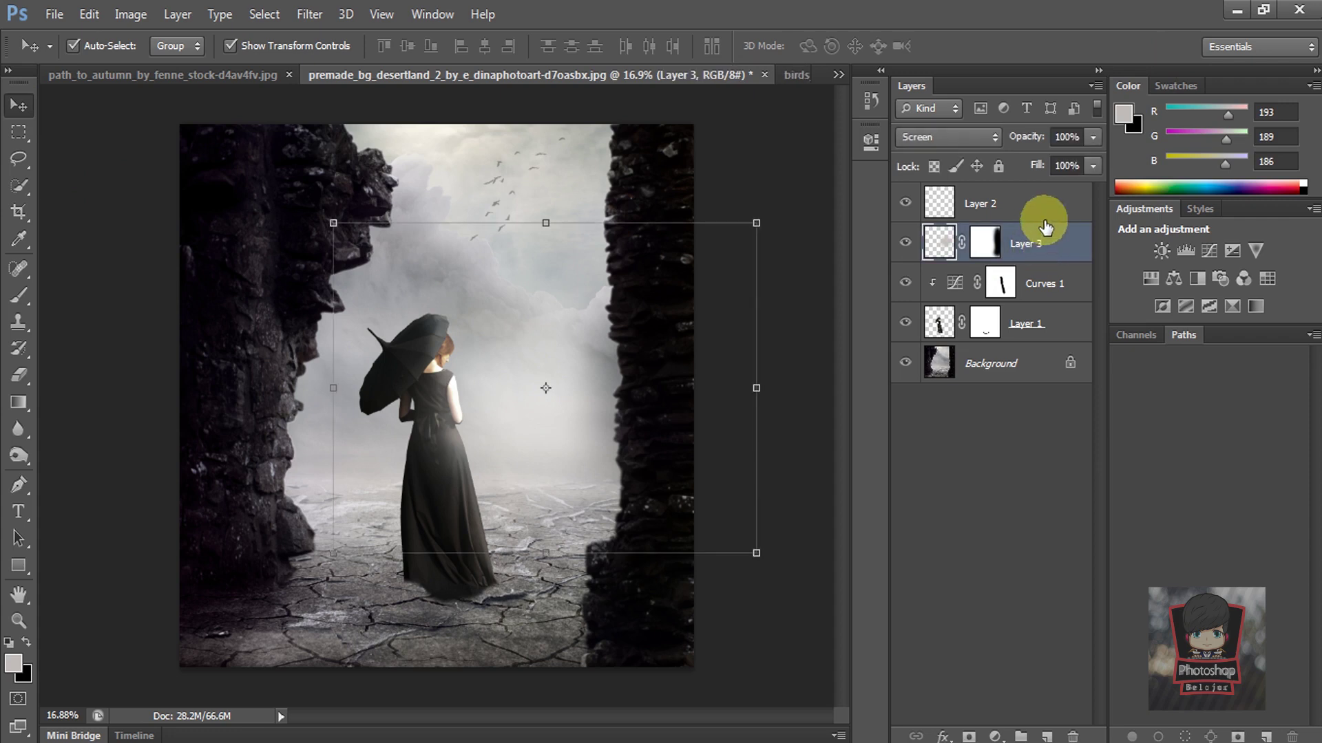
{"action": "left_click", "coordinate": [1048, 736]}
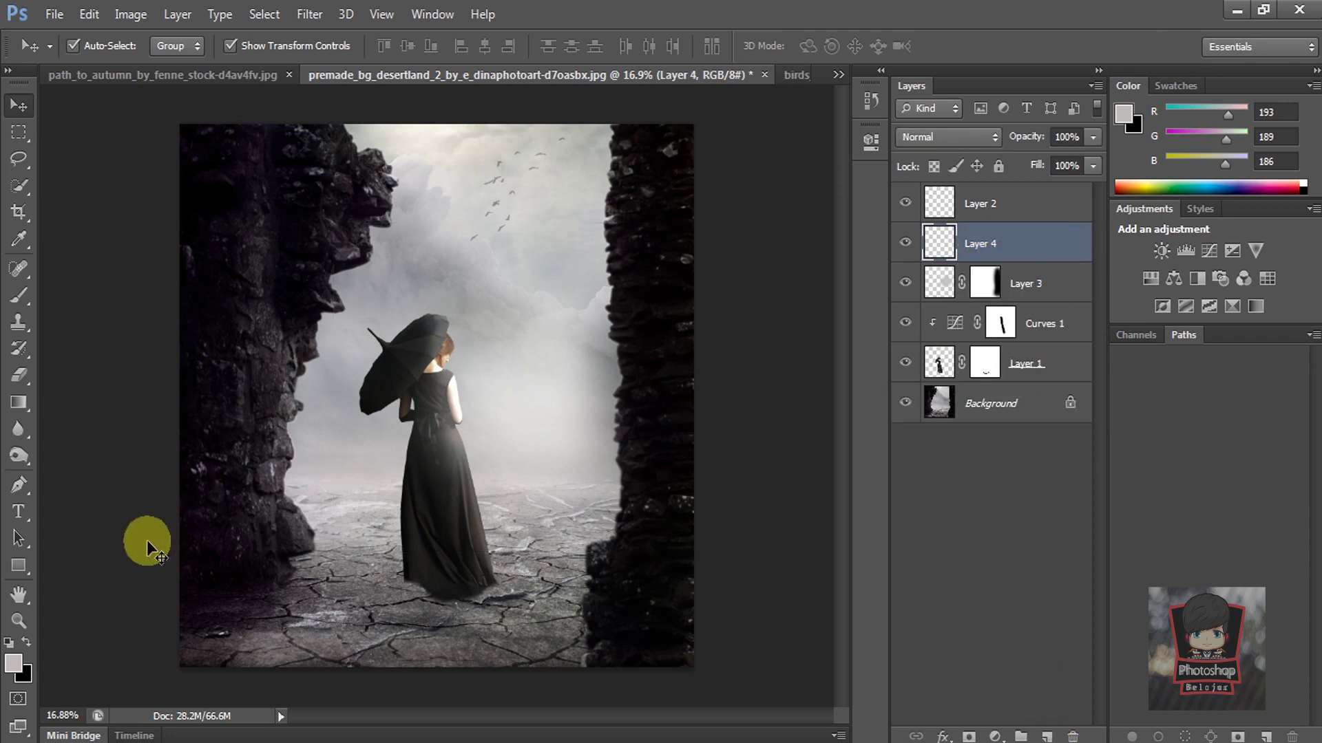
Paint soft fog along the bottom ground with a 1200 px soft brush
{"action": "left_click", "coordinate": [26, 297]}
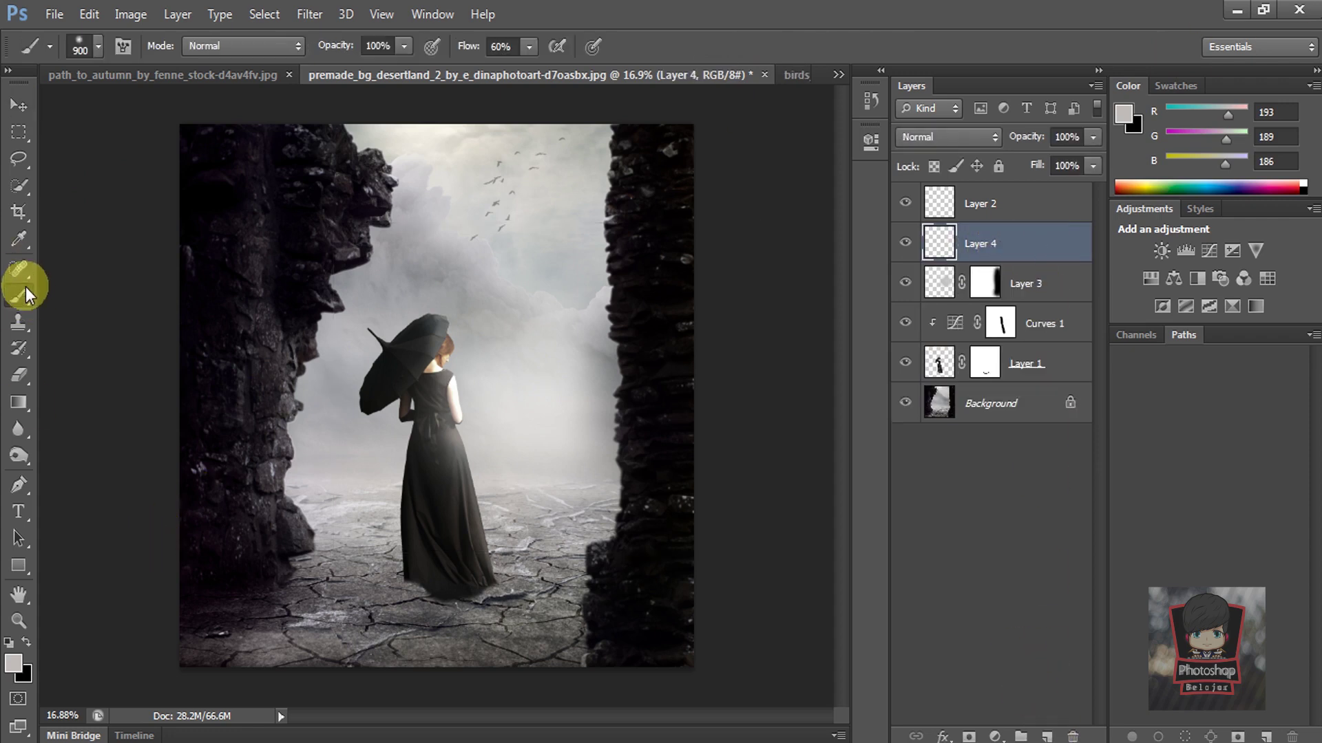
{"action": "left_click", "coordinate": [98, 47]}
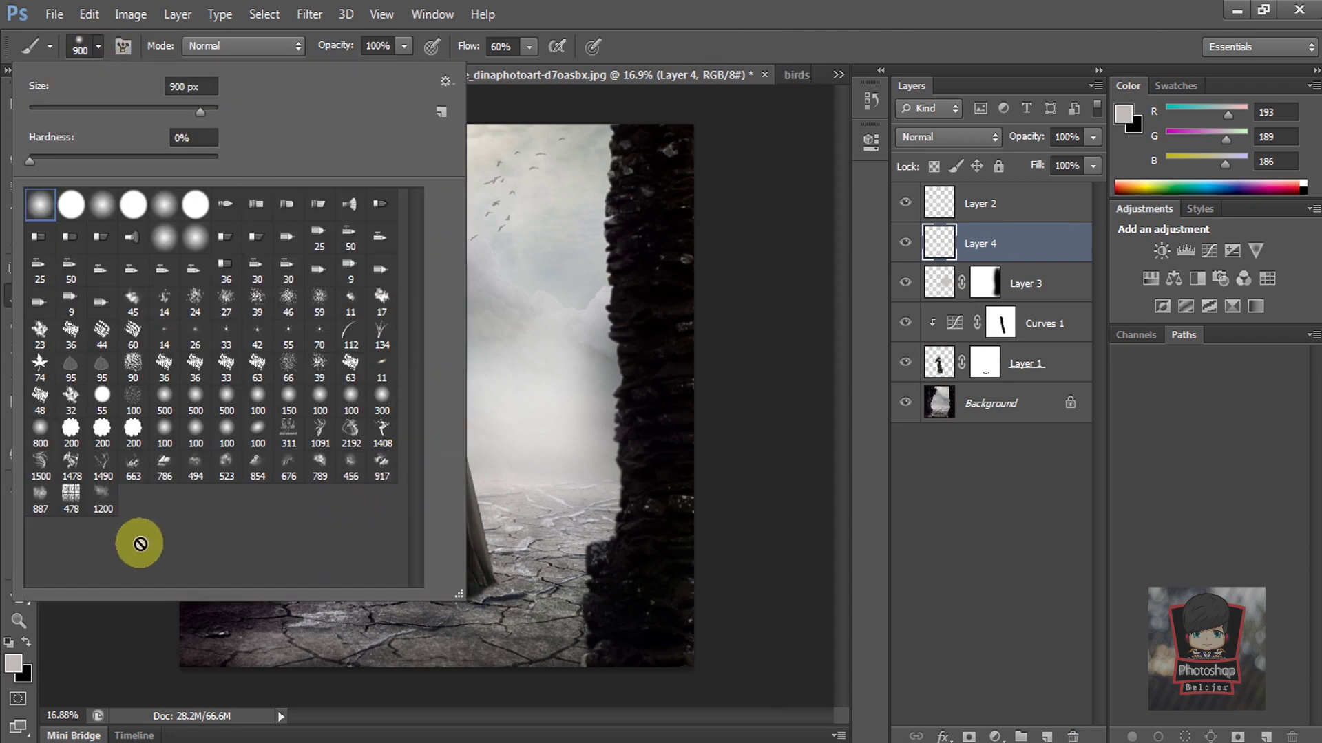
{"action": "left_click", "coordinate": [643, 9]}
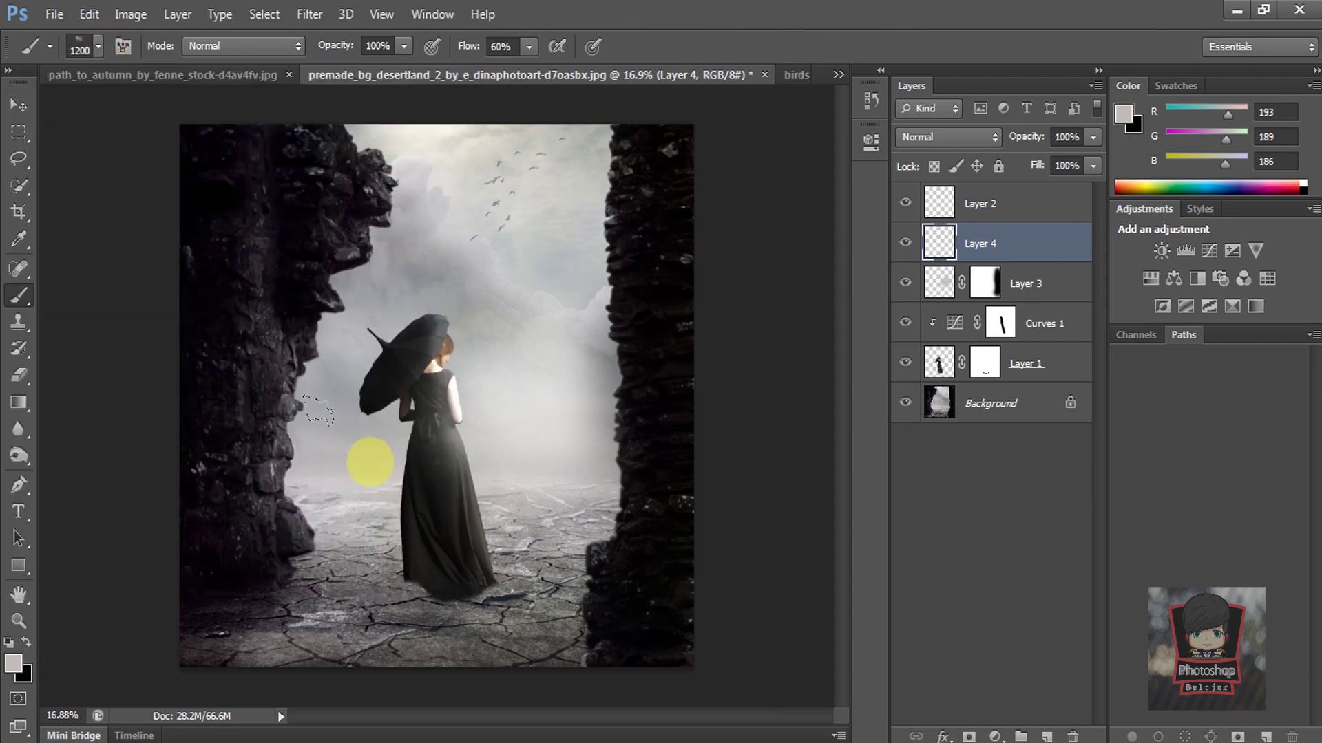
{"action": "mouse_move", "coordinate": [263, 583]}
{"action": "left_mouse_down"}
{"action": "mouse_move", "coordinate": [587, 664]}
{"action": "mouse_move", "coordinate": [287, 654]}
{"action": "mouse_move", "coordinate": [197, 678]}
{"action": "mouse_move", "coordinate": [561, 696]}
{"action": "mouse_move", "coordinate": [647, 642]}
{"action": "mouse_move", "coordinate": [699, 540]}
{"action": "mouse_move", "coordinate": [242, 605]}
{"action": "mouse_move", "coordinate": [236, 531]}
{"action": "mouse_move", "coordinate": [335, 518]}
{"action": "mouse_move", "coordinate": [576, 699]}
{"action": "mouse_move", "coordinate": [348, 670]}
{"action": "mouse_move", "coordinate": [392, 684]}
{"action": "mouse_move", "coordinate": [694, 654]}
{"action": "left_mouse_up"}
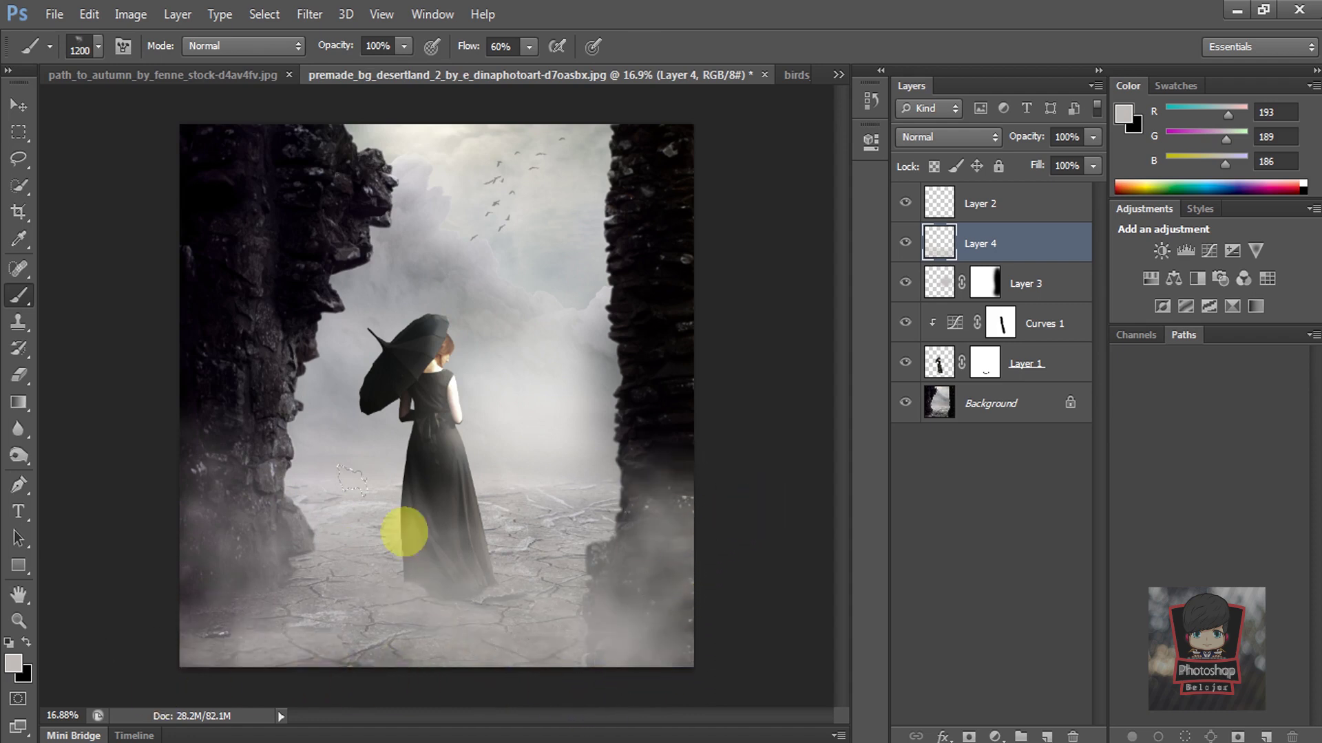
{"action": "left_click", "coordinate": [18, 104]}
{"action": "left_click", "coordinate": [86, 207]}
{"action": "scroll", "coordinate": [292, 365], "scroll_direction": "down", "scroll_amount": 2}
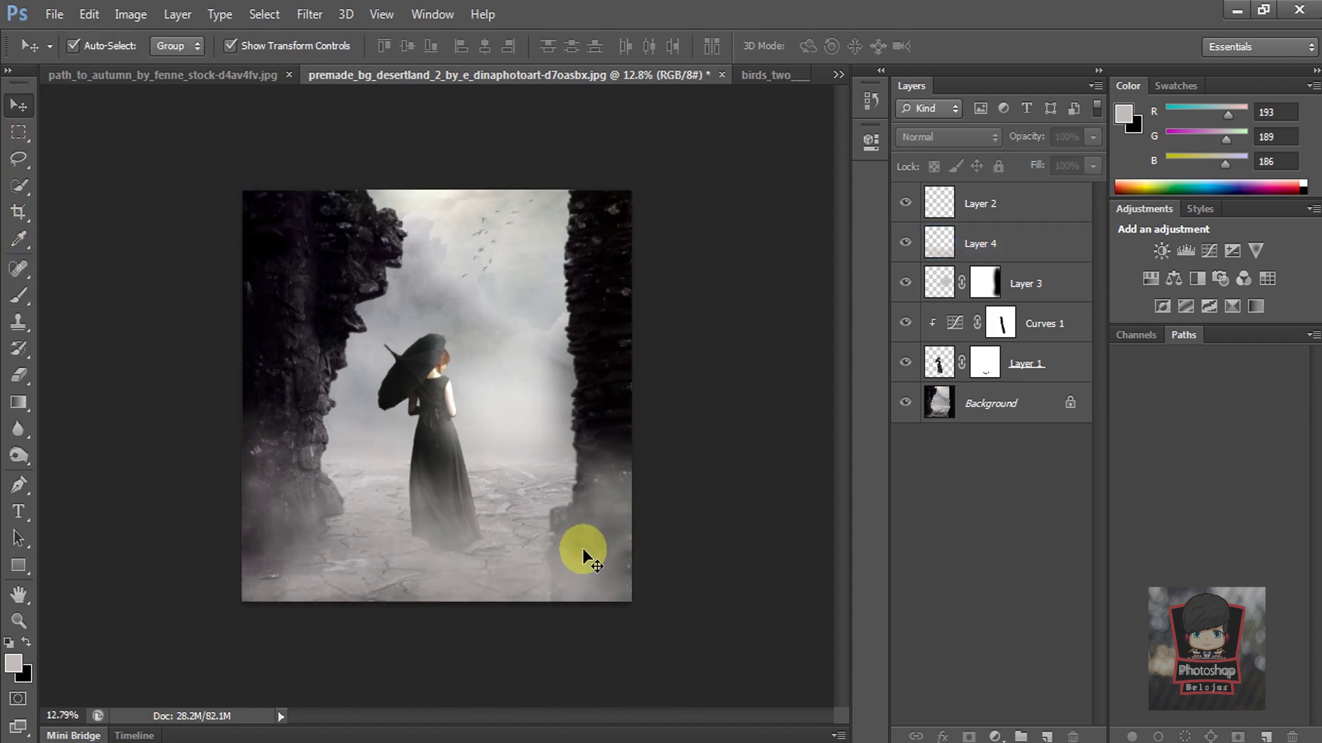
{"action": "scroll", "coordinate": [619, 564], "scroll_direction": "up", "scroll_amount": 1}
{"action": "scroll", "coordinate": [624, 564], "scroll_direction": "up", "scroll_amount": 2}
{"action": "scroll", "coordinate": [619, 562], "scroll_direction": "up", "scroll_amount": 2}
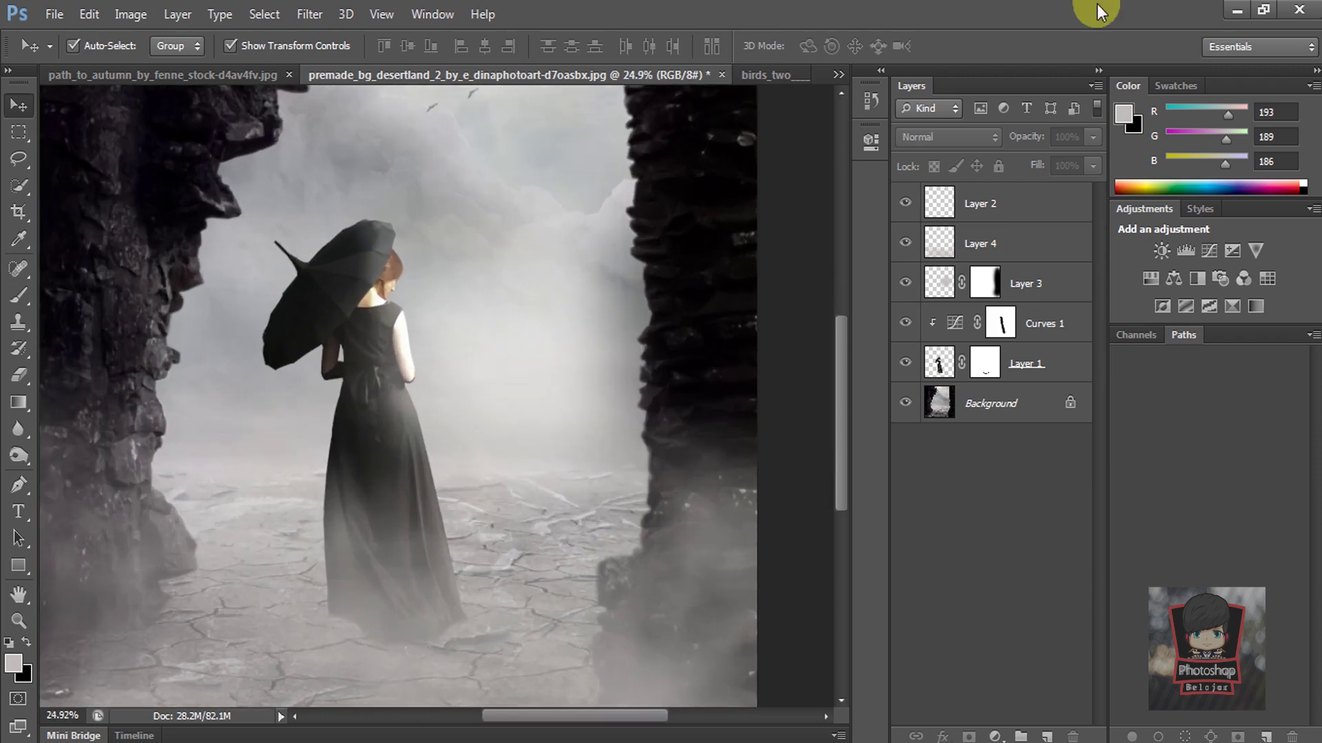
Duplicate the Layer 4 fog and lower the copy's opacity to about 24%
{"action": "left_click", "coordinate": [1019, 227]}
{"action": "scroll", "coordinate": [455, 402], "scroll_direction": "down", "scroll_amount": 2}
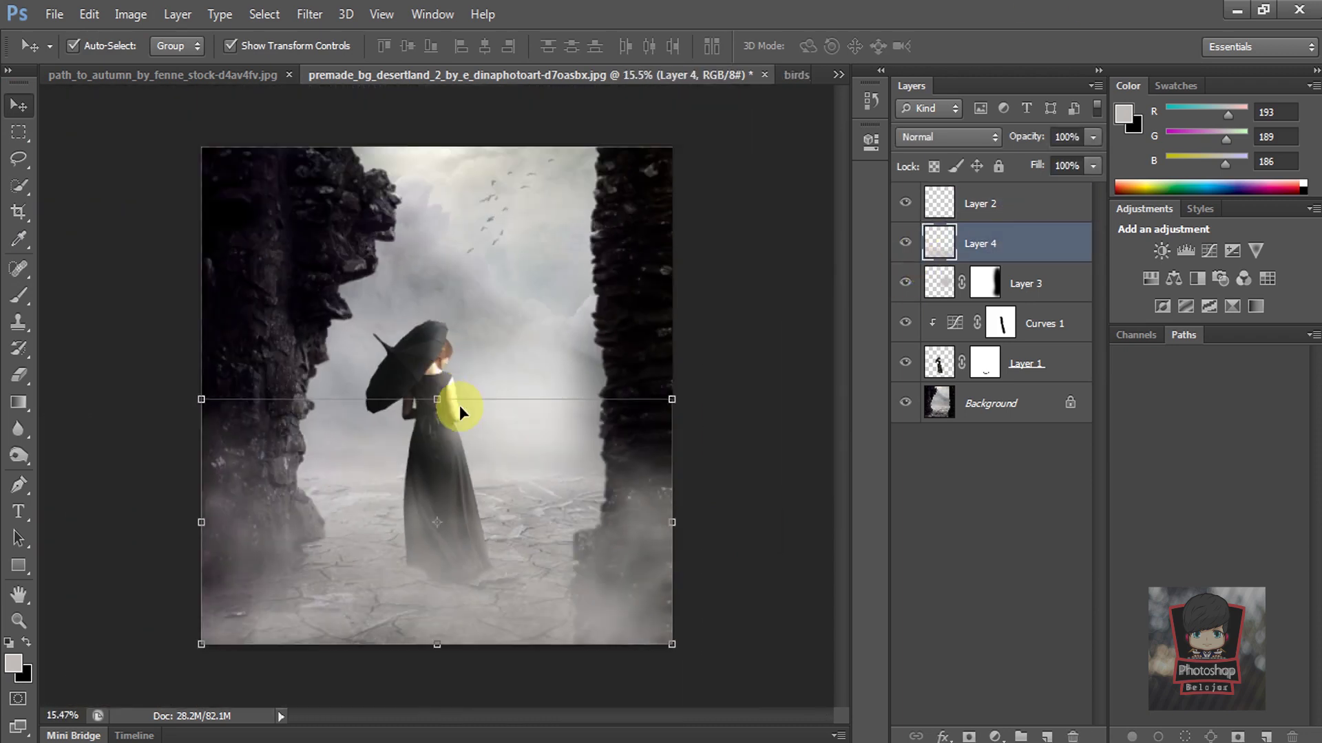
{"action": "key", "text": "ctrl+j"}
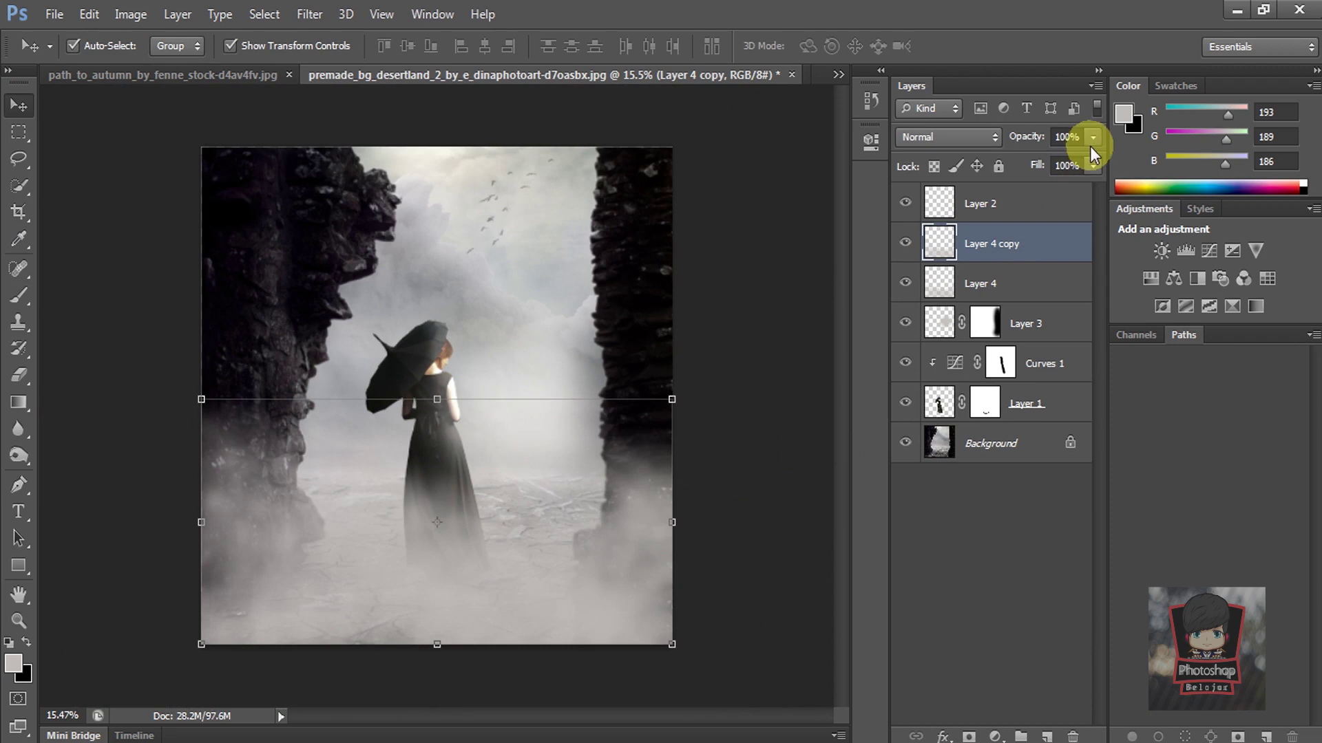
{"action": "left_click", "coordinate": [1043, 159]}
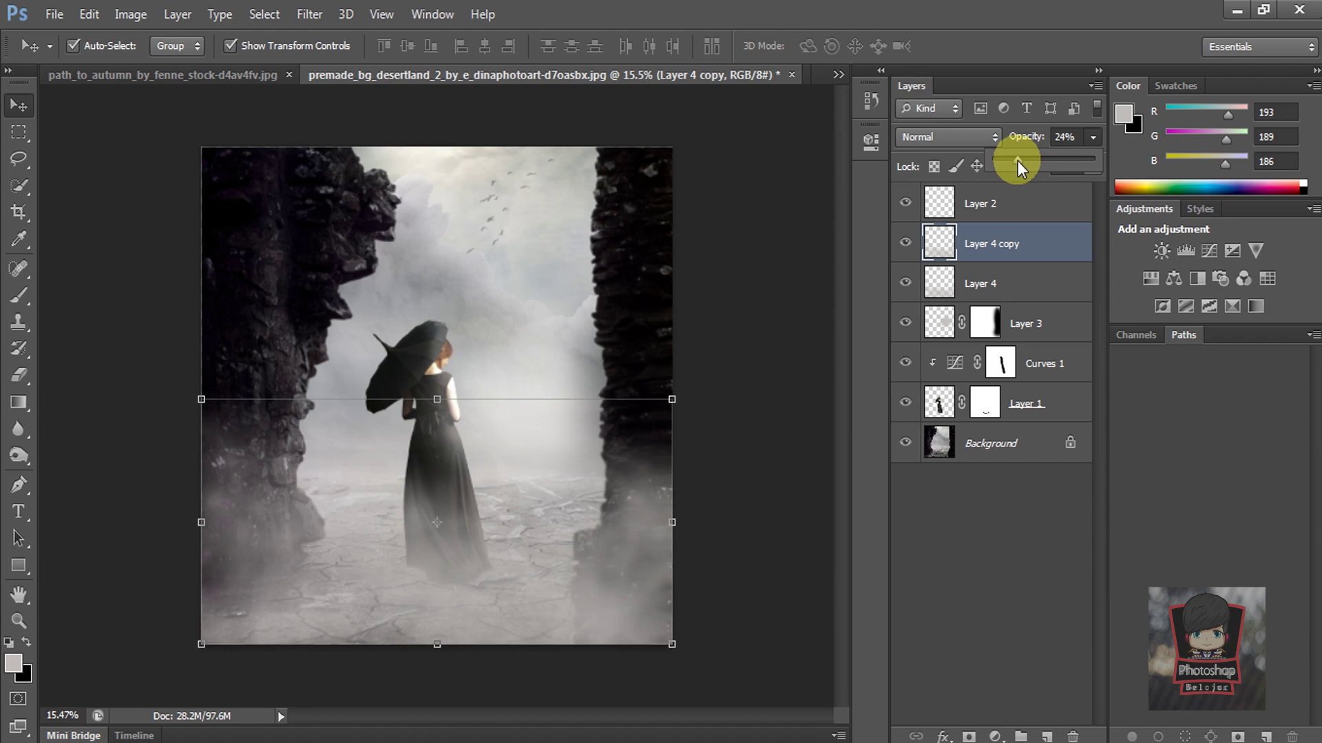
{"action": "left_click", "coordinate": [786, 246]}
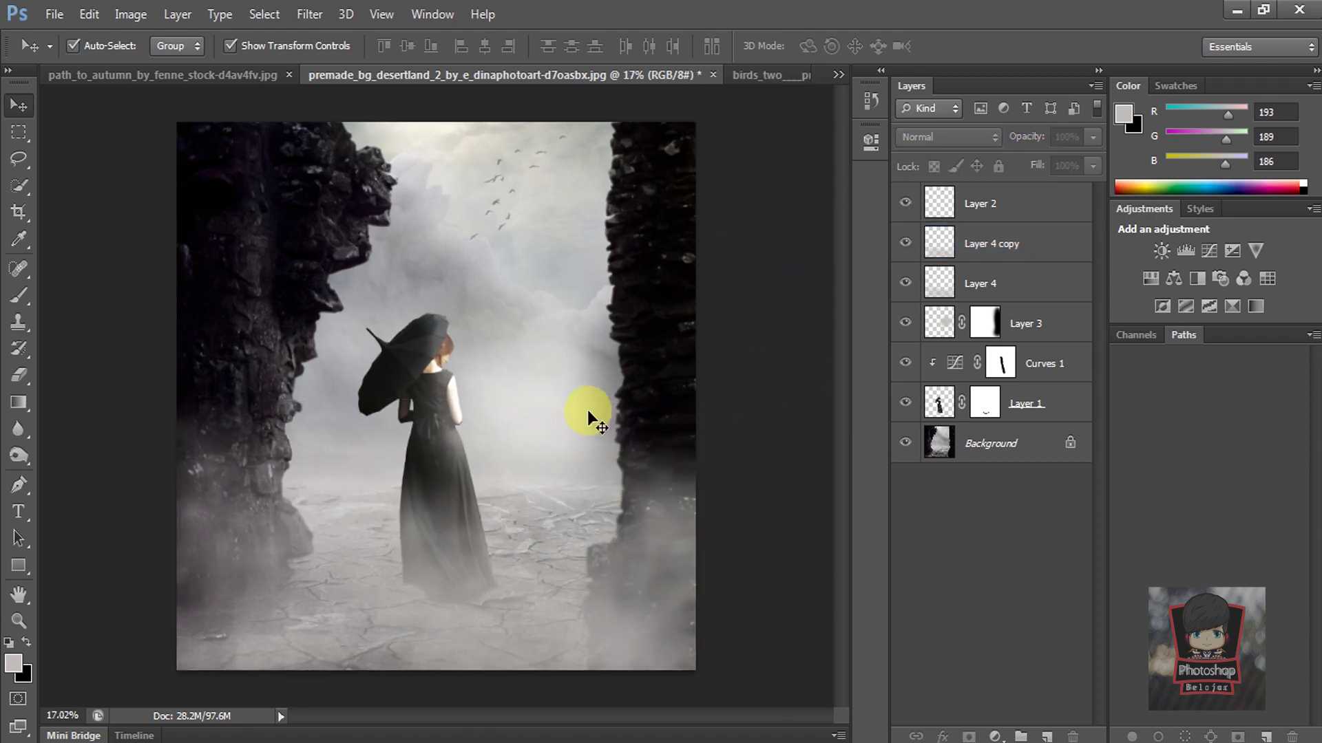
{"action": "scroll", "coordinate": [552, 449], "scroll_direction": "up", "scroll_amount": 2}
{"action": "scroll", "coordinate": [523, 451], "scroll_direction": "up", "scroll_amount": 2}
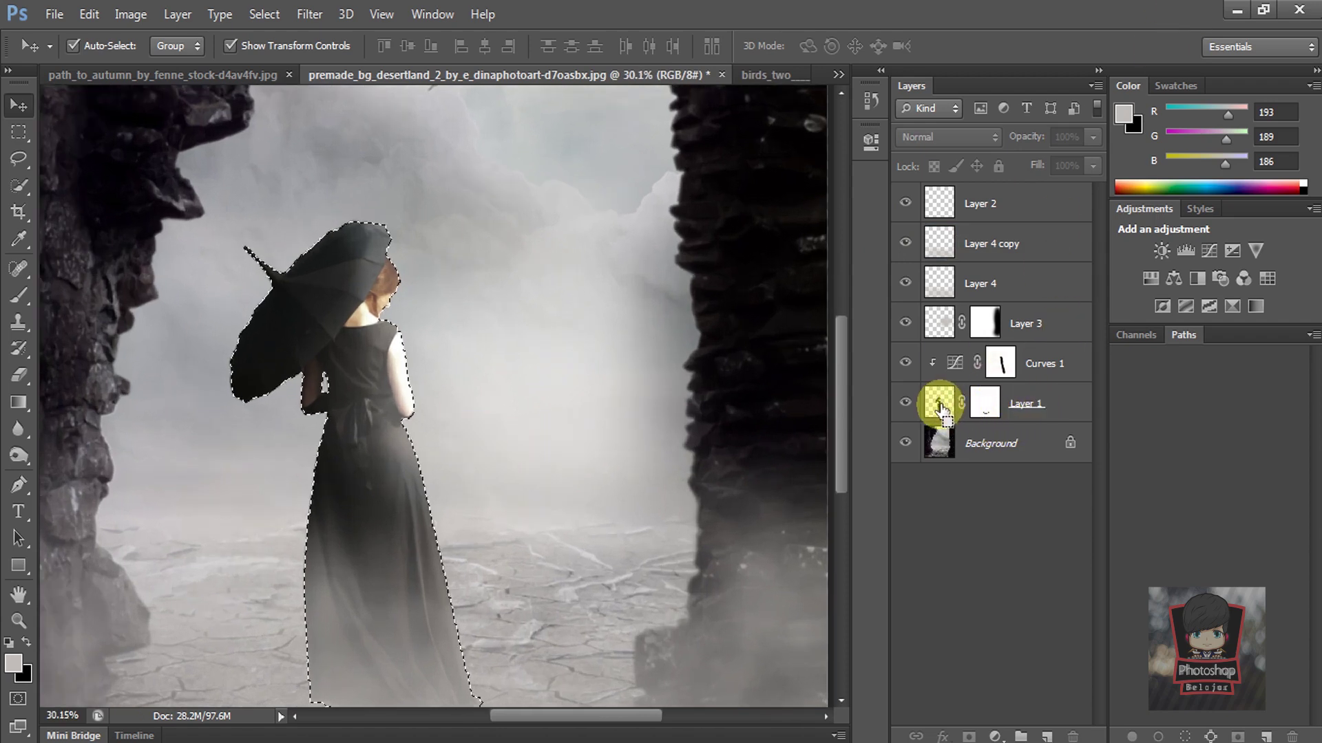
Add Layer 5 above Curves 1 and fill the woman's outline with 50% Gray
{"action": "left_click", "coordinate": [1046, 364]}
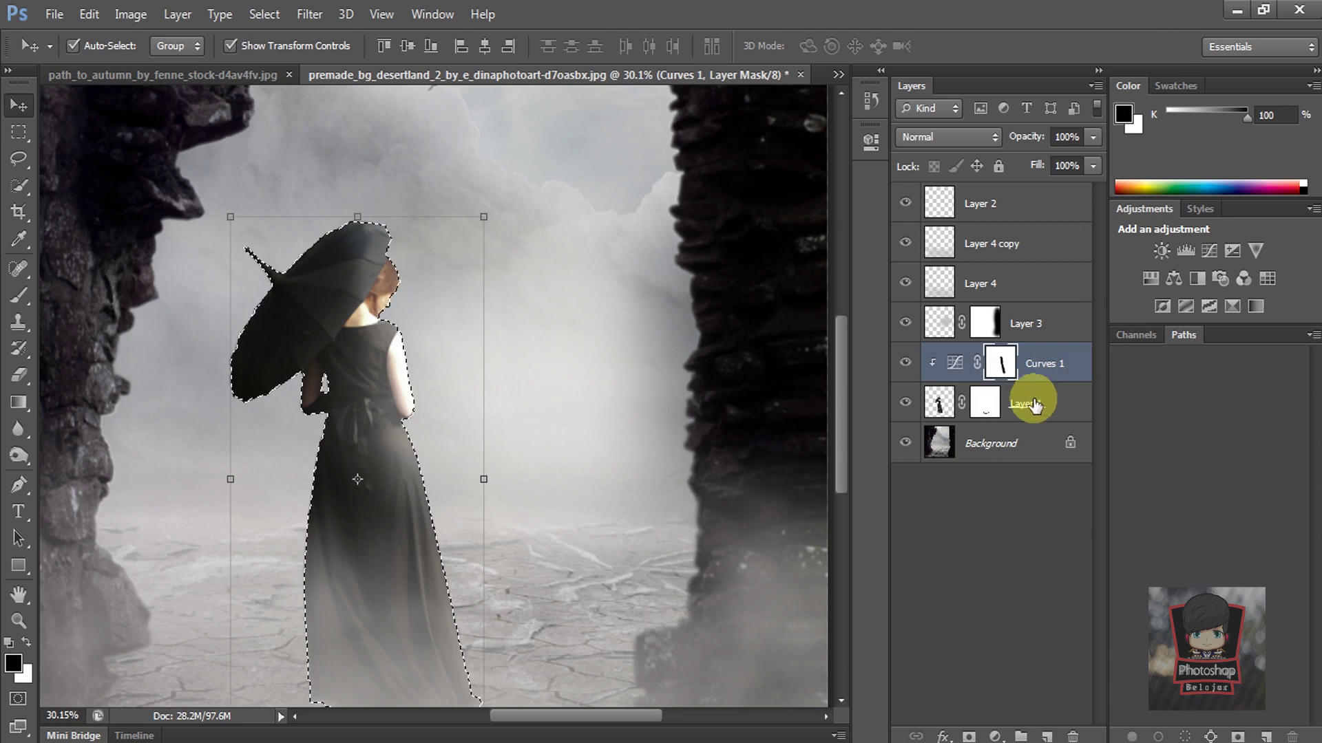
{"action": "left_click", "coordinate": [1046, 736]}
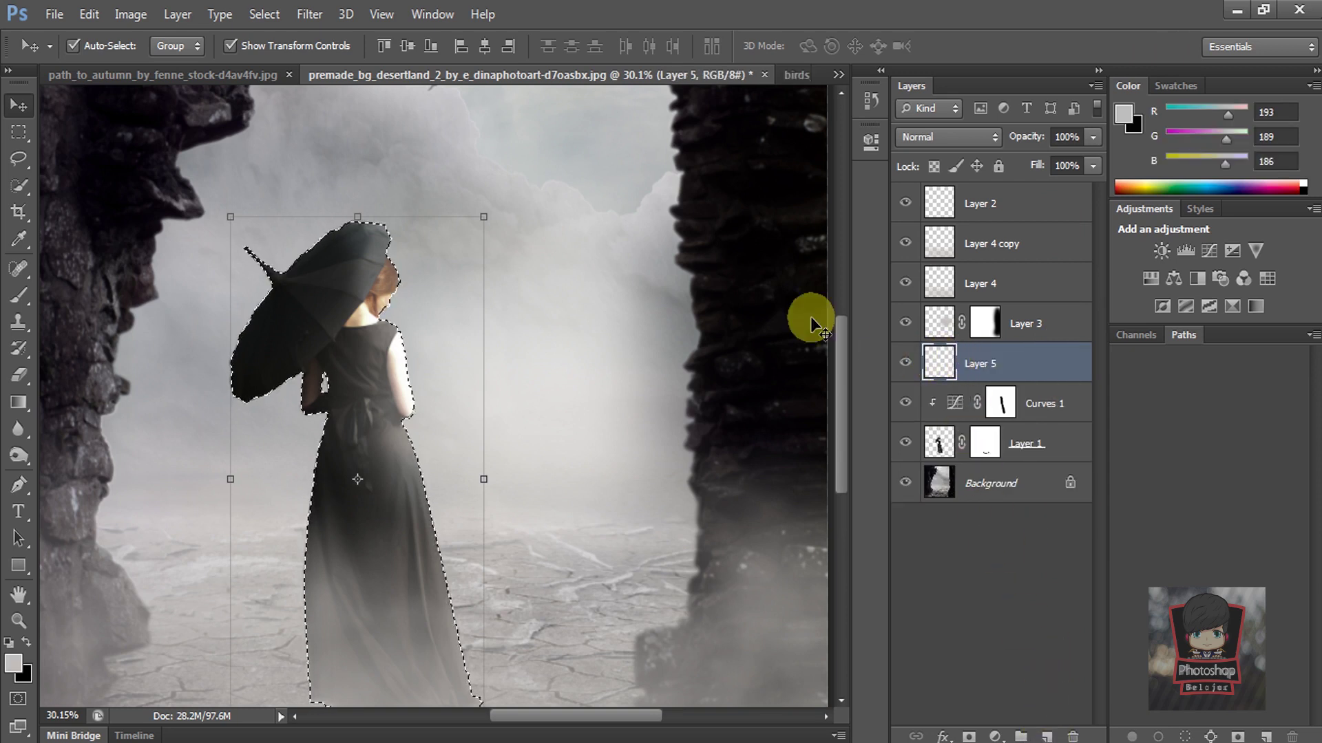
{"action": "left_click", "coordinate": [129, 15]}
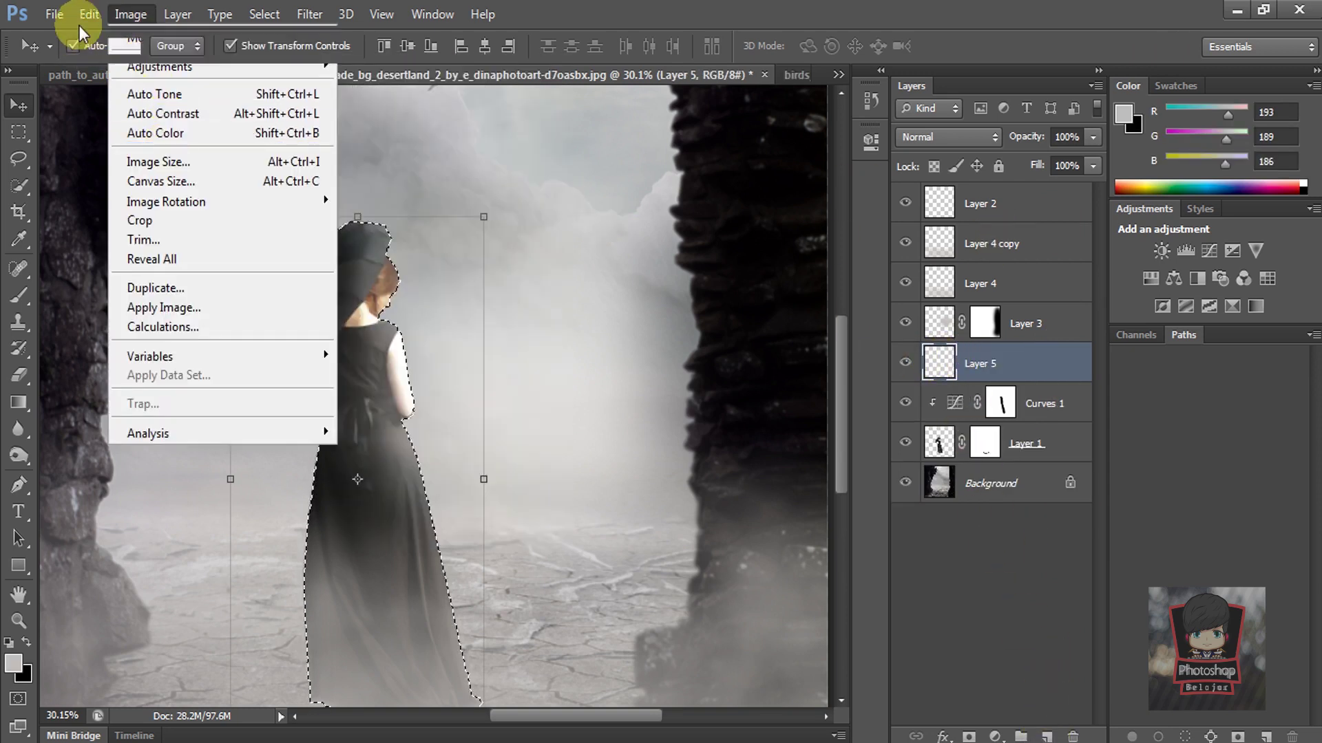
{"action": "left_click", "coordinate": [200, 286]}
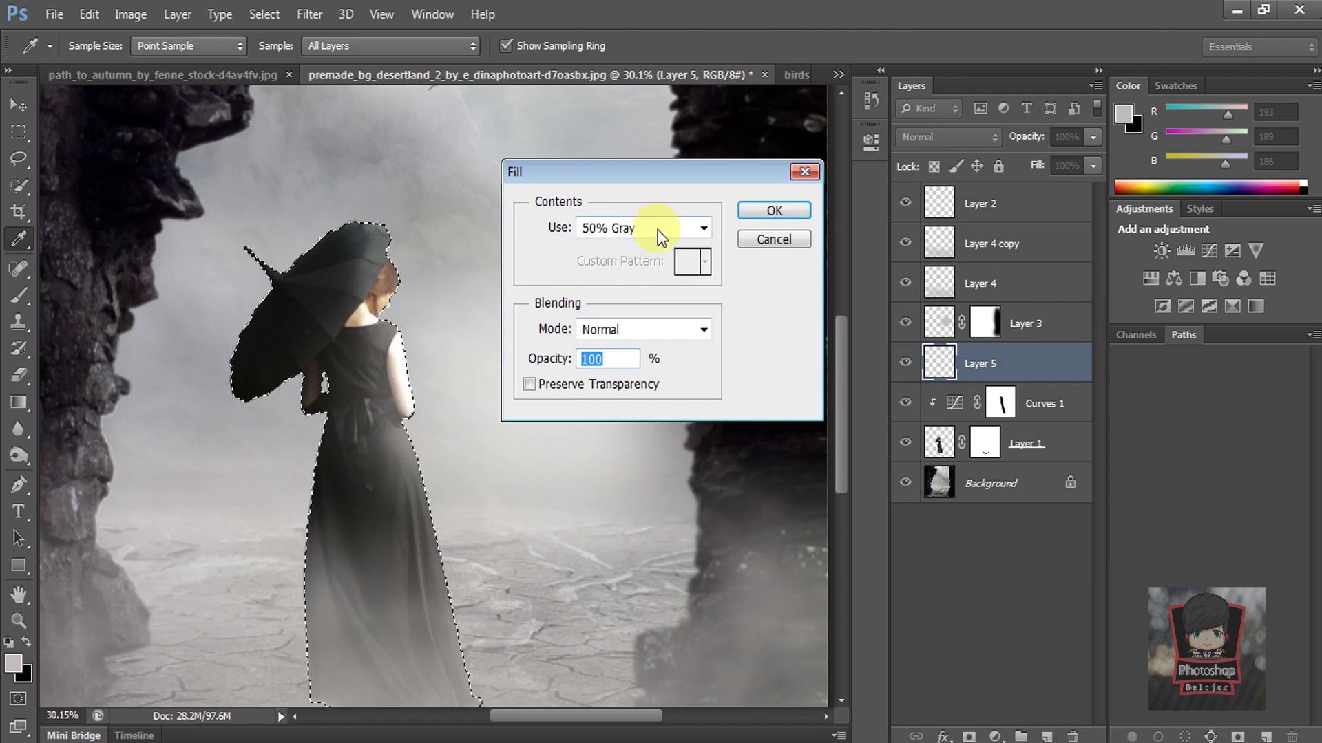
{"action": "left_click", "coordinate": [774, 211]}
{"action": "key", "text": "v"}
Set Layer 5 to Overlay blending and deselect the outline
{"action": "left_click", "coordinate": [946, 137]}
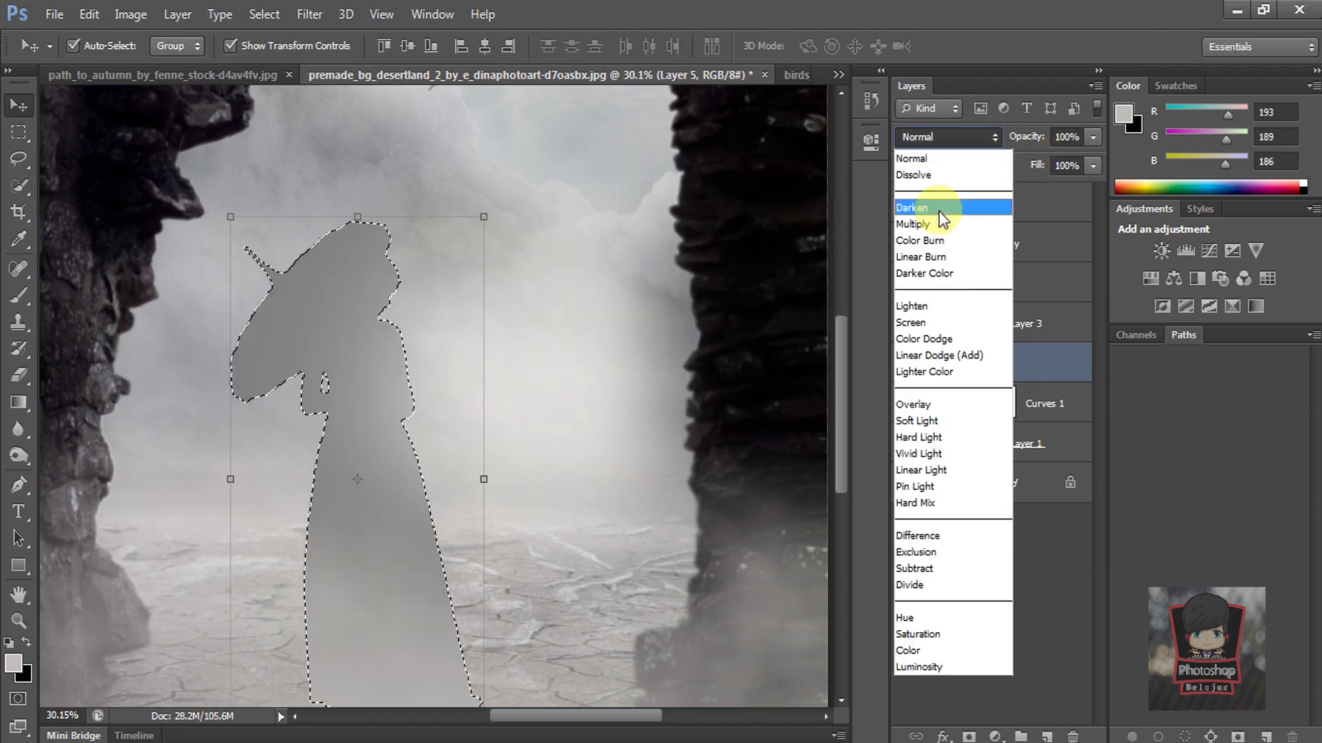
{"action": "left_click", "coordinate": [925, 404]}
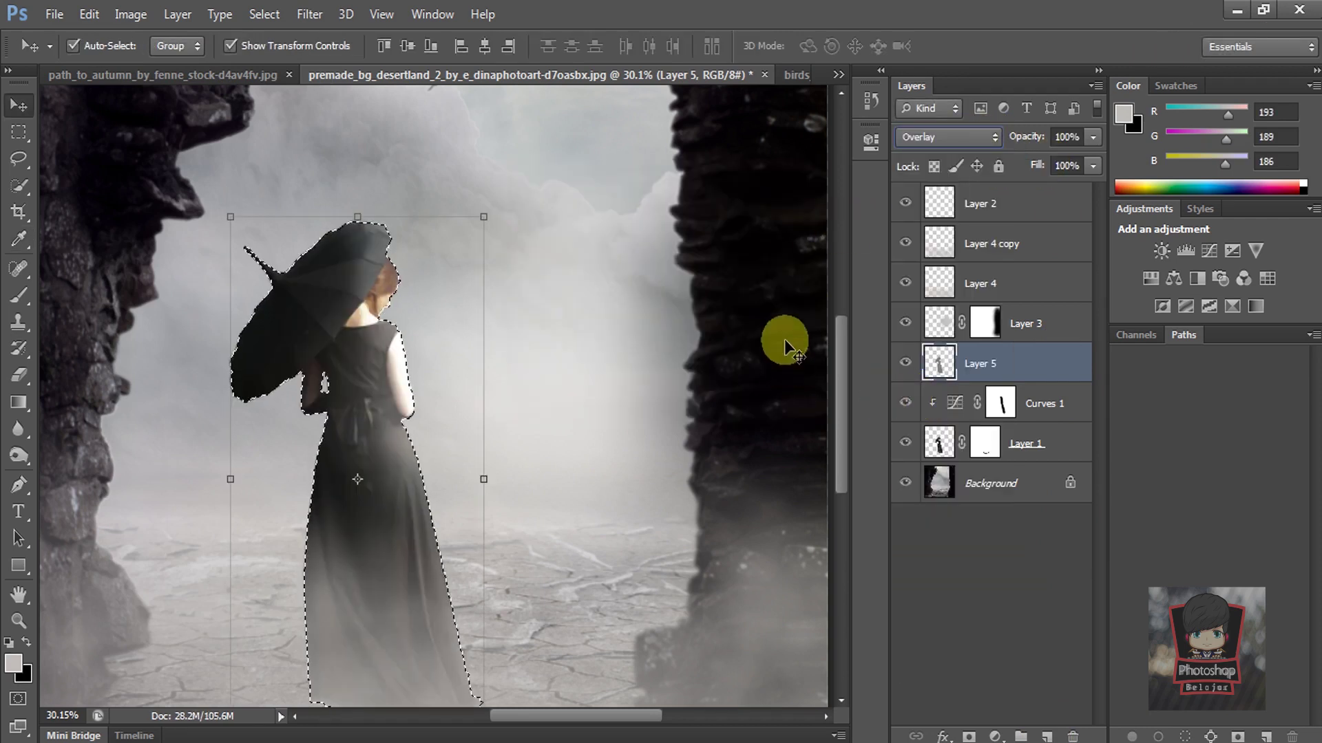
{"action": "key", "text": "ctrl+d"}
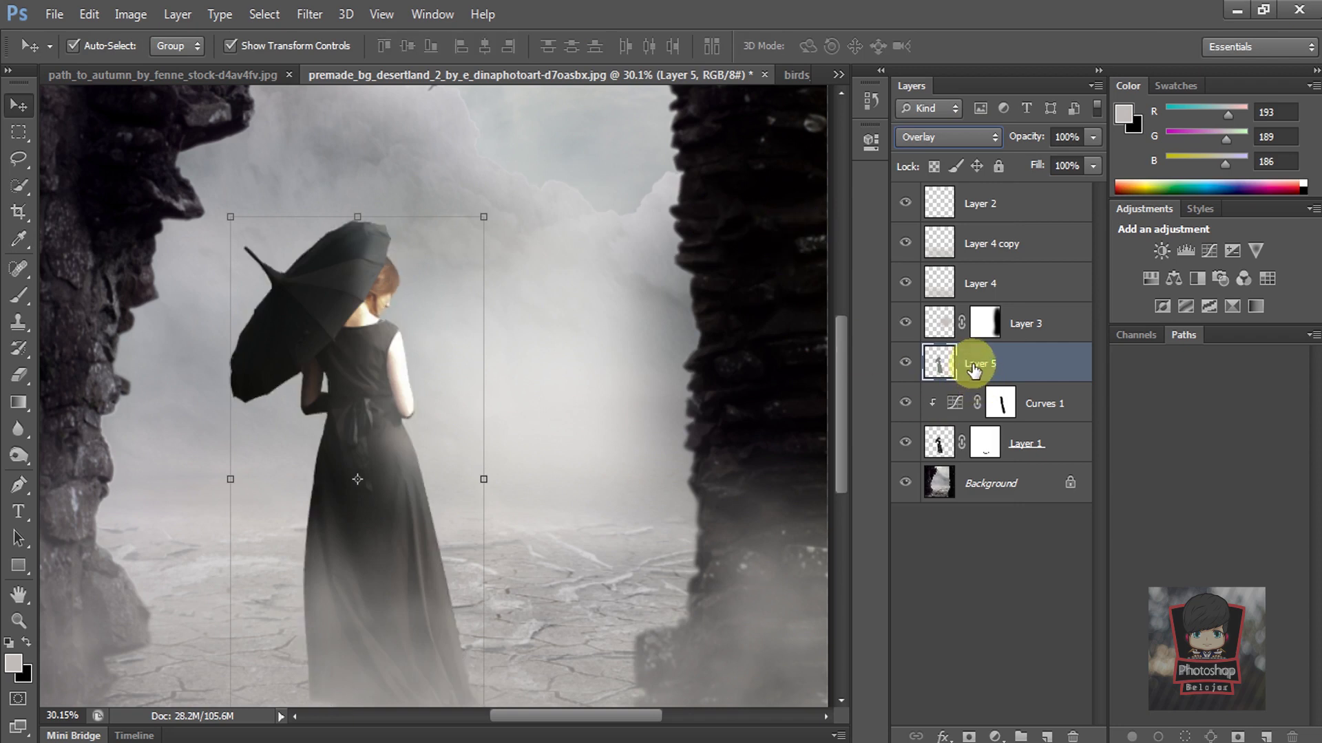
{"action": "left_click", "coordinate": [19, 454]}
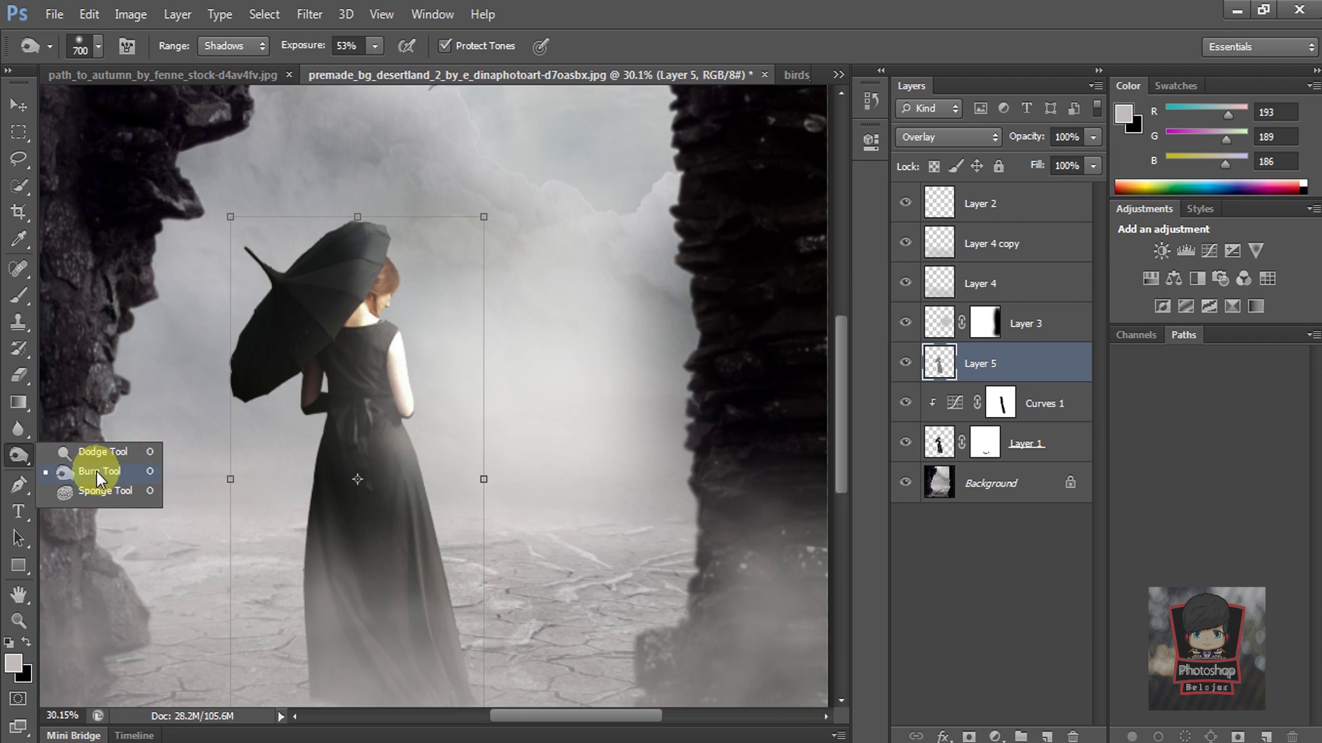
Set the Burn exposure to 14% with a small brush, zoomed on the dress
{"action": "left_click", "coordinate": [99, 477]}
{"action": "left_click", "coordinate": [375, 46]}
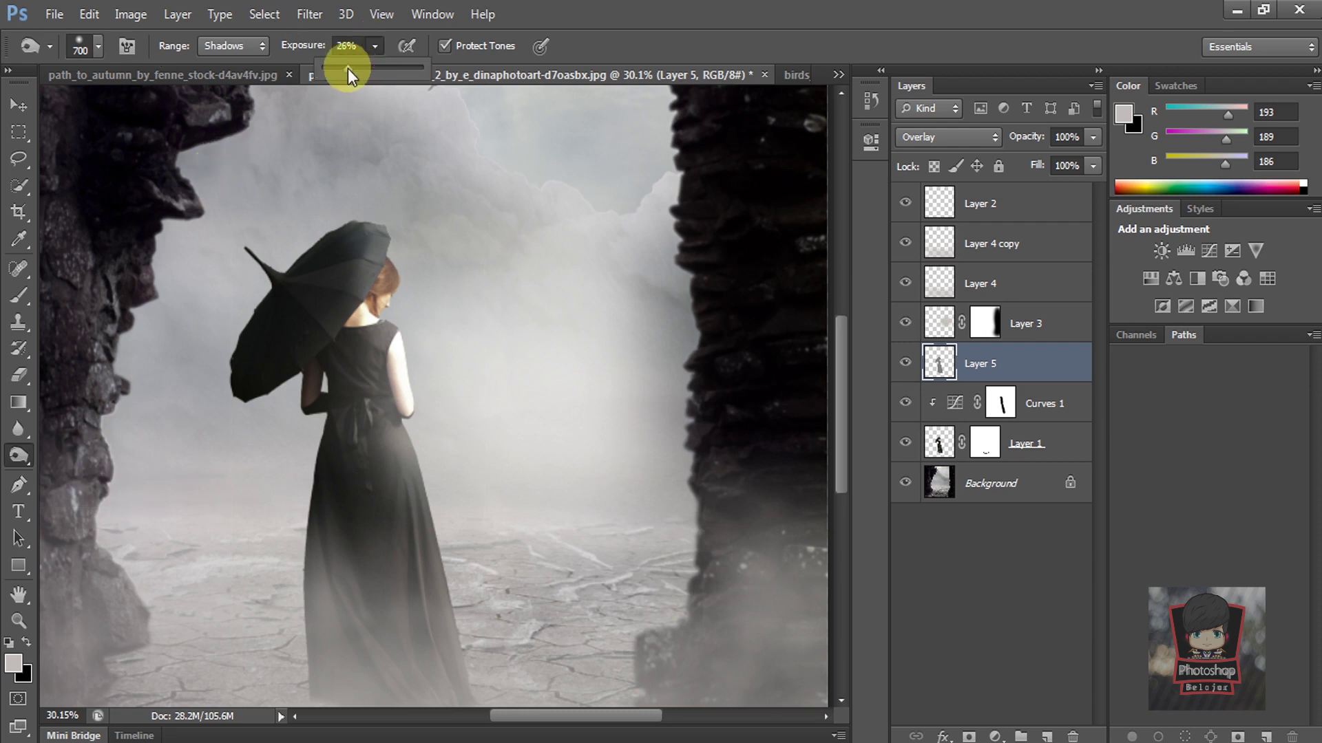
{"action": "left_click", "coordinate": [338, 74]}
{"action": "key", "text": "bracketleft"}
{"action": "key", "text": "bracketleft"}
{"action": "key", "text": "bracketleft"}
{"action": "scroll", "coordinate": [374, 448], "scroll_direction": "up", "scroll_amount": 5}
{"action": "mouse_move", "coordinate": [390, 457]}
{"action": "left_mouse_down"}
{"action": "mouse_move", "coordinate": [394, 318]}
{"action": "mouse_move", "coordinate": [333, 259]}
{"action": "left_mouse_up"}
{"action": "key", "text": "bracketleft"}
{"action": "key", "text": "bracketleft"}
{"action": "key", "text": "bracketleft"}
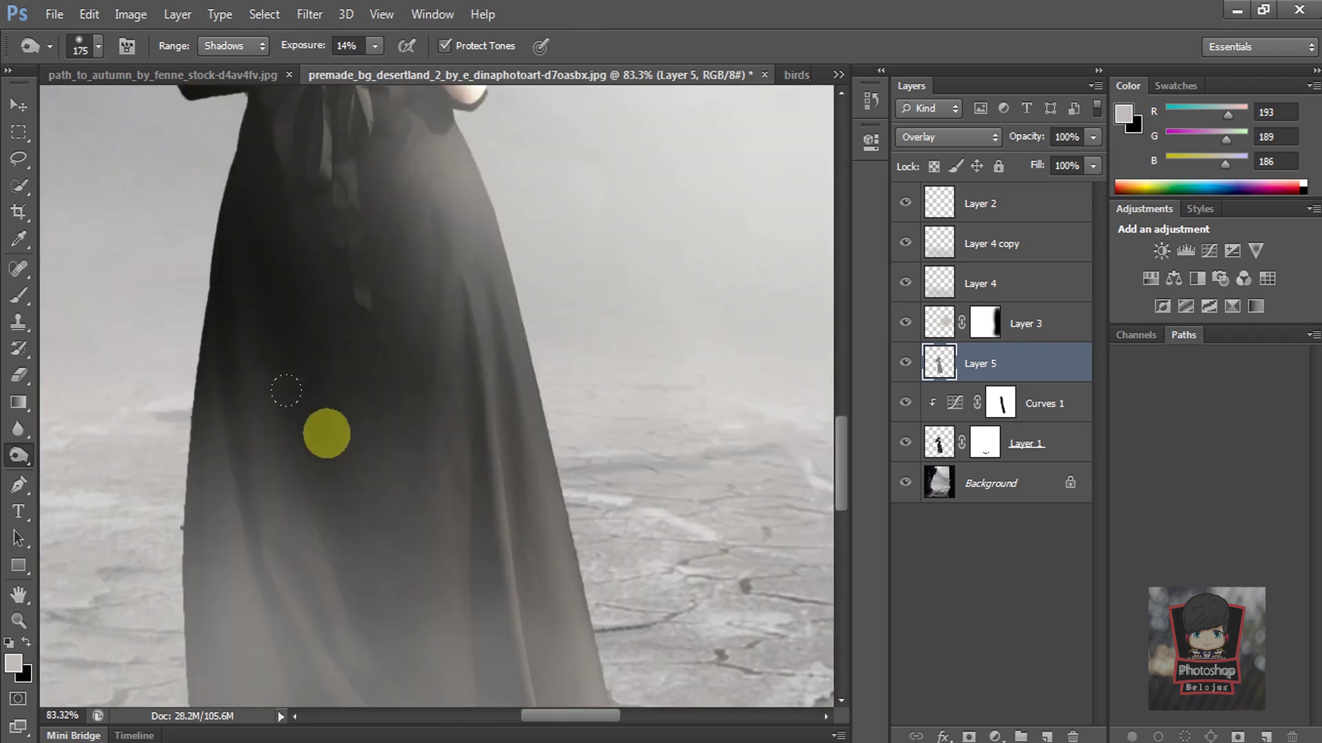
Clip Layer 5, burn the dress's left side and move Curves 1 above it
{"action": "right_click", "coordinate": [1004, 361]}
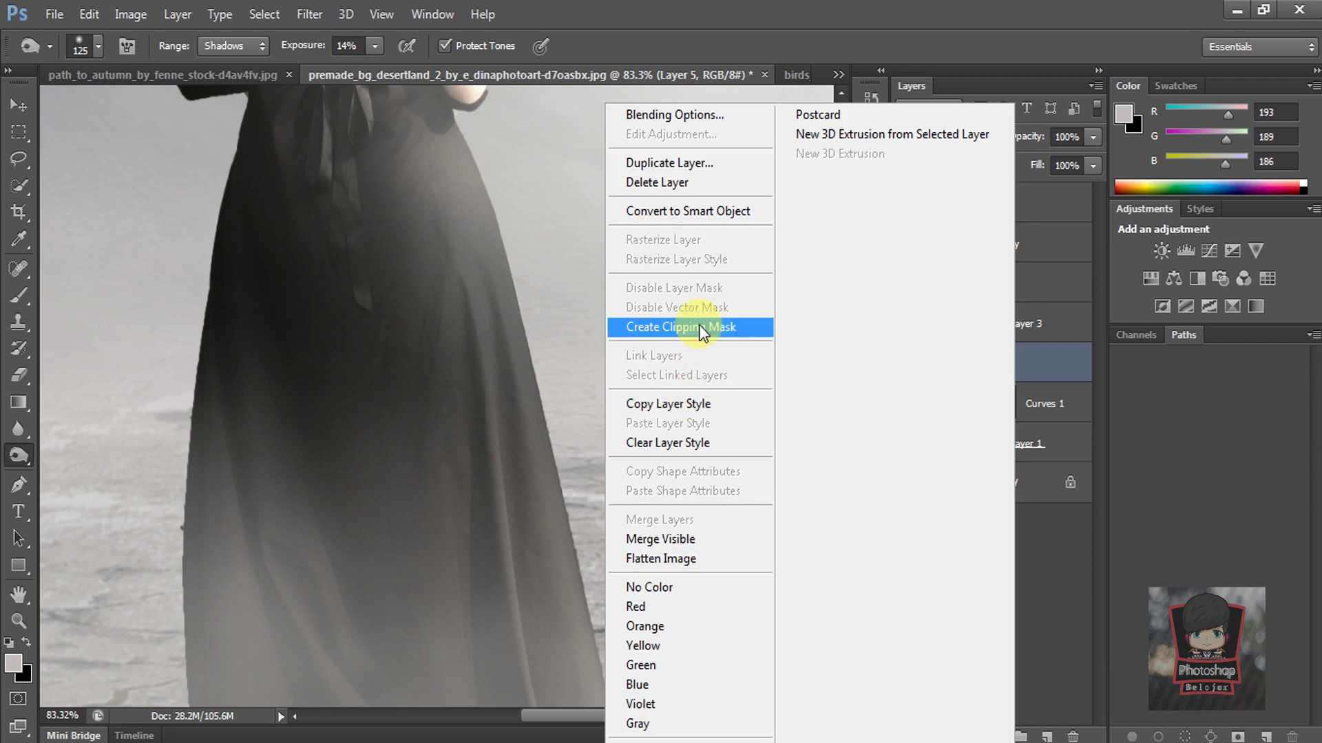
{"action": "left_click", "coordinate": [699, 325]}
{"action": "mouse_move", "coordinate": [378, 402]}
{"action": "left_mouse_down"}
{"action": "mouse_move", "coordinate": [207, 345]}
{"action": "mouse_move", "coordinate": [303, 640]}
{"action": "mouse_move", "coordinate": [296, 608]}
{"action": "left_mouse_up"}
{"action": "scroll", "coordinate": [354, 331], "scroll_direction": "down", "scroll_amount": 5}
{"action": "scroll", "coordinate": [192, 271], "scroll_direction": "down", "scroll_amount": 1}
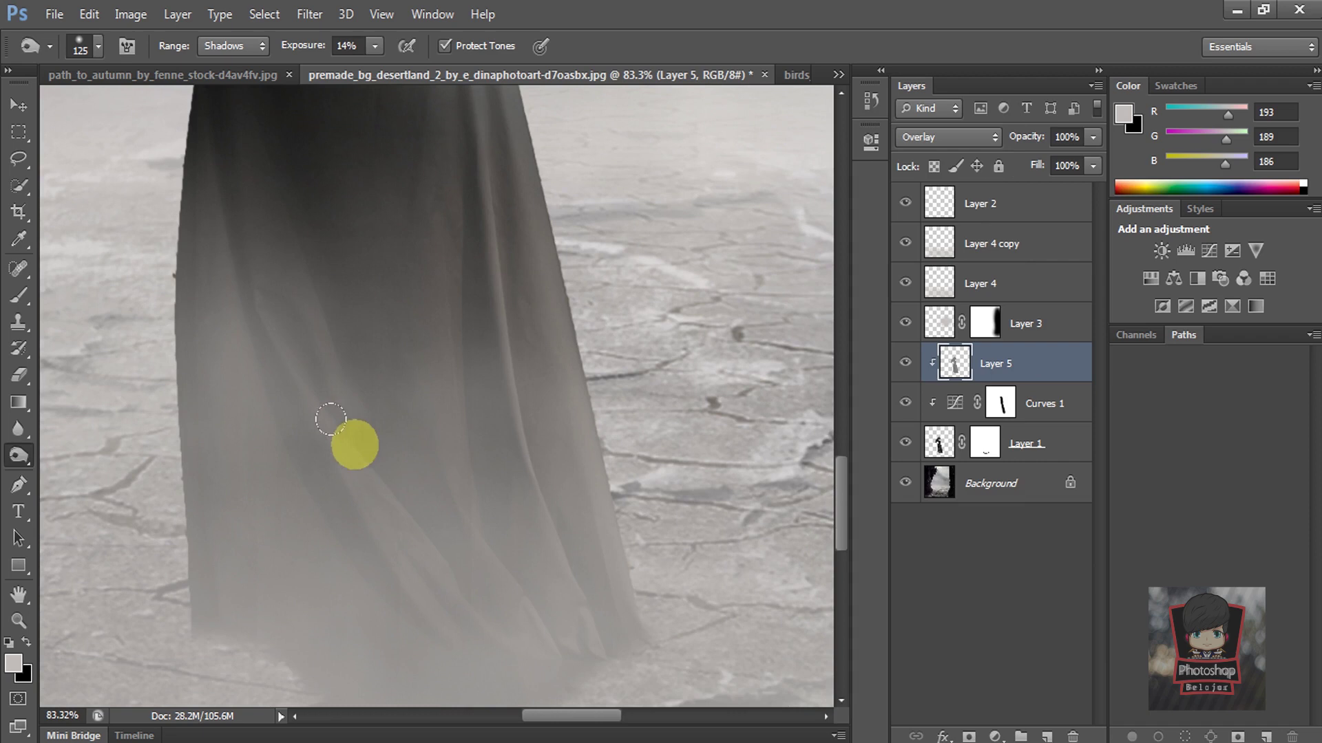
{"action": "left_click_drag", "start_coordinate": [1079, 396], "coordinate": [1044, 358]}
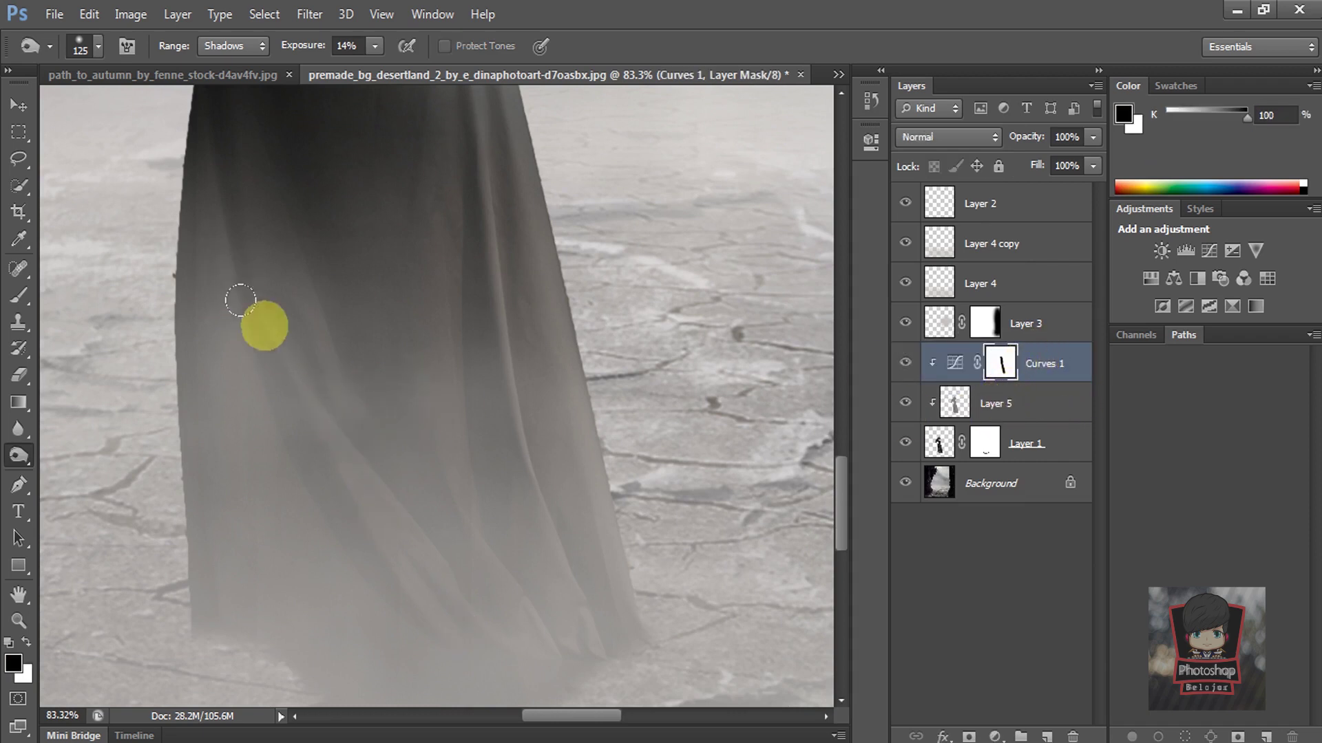
{"action": "left_click", "coordinate": [1017, 406]}
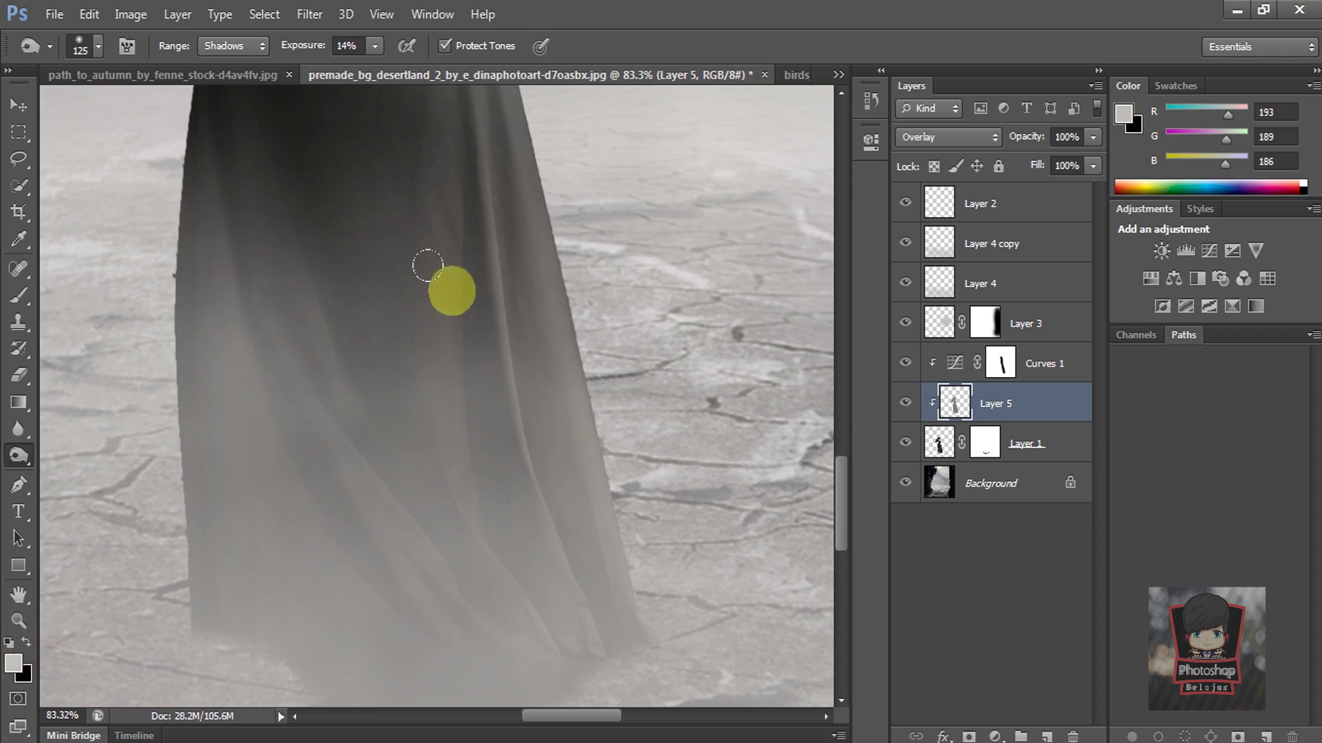
Burn deeper shadows into the dress folds at 38% exposure, then reselect her outline
{"action": "left_click_drag", "start_coordinate": [440, 198], "coordinate": [258, 385]}
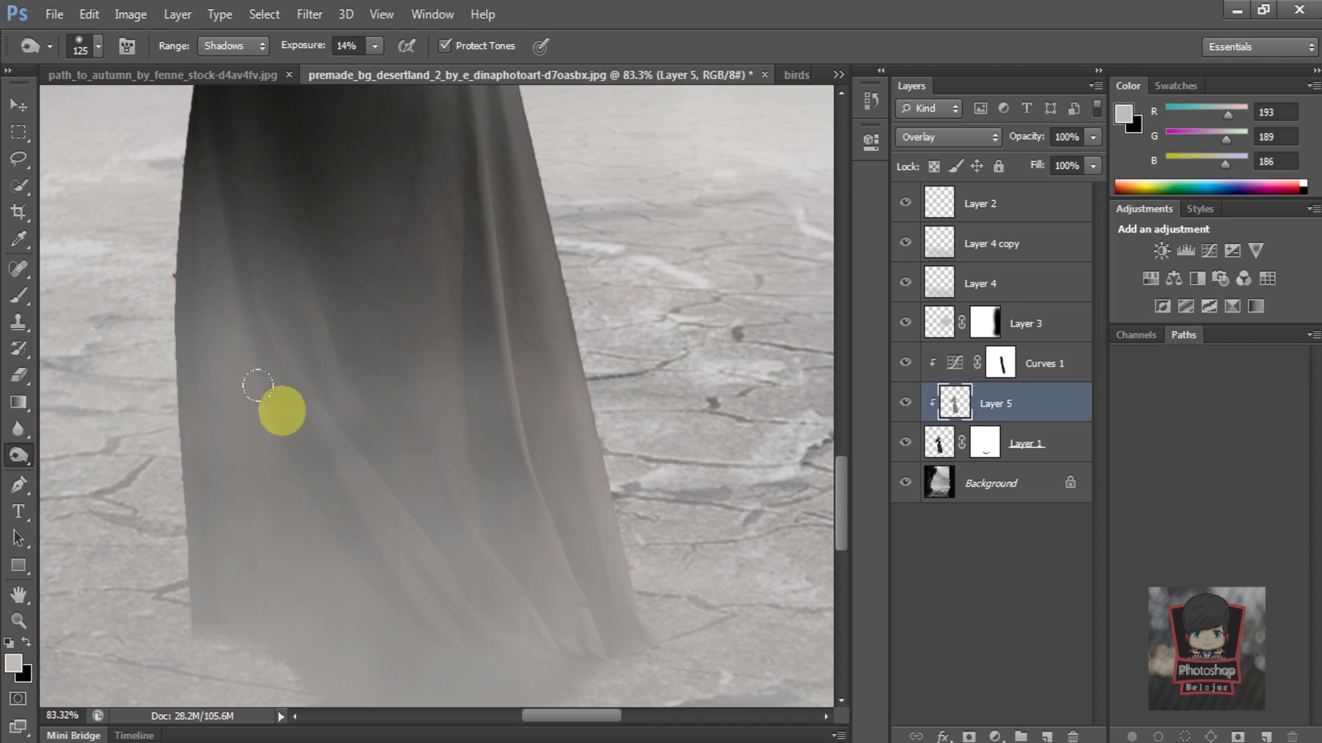
{"action": "left_click_drag", "start_coordinate": [396, 75], "coordinate": [400, 69]}
{"action": "scroll", "coordinate": [280, 531], "scroll_direction": "down", "scroll_amount": 3}
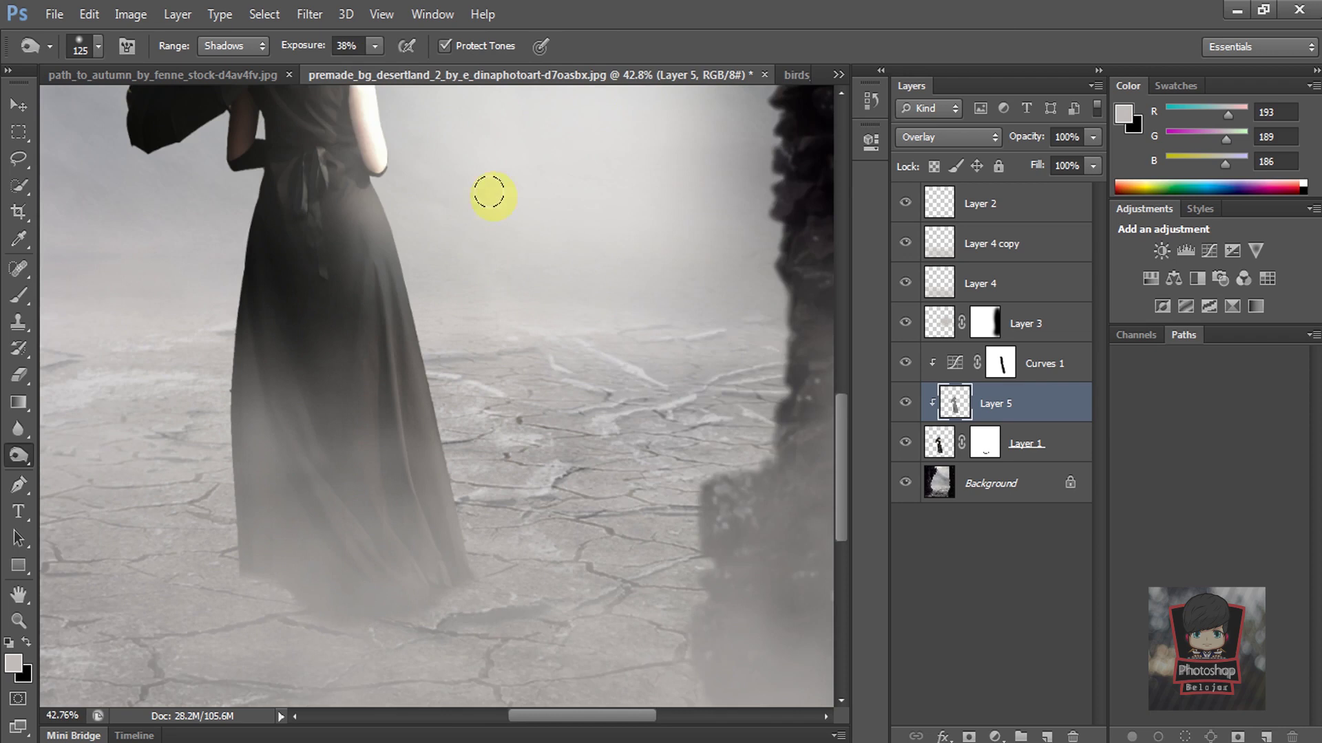
{"action": "scroll", "coordinate": [427, 344], "scroll_direction": "up", "scroll_amount": 3}
{"action": "scroll", "coordinate": [398, 133], "scroll_direction": "up", "scroll_amount": 3}
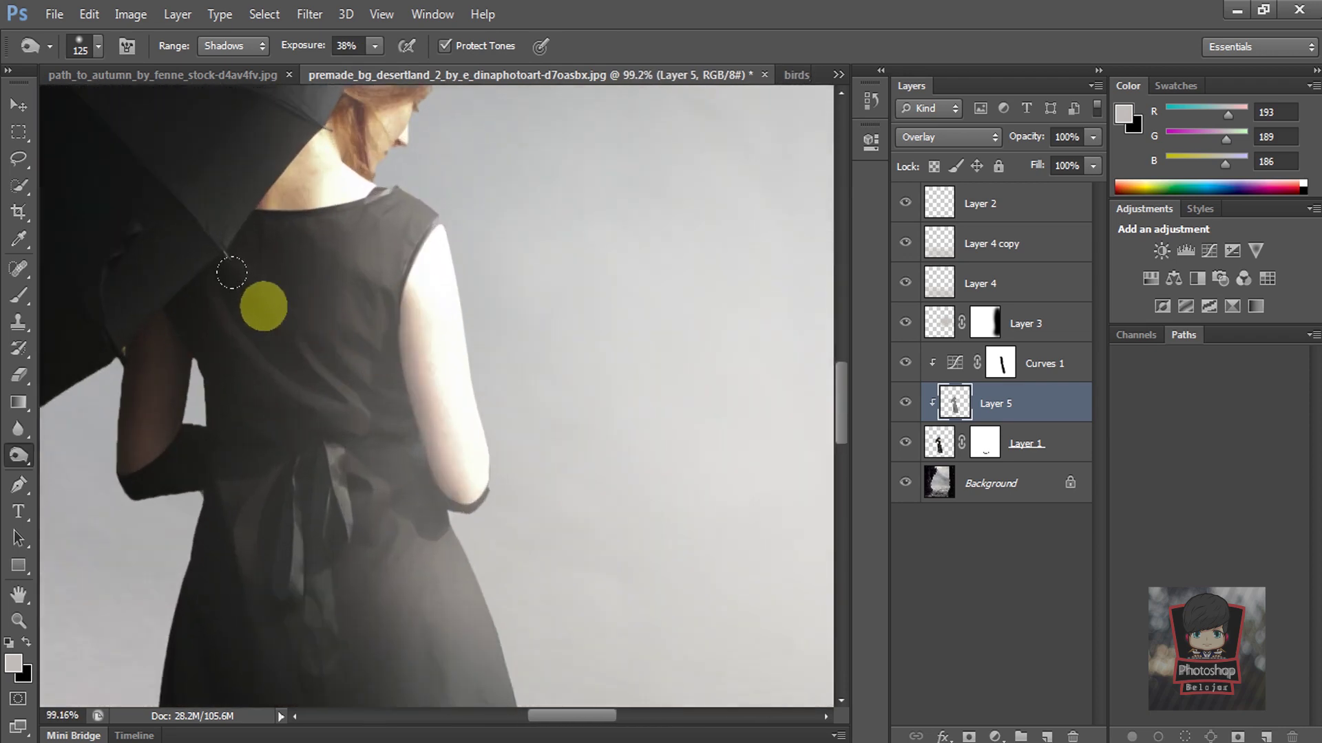
{"action": "left_click", "coordinate": [938, 446], "text": "ctrl"}
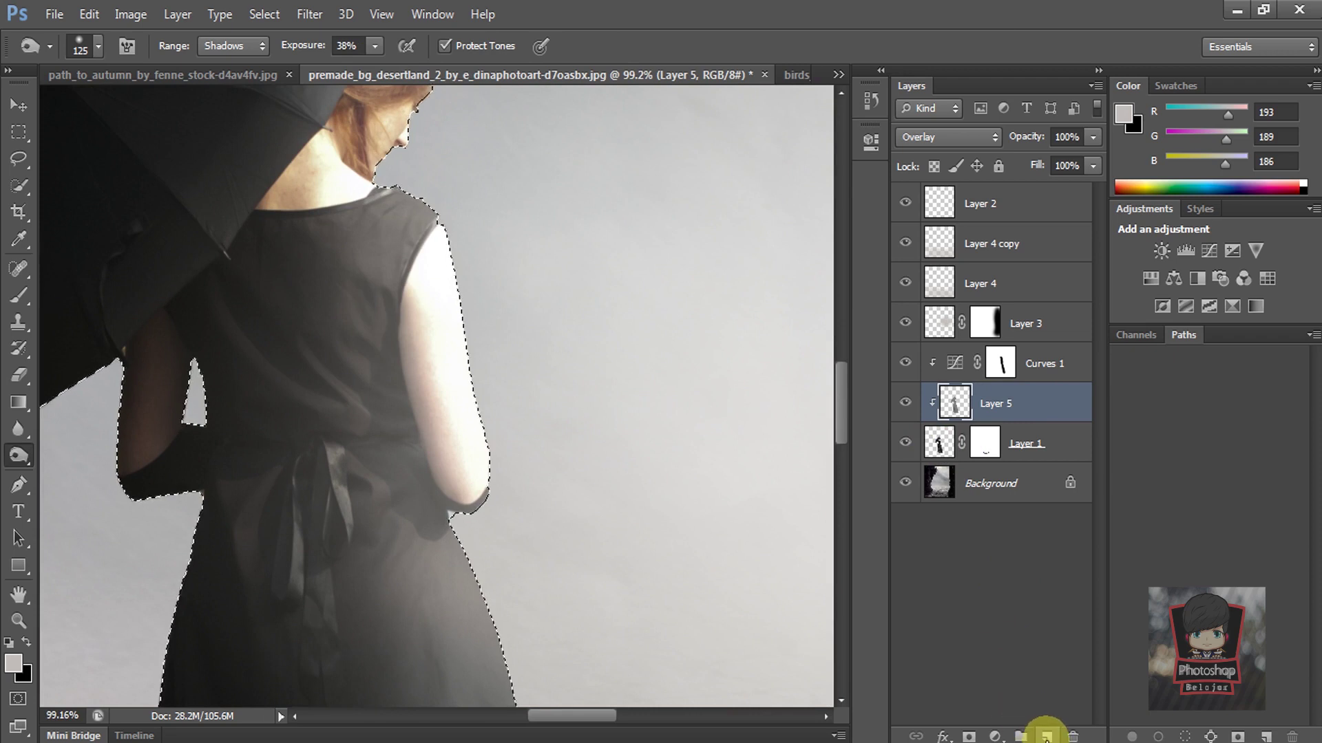
Add Layer 6, fill the woman's selection with 50% gray, and blend it in Overlay mode
{"action": "left_click", "coordinate": [1046, 735]}
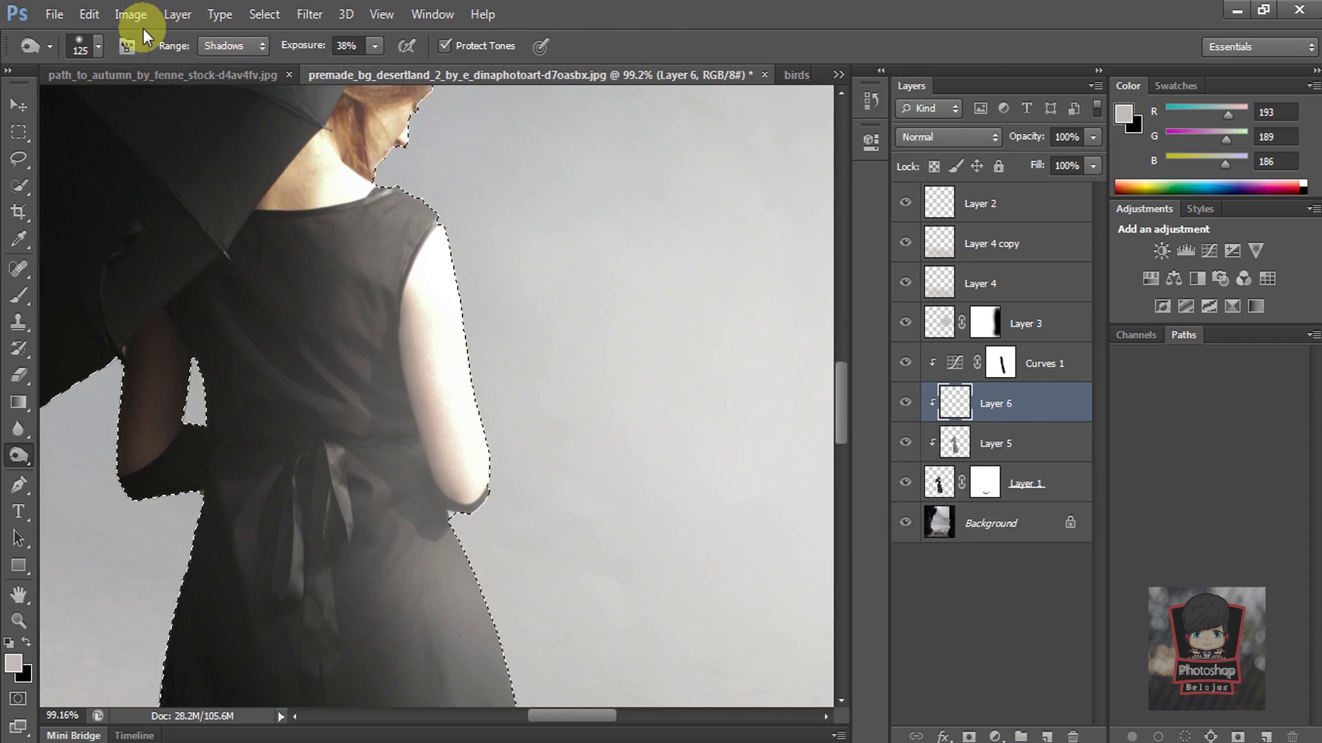
{"action": "left_click", "coordinate": [89, 14]}
{"action": "left_click", "coordinate": [138, 286]}
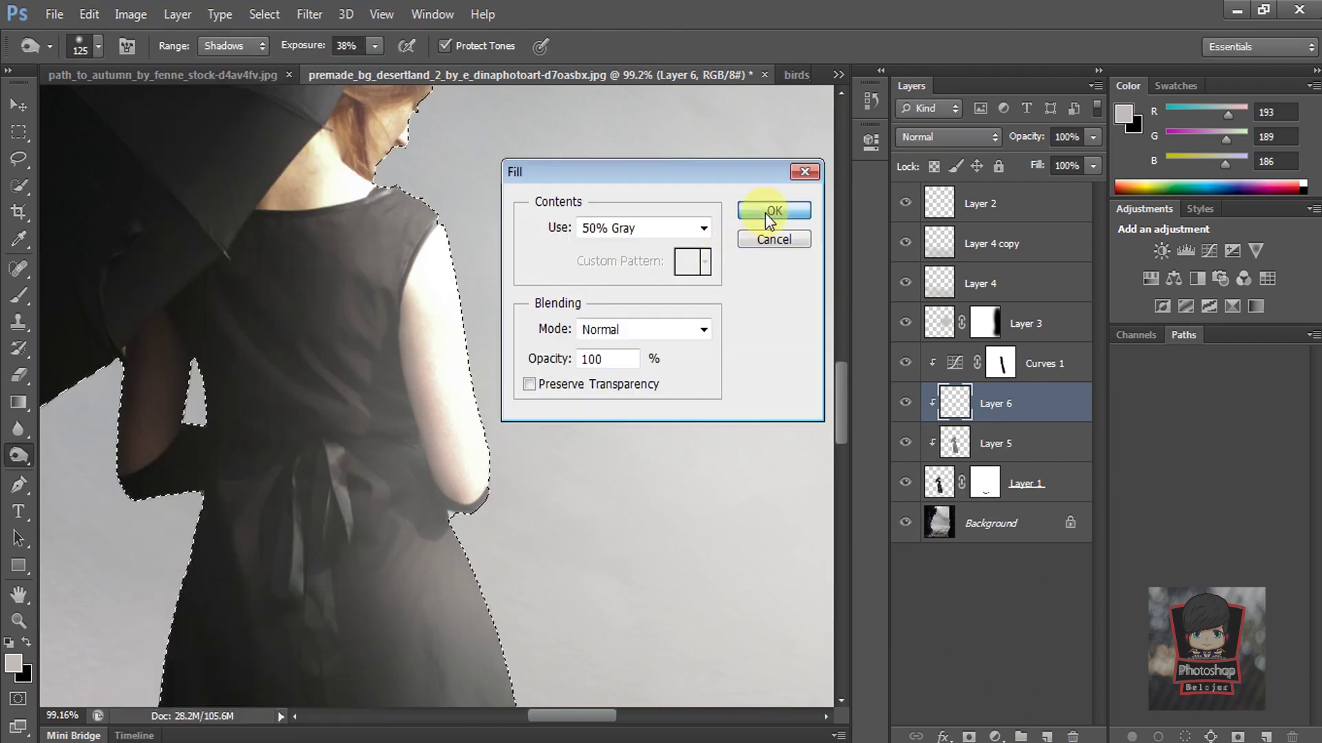
{"action": "left_click", "coordinate": [771, 211]}
{"action": "key", "text": "o"}
{"action": "left_click", "coordinate": [955, 139]}
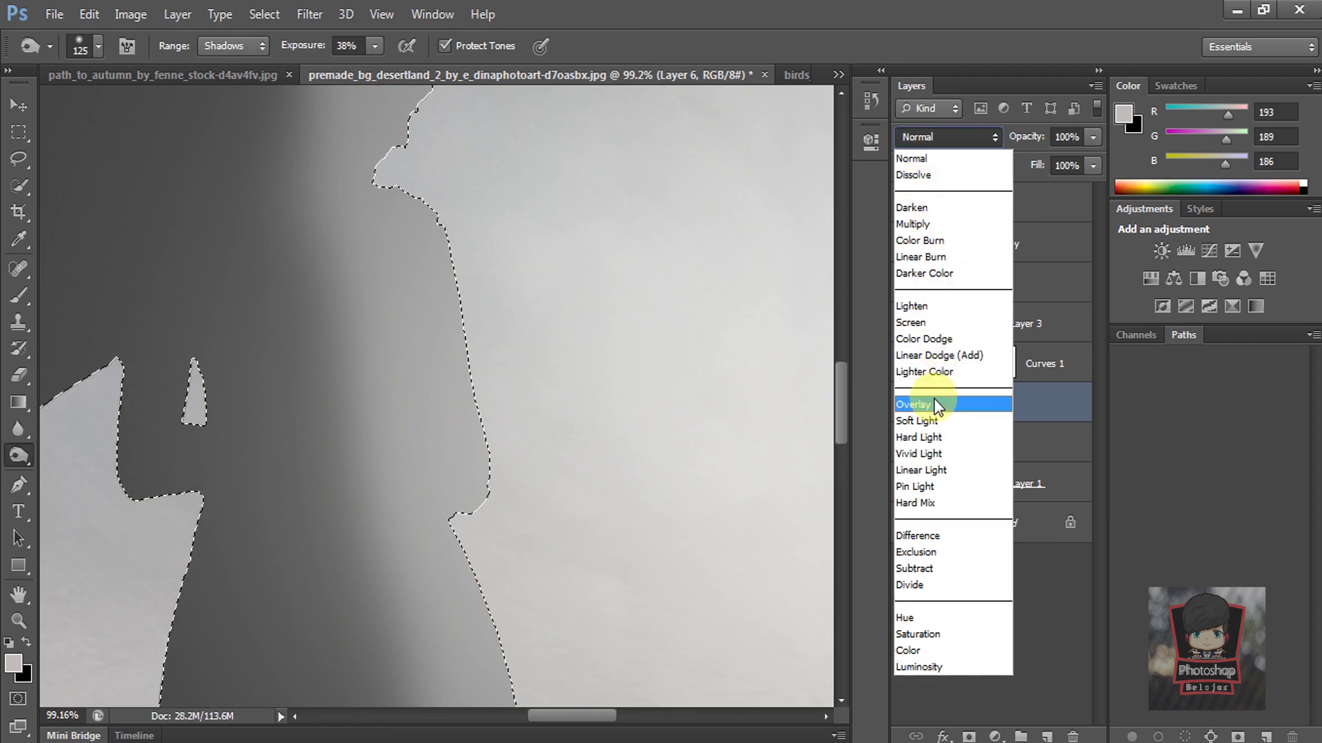
{"action": "left_click", "coordinate": [937, 406]}
Set the Dodge tool to highlights, clear the selection, and lighten the woman's neck
{"action": "right_click", "coordinate": [27, 453]}
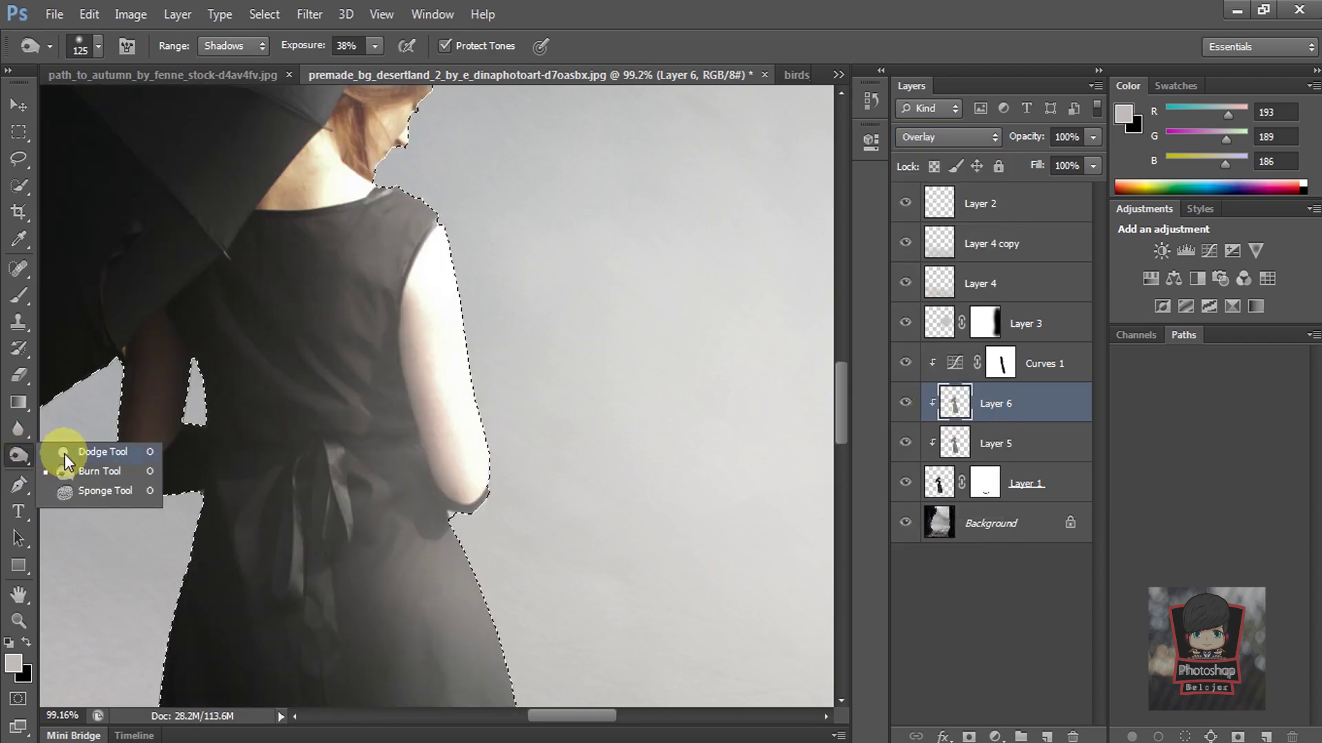
{"action": "left_click", "coordinate": [81, 452]}
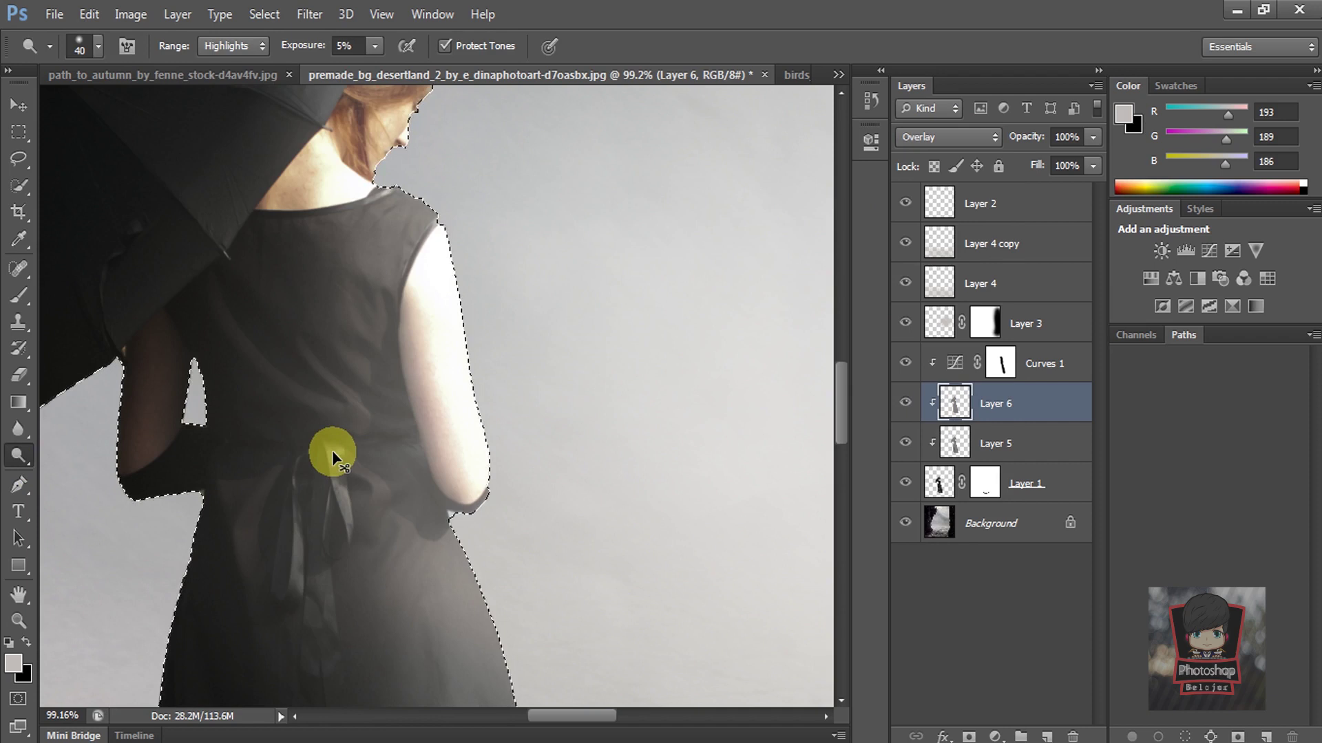
{"action": "key", "text": "ctrl+d"}
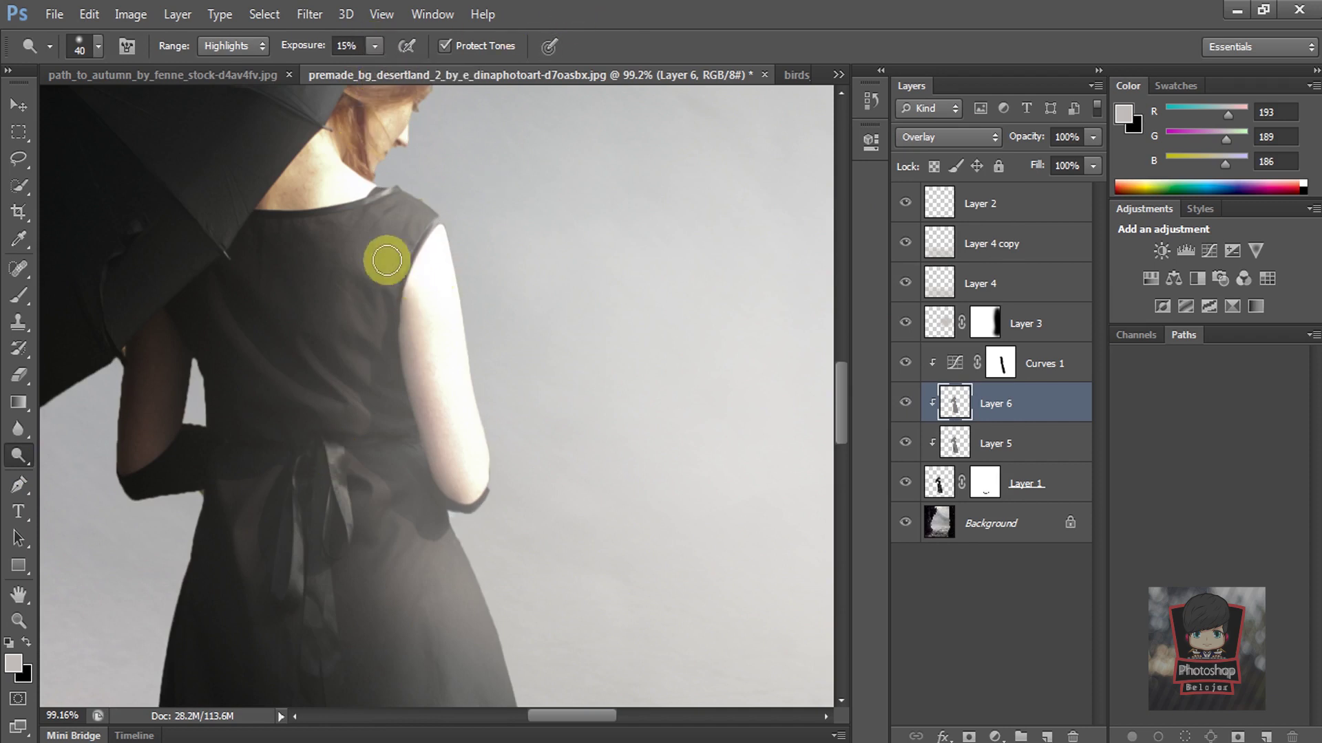
{"action": "scroll", "coordinate": [319, 165], "scroll_direction": "up", "scroll_amount": 2}
{"action": "scroll", "coordinate": [318, 165], "scroll_direction": "up", "scroll_amount": 2}
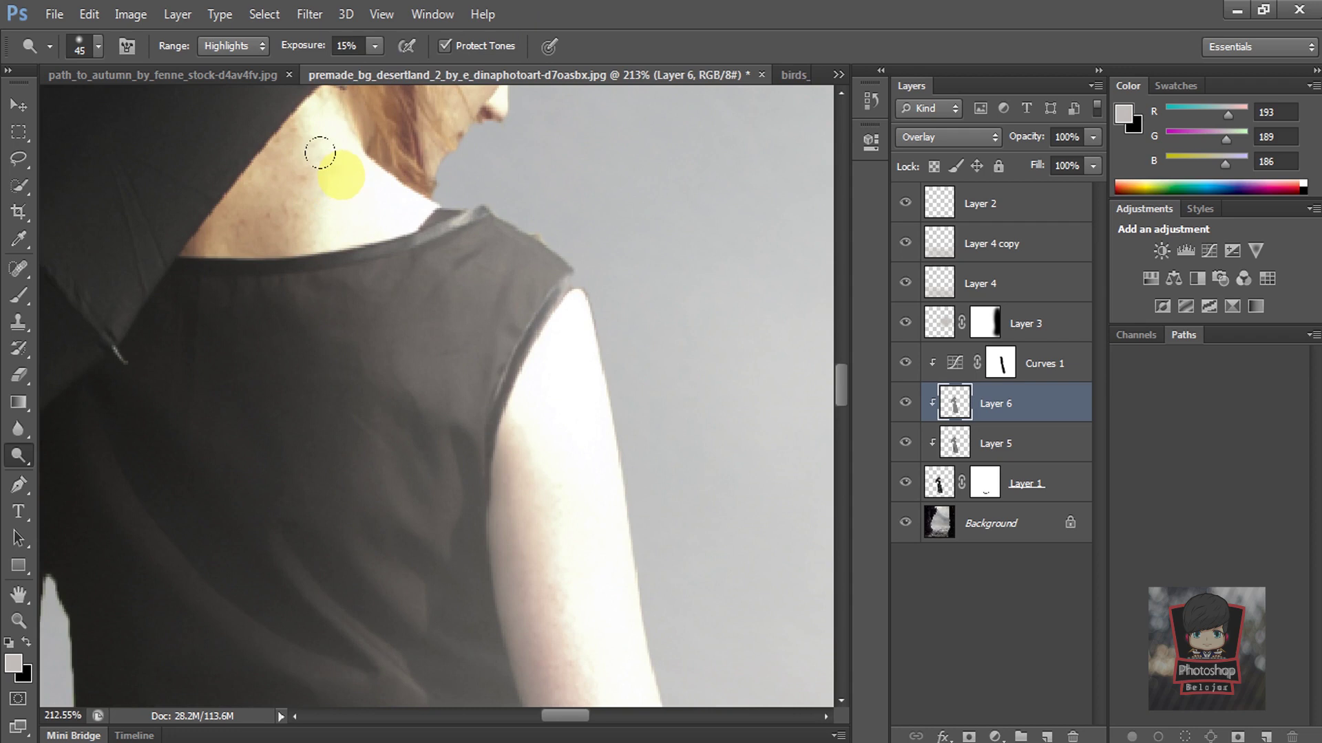
{"action": "mouse_move", "coordinate": [278, 160]}
{"action": "left_mouse_down"}
{"action": "mouse_move", "coordinate": [230, 236]}
{"action": "mouse_move", "coordinate": [271, 183]}
{"action": "mouse_move", "coordinate": [274, 290]}
{"action": "mouse_move", "coordinate": [189, 286]}
{"action": "left_mouse_up"}
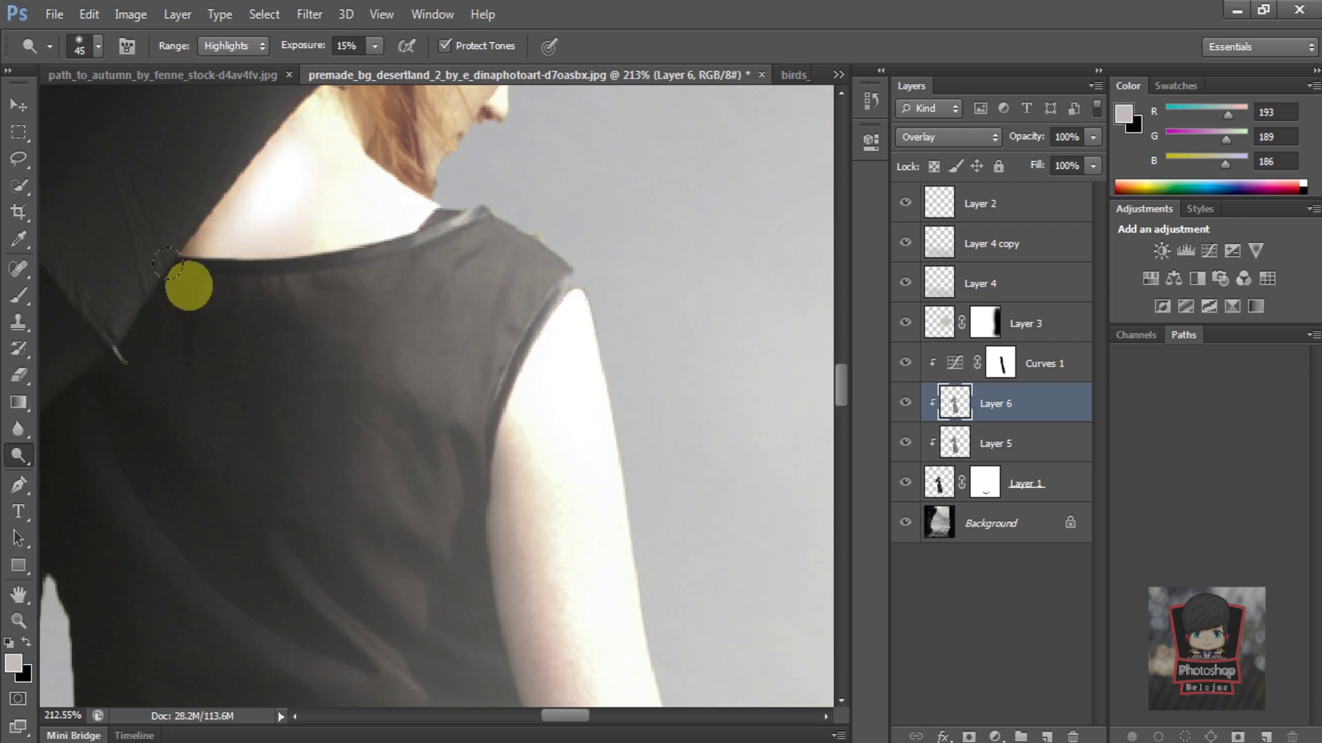
{"action": "scroll", "coordinate": [188, 287], "scroll_direction": "down", "scroll_amount": 4}
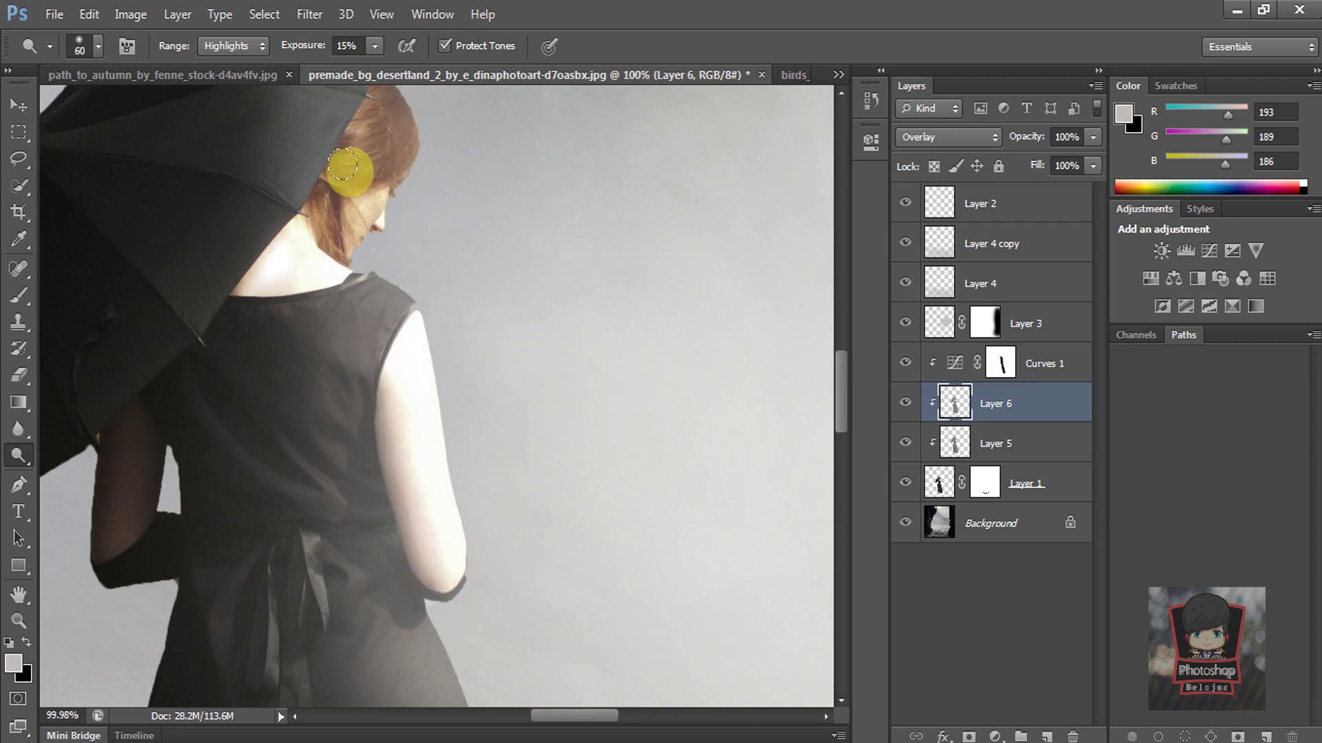
Dodge the neck below her hair and the hair toward the umbrella edge
{"action": "scroll", "coordinate": [381, 245], "scroll_direction": "up", "scroll_amount": 2}
{"action": "scroll", "coordinate": [331, 358], "scroll_direction": "up", "scroll_amount": 2}
{"action": "scroll", "coordinate": [324, 346], "scroll_direction": "up", "scroll_amount": 4}
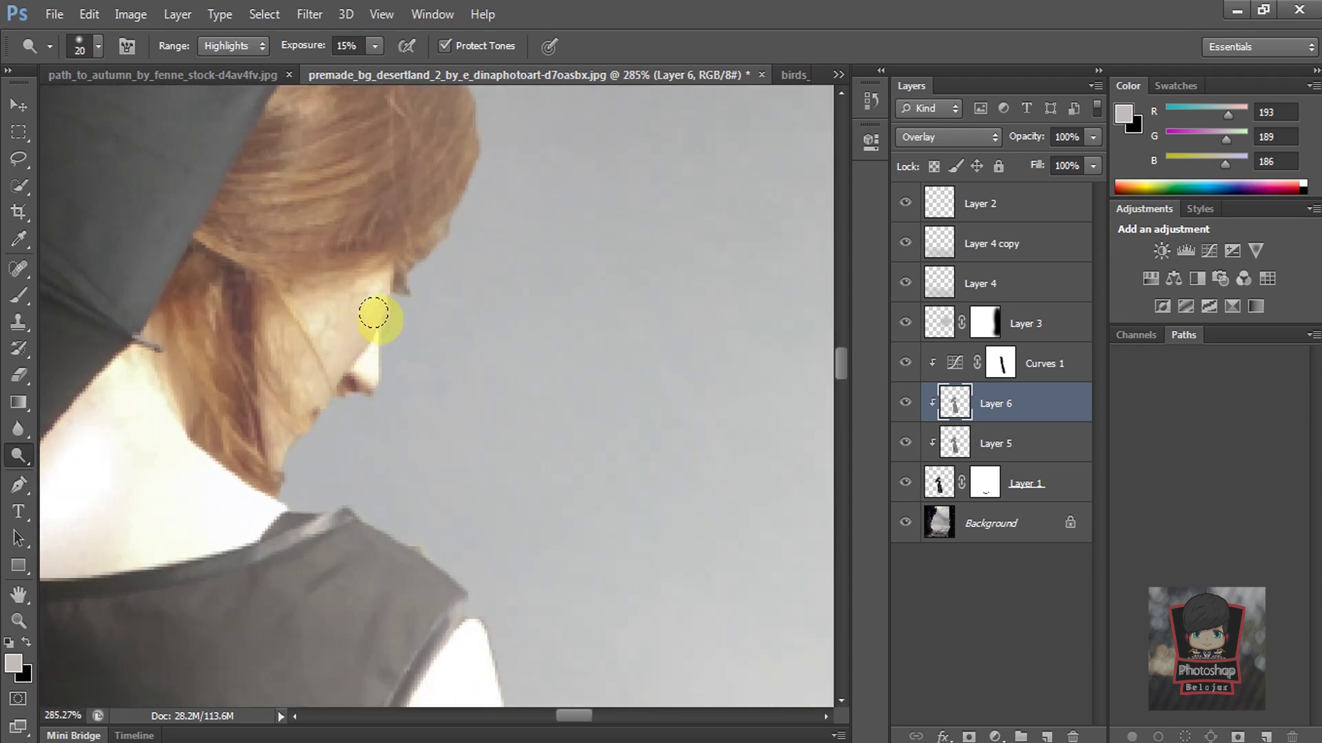
{"action": "left_click_drag", "start_coordinate": [281, 404], "coordinate": [231, 445]}
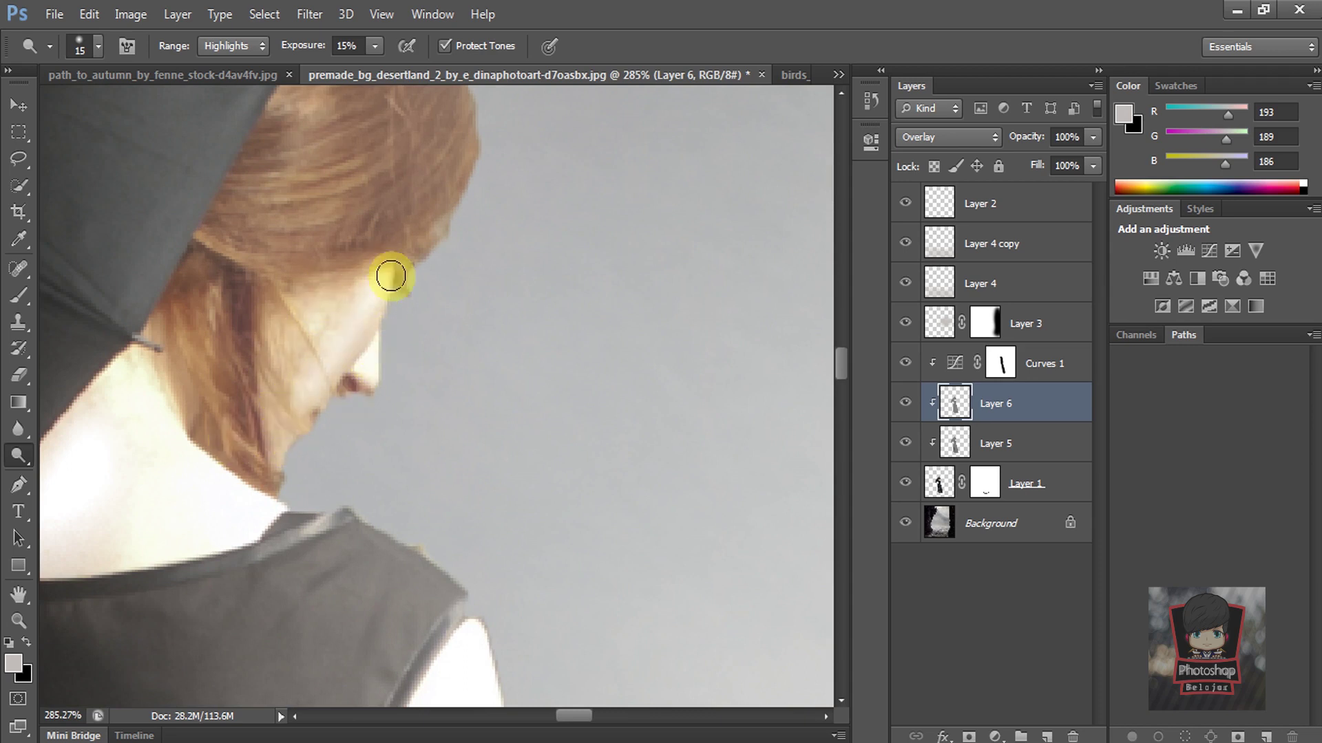
{"action": "scroll", "coordinate": [320, 313], "scroll_direction": "down", "scroll_amount": 4}
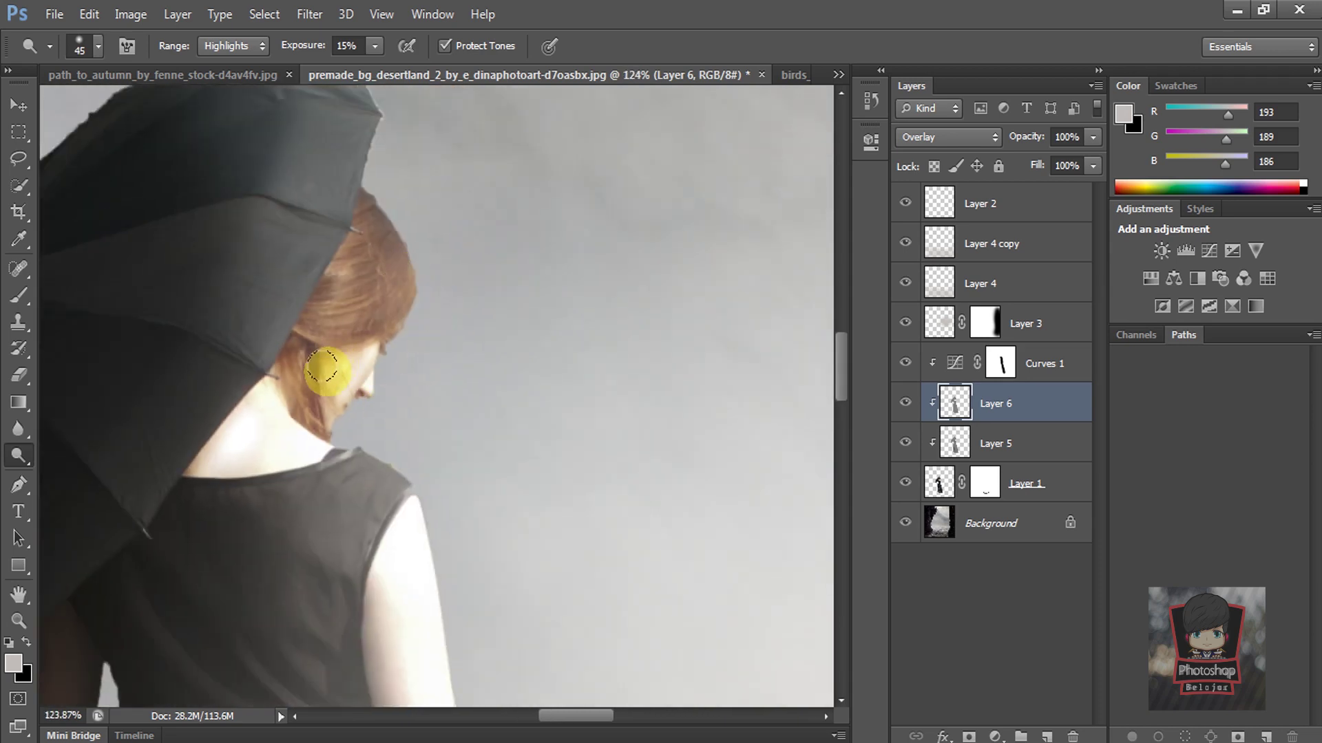
{"action": "mouse_move", "coordinate": [402, 242]}
{"action": "left_mouse_down"}
{"action": "mouse_move", "coordinate": [407, 276]}
{"action": "mouse_move", "coordinate": [390, 259]}
{"action": "mouse_move", "coordinate": [337, 276]}
{"action": "mouse_move", "coordinate": [292, 314]}
{"action": "mouse_move", "coordinate": [342, 271]}
{"action": "mouse_move", "coordinate": [453, 268]}
{"action": "mouse_move", "coordinate": [317, 384]}
{"action": "left_mouse_up"}
{"action": "scroll", "coordinate": [358, 406], "scroll_direction": "down", "scroll_amount": 5}
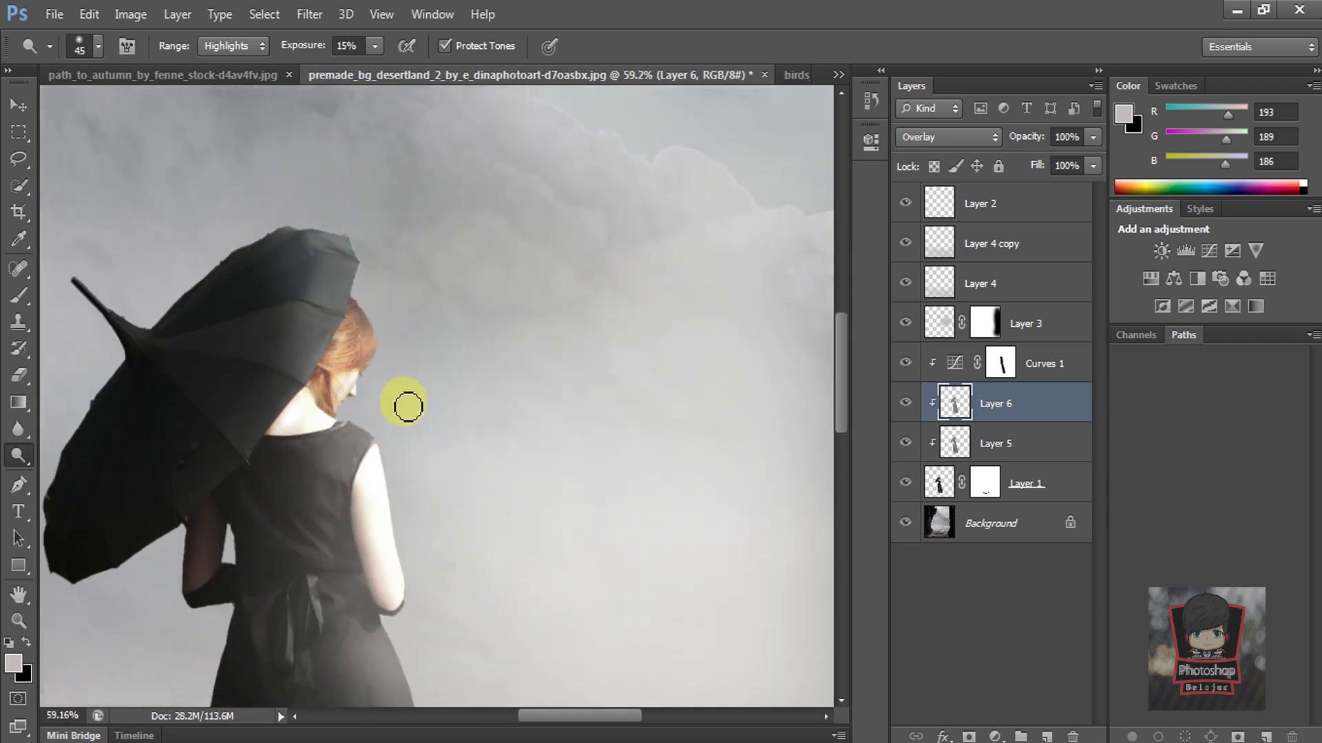
{"action": "scroll", "coordinate": [368, 438], "scroll_direction": "up", "scroll_amount": 5}
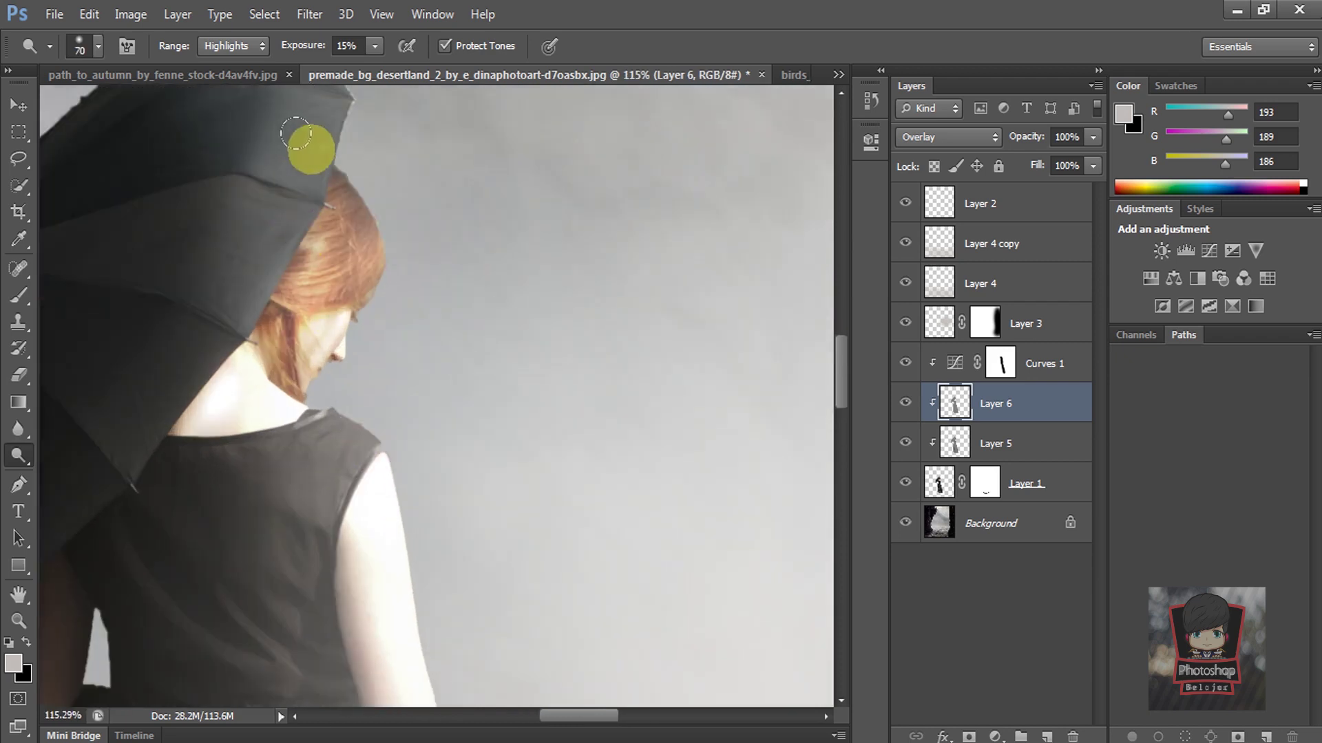
Pan across the umbrella, skirt and cracked ground, then brighten the dress ribbon
{"action": "left_click_drag", "start_coordinate": [340, 263], "coordinate": [362, 441]}
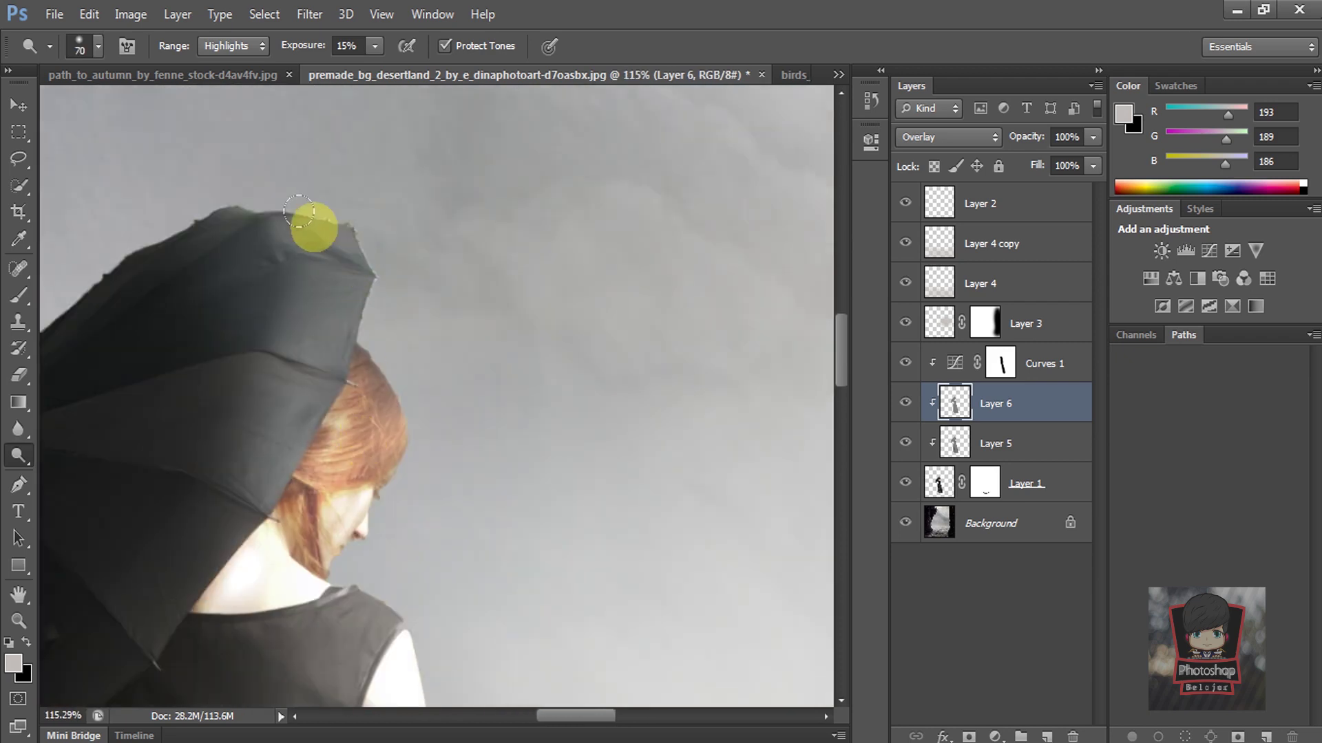
{"action": "left_click_drag", "start_coordinate": [348, 455], "coordinate": [383, 331]}
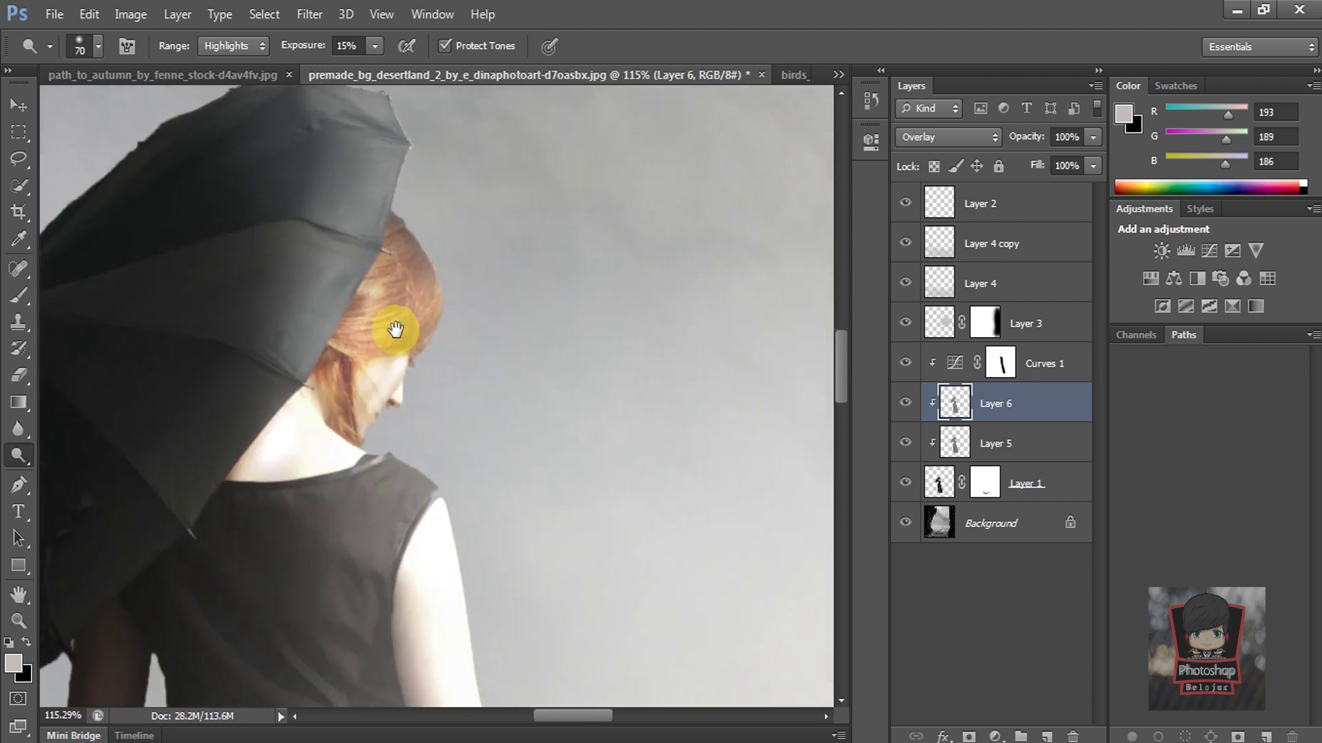
{"action": "left_click_drag", "start_coordinate": [436, 472], "coordinate": [356, 313]}
{"action": "left_click_drag", "start_coordinate": [404, 582], "coordinate": [417, 245]}
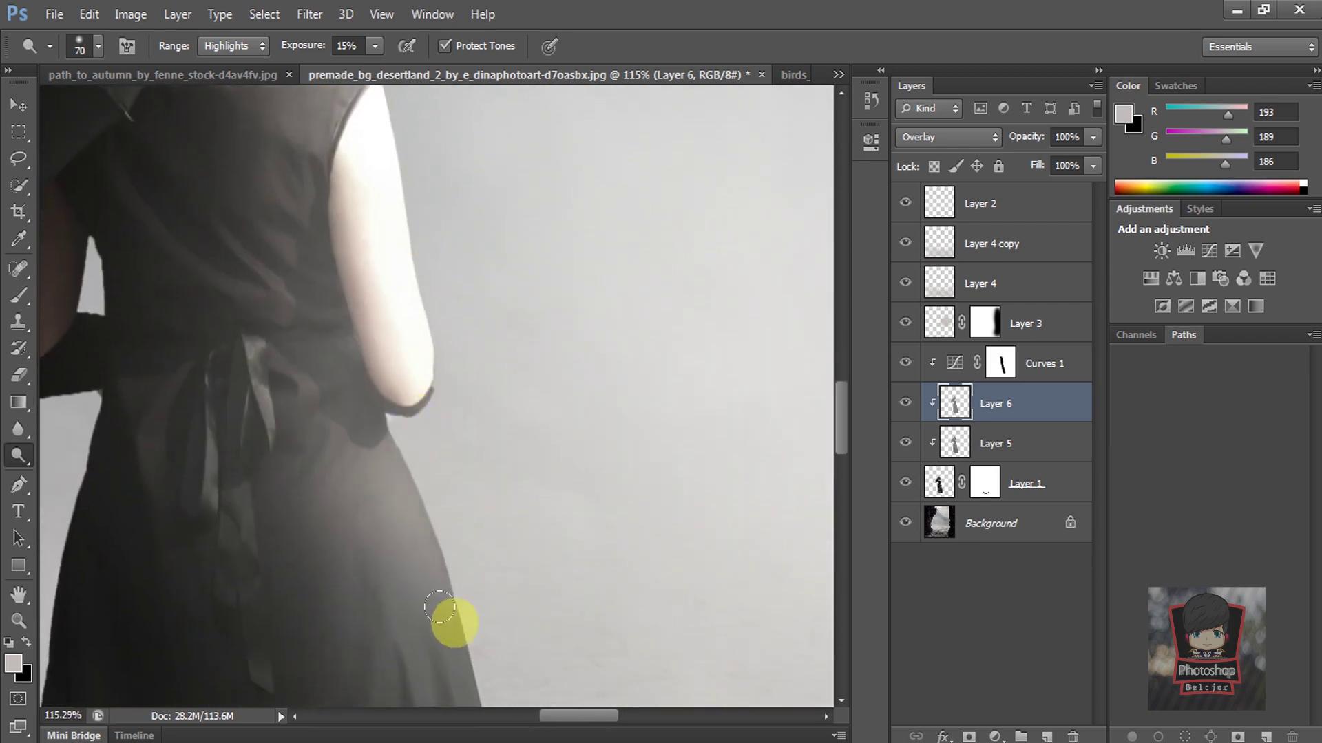
{"action": "left_click_drag", "start_coordinate": [438, 604], "coordinate": [305, 256]}
{"action": "scroll", "coordinate": [297, 362], "scroll_direction": "down", "scroll_amount": 3}
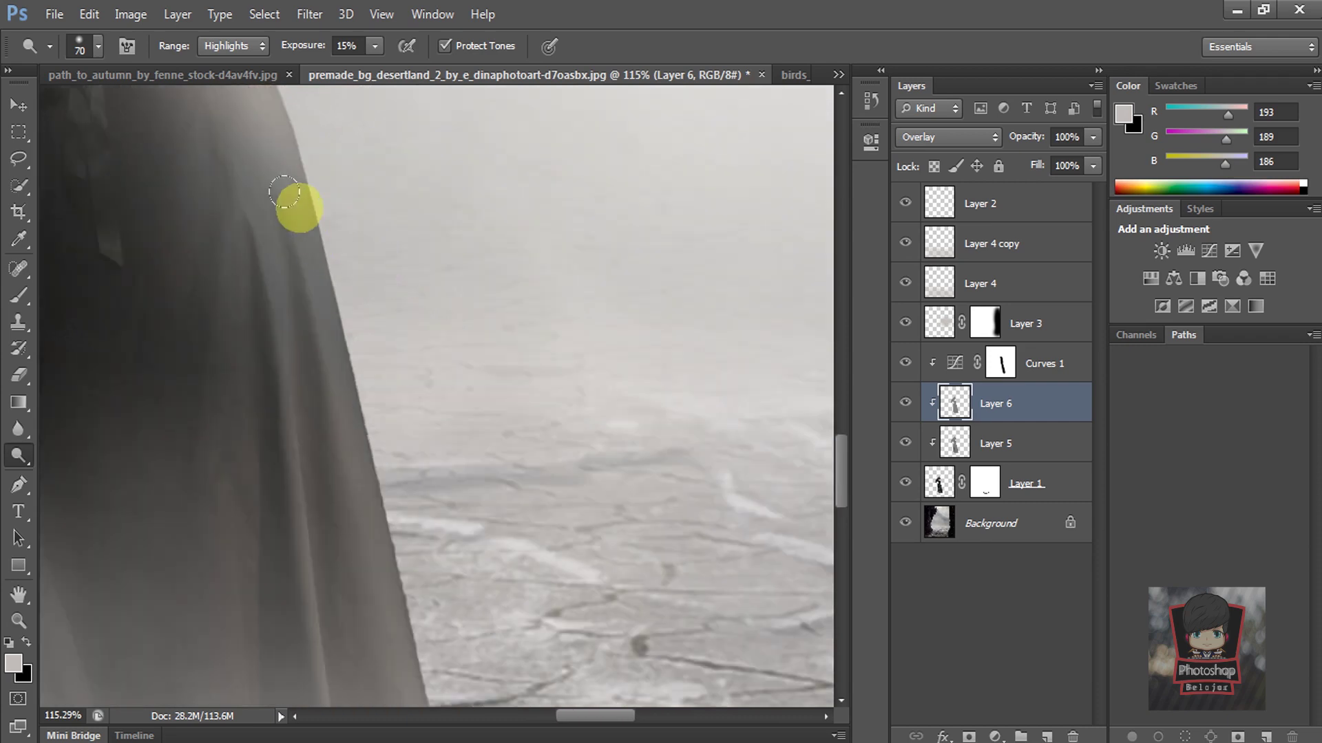
{"action": "scroll", "coordinate": [352, 316], "scroll_direction": "up", "scroll_amount": 2}
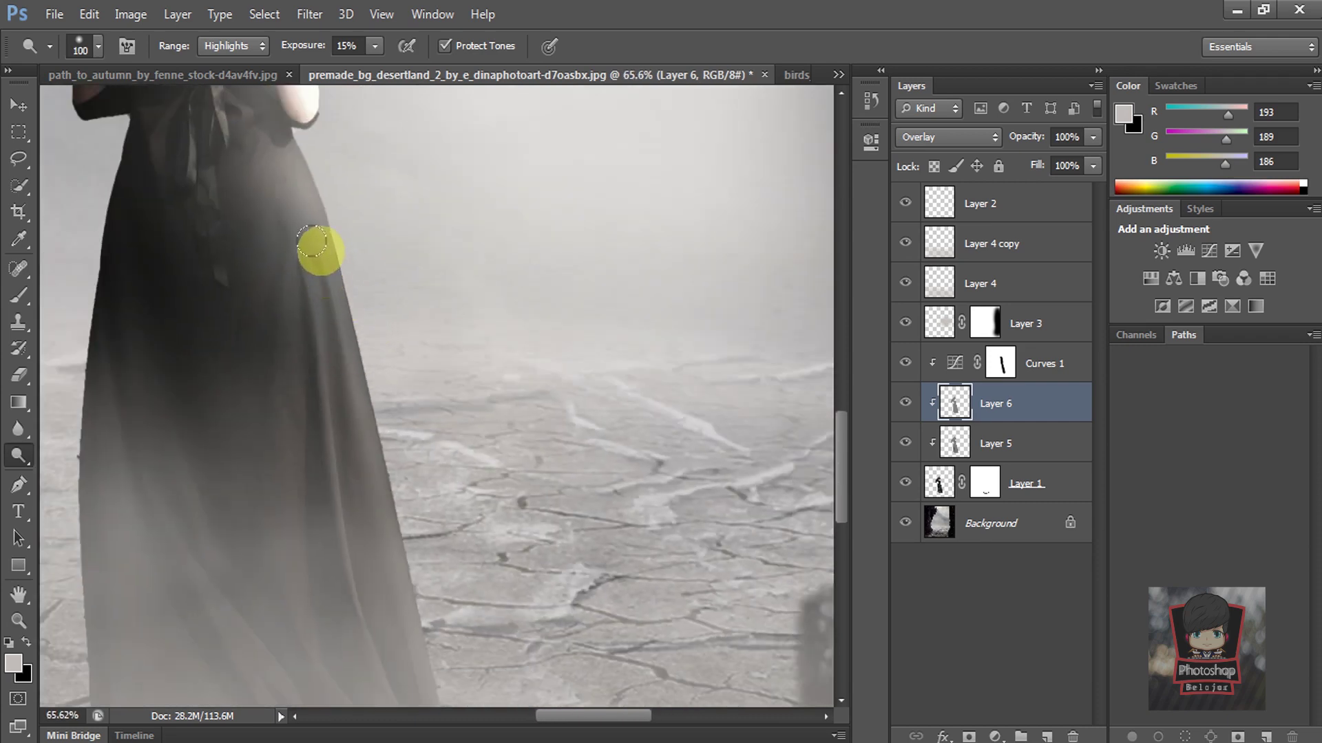
{"action": "left_click_drag", "start_coordinate": [413, 629], "coordinate": [380, 265]}
{"action": "left_click_drag", "start_coordinate": [327, 216], "coordinate": [417, 454]}
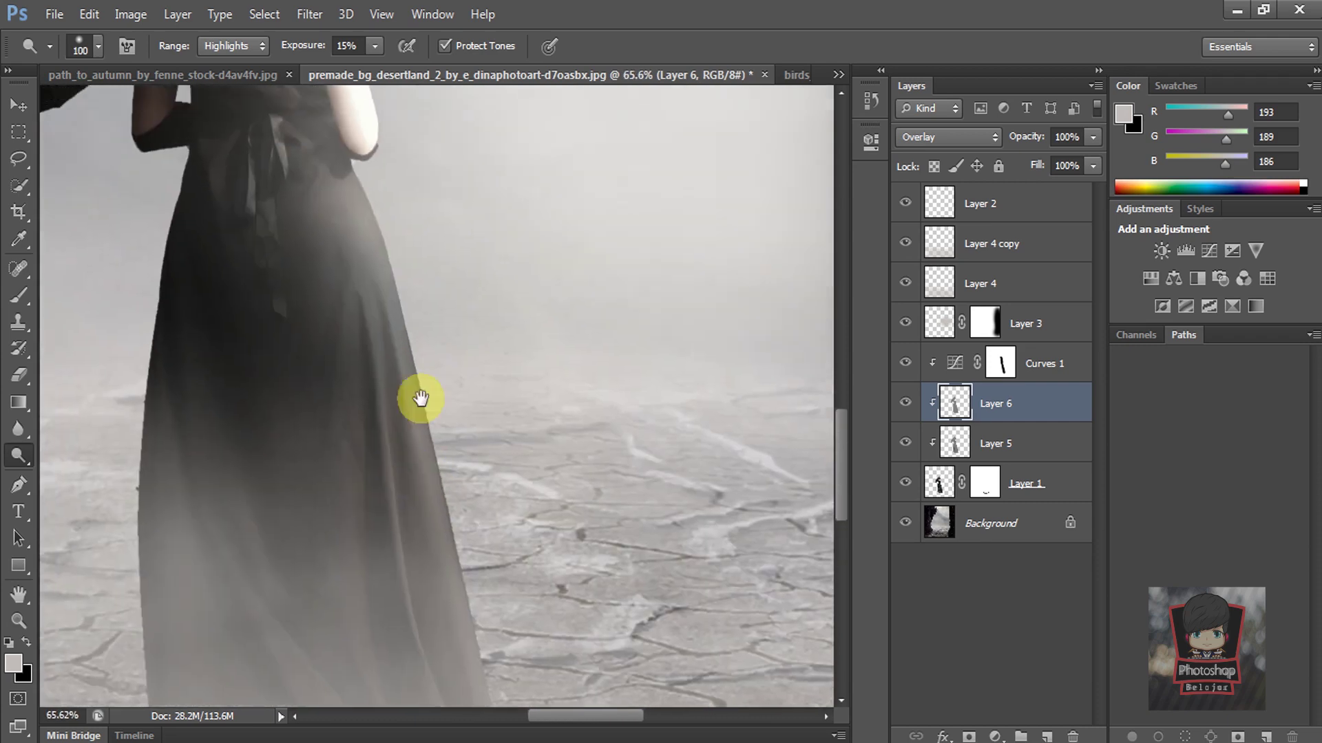
{"action": "scroll", "coordinate": [422, 545], "scroll_direction": "down", "scroll_amount": 2}
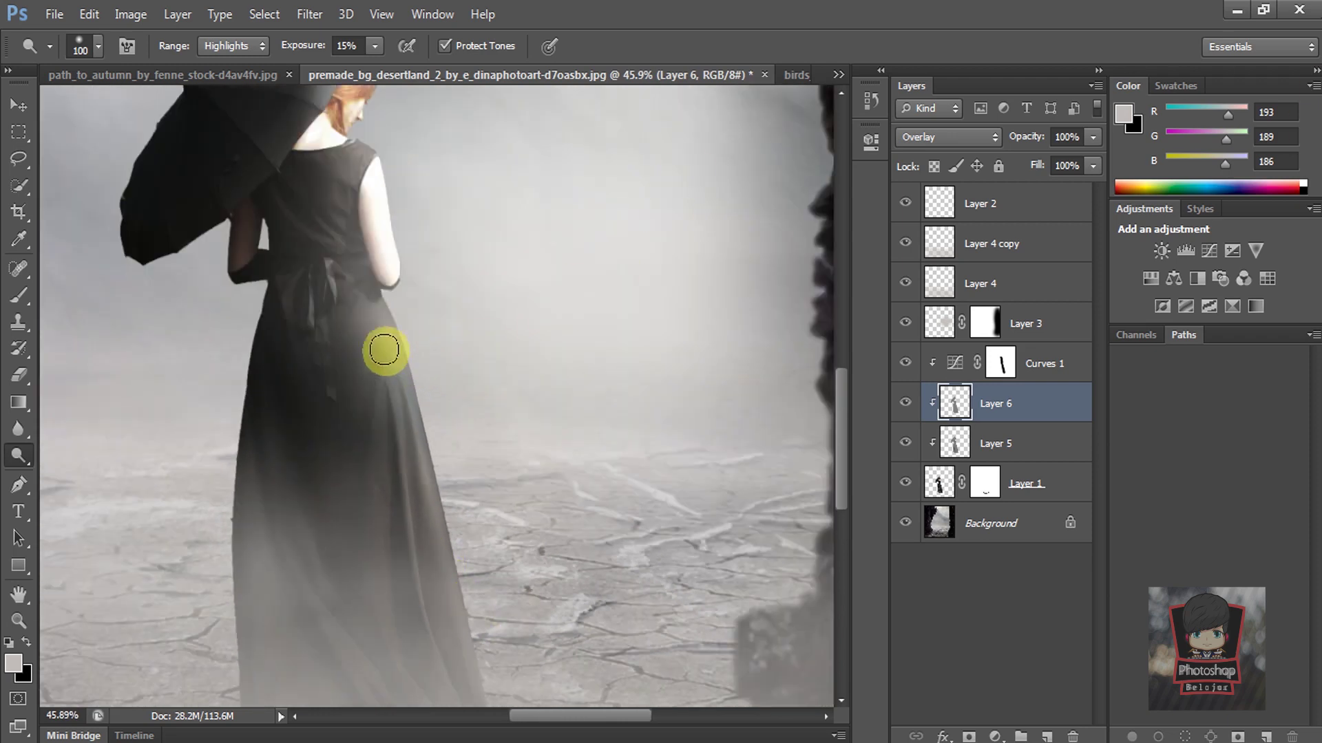
{"action": "scroll", "coordinate": [384, 200], "scroll_direction": "up", "scroll_amount": 2}
{"action": "left_click_drag", "start_coordinate": [294, 331], "coordinate": [270, 388]}
Dodge the woman's neck, hair and arm once more, then zoom back out
{"action": "scroll", "coordinate": [378, 481], "scroll_direction": "up", "scroll_amount": 4}
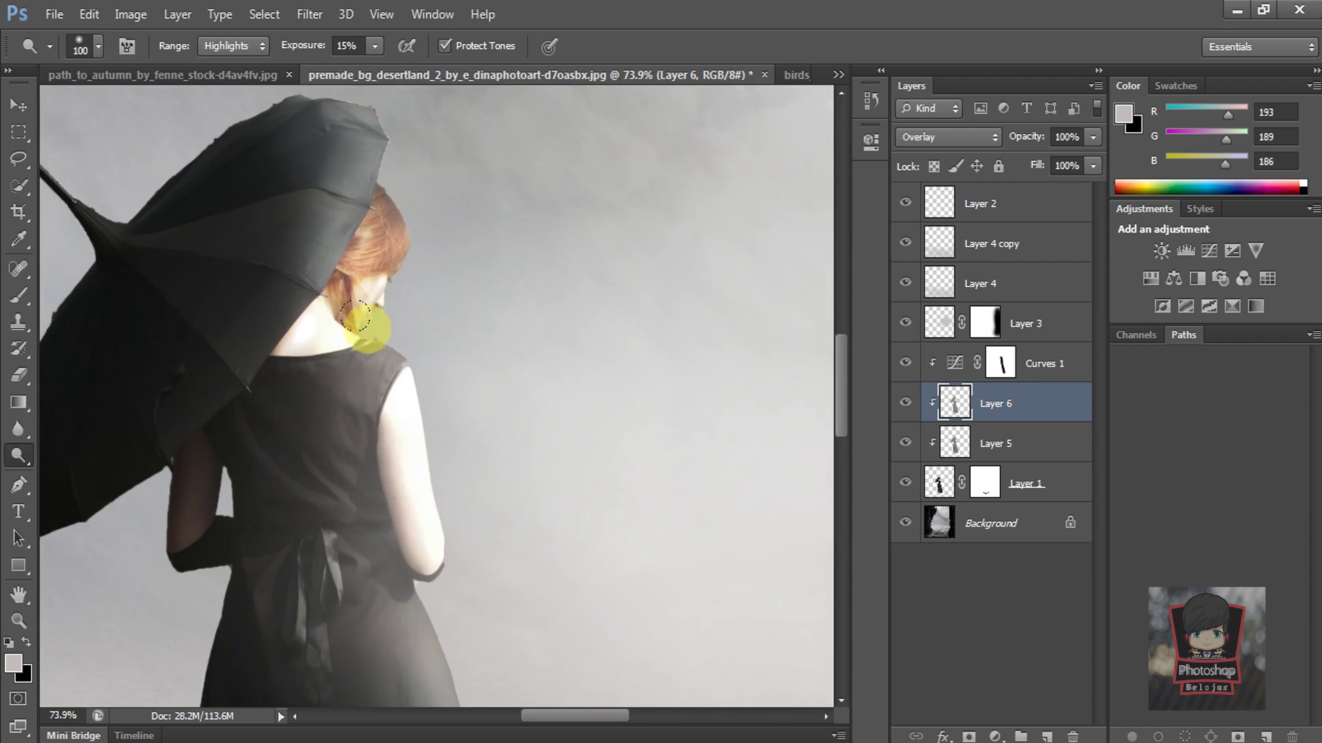
{"action": "mouse_move", "coordinate": [342, 292]}
{"action": "left_mouse_down"}
{"action": "mouse_move", "coordinate": [325, 206]}
{"action": "mouse_move", "coordinate": [292, 295]}
{"action": "mouse_move", "coordinate": [181, 413]}
{"action": "left_mouse_up"}
{"action": "scroll", "coordinate": [181, 413], "scroll_direction": "down", "scroll_amount": 2}
{"action": "scroll", "coordinate": [369, 289], "scroll_direction": "down", "scroll_amount": 1}
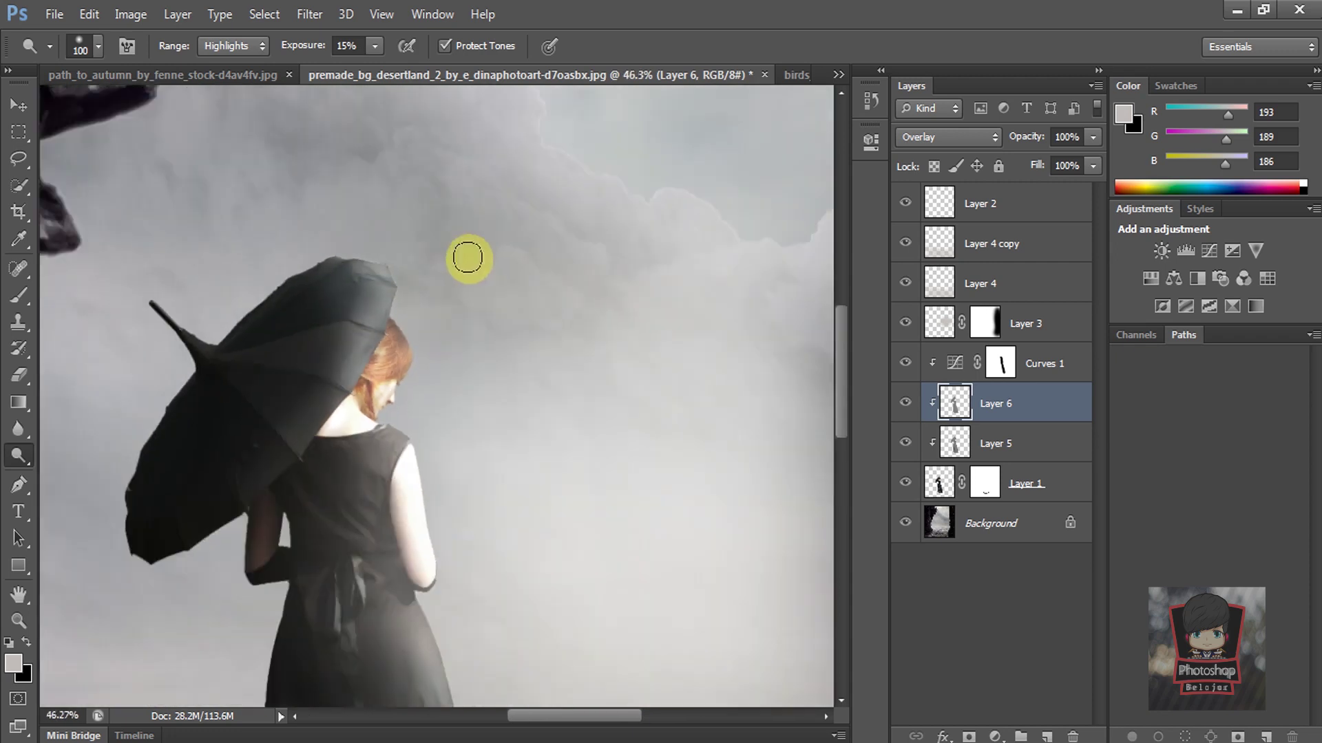
{"action": "scroll", "coordinate": [466, 259], "scroll_direction": "down", "scroll_amount": 1}
{"action": "scroll", "coordinate": [506, 312], "scroll_direction": "down", "scroll_amount": 1}
Toggle Layer 6 to compare the dodging, then select Layer 4 and briefly hide it
{"action": "left_click", "coordinate": [906, 404]}
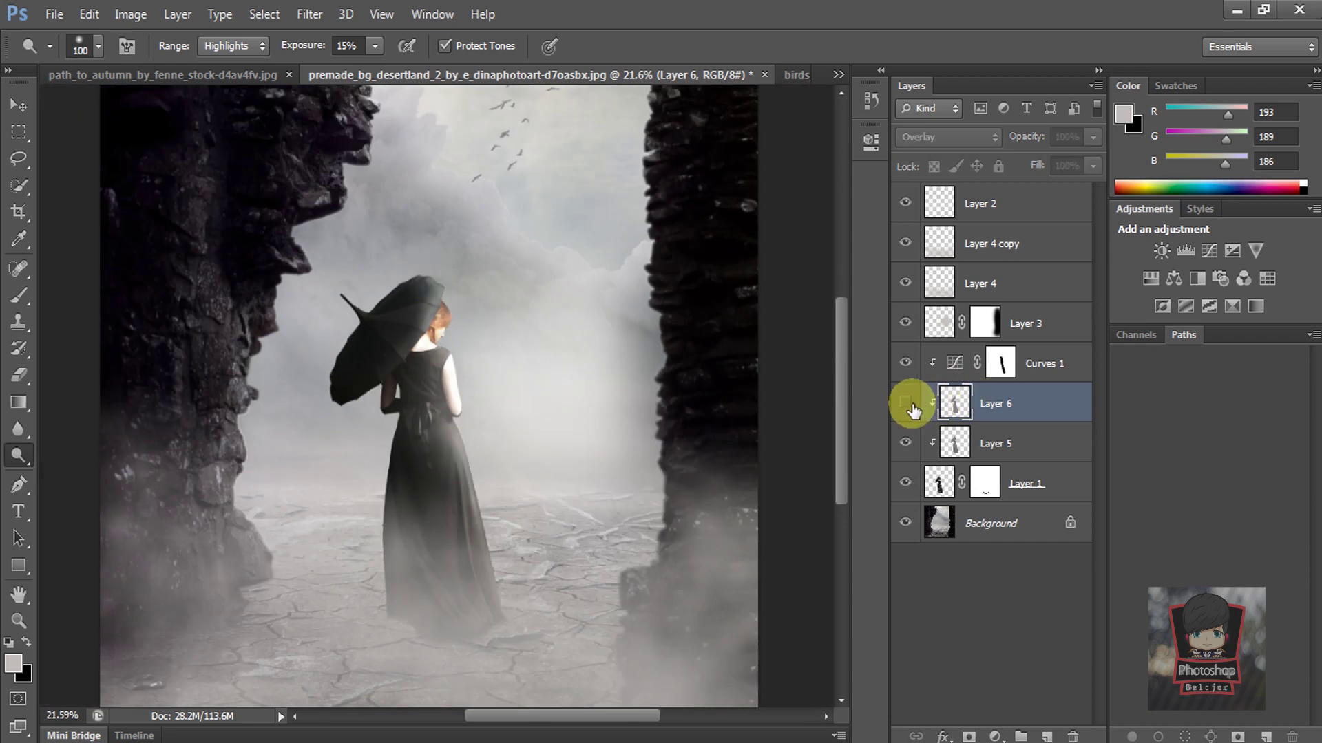
{"action": "scroll", "coordinate": [689, 371], "scroll_direction": "down", "scroll_amount": 1}
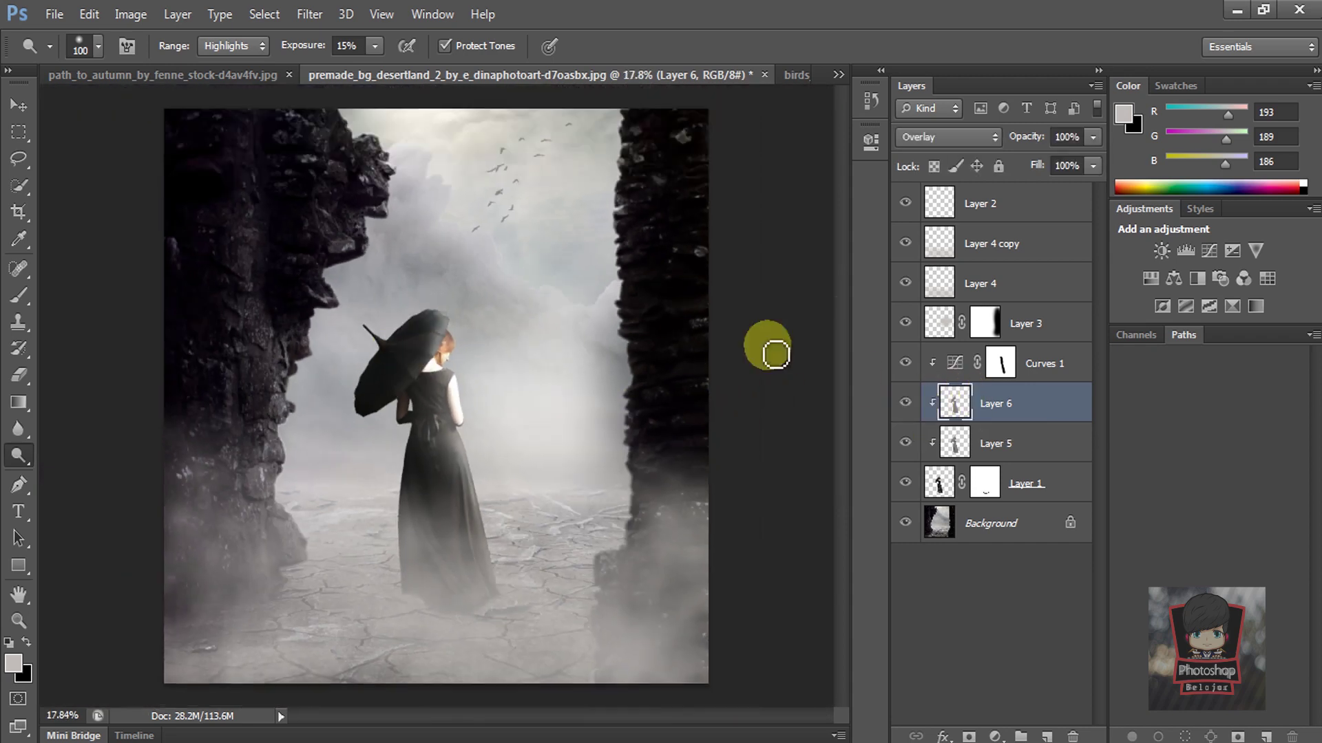
{"action": "left_click", "coordinate": [923, 293]}
{"action": "left_click", "coordinate": [909, 284]}
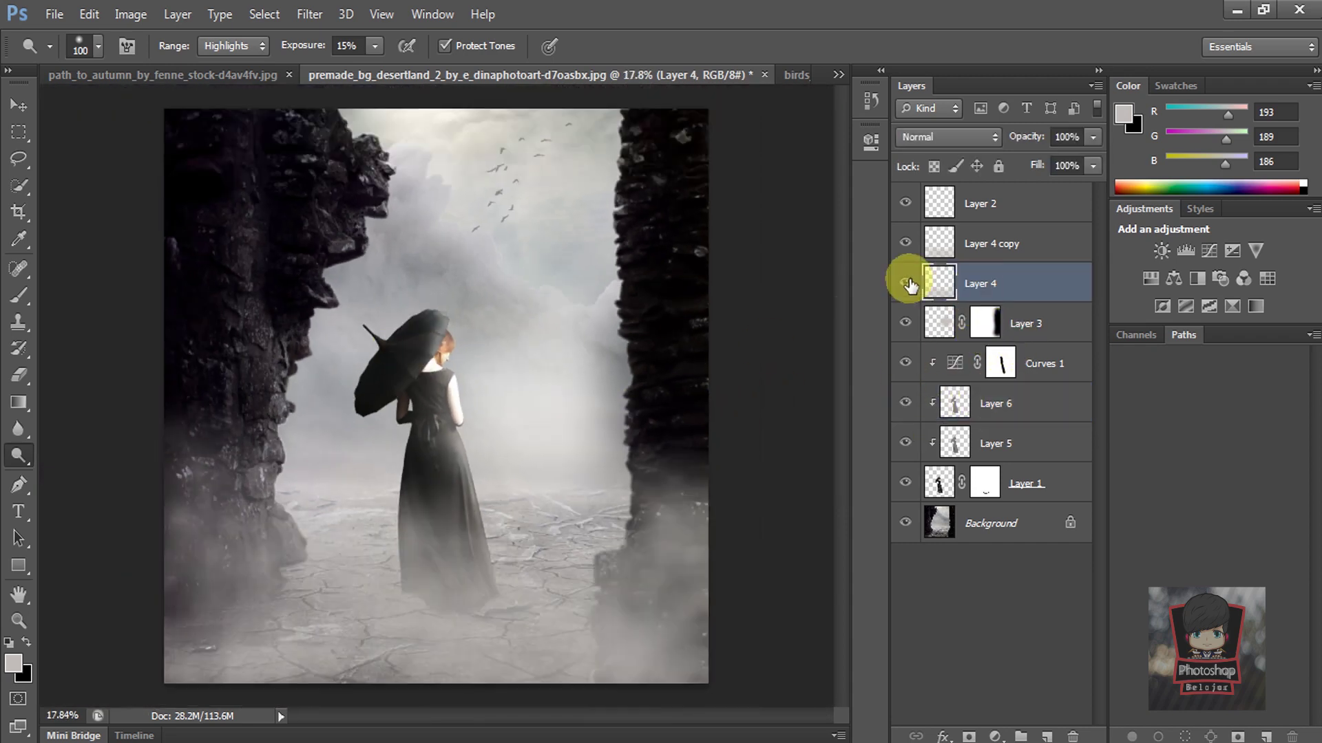
Fade Layer 4's fog with a layer mask and a black-to-white gradient
{"action": "left_click", "coordinate": [970, 736]}
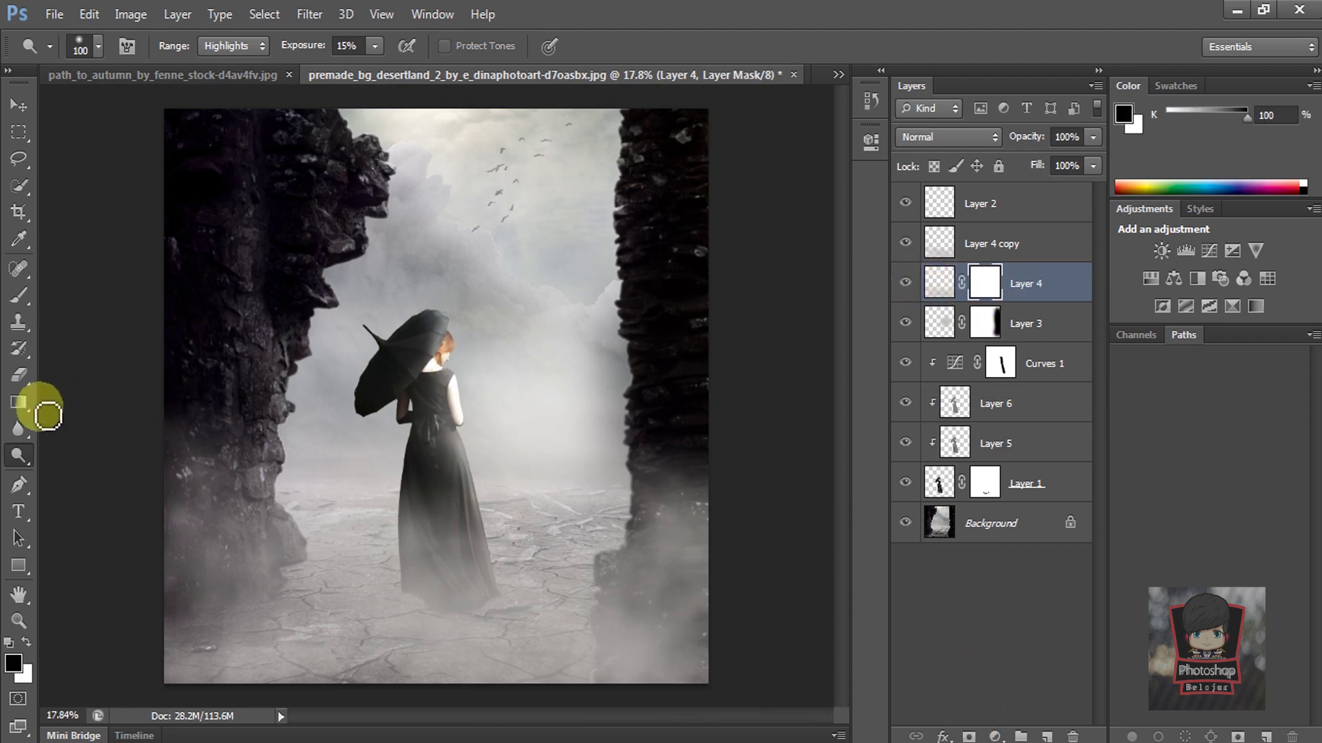
{"action": "left_click", "coordinate": [19, 402]}
{"action": "left_click_drag", "start_coordinate": [439, 555], "coordinate": [443, 605]}
Check Layer 4 copy, then add a new empty Layer 7 above Layer 3
{"action": "left_click", "coordinate": [19, 105]}
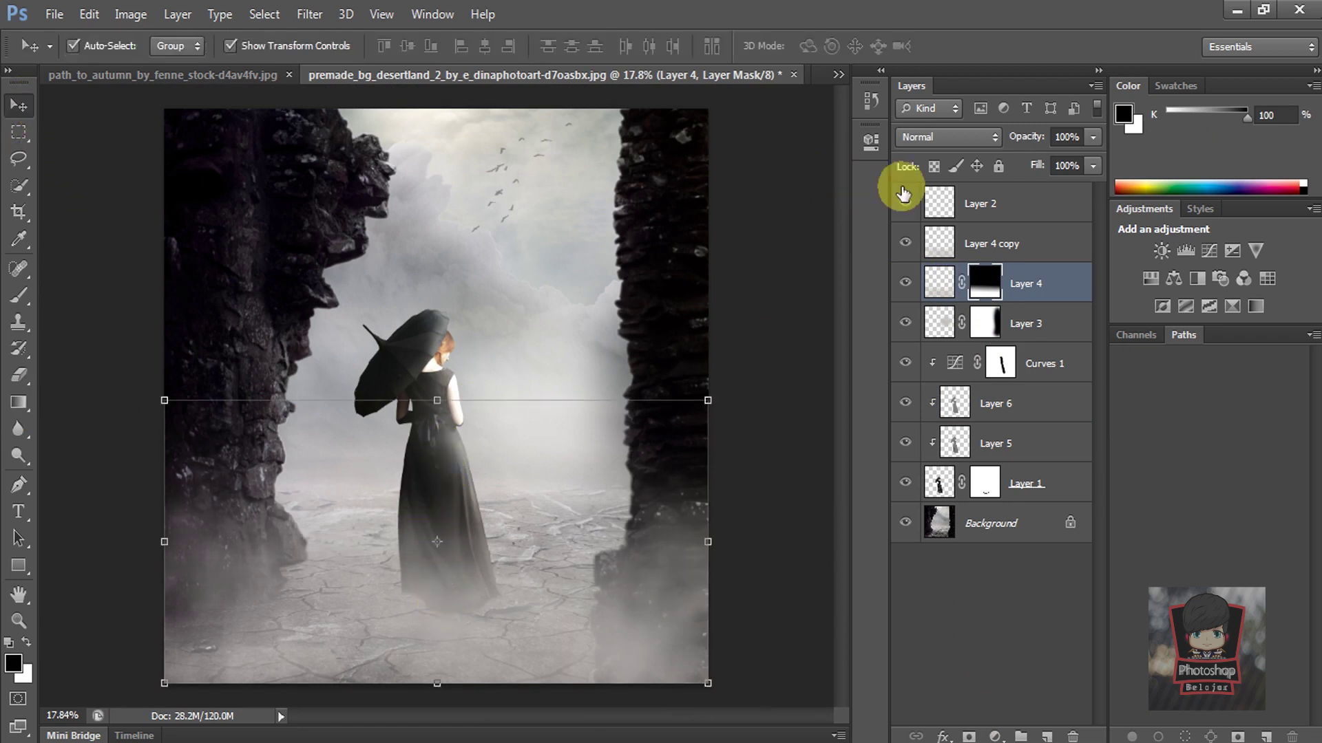
{"action": "left_click", "coordinate": [1001, 241]}
{"action": "left_click", "coordinate": [905, 244]}
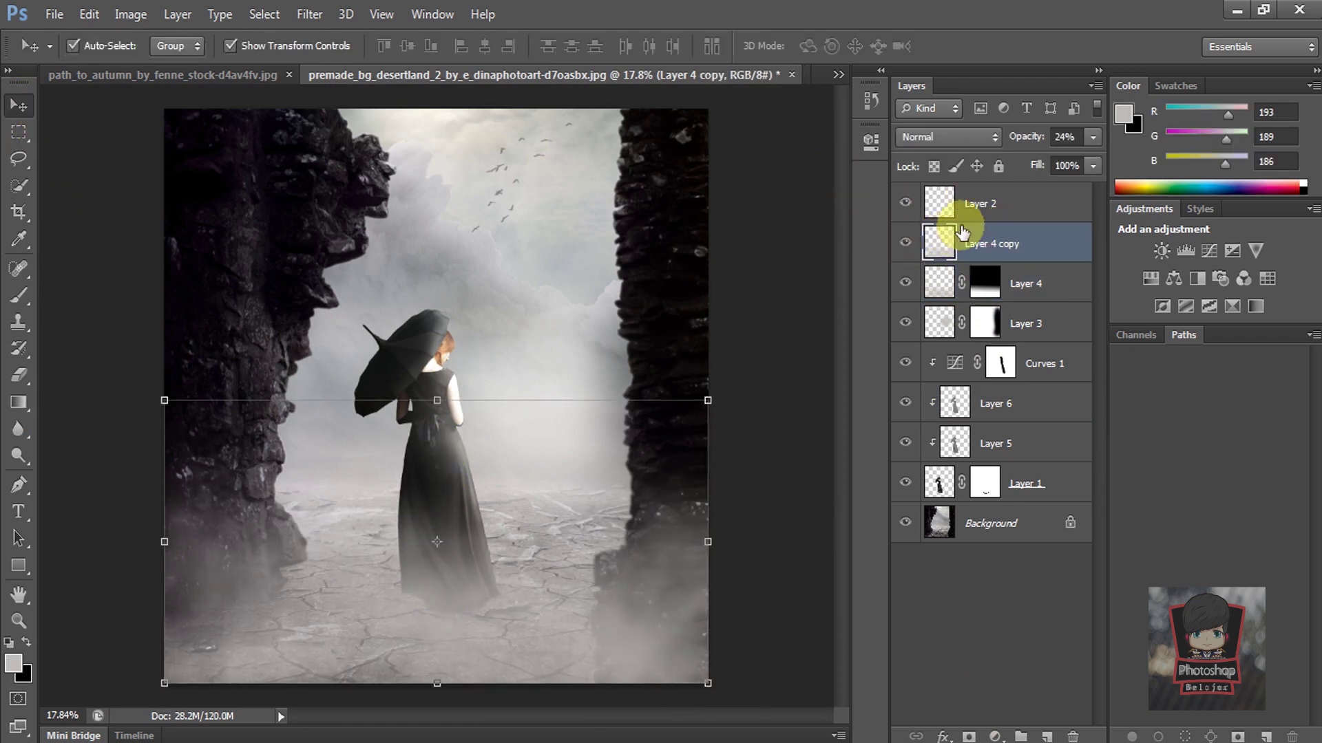
{"action": "left_click", "coordinate": [938, 203]}
{"action": "left_click", "coordinate": [1020, 318]}
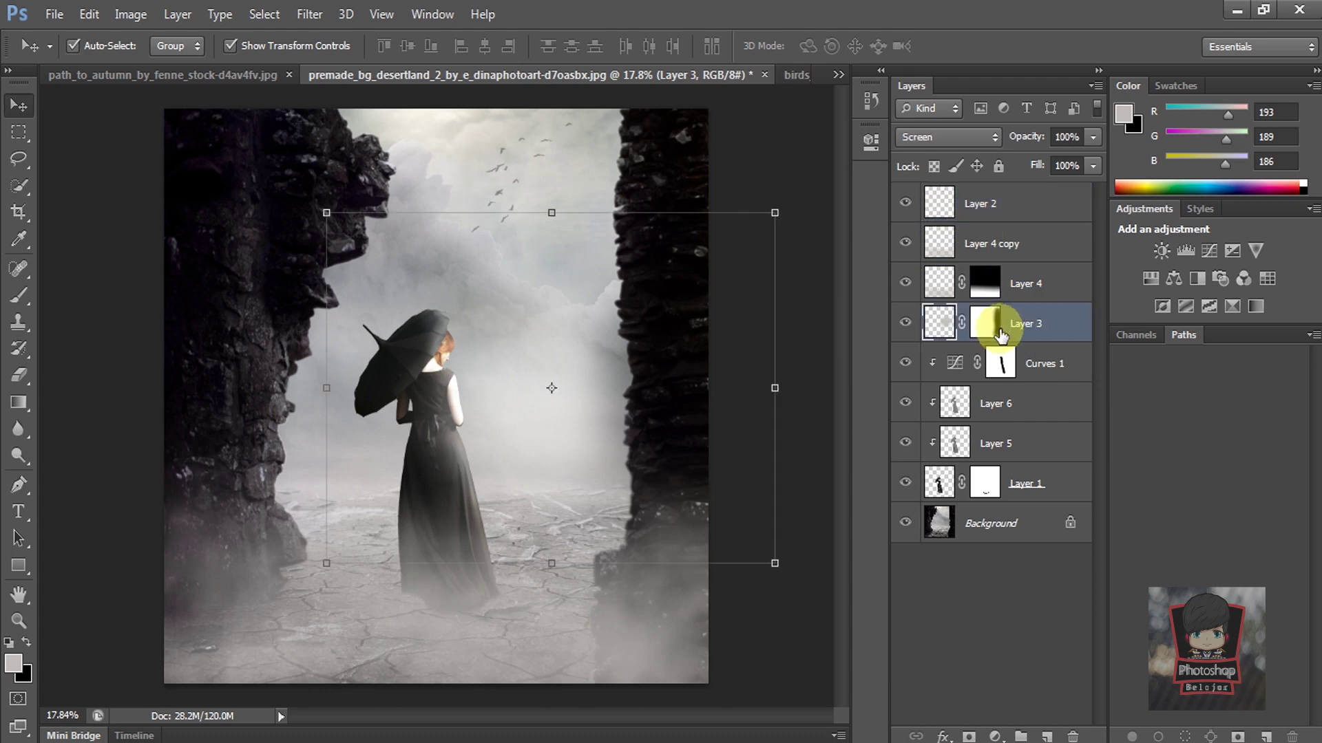
{"action": "left_click", "coordinate": [1048, 737]}
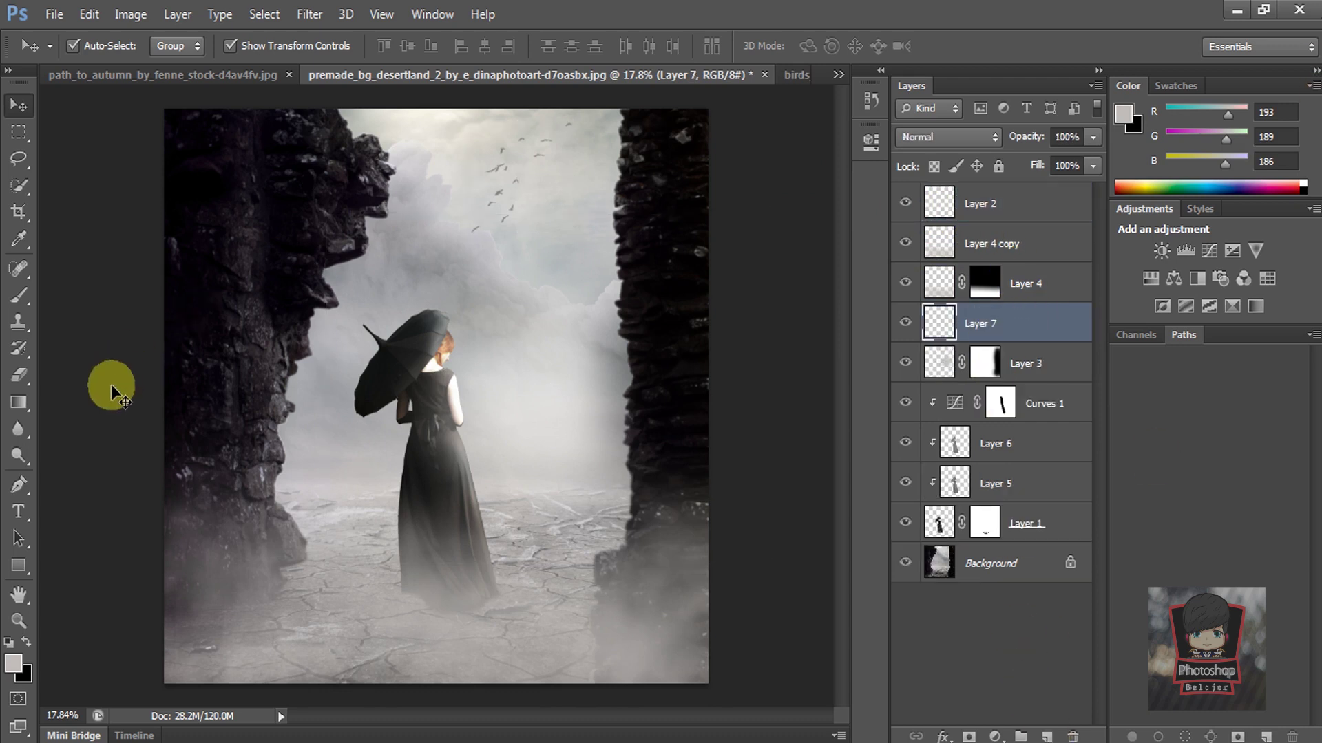
Set the foreground colour to a pale light yellow
{"action": "left_click", "coordinate": [14, 662]}
{"action": "left_click", "coordinate": [689, 416]}
{"action": "left_click_drag", "start_coordinate": [424, 221], "coordinate": [474, 178]}
{"action": "left_click", "coordinate": [809, 172]}
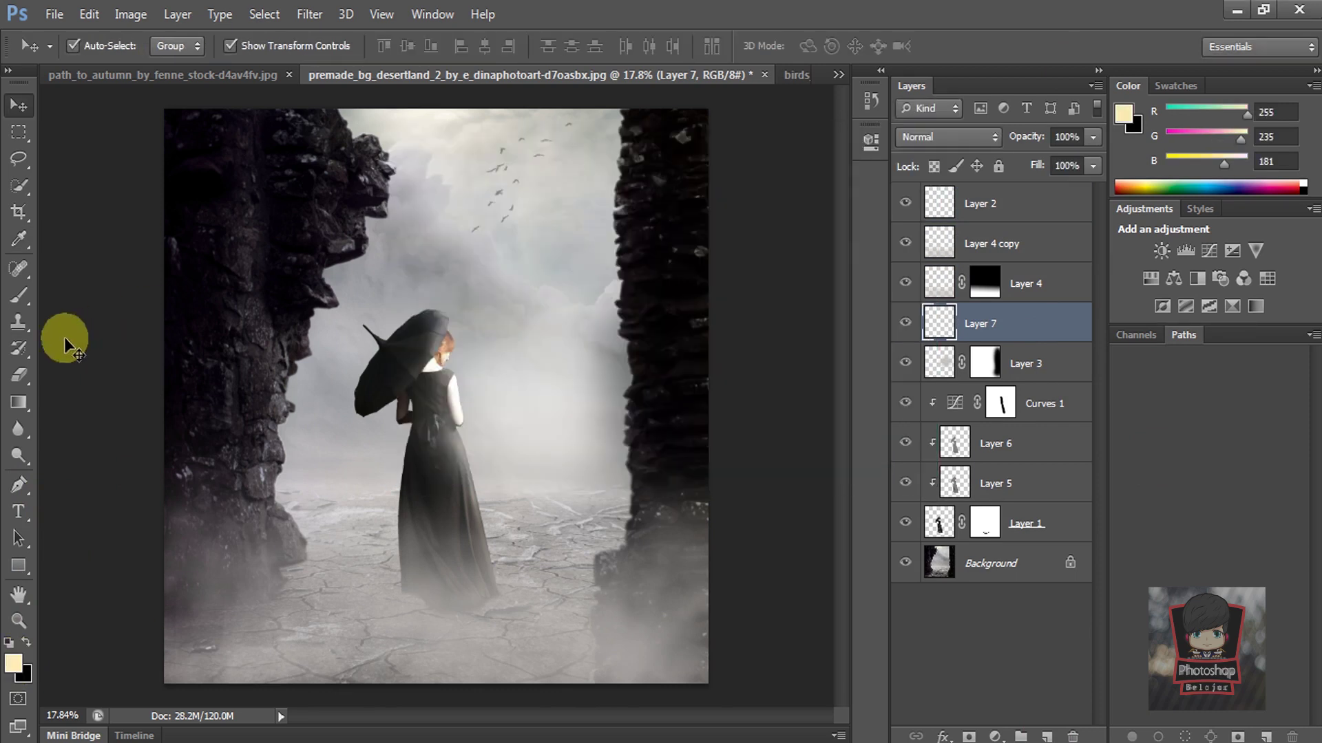
Paint a soft cream glow behind the woman with a fully soft brush
{"action": "left_click", "coordinate": [19, 296]}
{"action": "left_click", "coordinate": [98, 46]}
{"action": "left_click", "coordinate": [142, 169]}
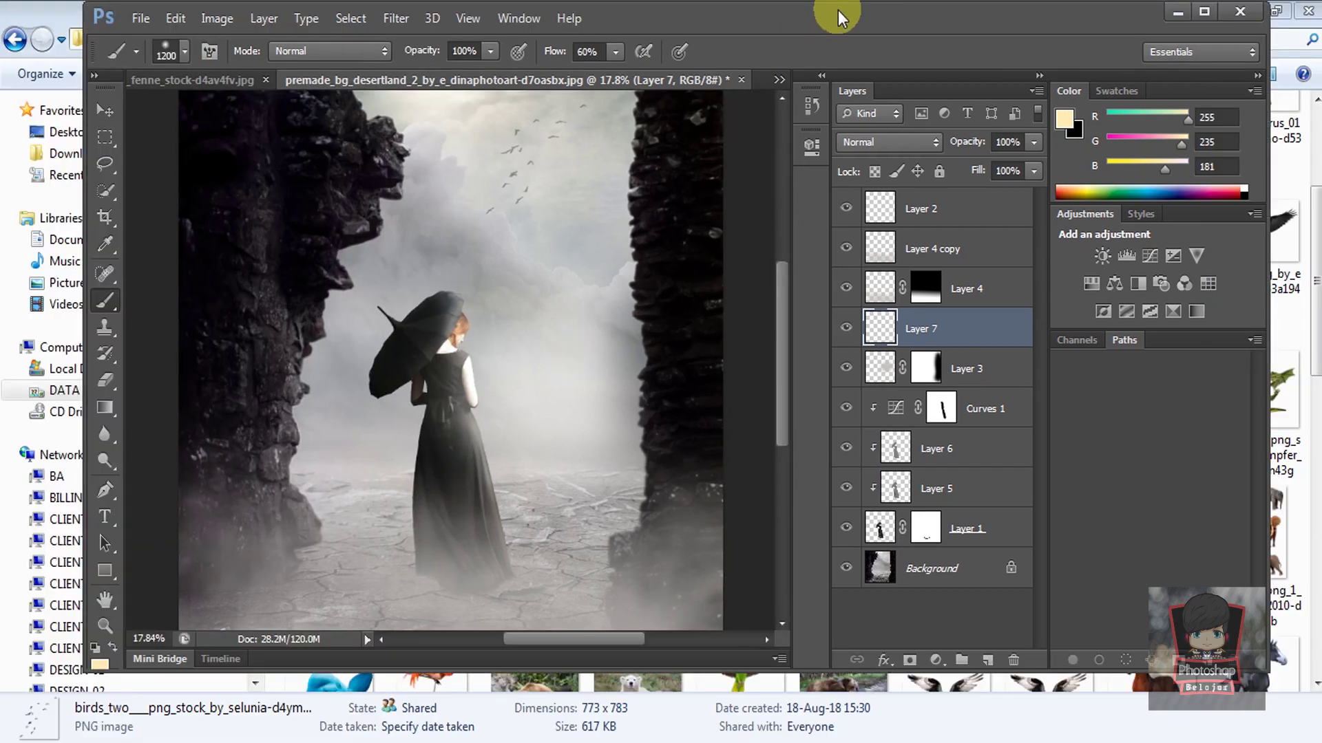
{"action": "double_click", "coordinate": [839, 19]}
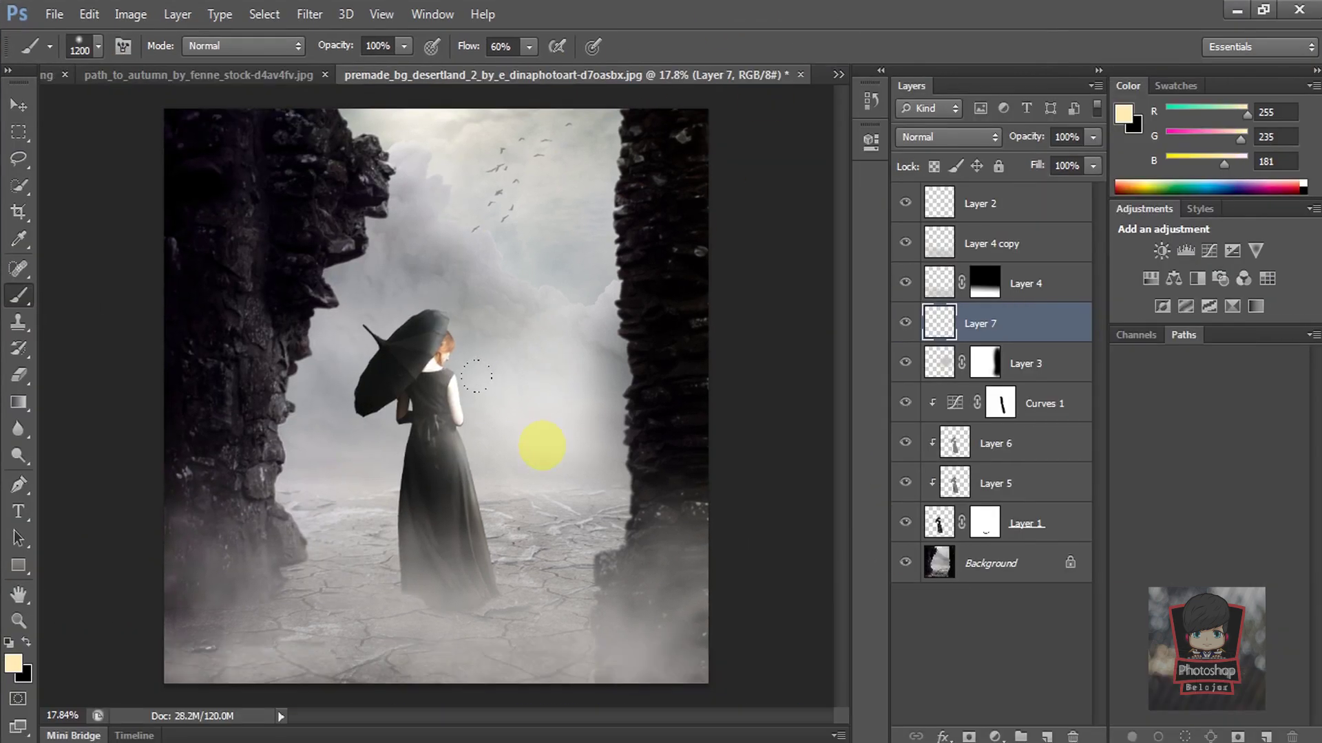
{"action": "left_click", "coordinate": [498, 382]}
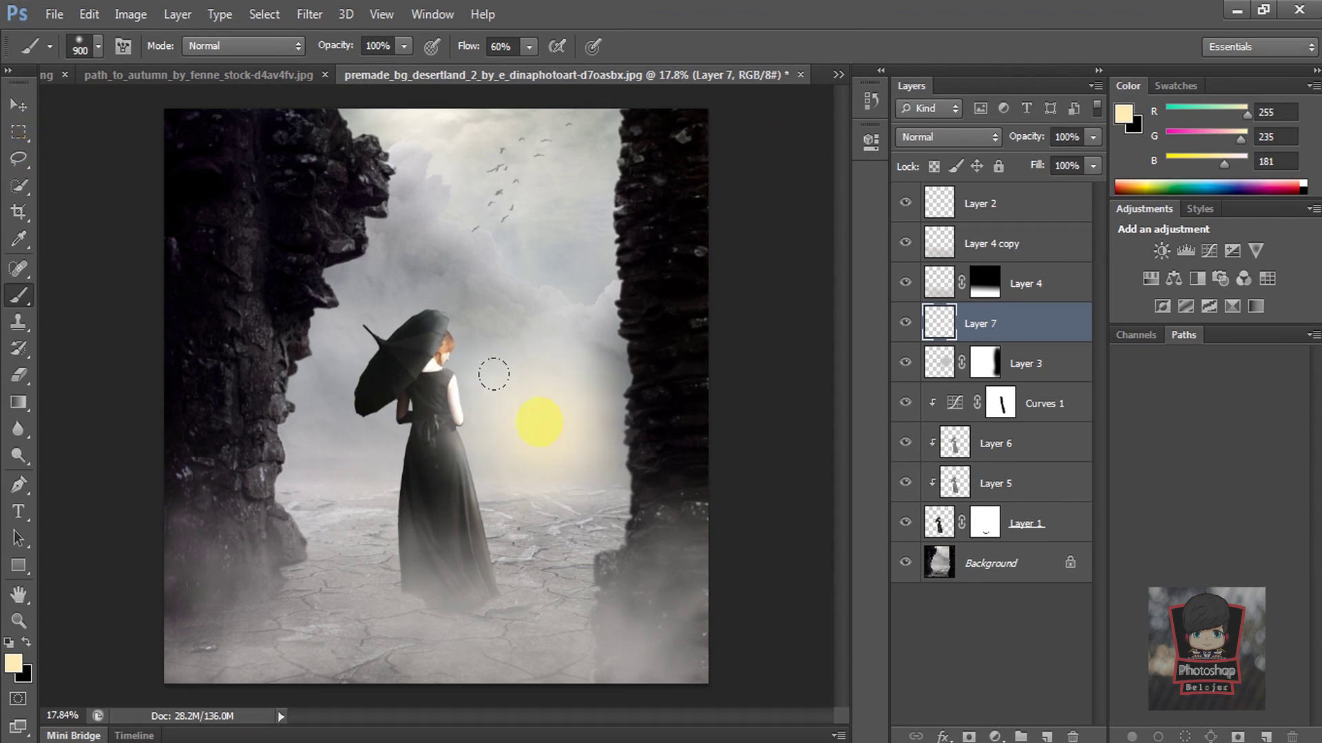
Stretch the glow wider both ways and move Layer 7 just above the Background
{"action": "left_click", "coordinate": [18, 105]}
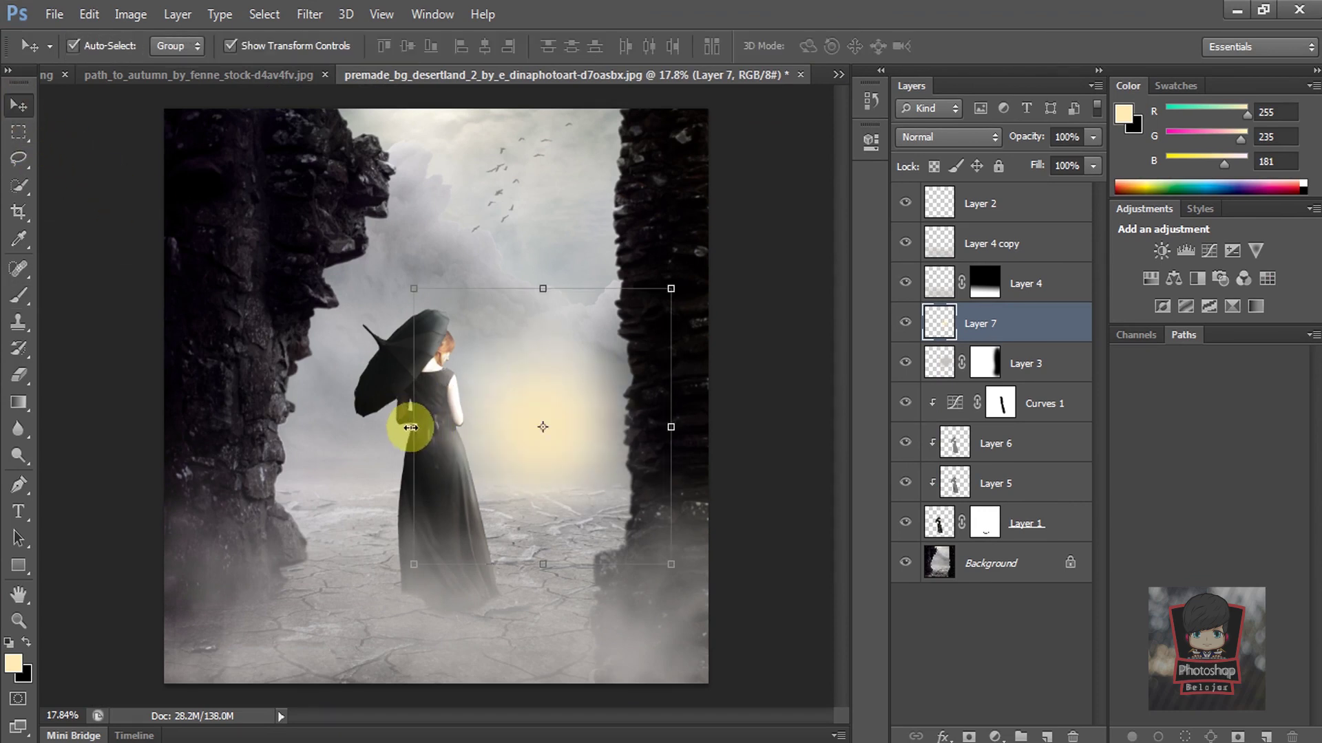
{"action": "left_click_drag", "start_coordinate": [410, 428], "coordinate": [208, 427]}
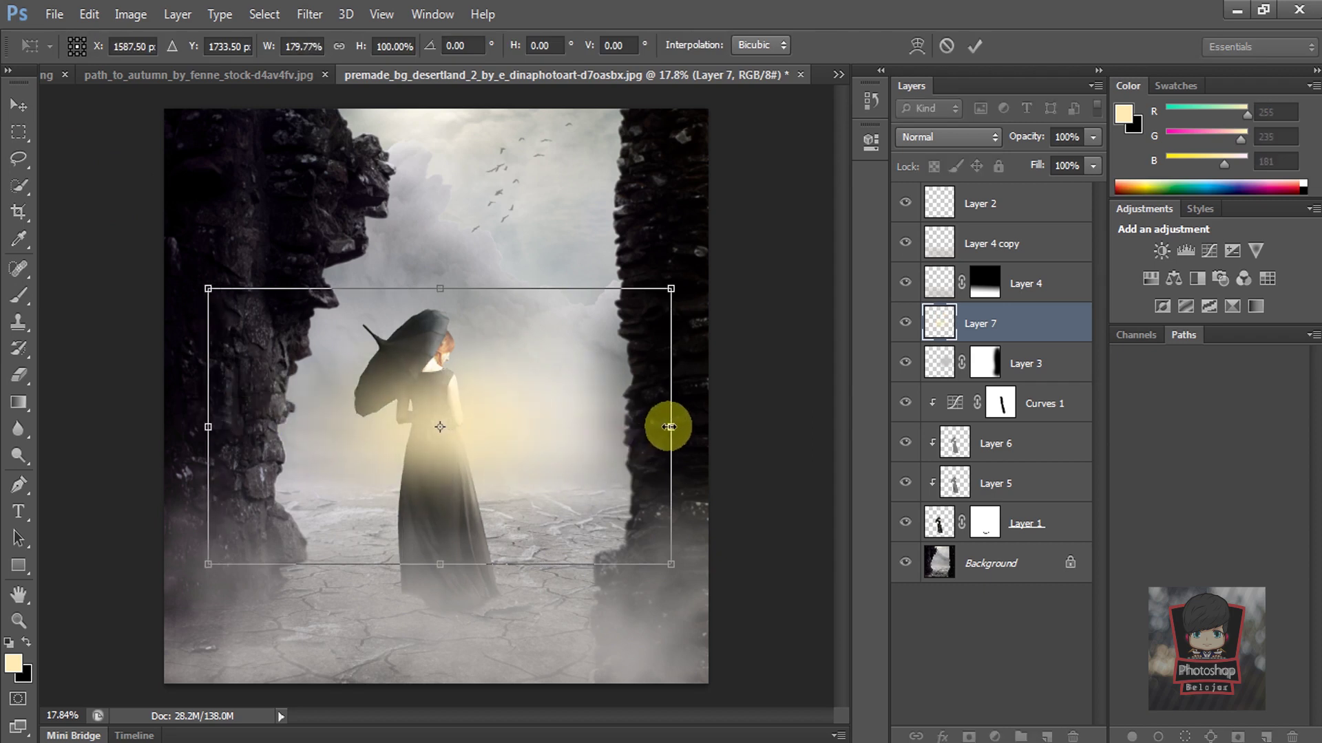
{"action": "left_click_drag", "start_coordinate": [669, 427], "coordinate": [729, 430]}
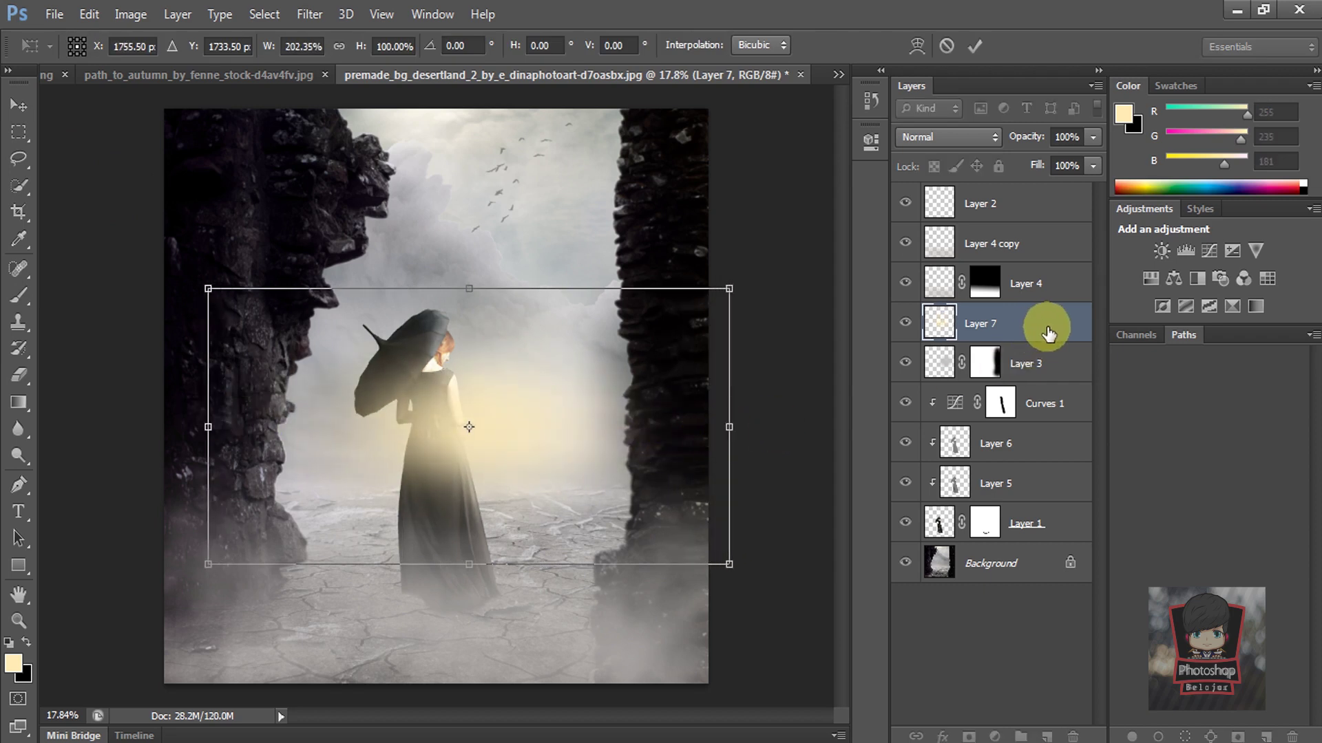
{"action": "key", "text": "Return"}
{"action": "left_click_drag", "start_coordinate": [1053, 324], "coordinate": [1027, 540]}
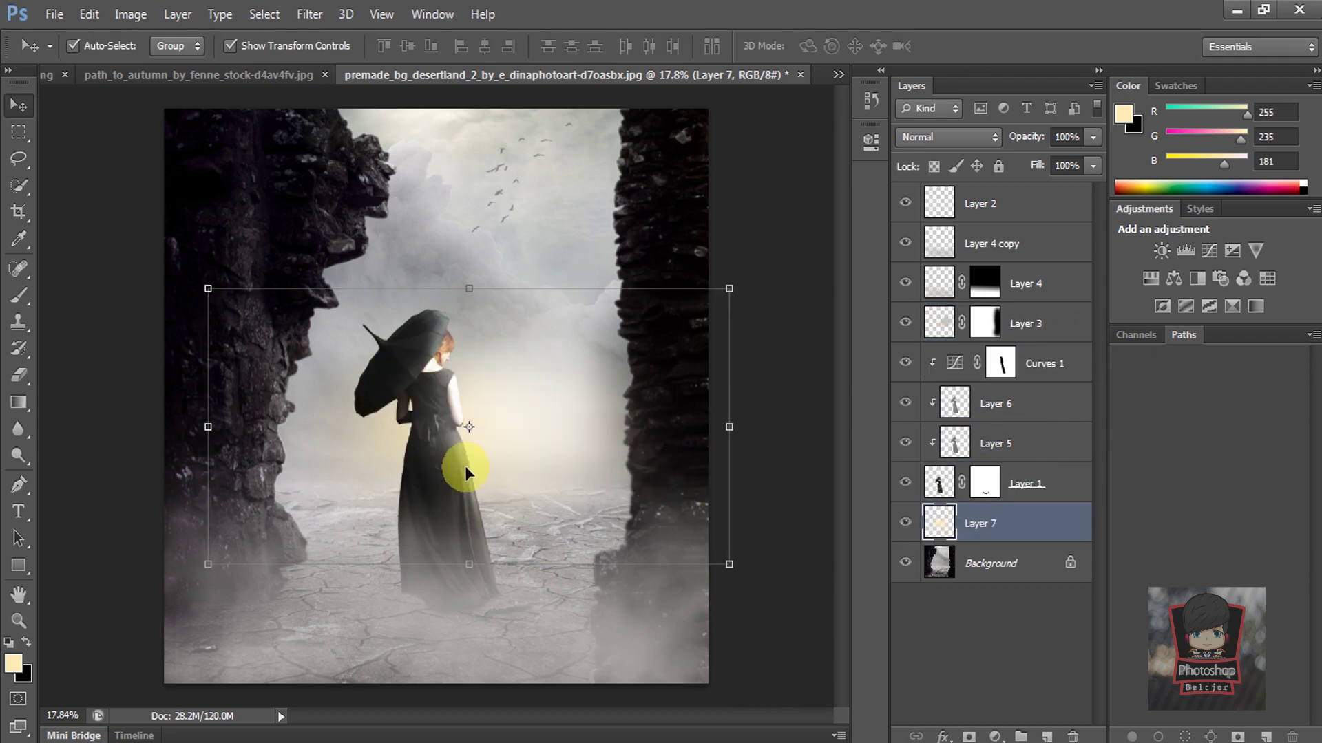
Widen the glow further left and right and stretch it taller and lower
{"action": "left_click_drag", "start_coordinate": [729, 428], "coordinate": [802, 427]}
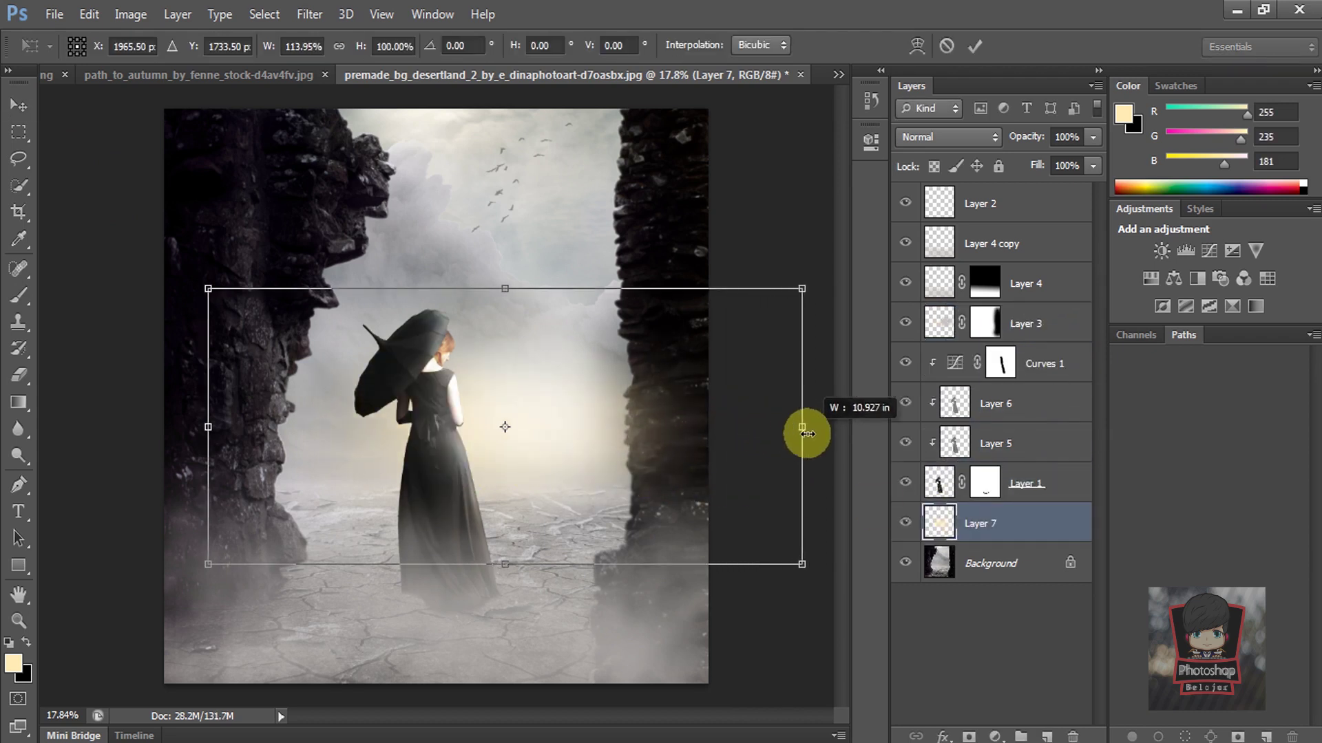
{"action": "left_click_drag", "start_coordinate": [207, 428], "coordinate": [151, 427]}
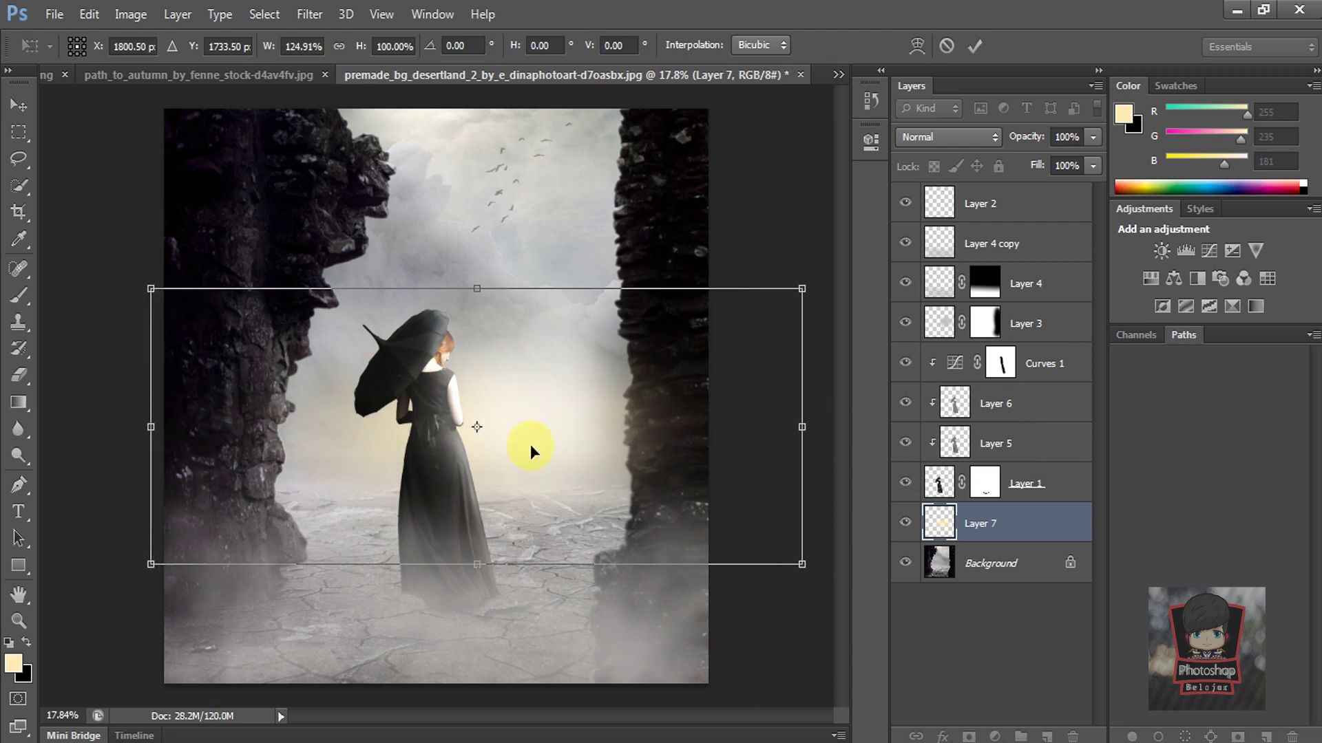
{"action": "left_click_drag", "start_coordinate": [802, 427], "coordinate": [837, 427]}
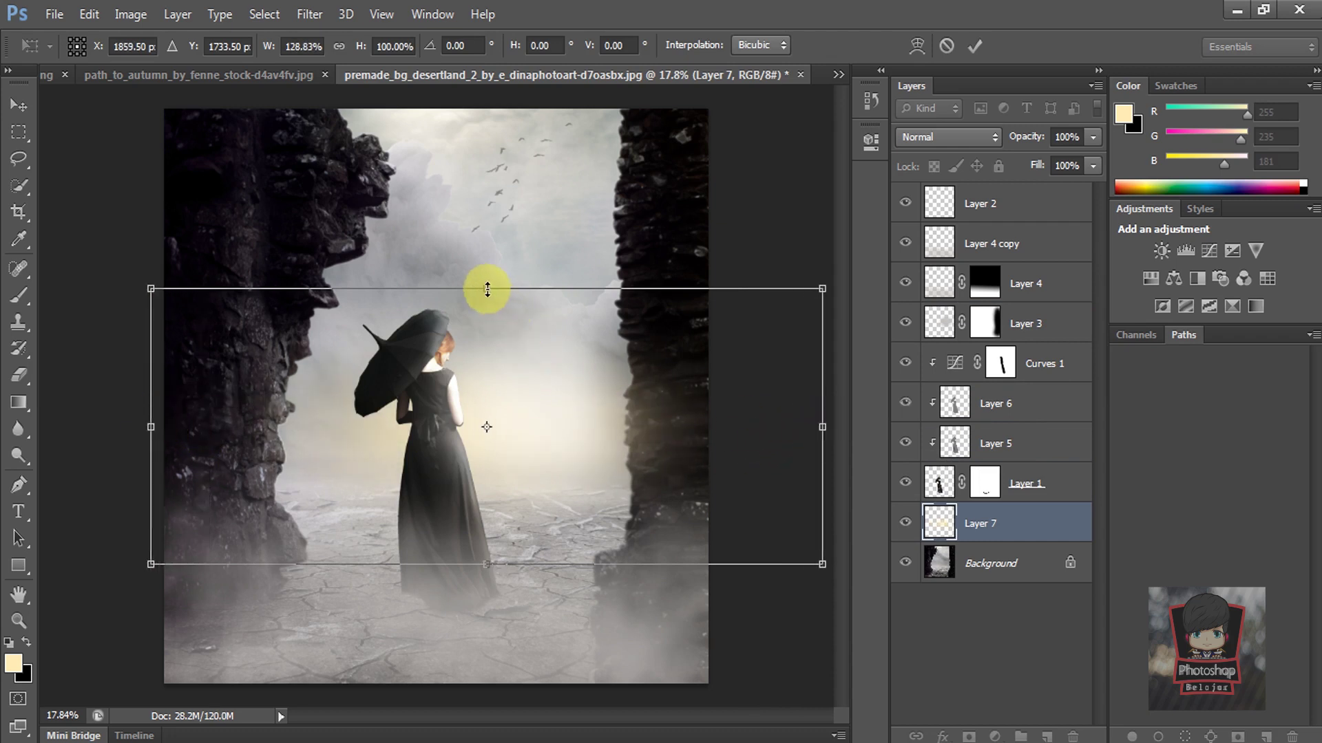
{"action": "left_click_drag", "start_coordinate": [487, 289], "coordinate": [486, 241]}
{"action": "left_click_drag", "start_coordinate": [487, 564], "coordinate": [486, 616]}
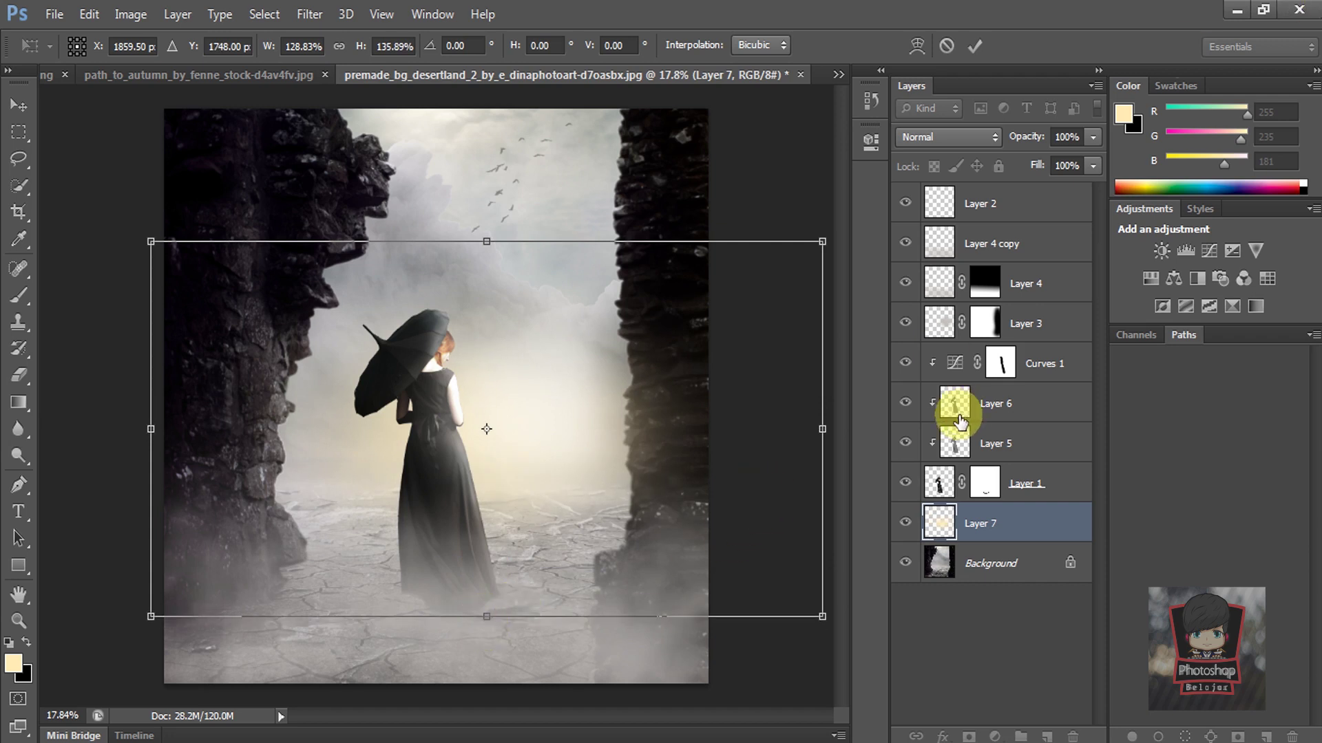
{"action": "key", "text": "Return"}
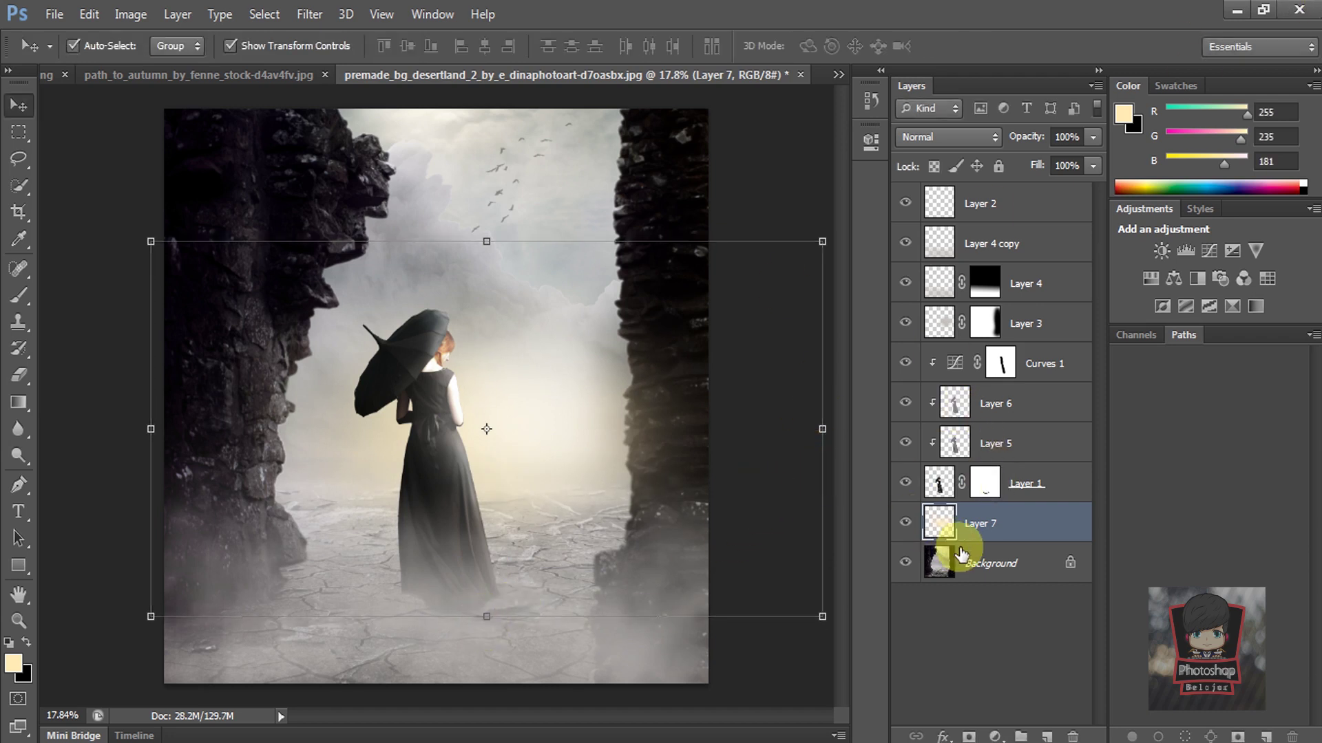
{"action": "key", "text": "ctrl+j"}
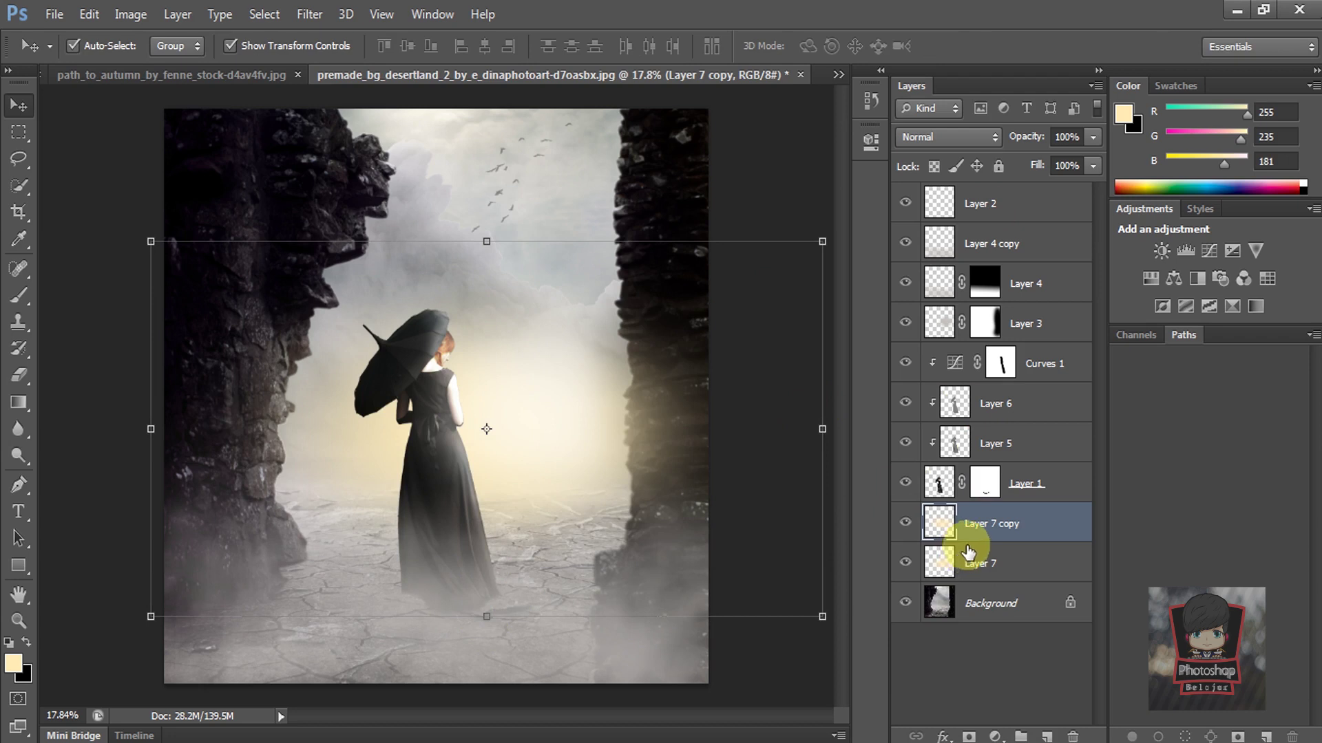
{"action": "key", "text": "ctrl+z"}
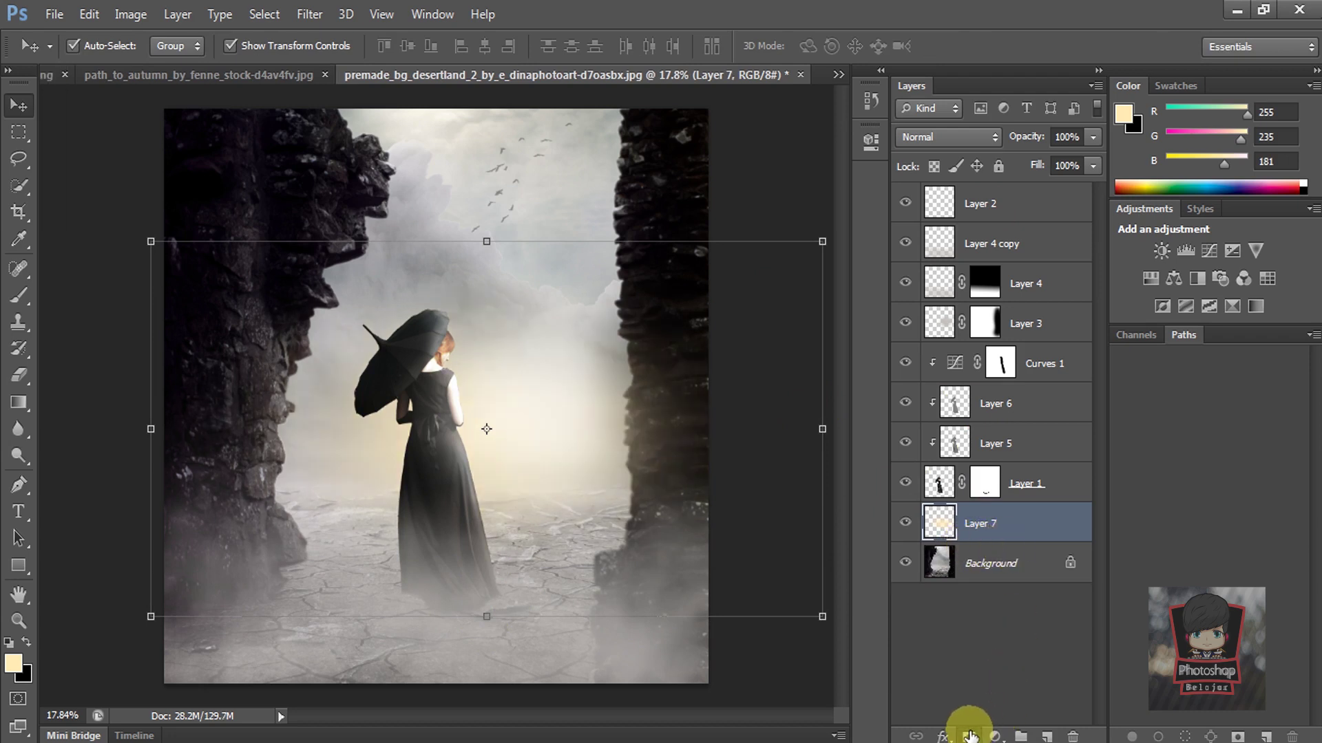
Mask the glow off the right cliff with a soft black brush, then select Background
{"action": "left_click", "coordinate": [969, 737]}
{"action": "key", "text": "b"}
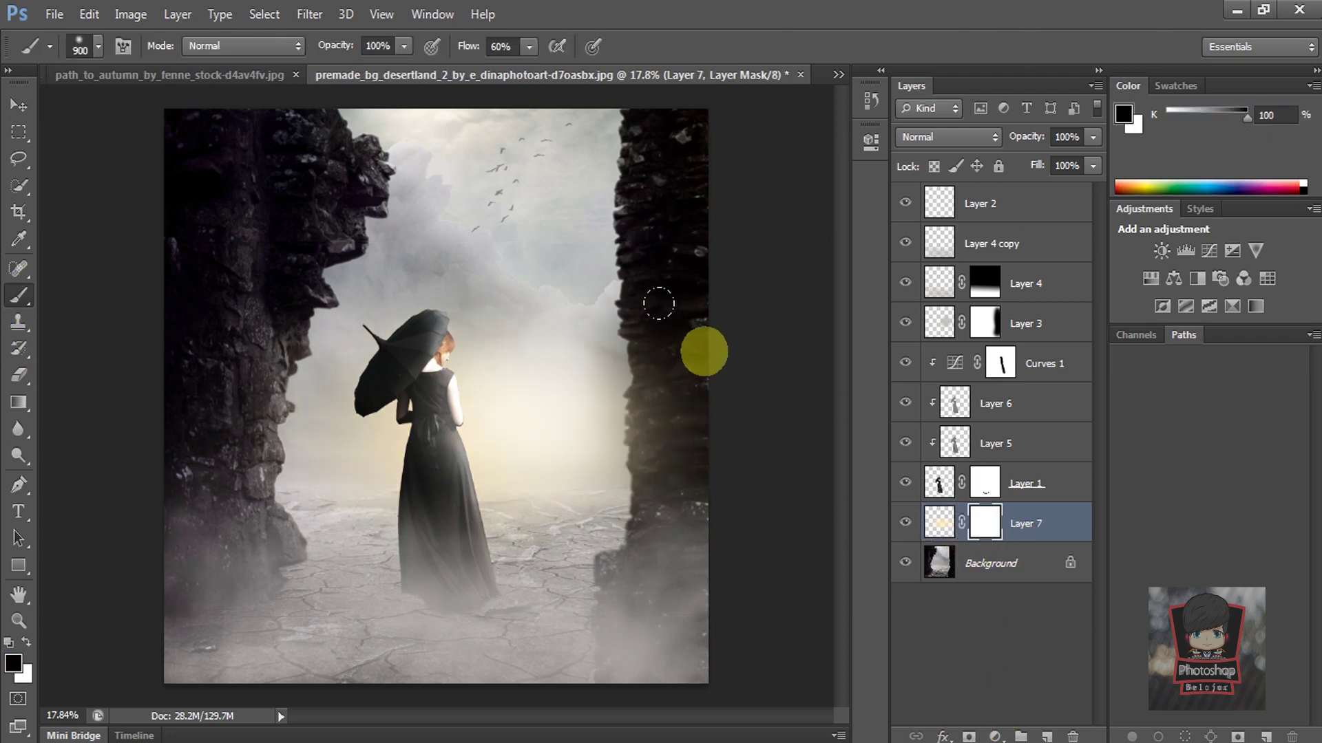
{"action": "left_click_drag", "start_coordinate": [643, 344], "coordinate": [666, 301]}
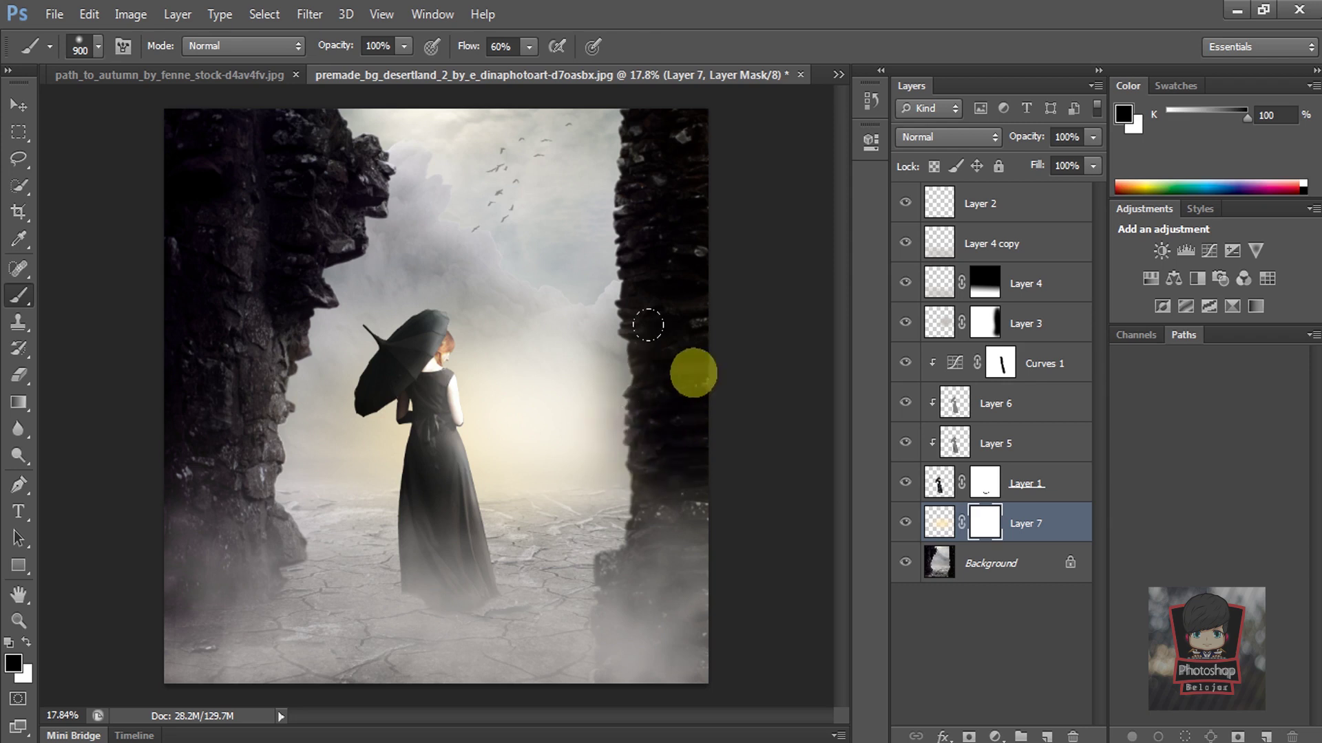
{"action": "left_click", "coordinate": [19, 104]}
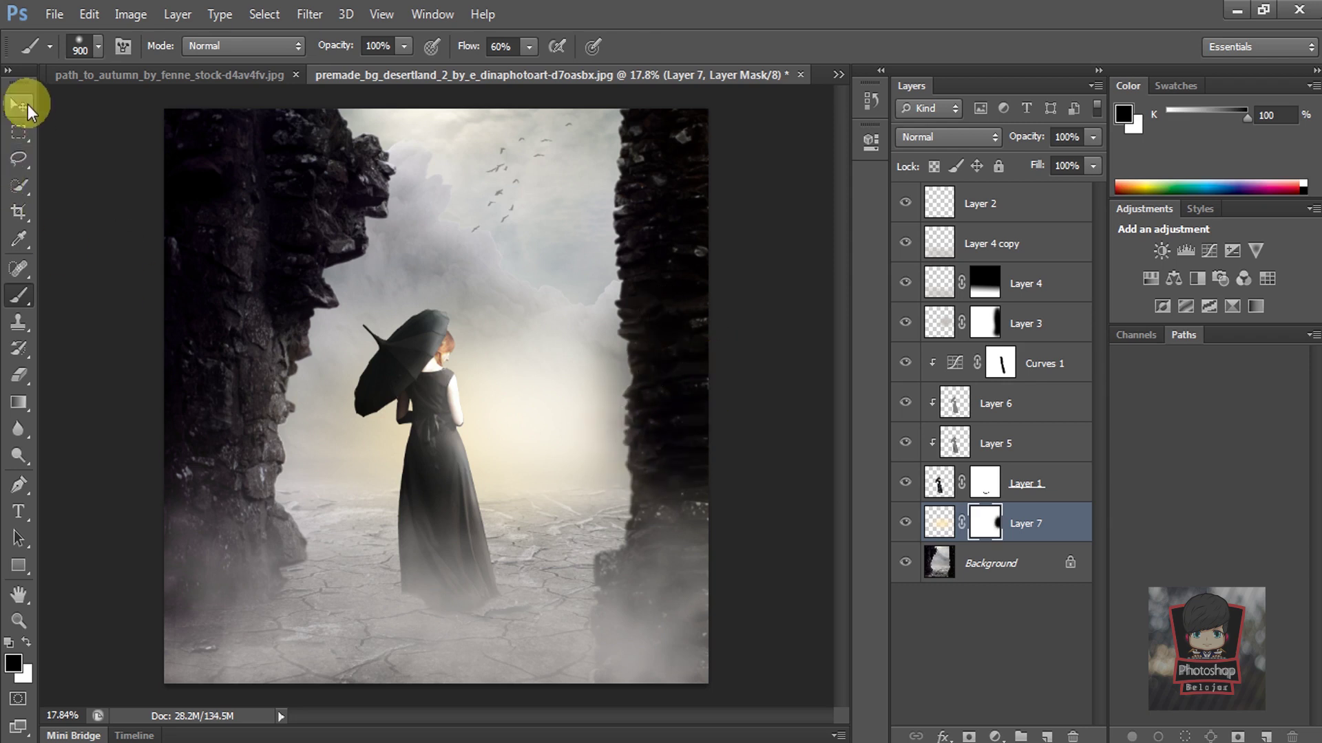
{"action": "left_click", "coordinate": [86, 165]}
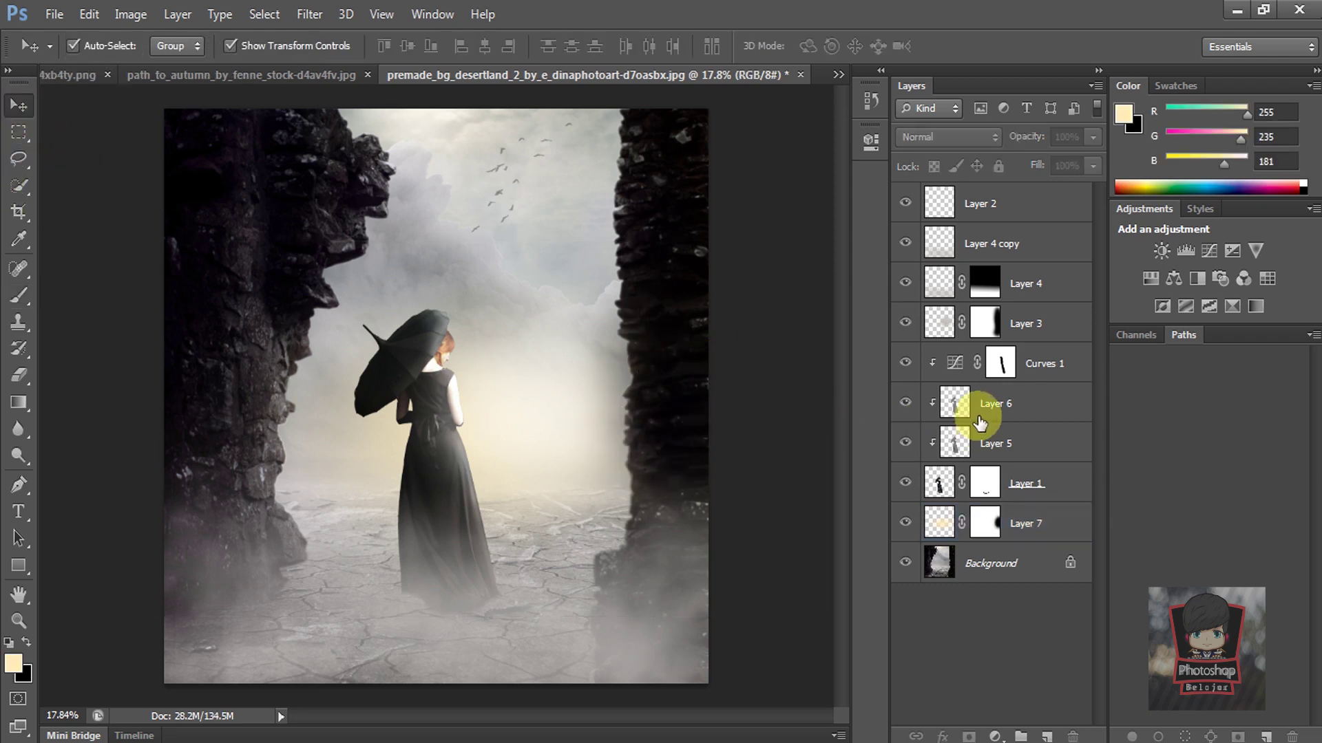
{"action": "left_click", "coordinate": [1026, 569]}
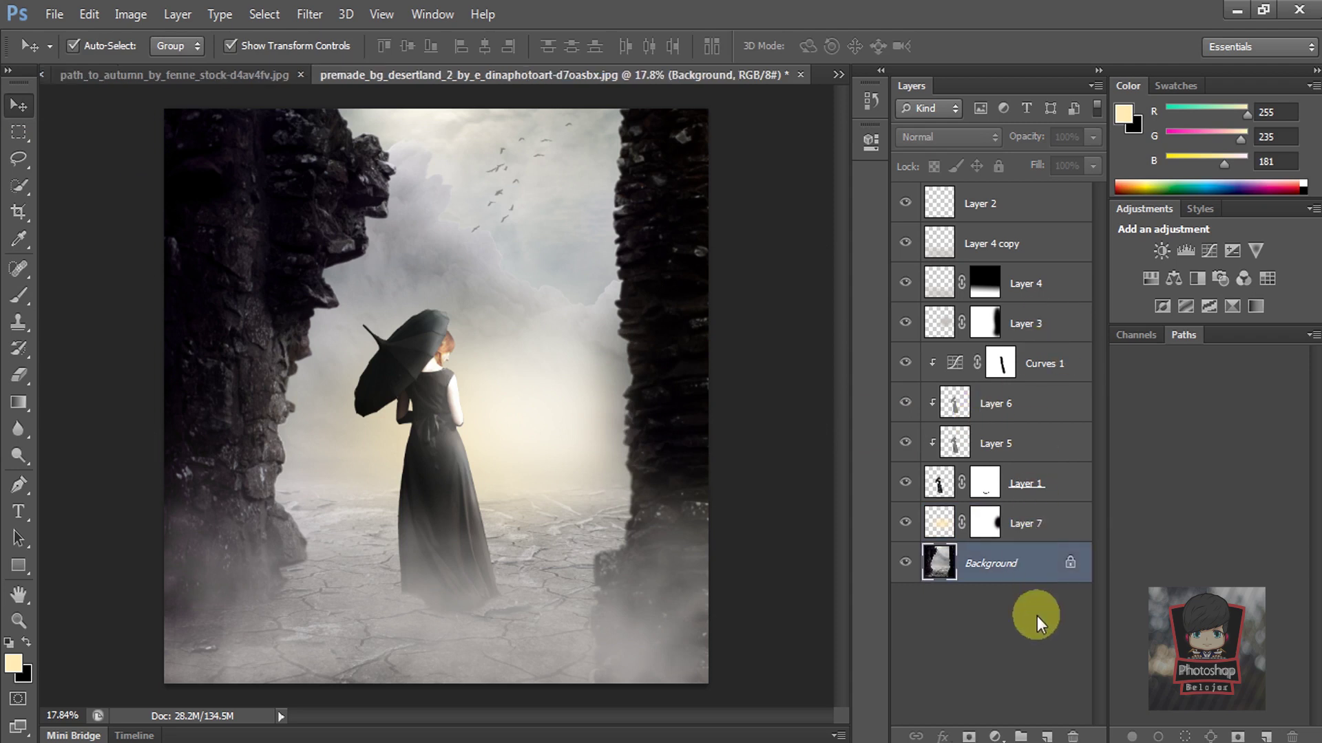
Add a new layer above Background filled with 50% gray in Overlay mode
{"action": "left_click", "coordinate": [1046, 736]}
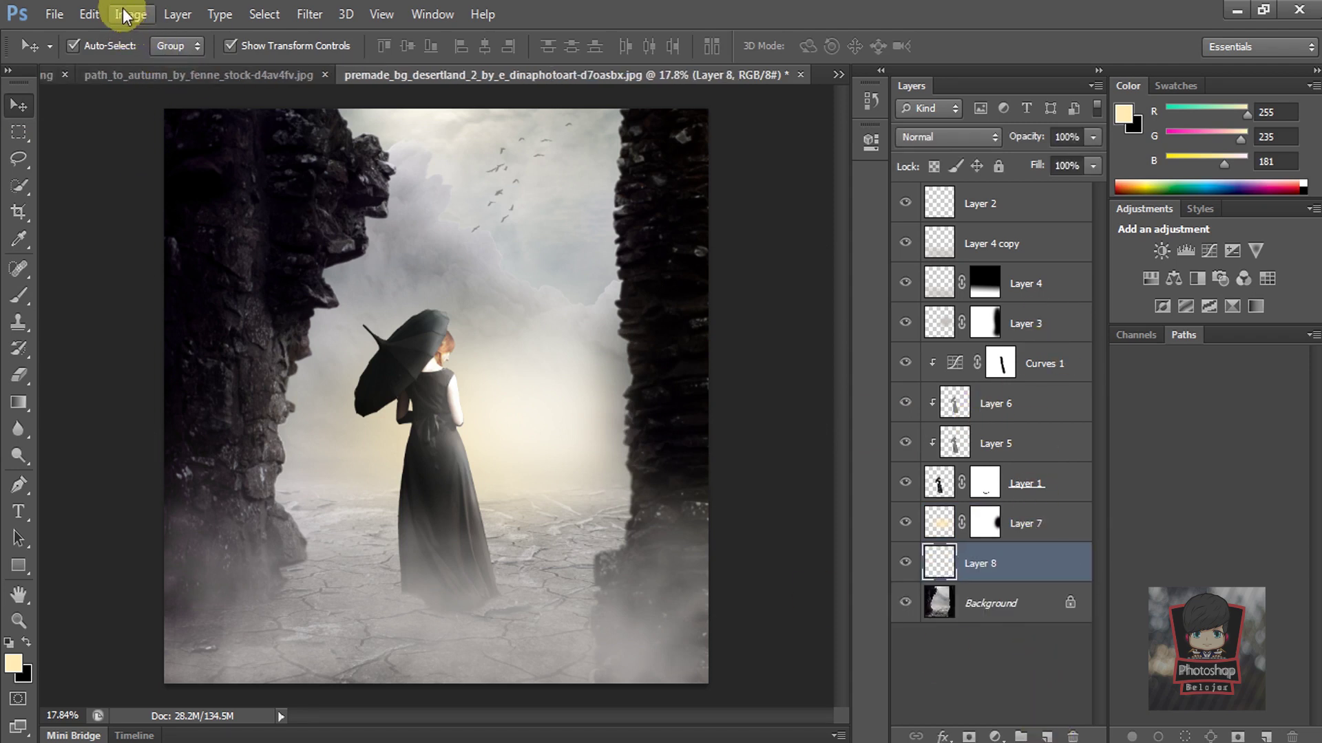
{"action": "left_click", "coordinate": [89, 13]}
{"action": "left_click", "coordinate": [167, 286]}
{"action": "left_click", "coordinate": [765, 210]}
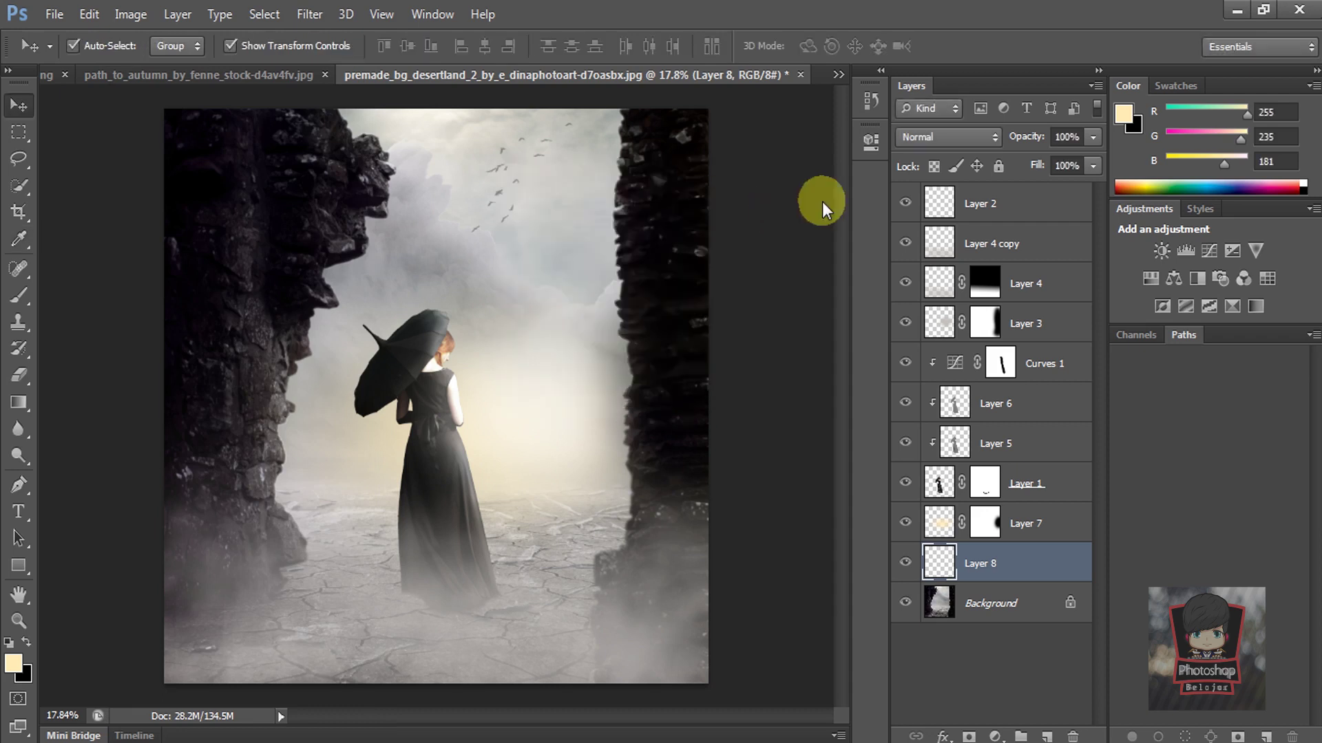
{"action": "left_click", "coordinate": [936, 136]}
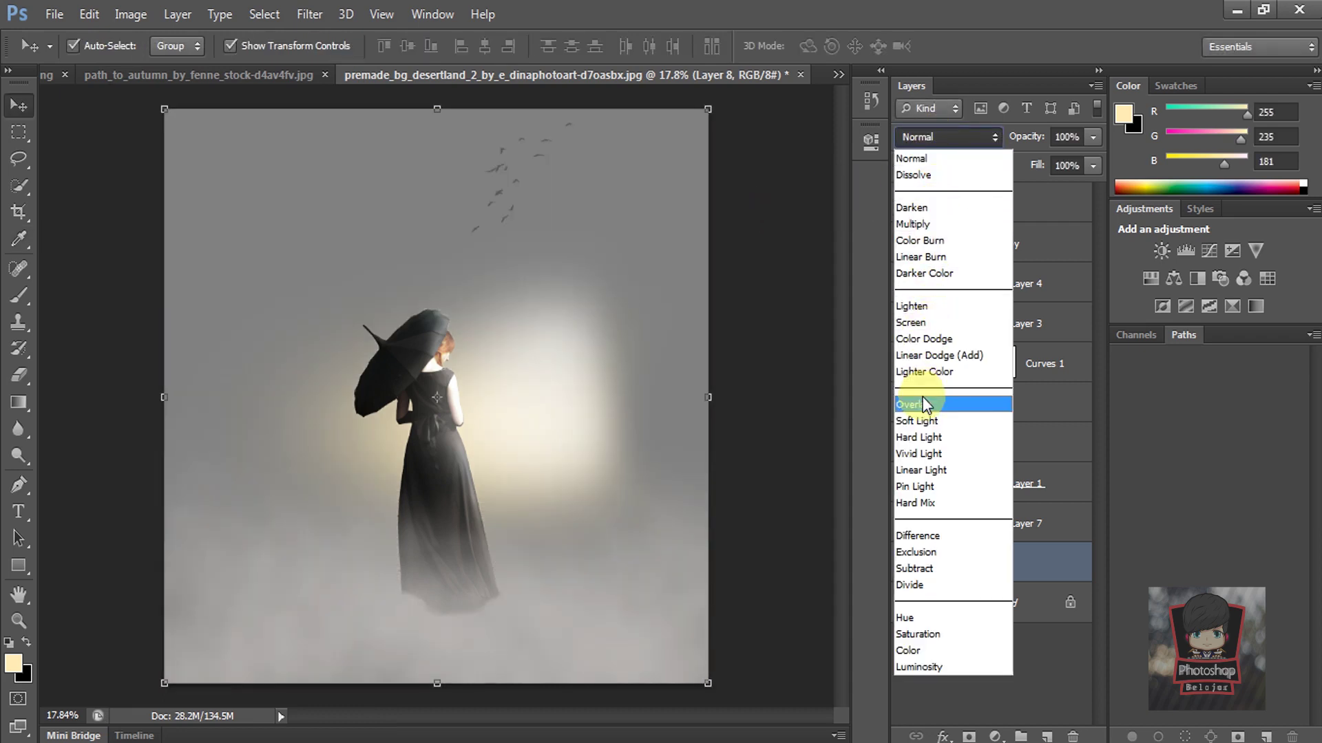
{"action": "left_click", "coordinate": [926, 404]}
Dodge highlights on the left rock face and its lower part with a larger brush
{"action": "left_click", "coordinate": [19, 456]}
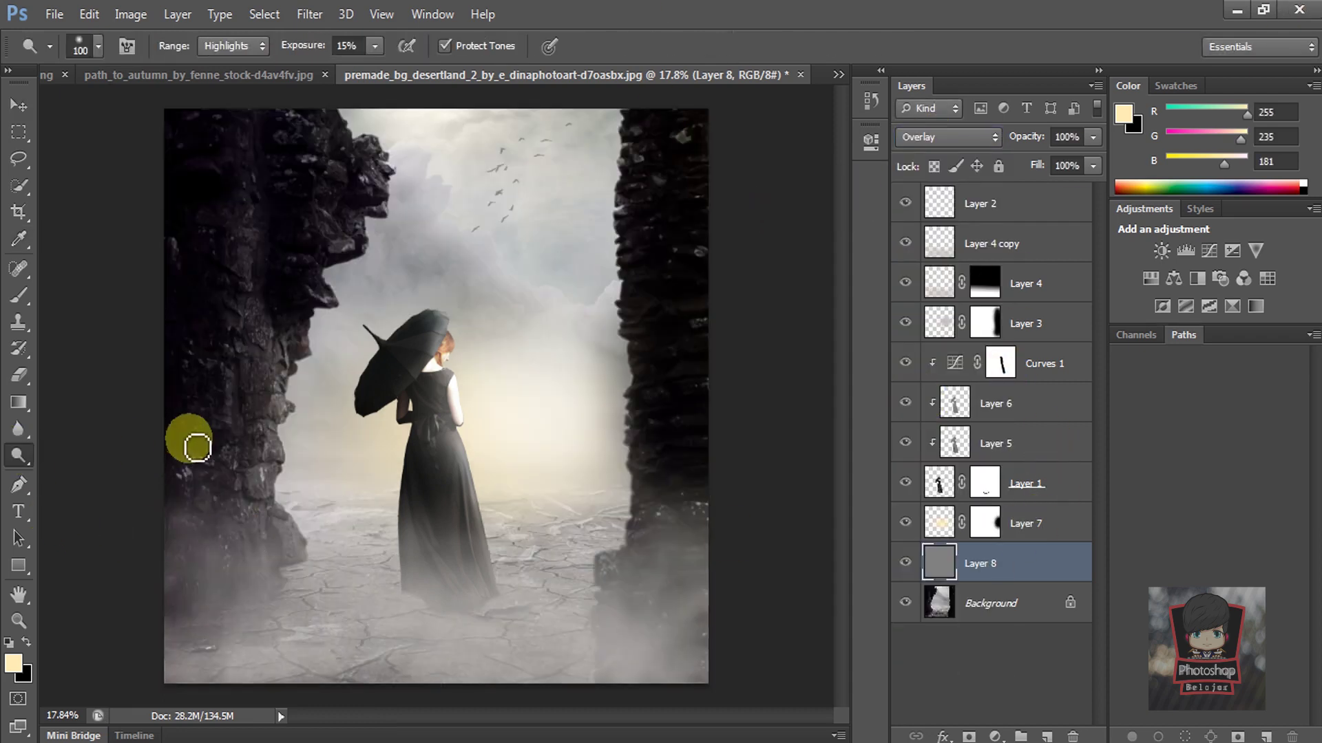
{"action": "scroll", "coordinate": [280, 413], "scroll_direction": "up", "scroll_amount": 3}
{"action": "scroll", "coordinate": [279, 365], "scroll_direction": "up", "scroll_amount": 3}
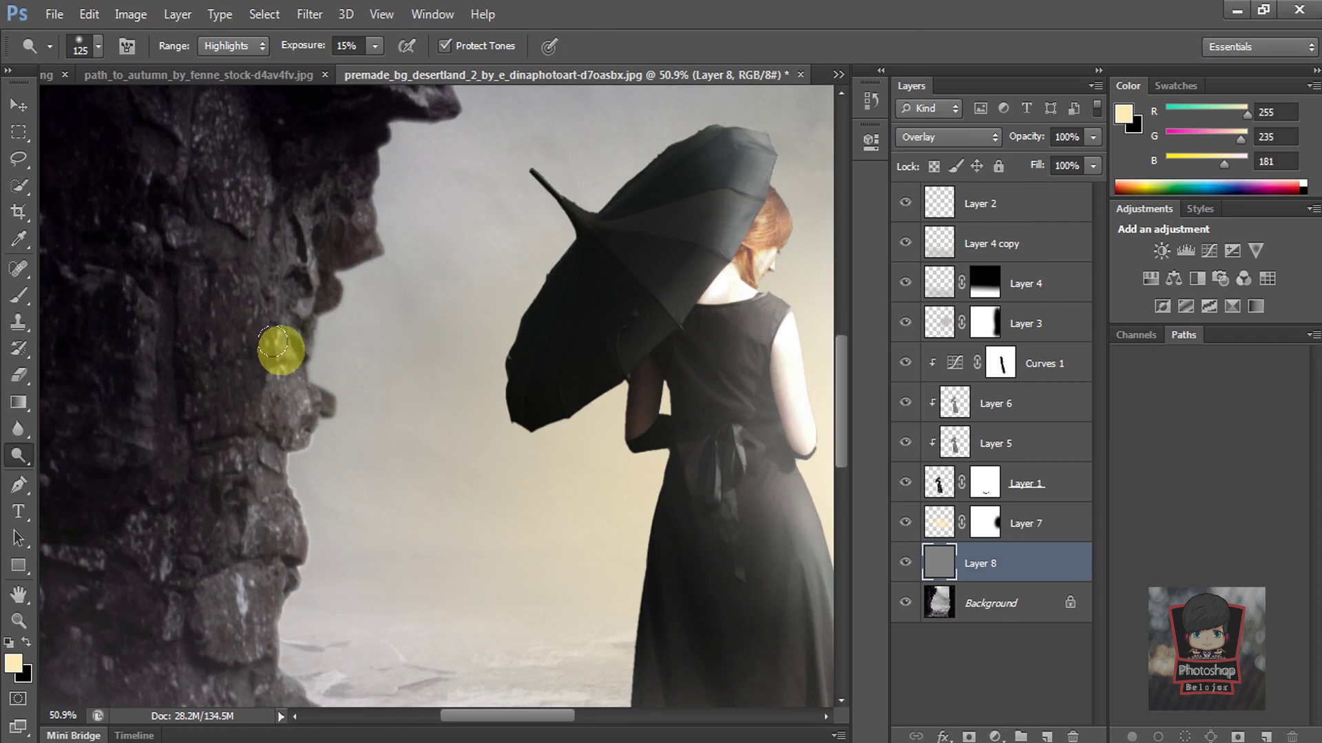
{"action": "key", "text": "bracketright"}
{"action": "key", "text": "bracketright"}
{"action": "key", "text": "bracketright"}
{"action": "mouse_move", "coordinate": [273, 342]}
{"action": "left_mouse_down"}
{"action": "mouse_move", "coordinate": [237, 565]}
{"action": "mouse_move", "coordinate": [310, 265]}
{"action": "mouse_move", "coordinate": [316, 142]}
{"action": "mouse_move", "coordinate": [151, 556]}
{"action": "mouse_move", "coordinate": [218, 262]}
{"action": "left_mouse_up"}
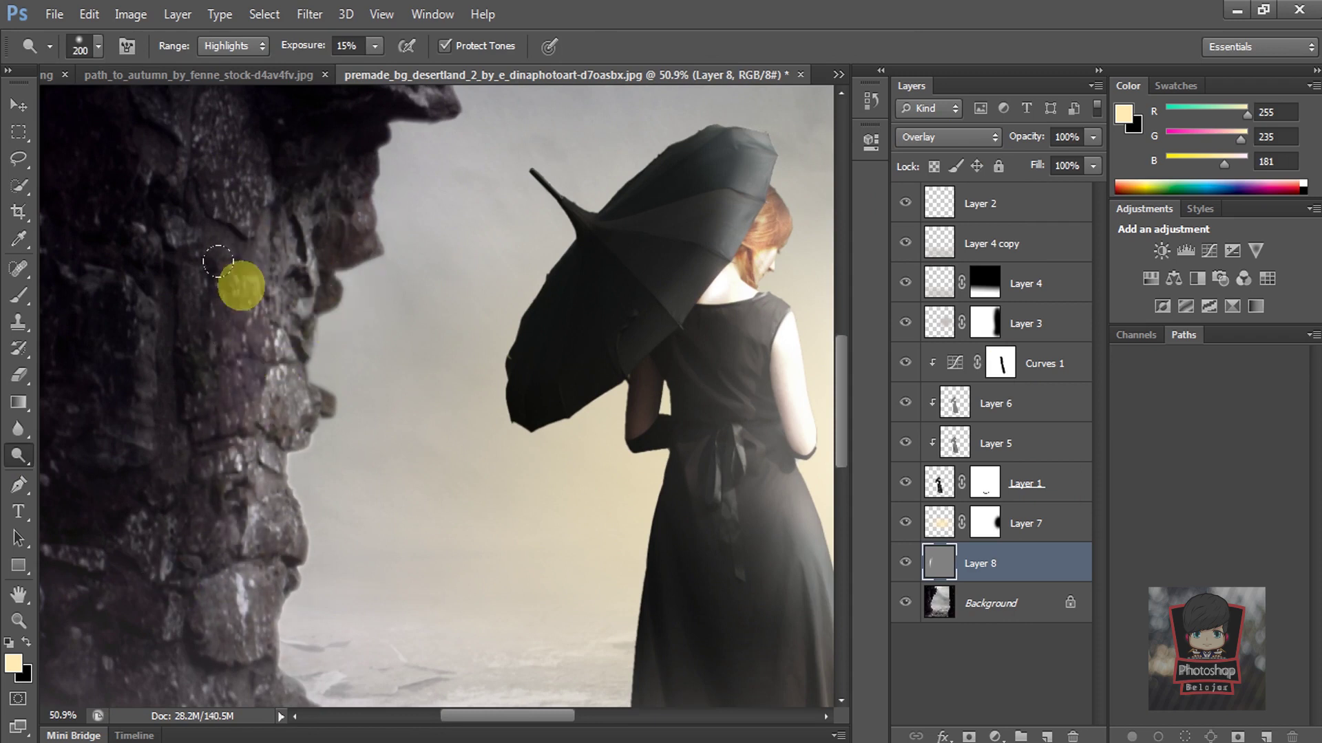
{"action": "scroll", "coordinate": [218, 262], "scroll_direction": "down", "scroll_amount": 2}
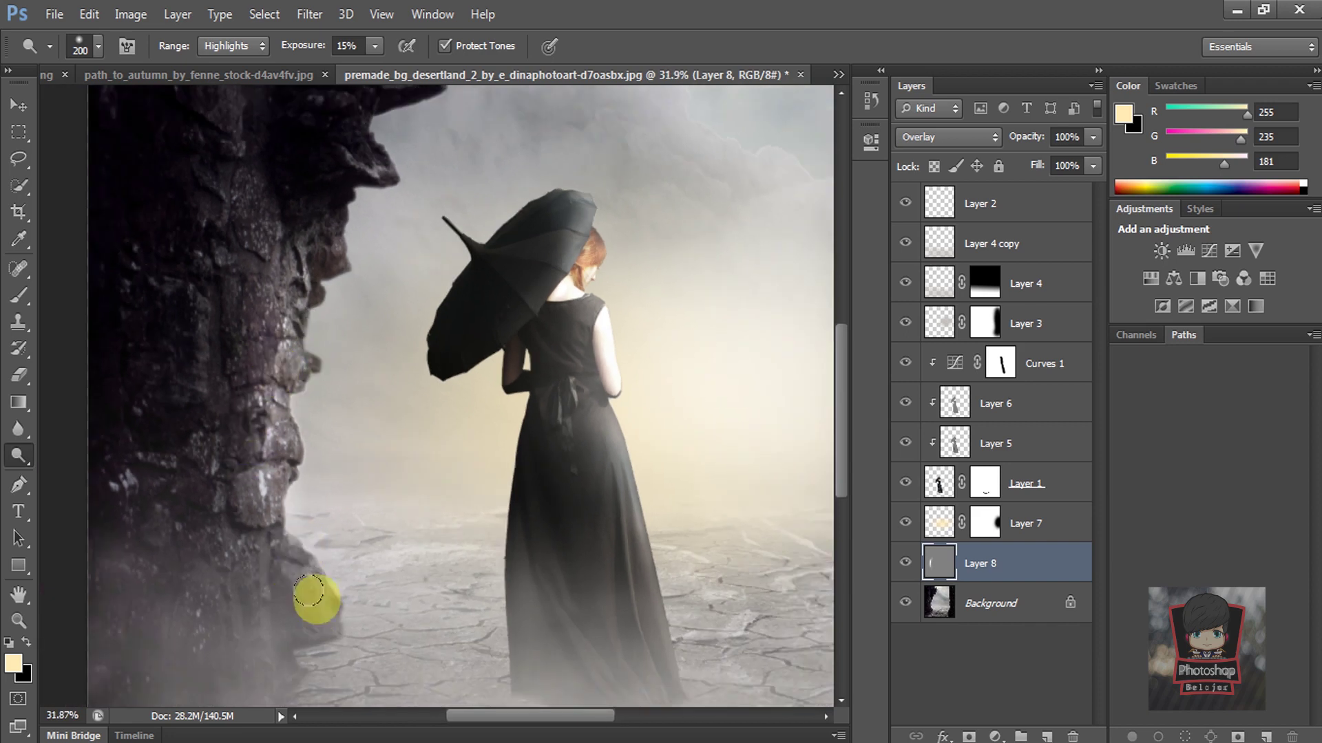
{"action": "mouse_move", "coordinate": [292, 548]}
{"action": "left_mouse_down"}
{"action": "mouse_move", "coordinate": [272, 502]}
{"action": "mouse_move", "coordinate": [301, 289]}
{"action": "mouse_move", "coordinate": [242, 399]}
{"action": "mouse_move", "coordinate": [241, 433]}
{"action": "left_mouse_up"}
Lighten the upper left rock face and more of the cliff with an even larger brush
{"action": "scroll", "coordinate": [241, 444], "scroll_direction": "down", "scroll_amount": 2}
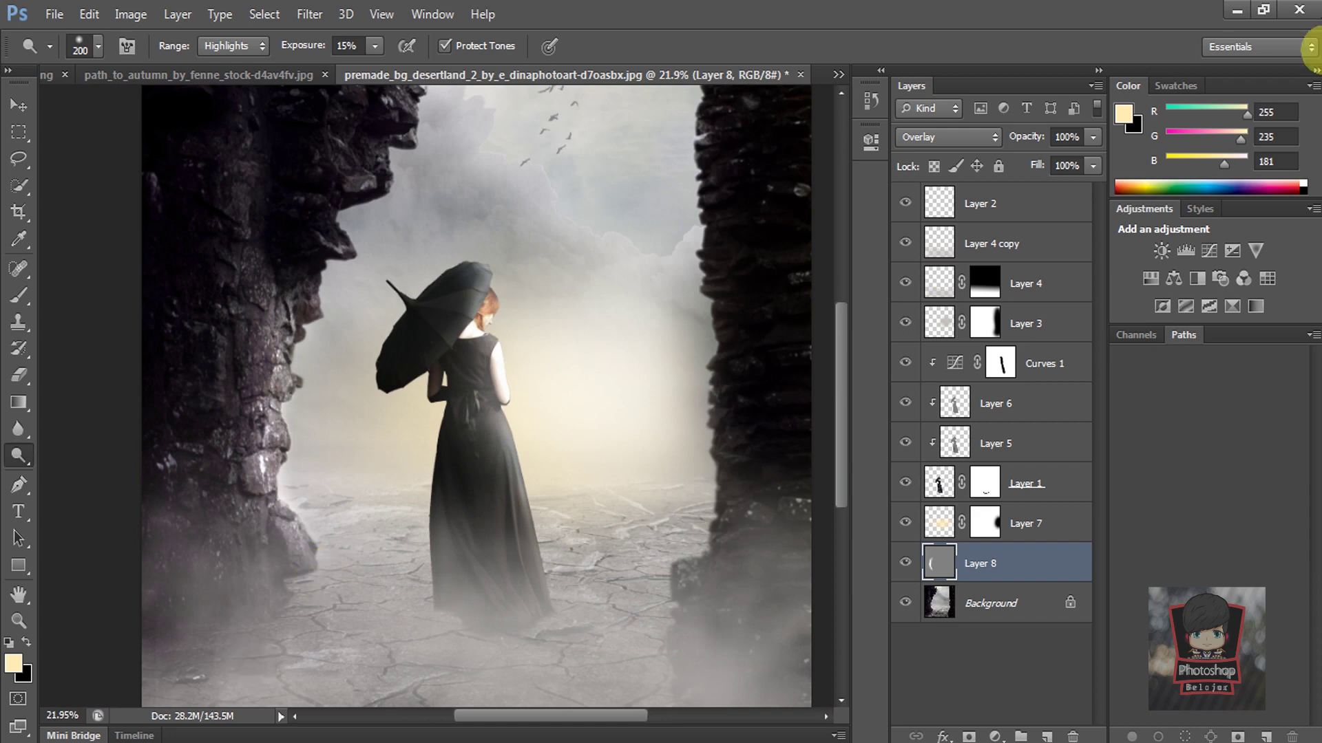
{"action": "scroll", "coordinate": [348, 200], "scroll_direction": "up", "scroll_amount": 1}
{"action": "scroll", "coordinate": [289, 166], "scroll_direction": "up", "scroll_amount": 1}
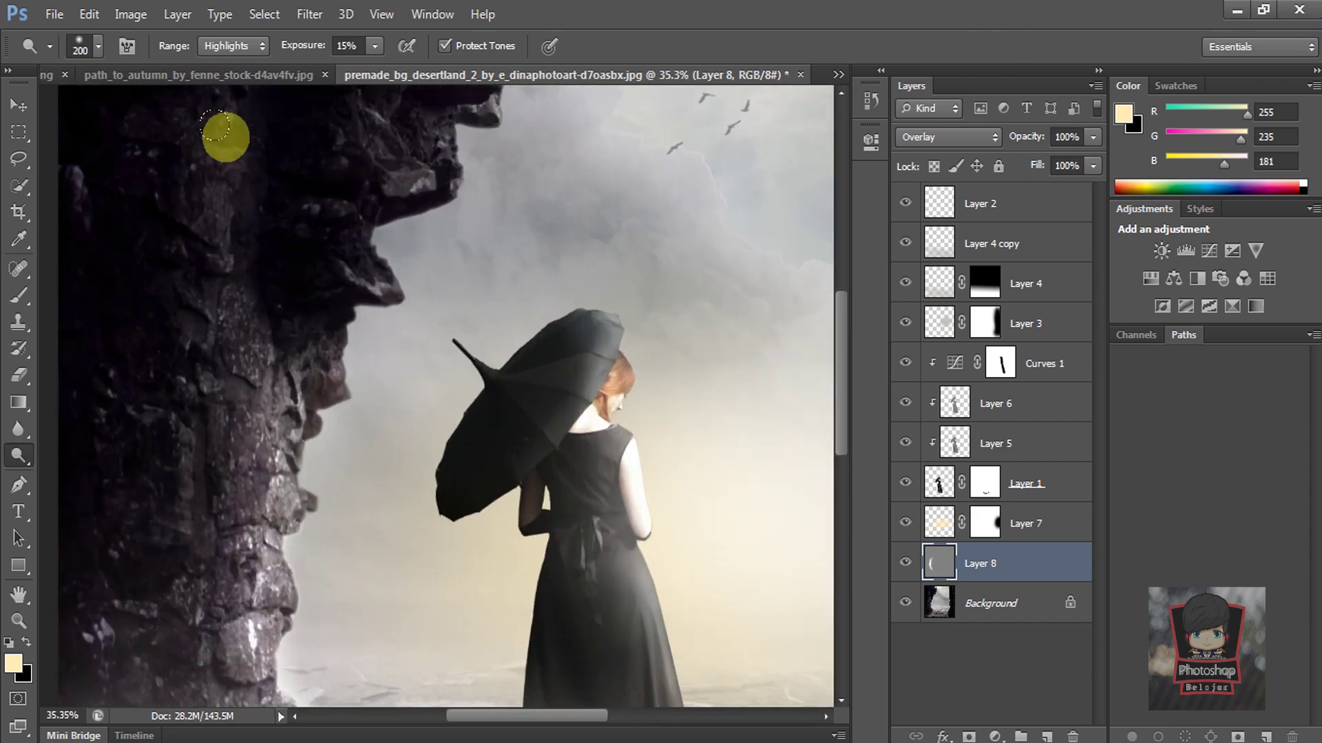
{"action": "mouse_move", "coordinate": [217, 211]}
{"action": "left_mouse_down"}
{"action": "mouse_move", "coordinate": [254, 420]}
{"action": "mouse_move", "coordinate": [369, 216]}
{"action": "mouse_move", "coordinate": [437, 162]}
{"action": "mouse_move", "coordinate": [325, 353]}
{"action": "left_mouse_up"}
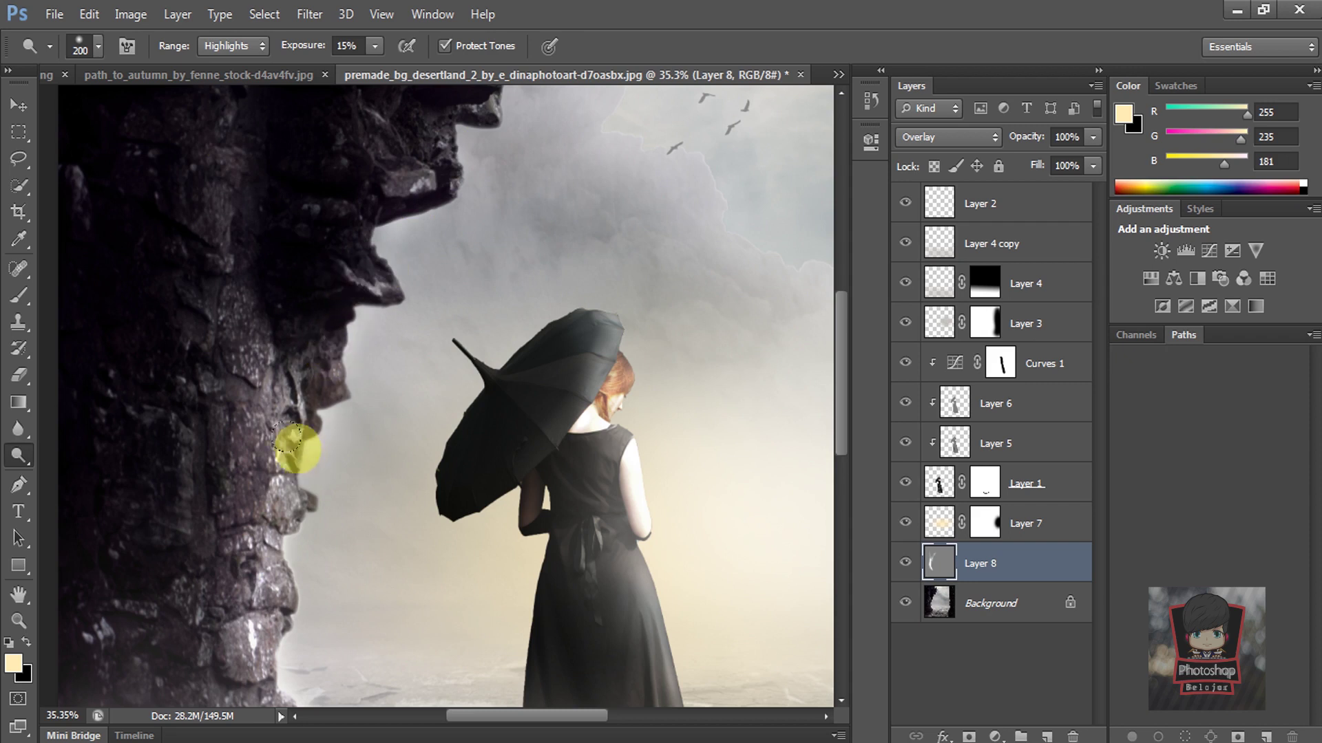
{"action": "scroll", "coordinate": [258, 383], "scroll_direction": "down", "scroll_amount": 2}
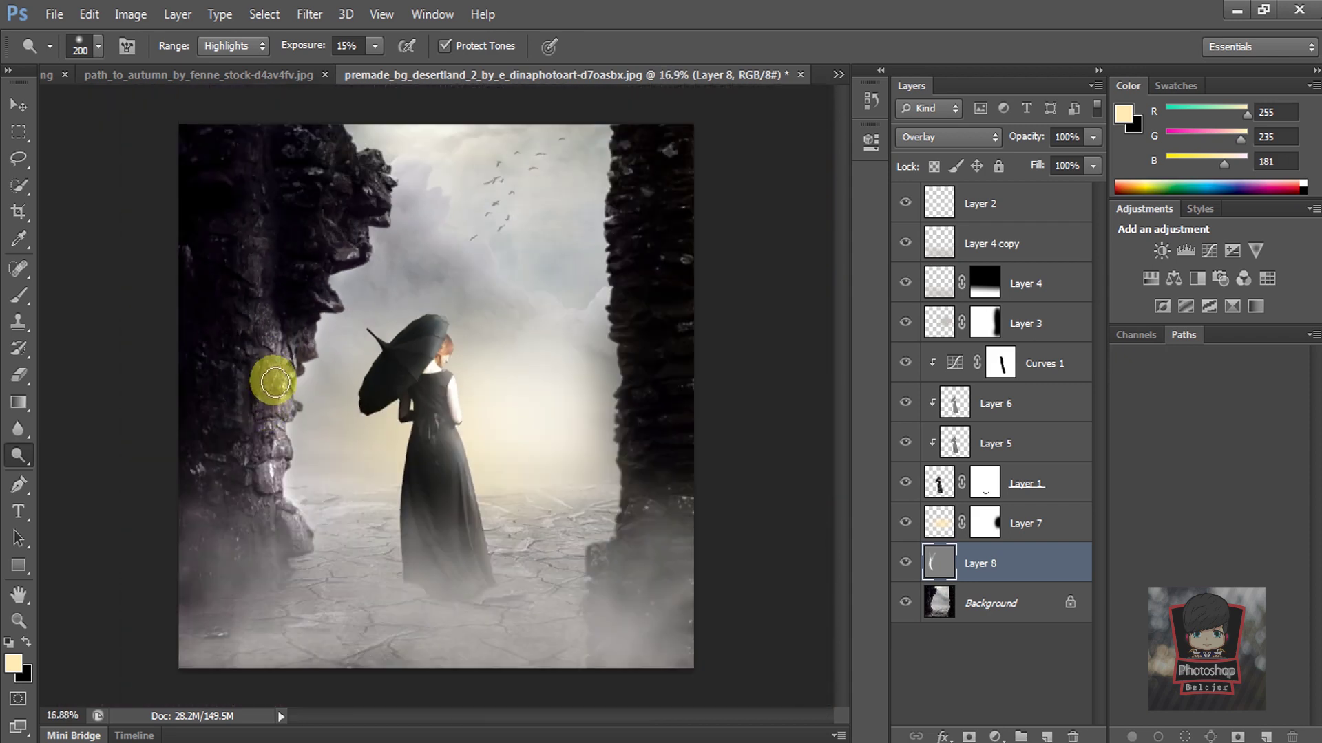
{"action": "key", "text": "bracketright"}
{"action": "key", "text": "bracketright"}
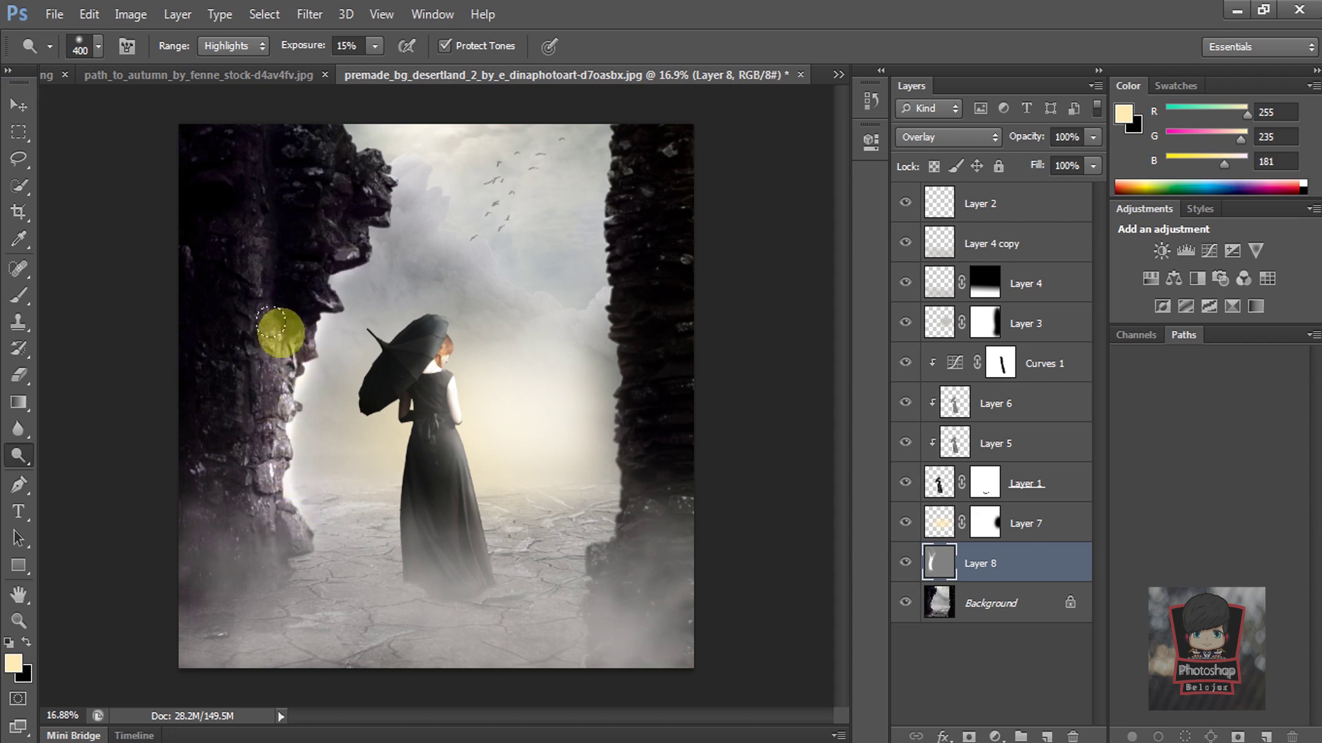
{"action": "left_click_drag", "start_coordinate": [221, 479], "coordinate": [252, 356]}
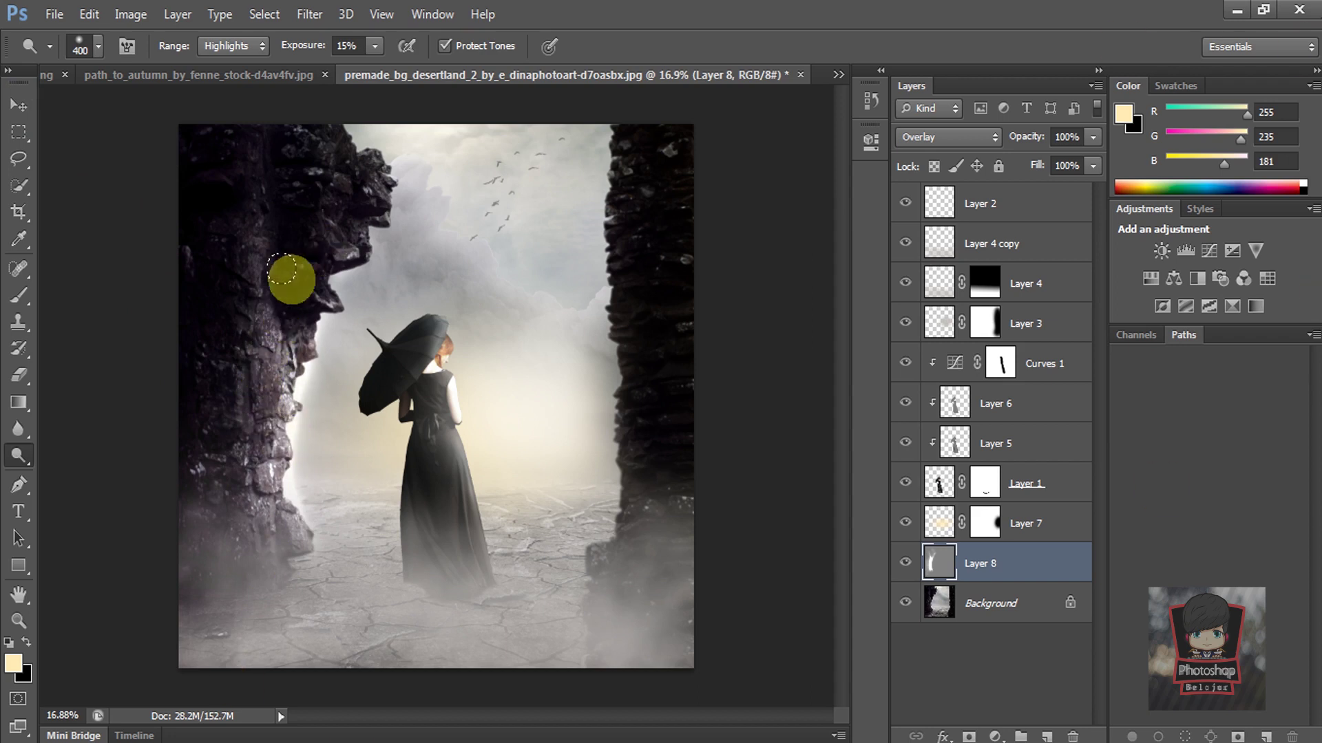
Return to the Move tool and select the Layer 3 light layer
{"action": "left_click", "coordinate": [18, 104]}
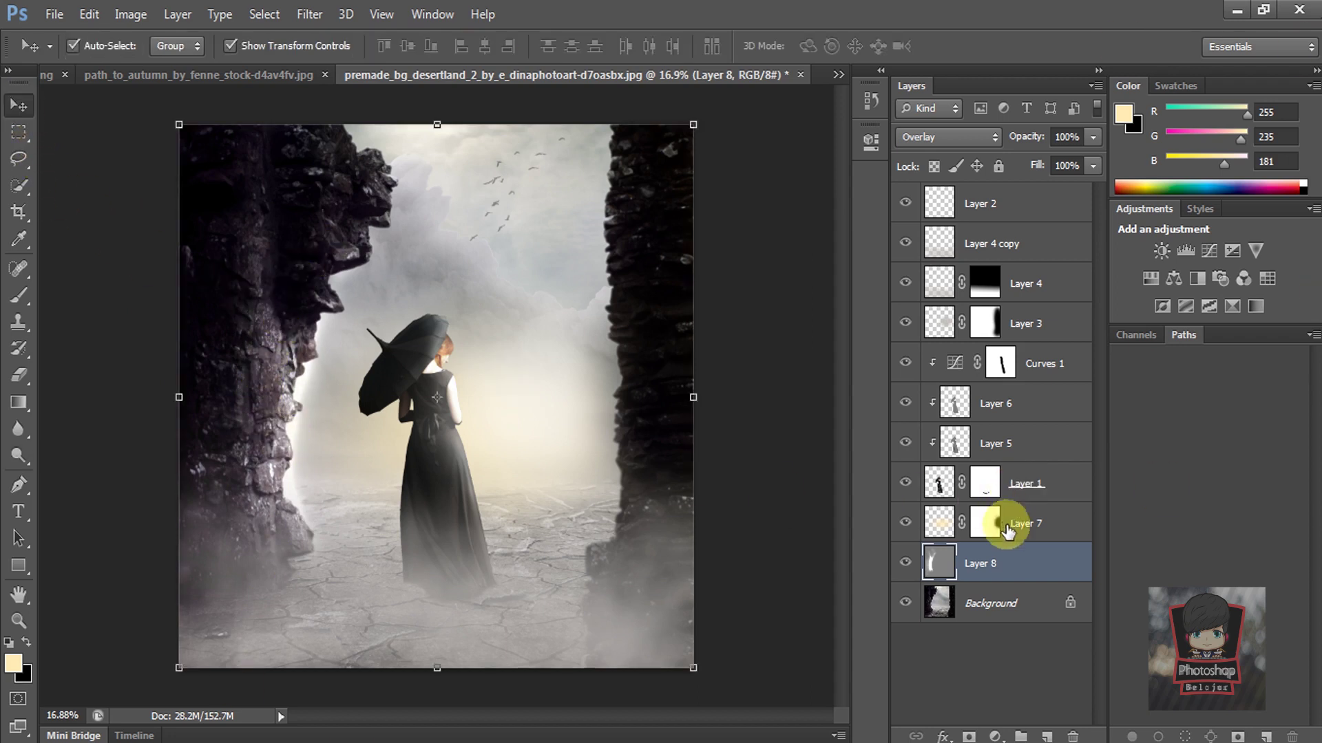
{"action": "left_click", "coordinate": [1036, 411]}
{"action": "left_click", "coordinate": [1032, 329]}
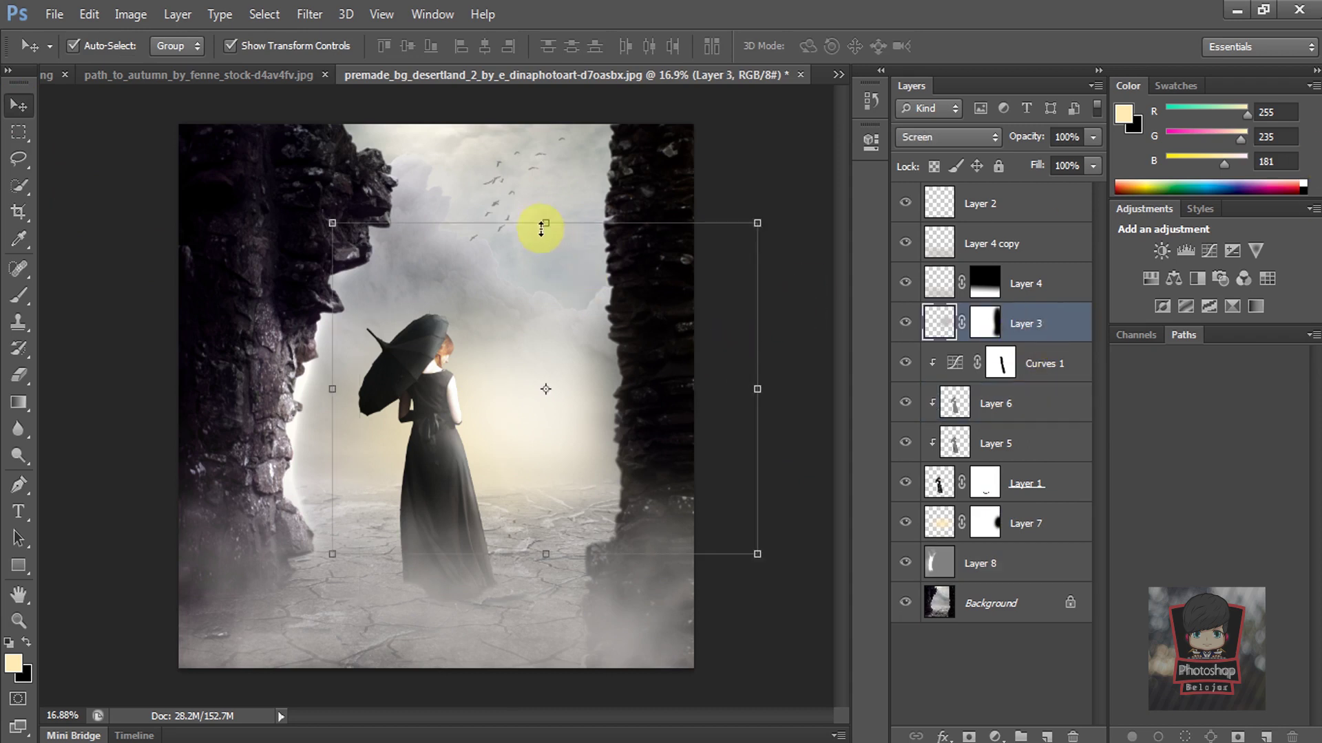
Stretch Layer 3 taller and wider toward the left cliff, keeping its stack position
{"action": "left_click_drag", "start_coordinate": [546, 223], "coordinate": [546, 189]}
{"action": "left_click_drag", "start_coordinate": [332, 369], "coordinate": [292, 370]}
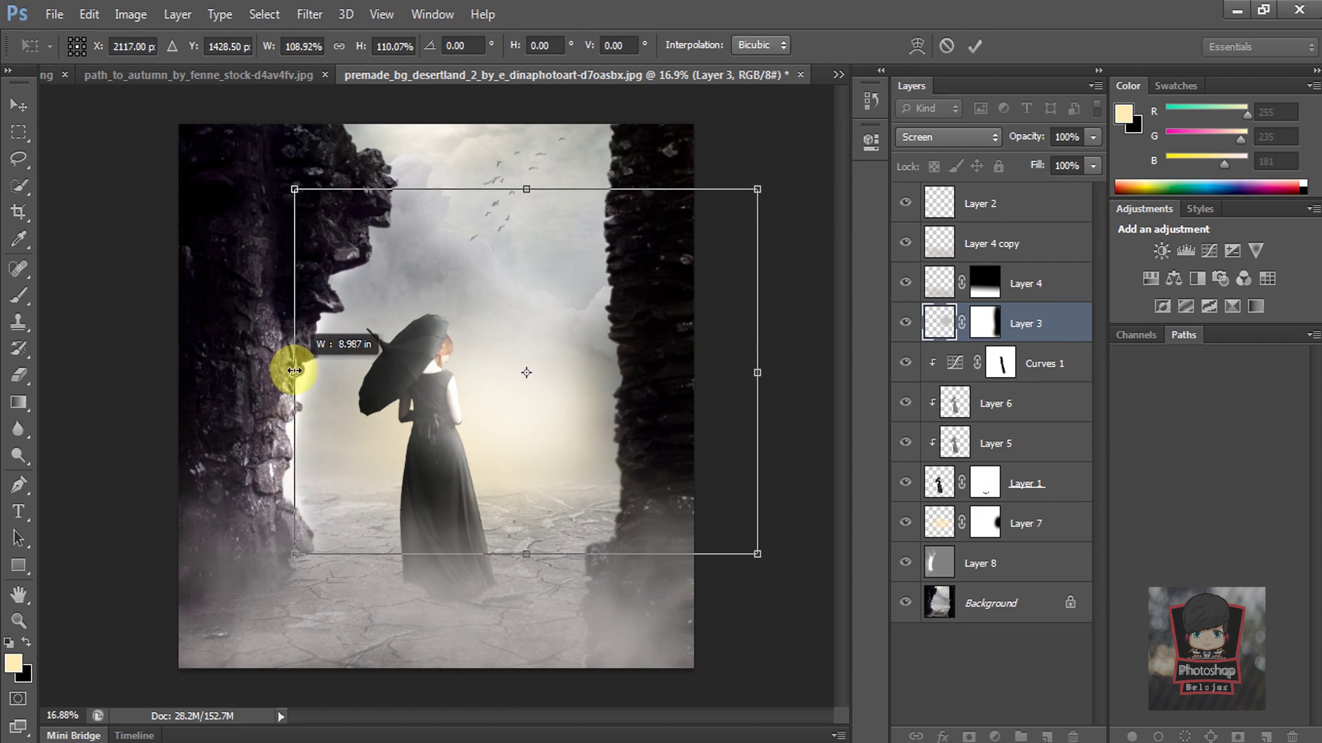
{"action": "key", "text": "Return"}
{"action": "mouse_move", "coordinate": [1035, 403]}
{"action": "left_mouse_down"}
{"action": "mouse_move", "coordinate": [1012, 531]}
{"action": "mouse_move", "coordinate": [939, 537]}
{"action": "left_mouse_up"}
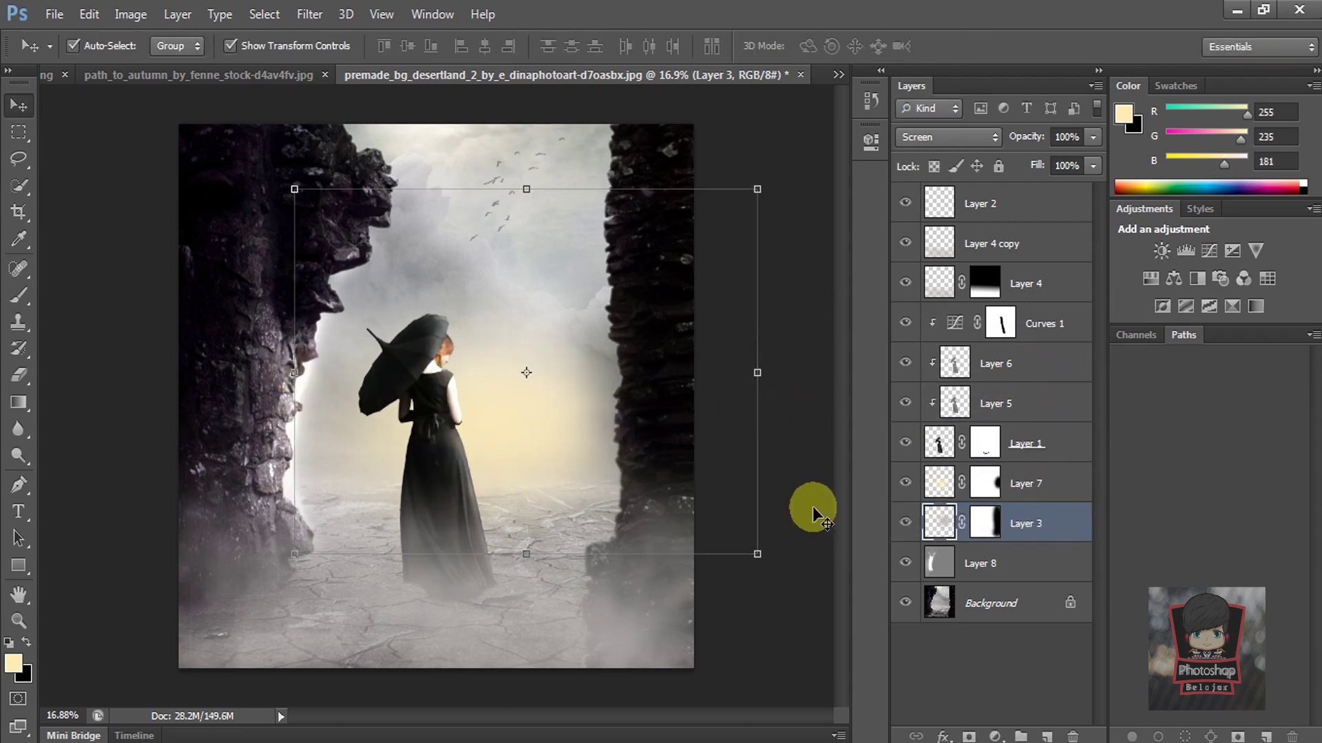
{"action": "key", "text": "ctrl+bracketright"}
{"action": "key", "text": "ctrl+bracketright"}
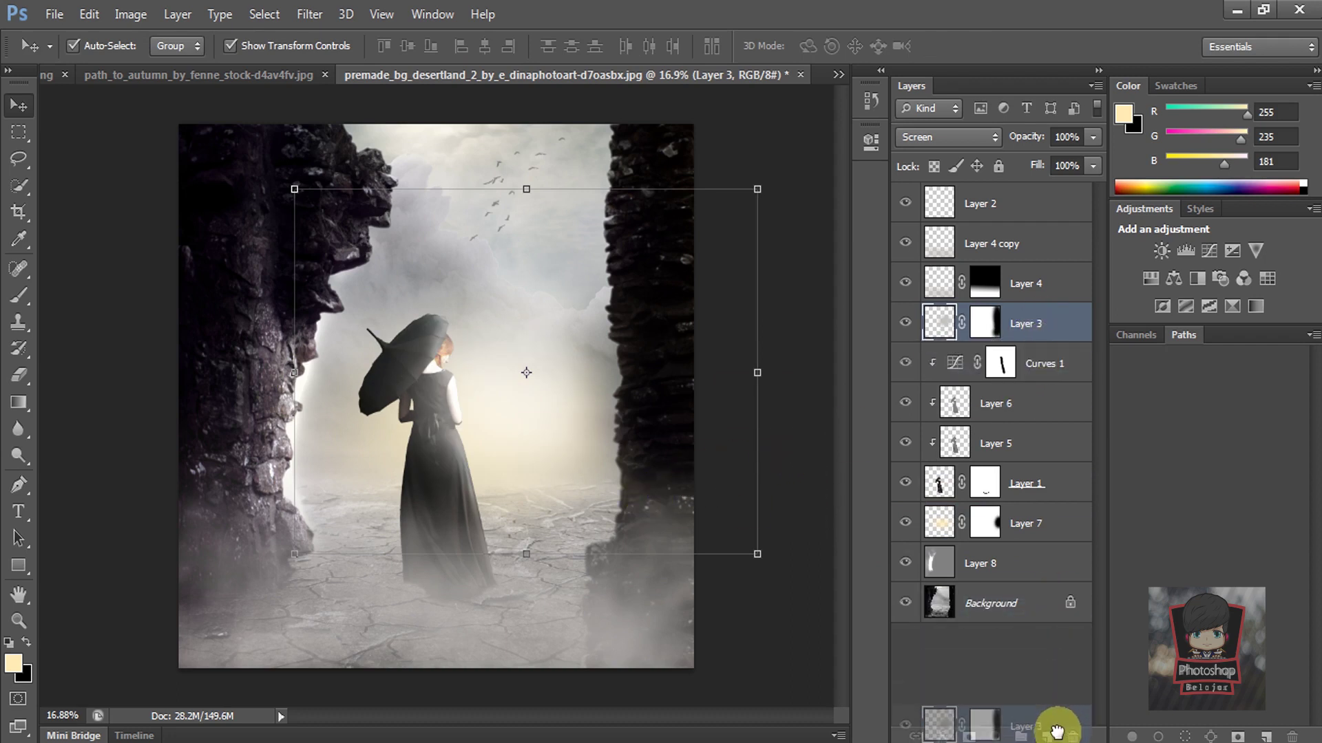
Duplicate Layer 3 at low 20% opacity and widen the copy over the left cliff
{"action": "mouse_move", "coordinate": [1045, 330]}
{"action": "left_mouse_down"}
{"action": "mouse_move", "coordinate": [1047, 735]}
{"action": "mouse_move", "coordinate": [997, 575]}
{"action": "left_mouse_up"}
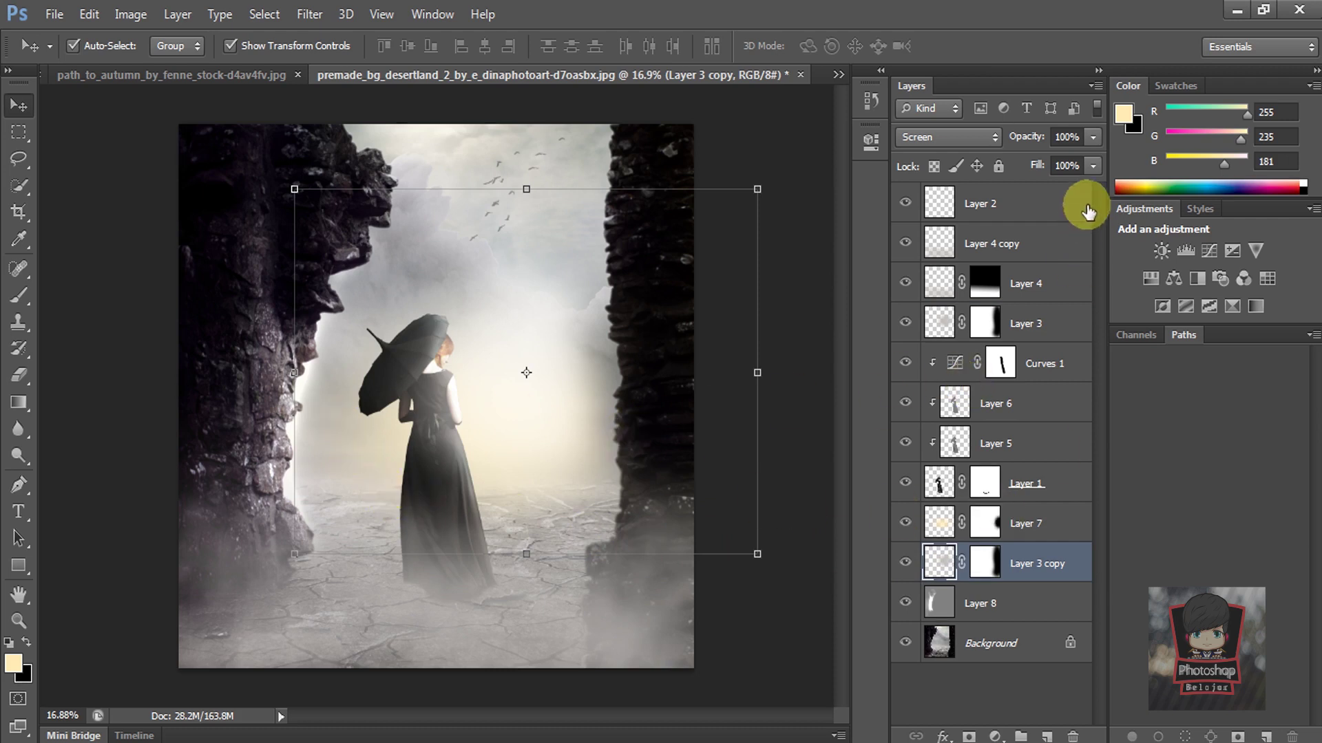
{"action": "left_click", "coordinate": [1050, 159]}
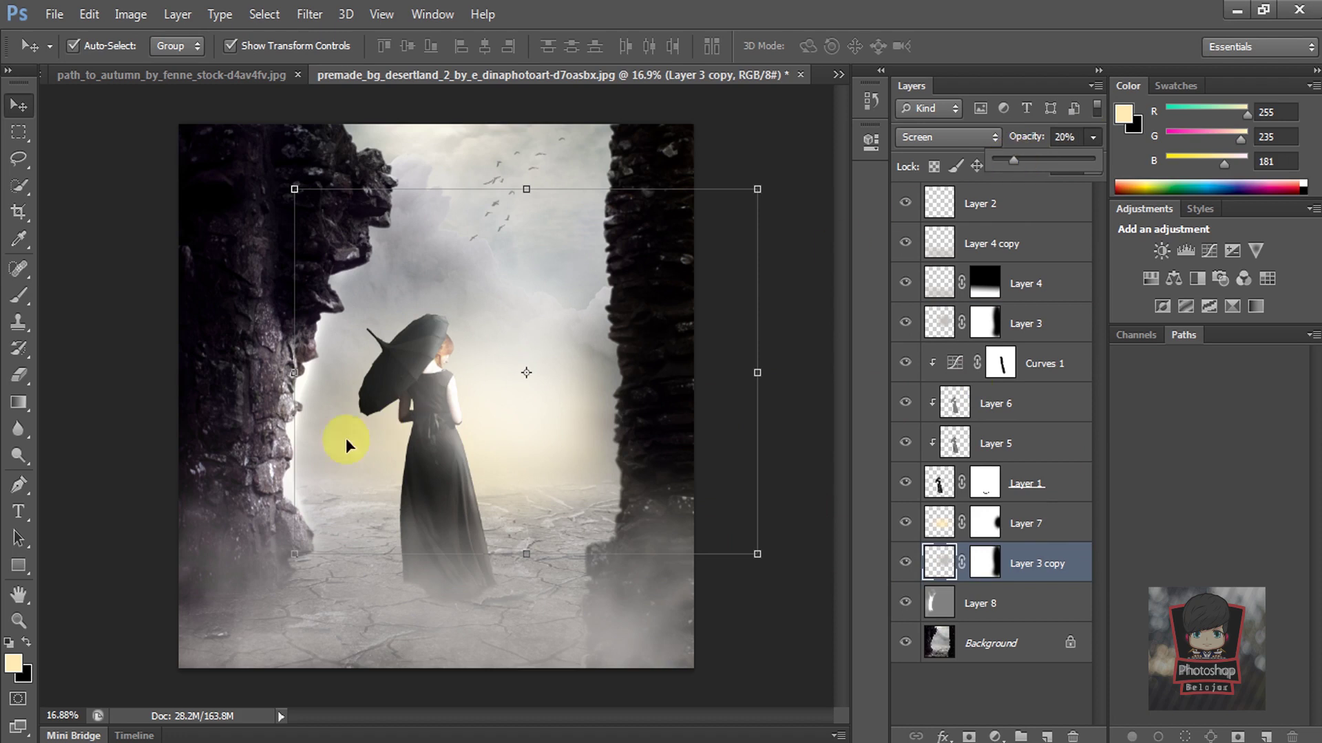
{"action": "left_click_drag", "start_coordinate": [296, 377], "coordinate": [224, 372]}
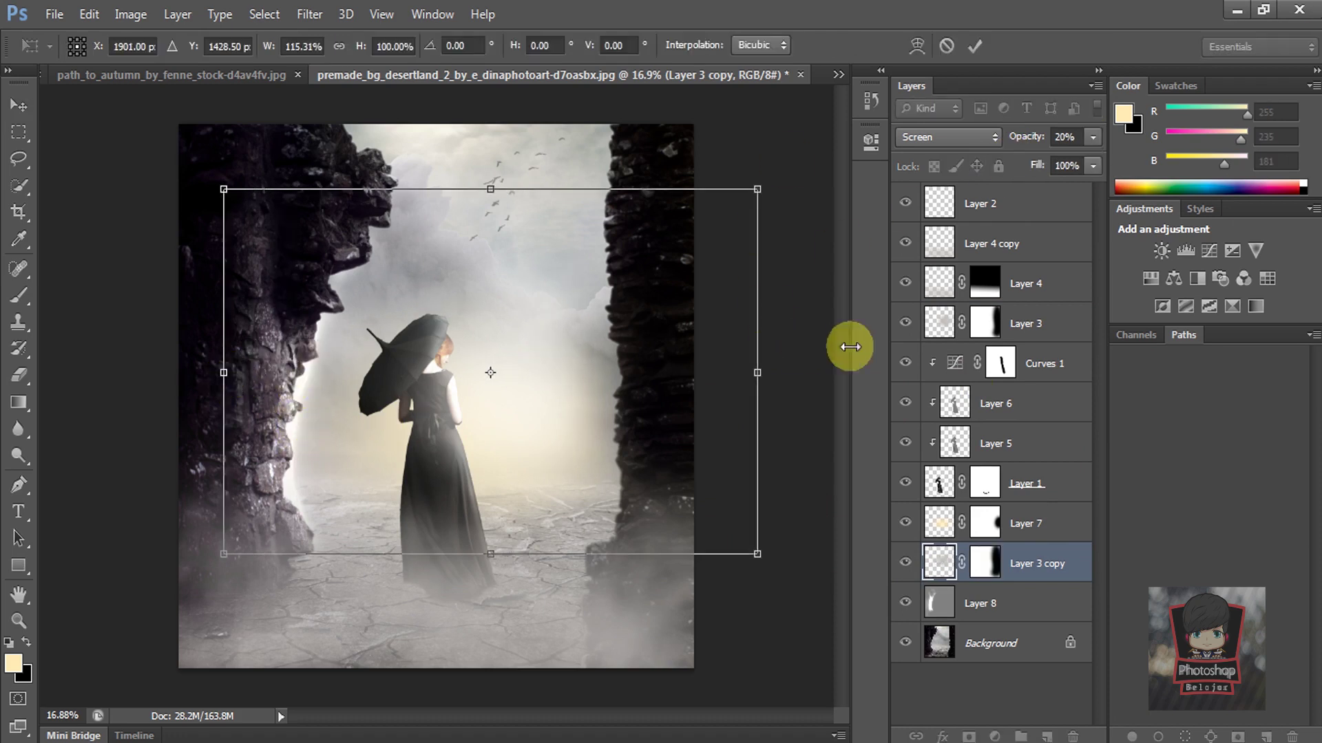
{"action": "key", "text": "Return"}
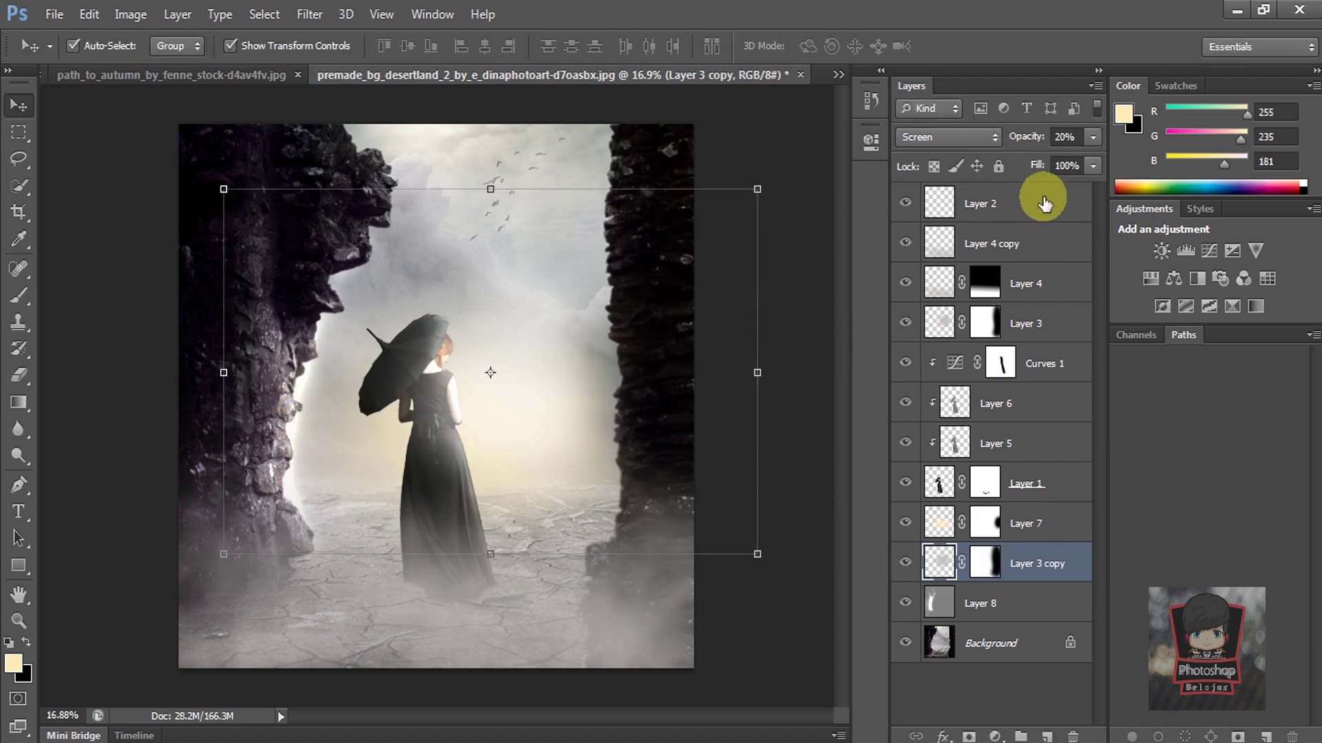
{"action": "left_click", "coordinate": [905, 563]}
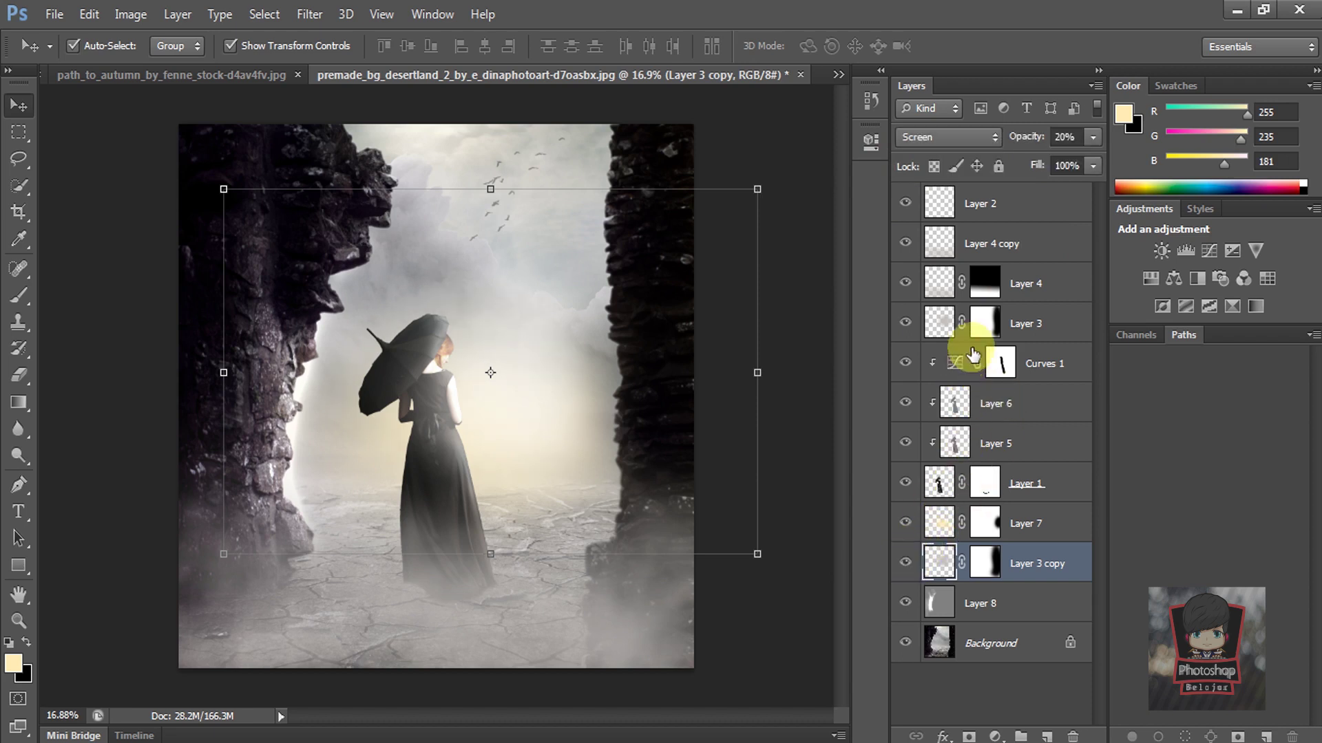
Lower Layer 3's opacity to about 75% and Layer 7's to 72%
{"action": "left_click", "coordinate": [1036, 322]}
{"action": "mouse_move", "coordinate": [1063, 158]}
{"action": "left_mouse_down"}
{"action": "mouse_move", "coordinate": [1047, 162]}
{"action": "mouse_move", "coordinate": [1068, 160]}
{"action": "left_mouse_up"}
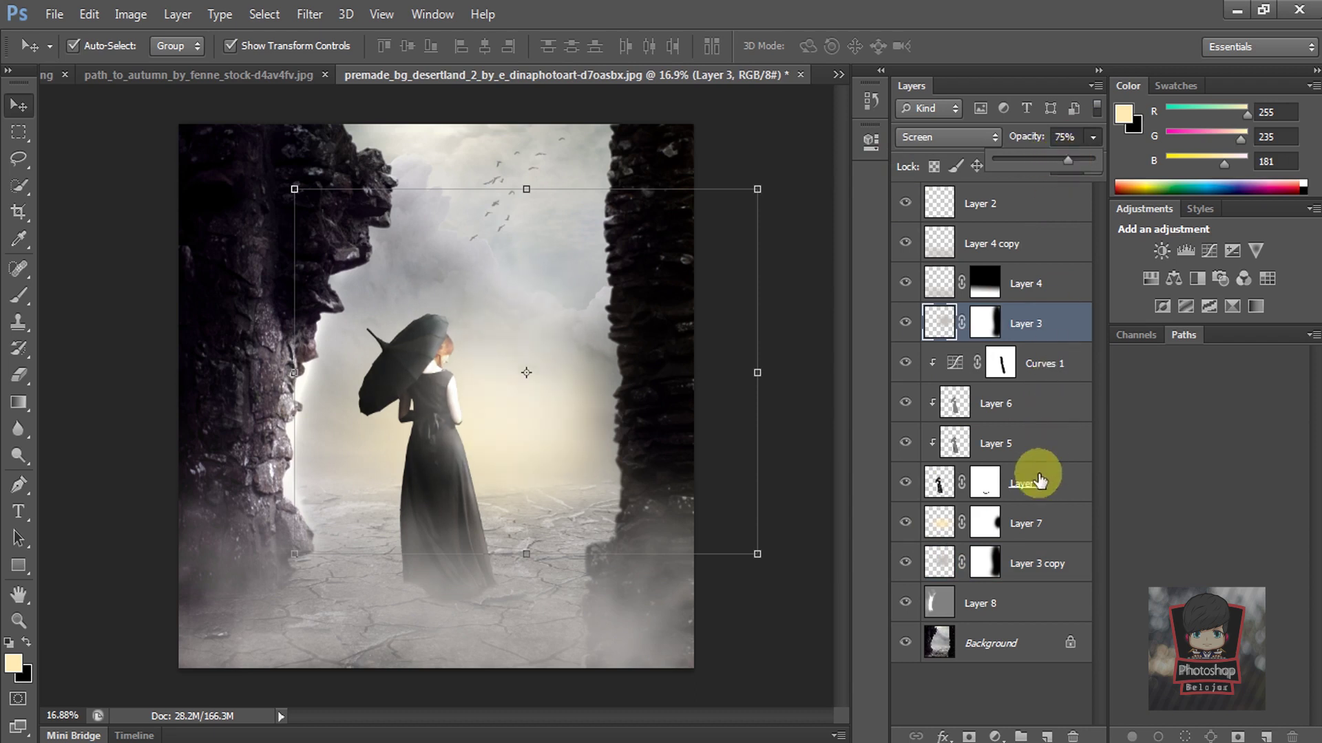
{"action": "left_click", "coordinate": [1032, 506]}
{"action": "left_click_drag", "start_coordinate": [1073, 154], "coordinate": [1064, 158]}
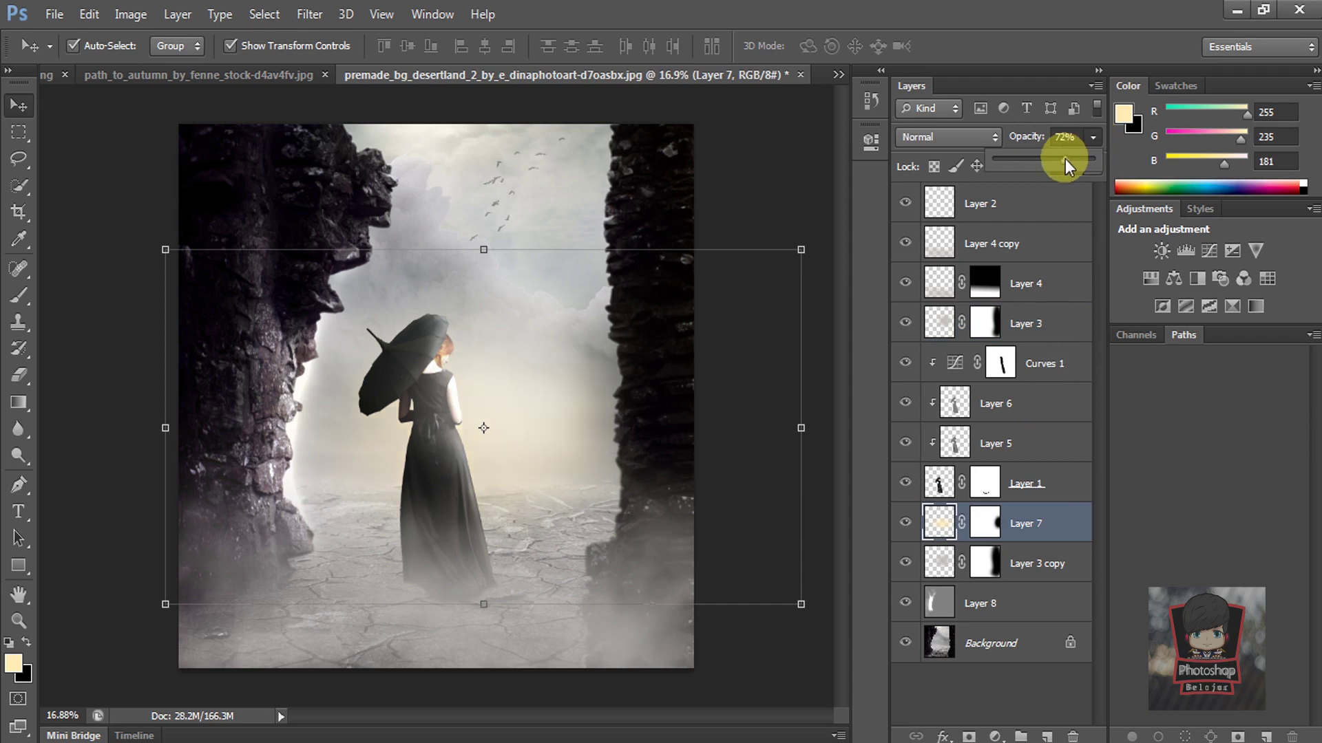
{"action": "left_click", "coordinate": [775, 195]}
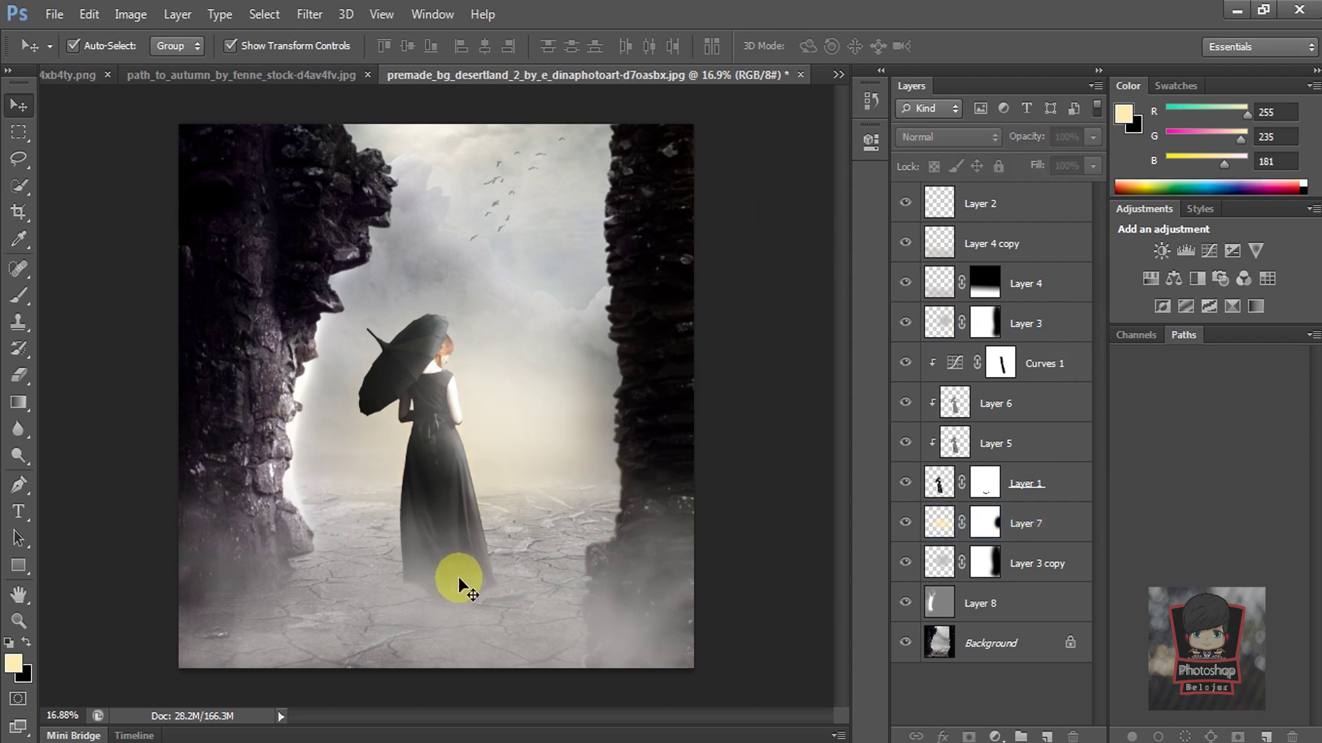
{"action": "scroll", "coordinate": [474, 577], "scroll_direction": "up", "scroll_amount": 2}
Duplicate Layer 1 so that Layer 1 copy sits directly beneath the woman's layer
{"action": "scroll", "coordinate": [434, 421], "scroll_direction": "down", "scroll_amount": 3}
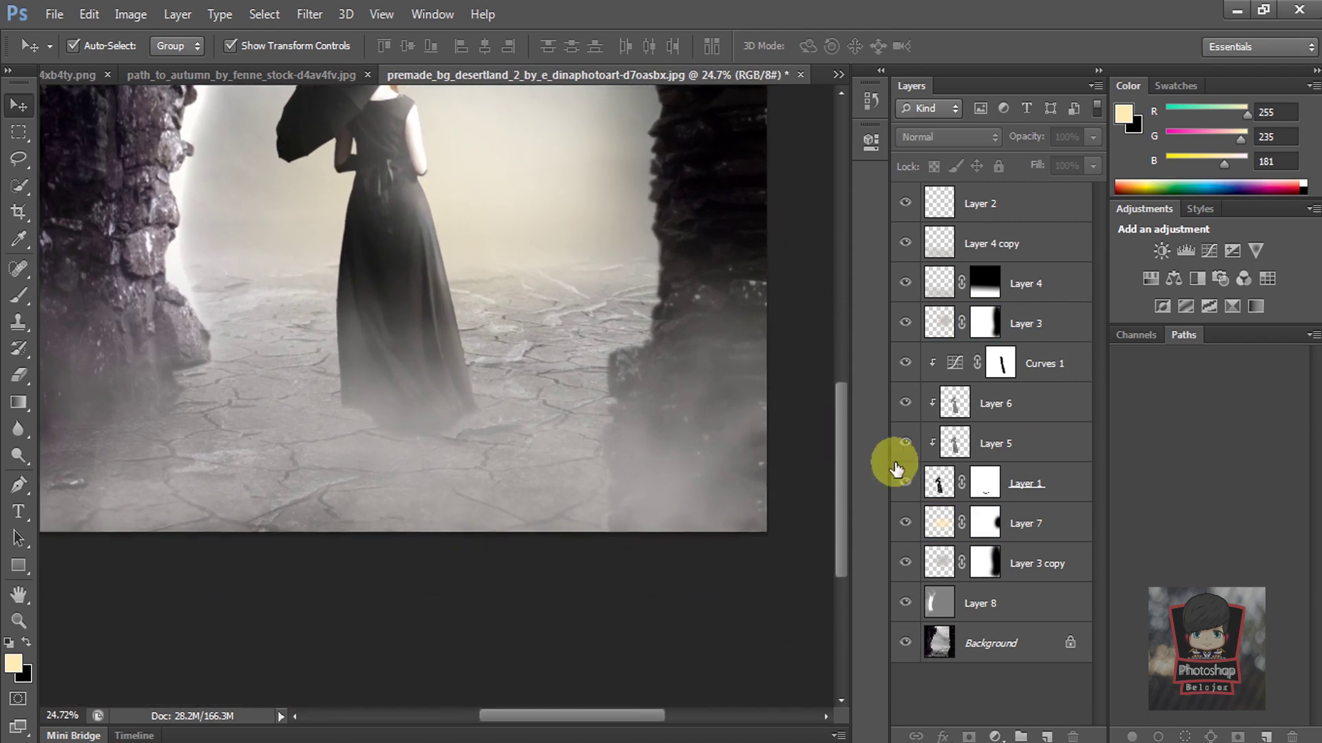
{"action": "left_click", "coordinate": [1053, 485]}
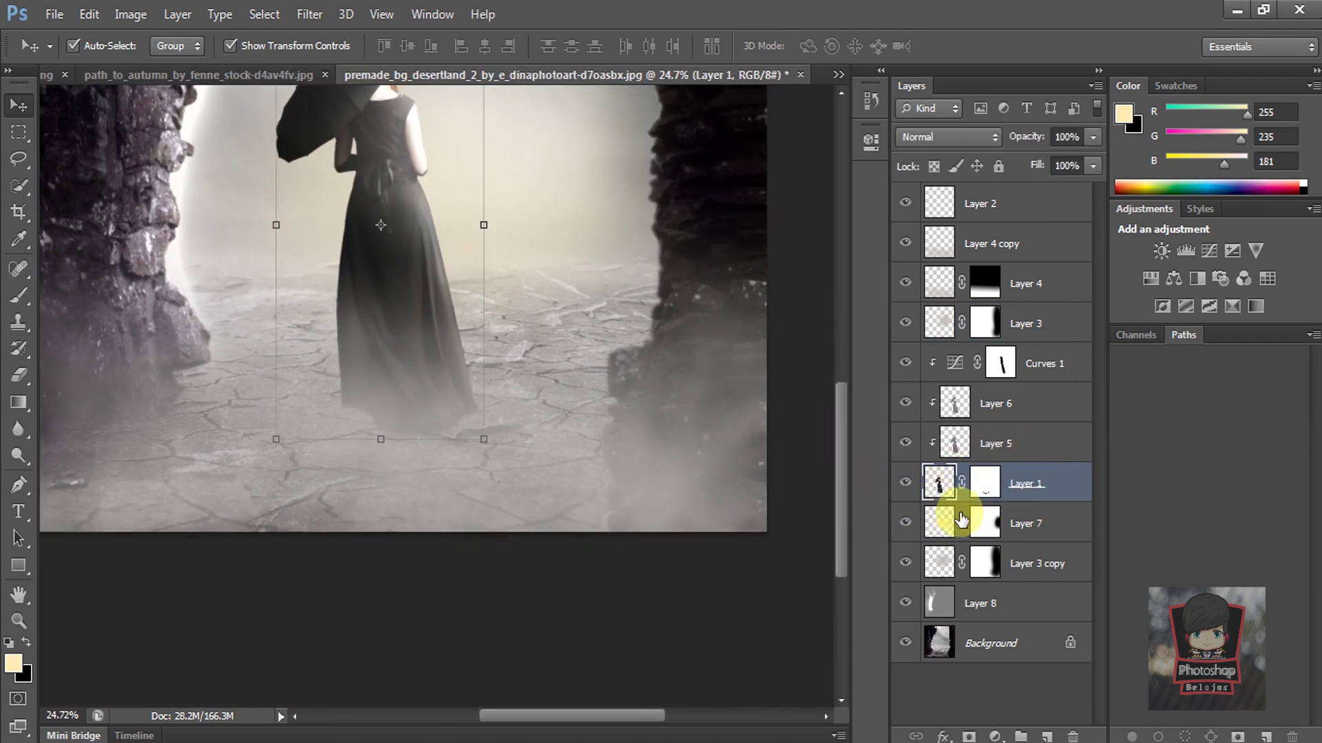
{"action": "left_click_drag", "start_coordinate": [985, 517], "coordinate": [1043, 525]}
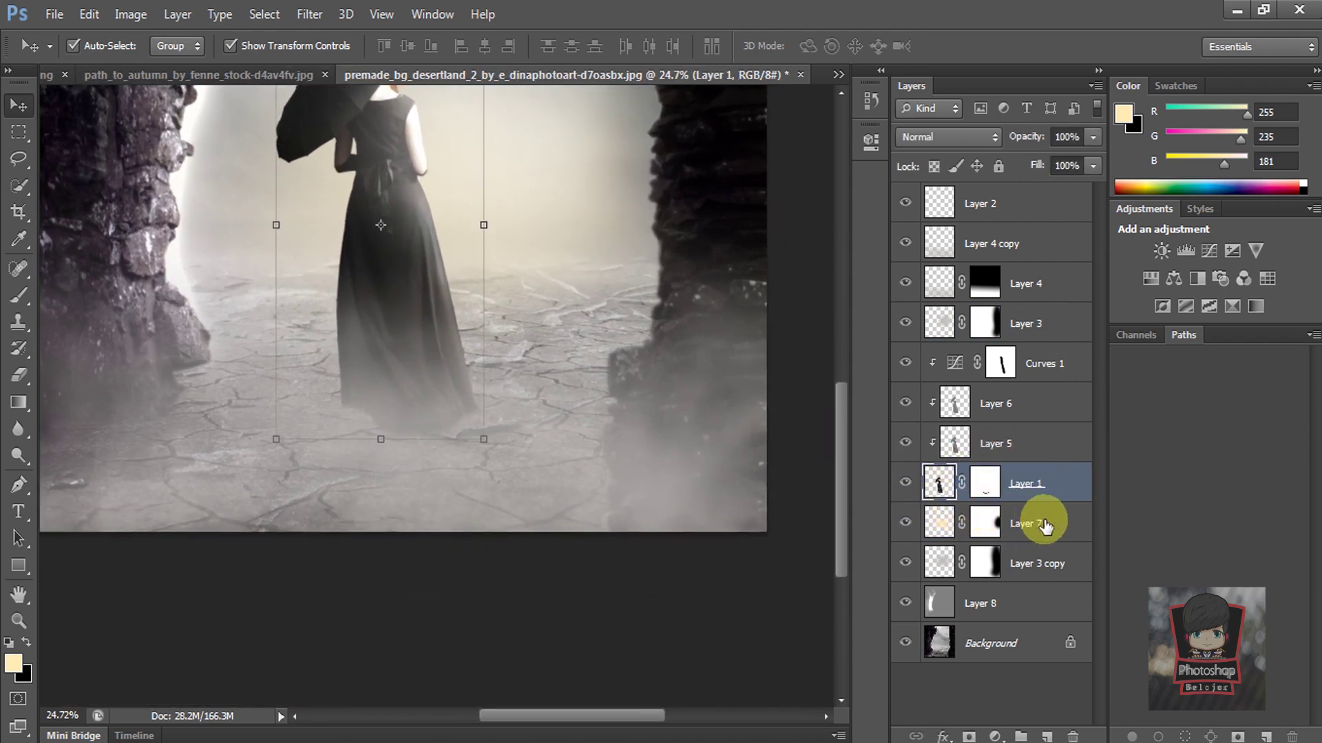
{"action": "left_click_drag", "start_coordinate": [1045, 526], "coordinate": [1053, 496]}
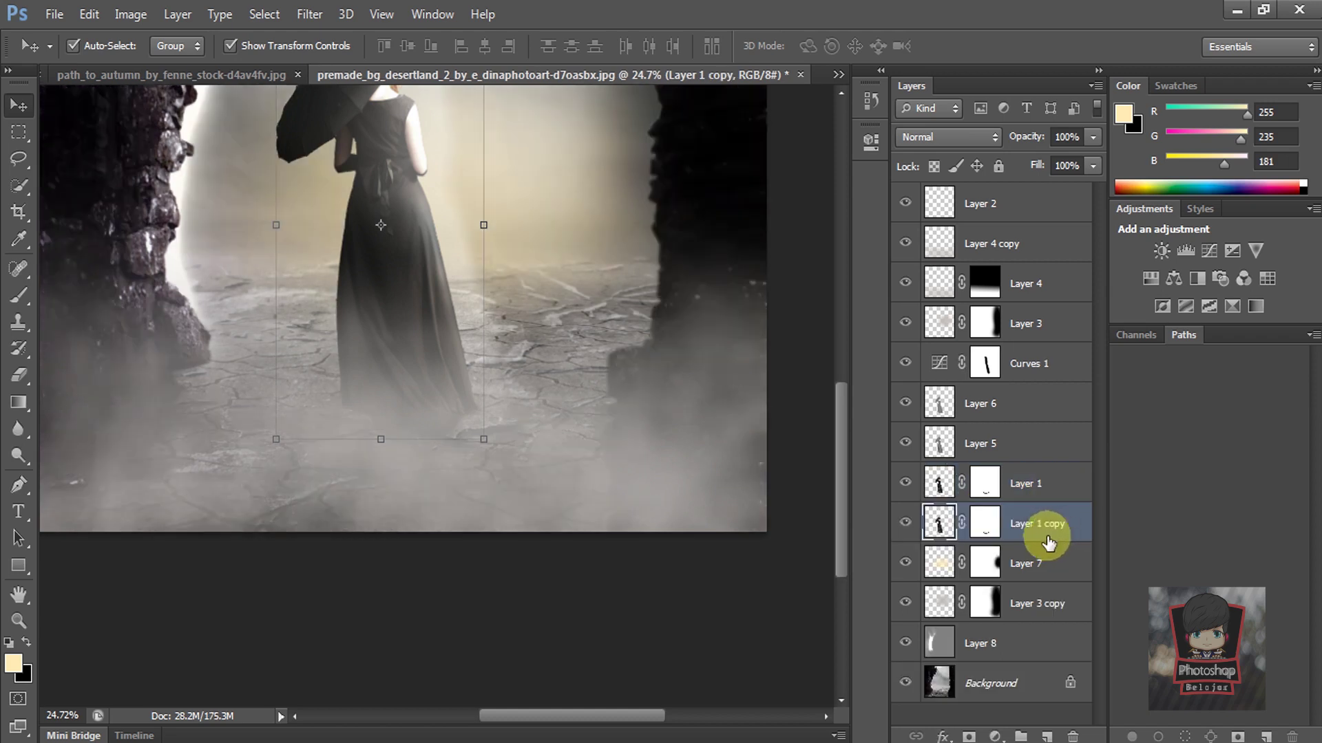
Convert Layer 1 copy to a Smart Object, then rasterize it
{"action": "right_click", "coordinate": [1006, 536]}
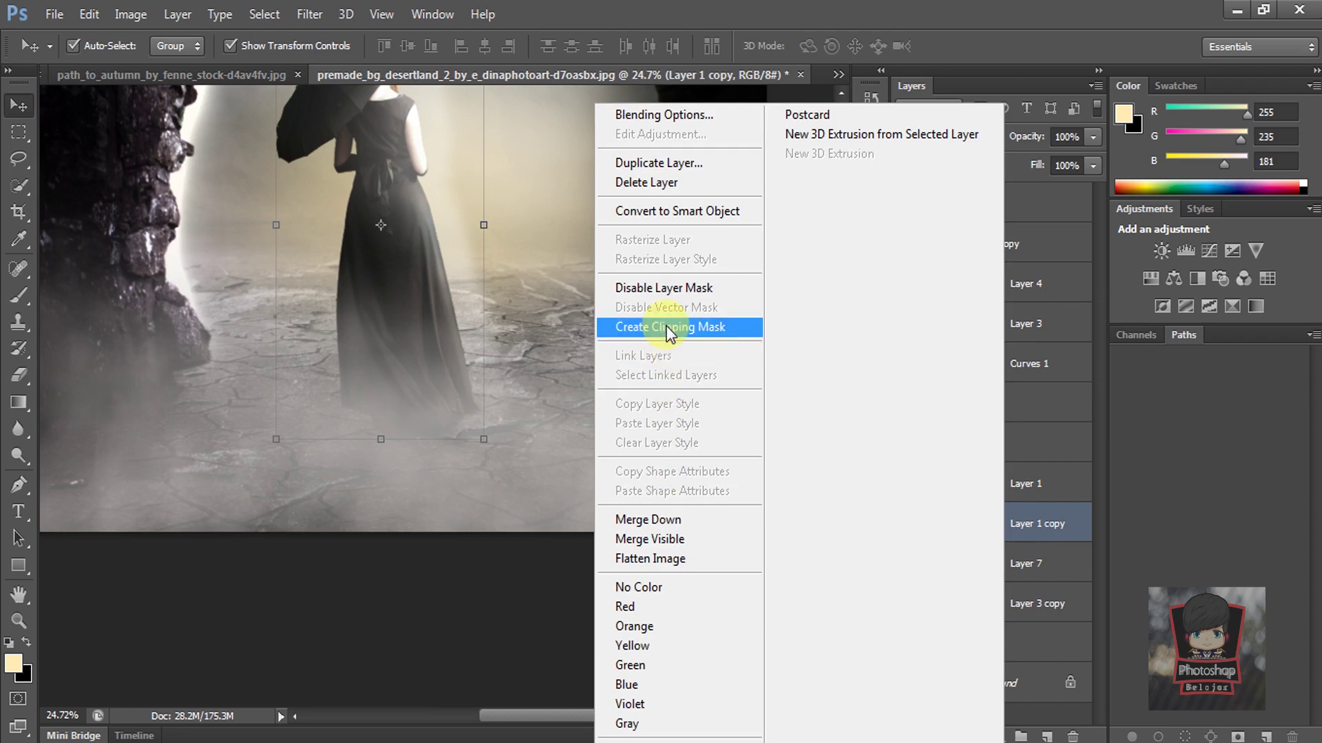
{"action": "left_click", "coordinate": [683, 211]}
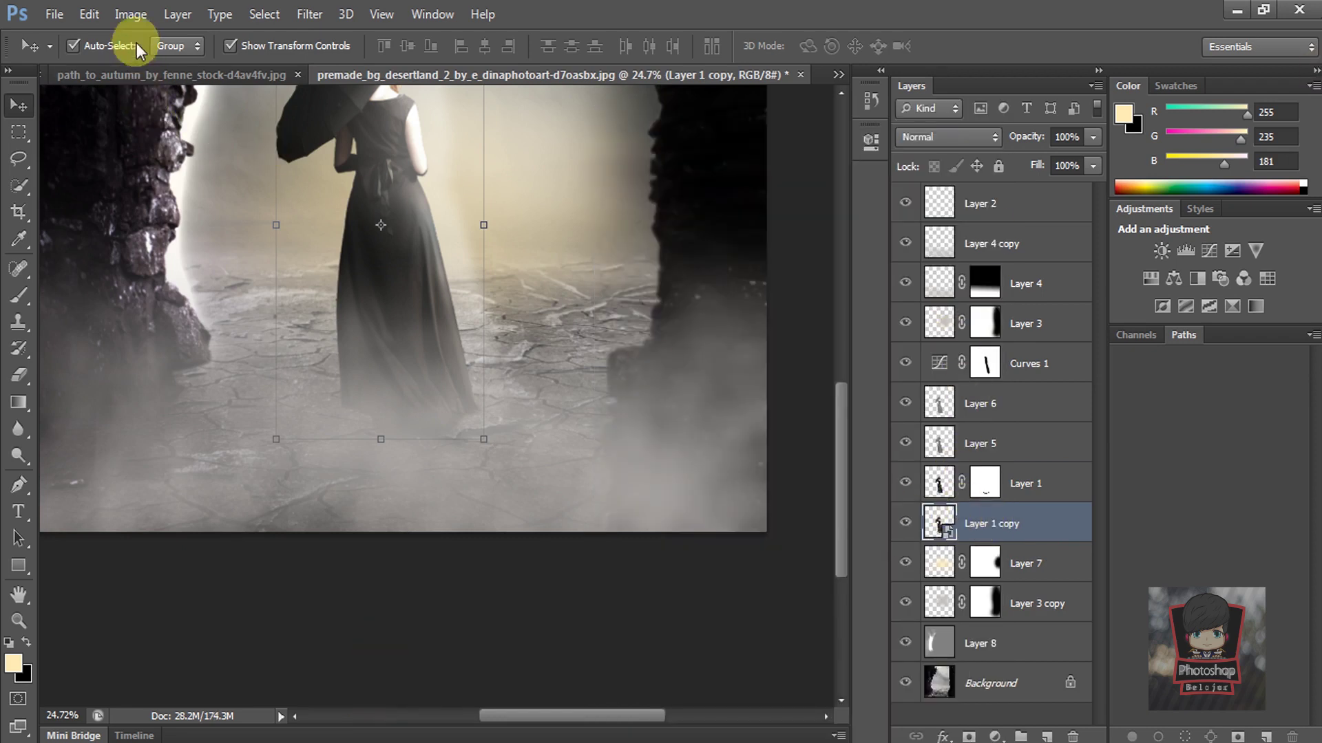
{"action": "left_click", "coordinate": [131, 15]}
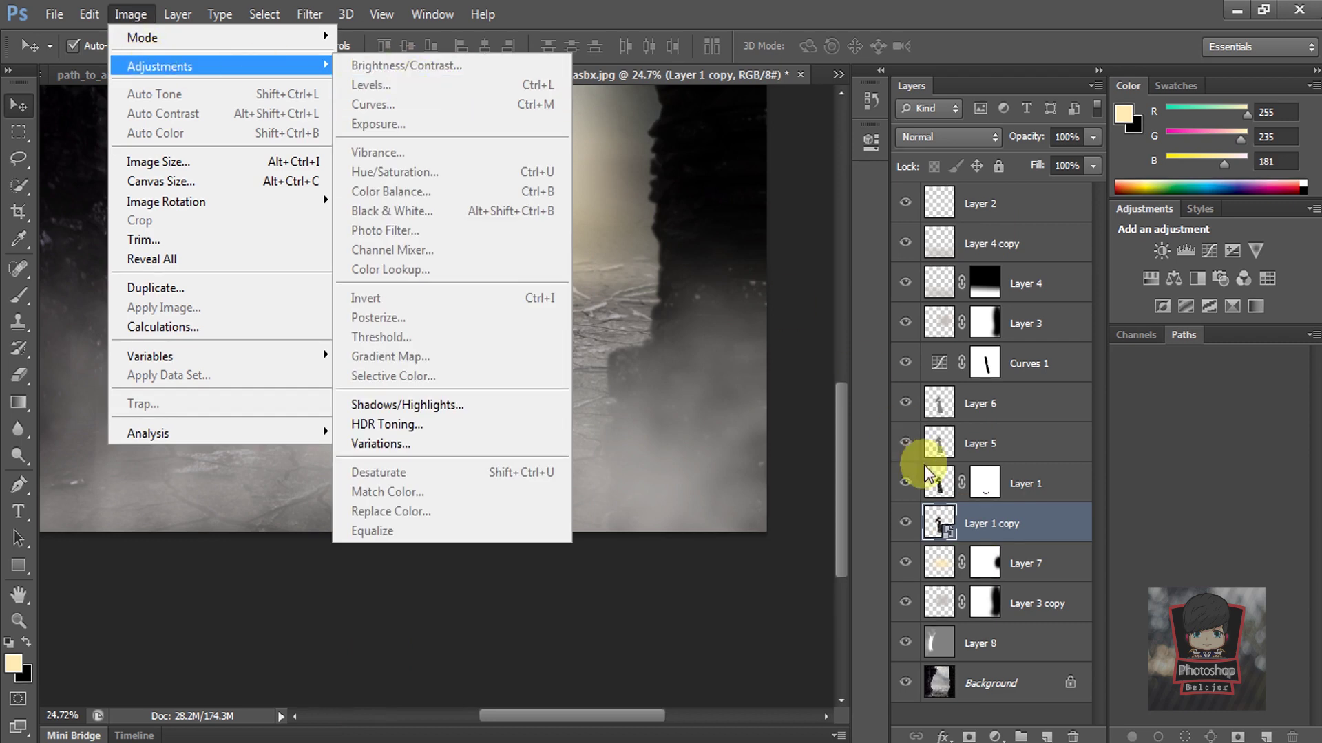
{"action": "right_click", "coordinate": [940, 522]}
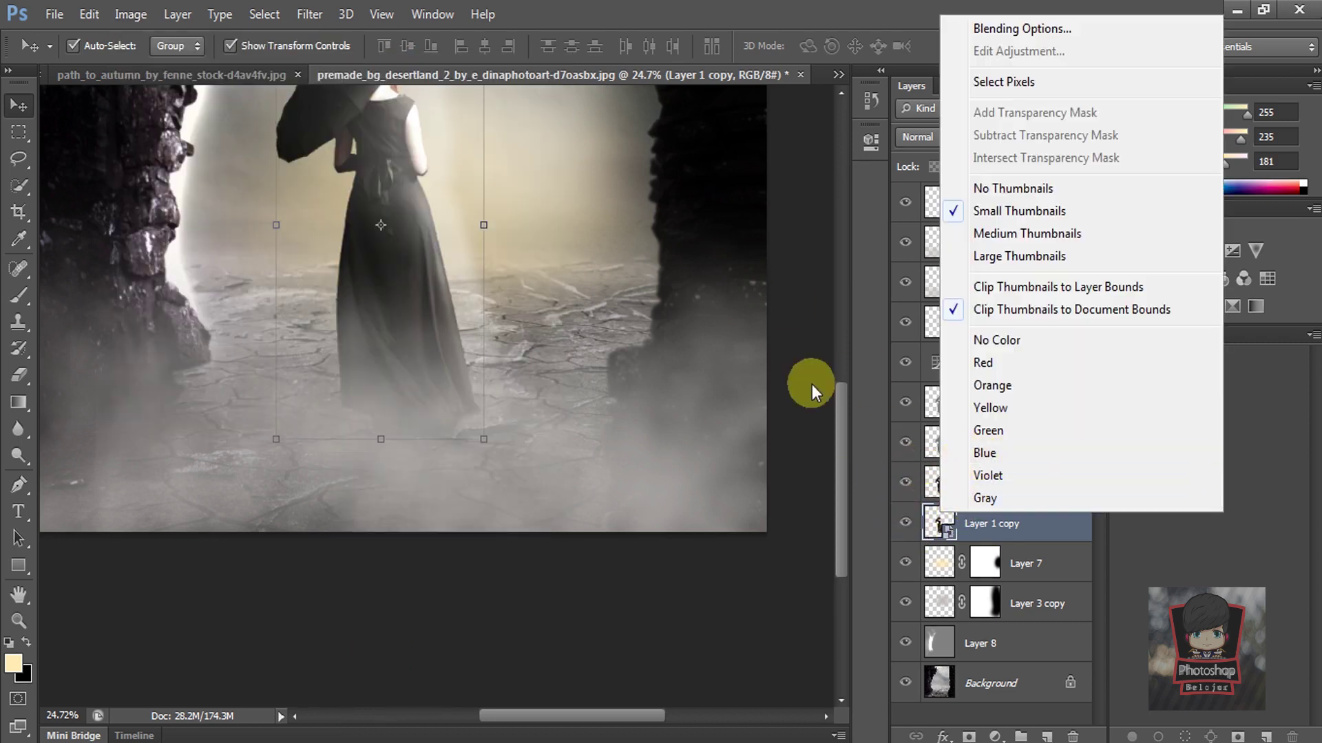
{"action": "left_click", "coordinate": [806, 382]}
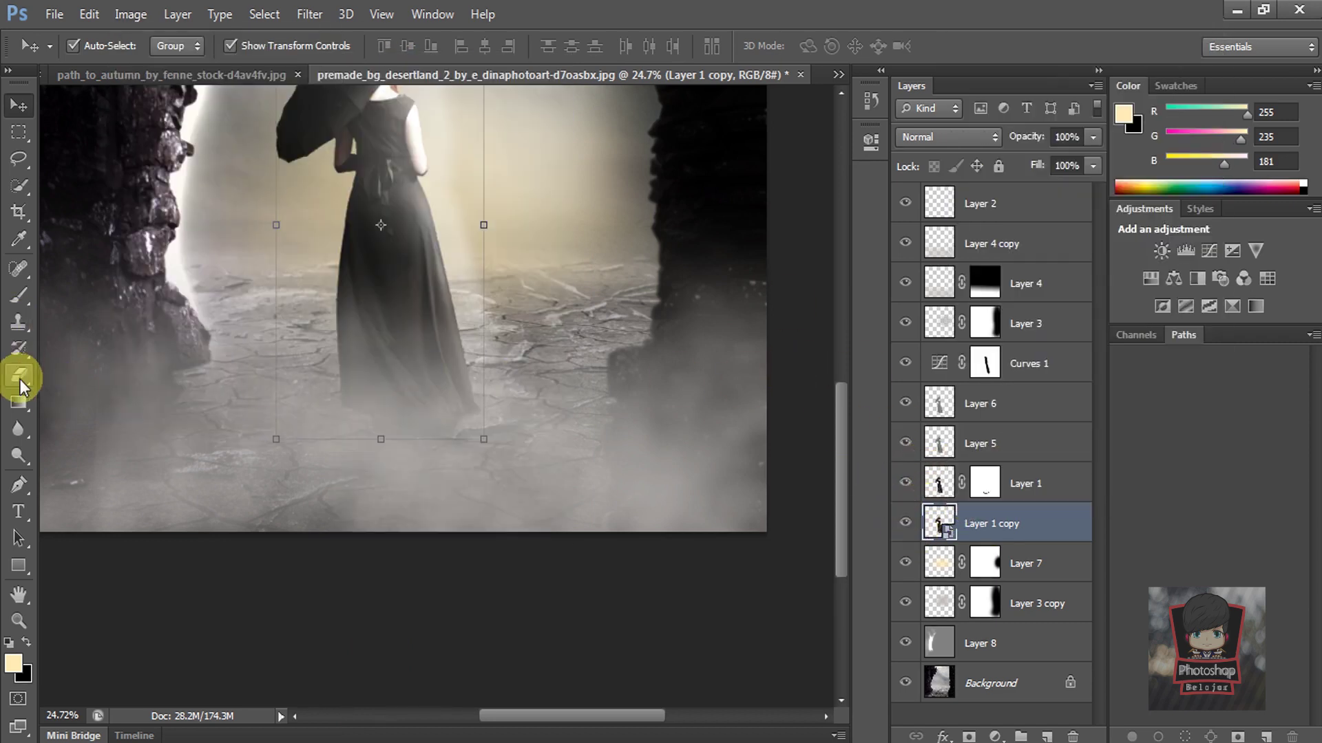
{"action": "left_click", "coordinate": [19, 377]}
{"action": "left_click", "coordinate": [428, 316]}
{"action": "left_click", "coordinate": [625, 316]}
{"action": "left_click", "coordinate": [117, 221]}
{"action": "left_click", "coordinate": [19, 105]}
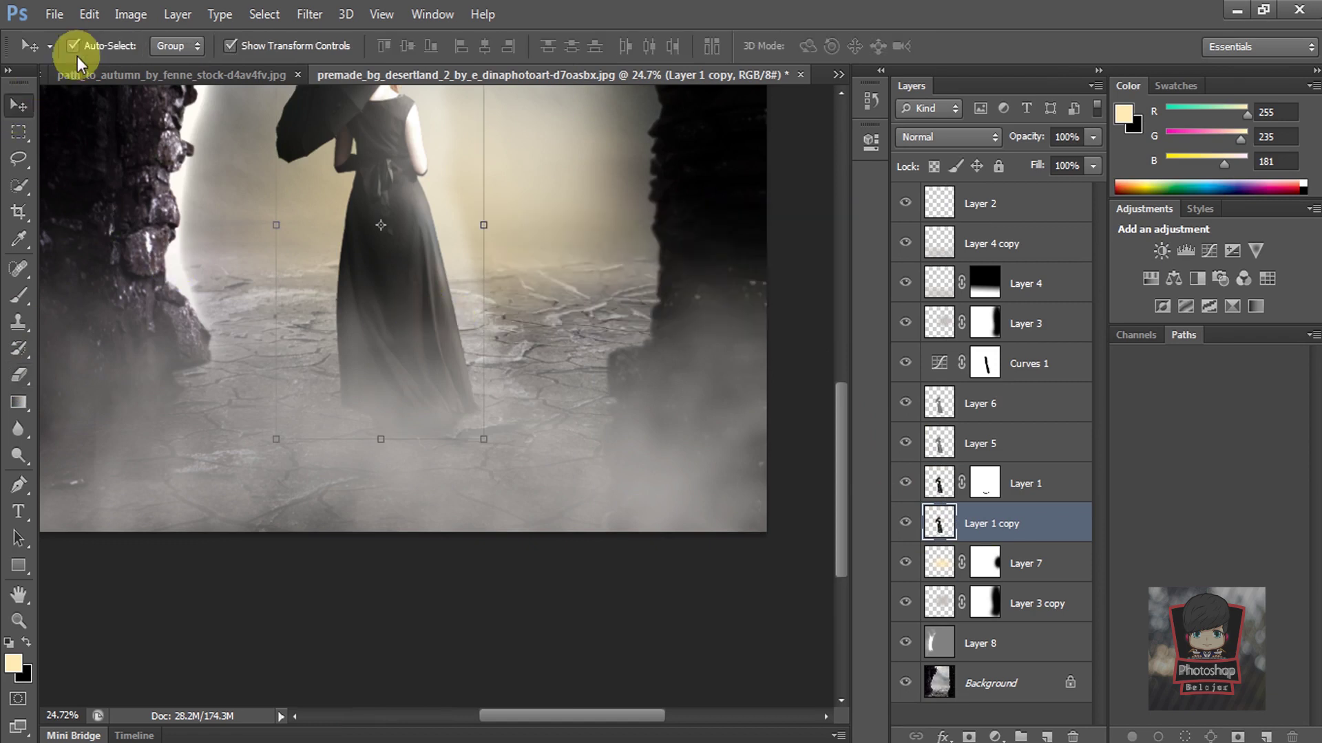
Turn Layer 1 copy solid black with a Monochrome Channel Mixer set to -200
{"action": "left_click", "coordinate": [131, 14]}
{"action": "mouse_move", "coordinate": [159, 66]}
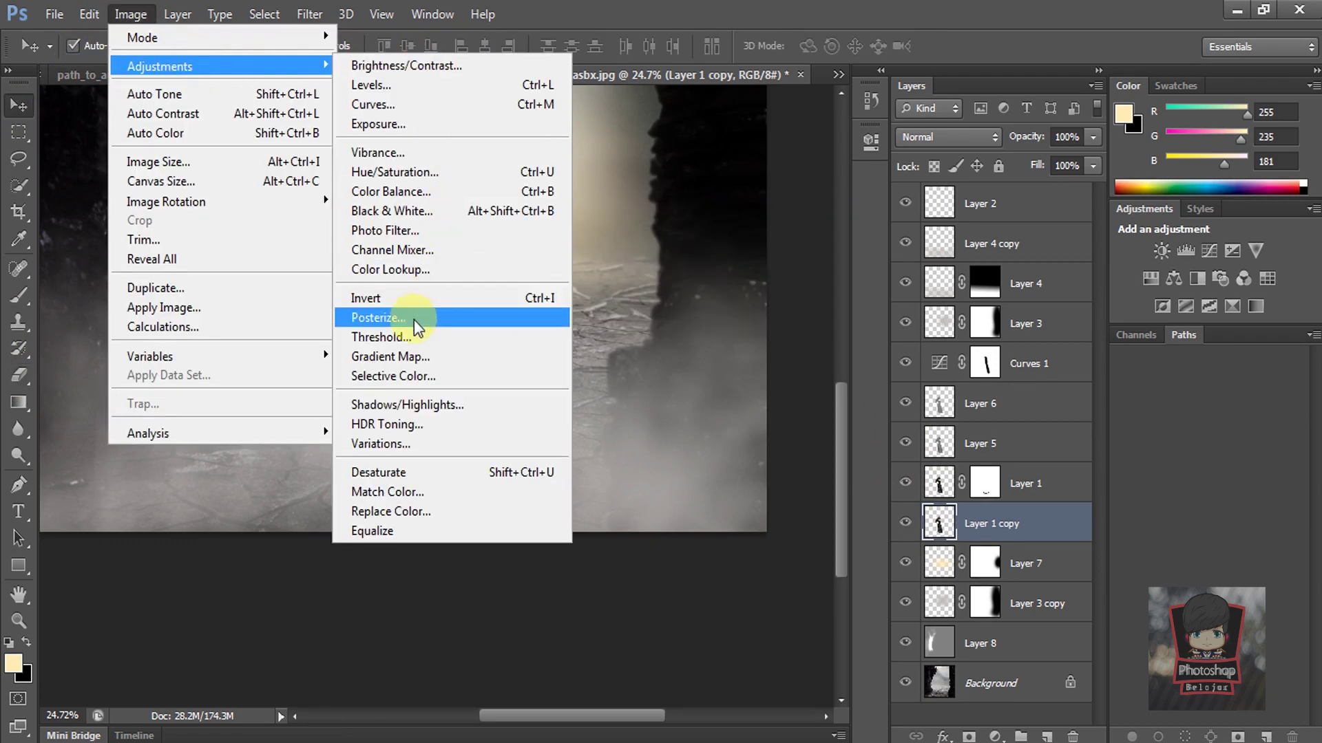
{"action": "left_click", "coordinate": [389, 250]}
{"action": "left_click", "coordinate": [688, 160]}
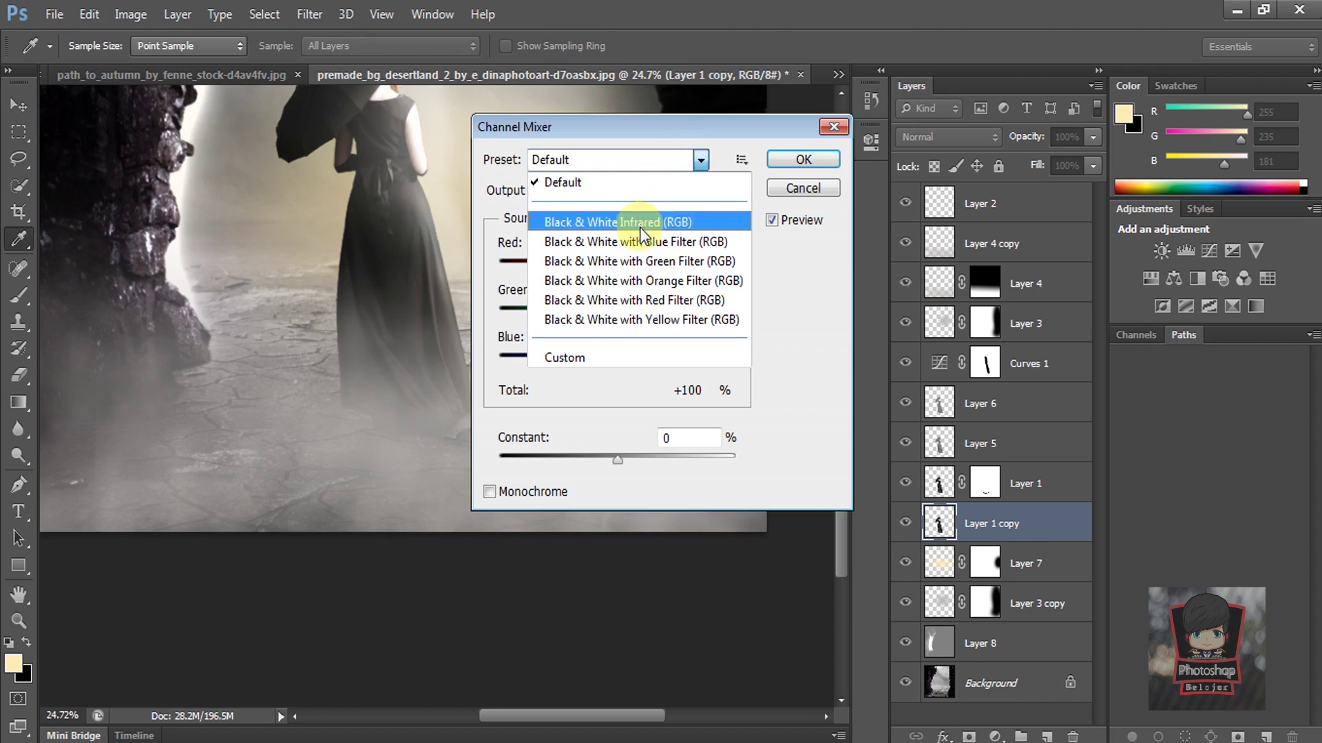
{"action": "left_click", "coordinate": [640, 225]}
{"action": "left_click_drag", "start_coordinate": [598, 359], "coordinate": [448, 359]}
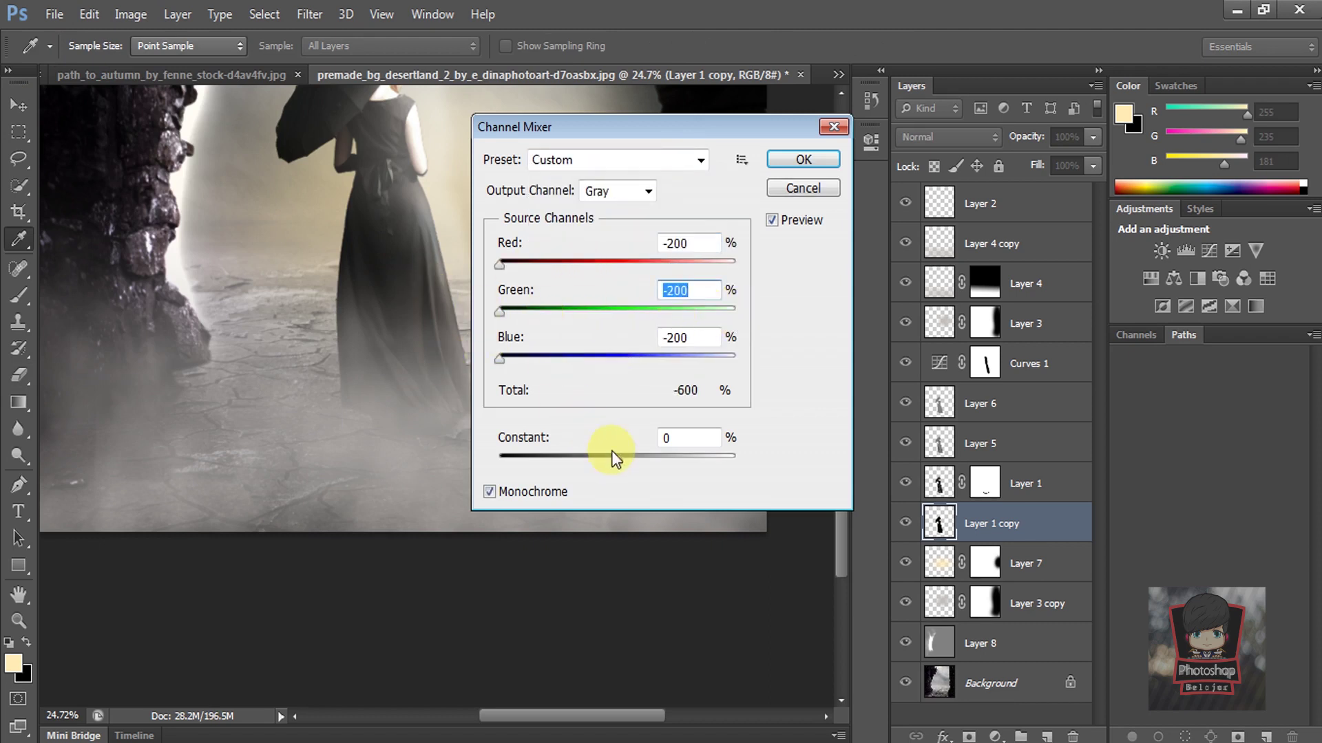
{"action": "left_click", "coordinate": [802, 188]}
{"action": "key", "text": "v"}
{"action": "key", "text": "ctrl+0"}
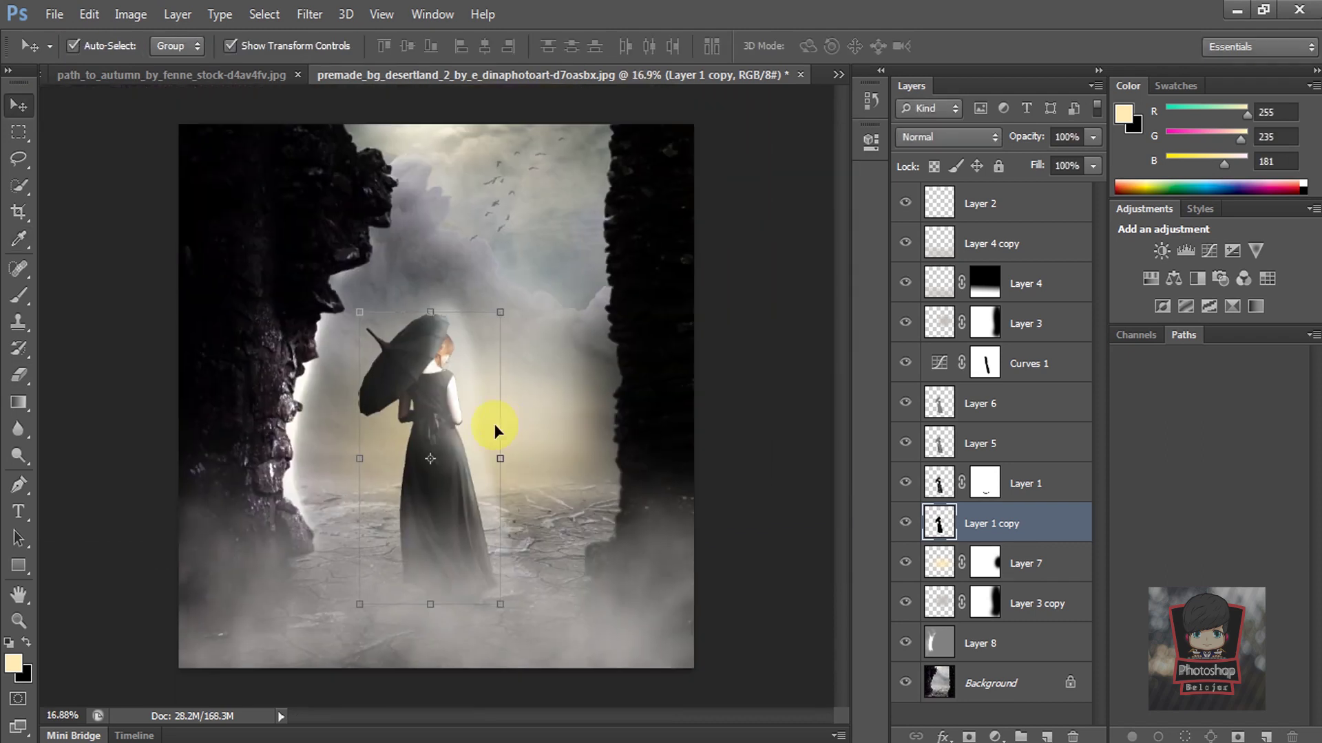
Free-transform Layer 1 copy, trying Warp before returning to a plain transform
{"action": "left_click", "coordinate": [502, 312]}
{"action": "right_click", "coordinate": [468, 352]}
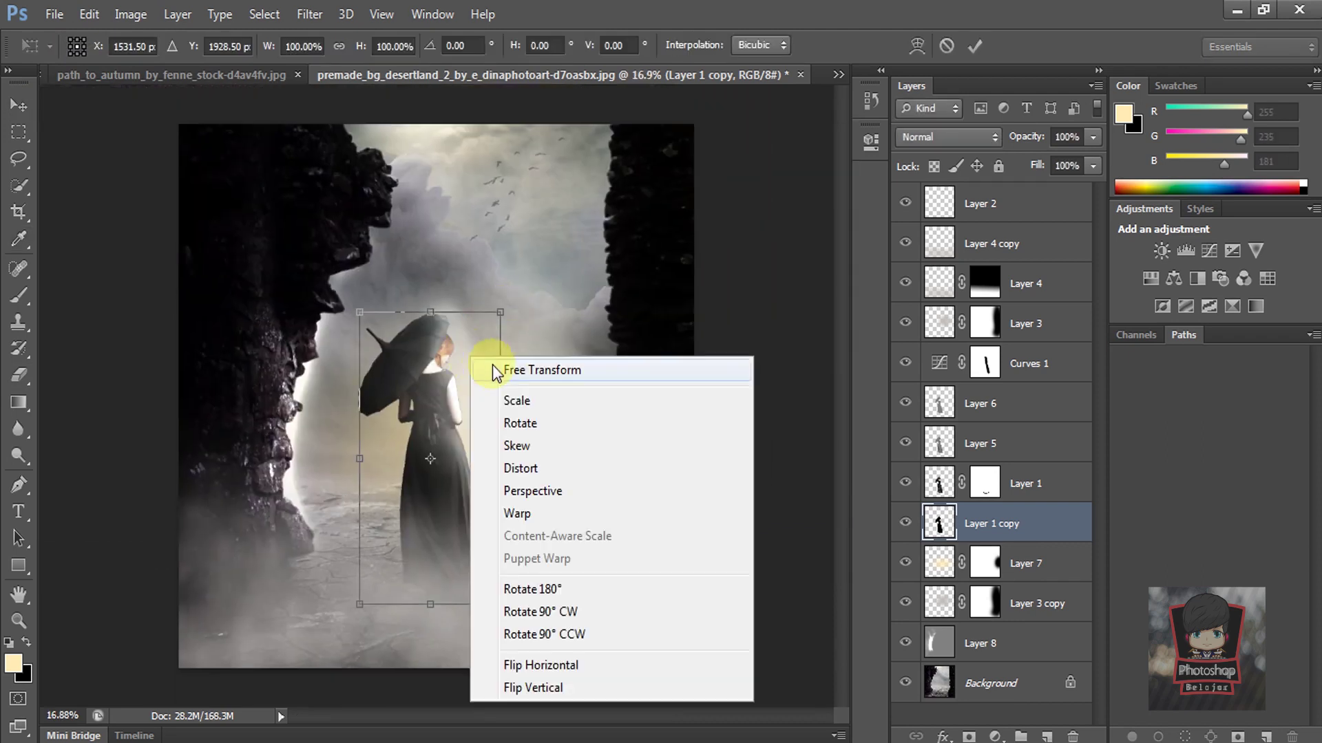
{"action": "left_click", "coordinate": [531, 513]}
{"action": "right_click", "coordinate": [492, 336]}
{"action": "left_click", "coordinate": [513, 352]}
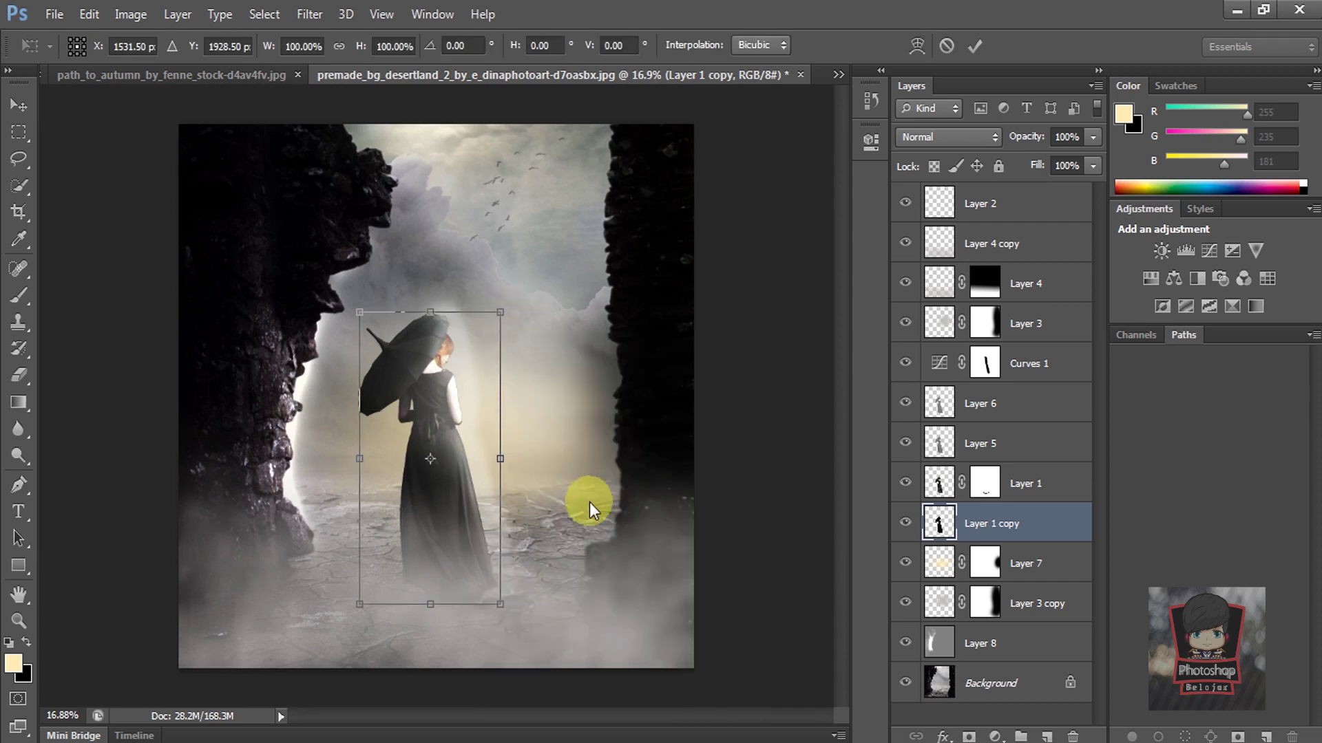
{"action": "scroll", "coordinate": [570, 354], "scroll_direction": "up", "scroll_amount": 2}
{"action": "left_click_drag", "start_coordinate": [555, 437], "coordinate": [590, 292]}
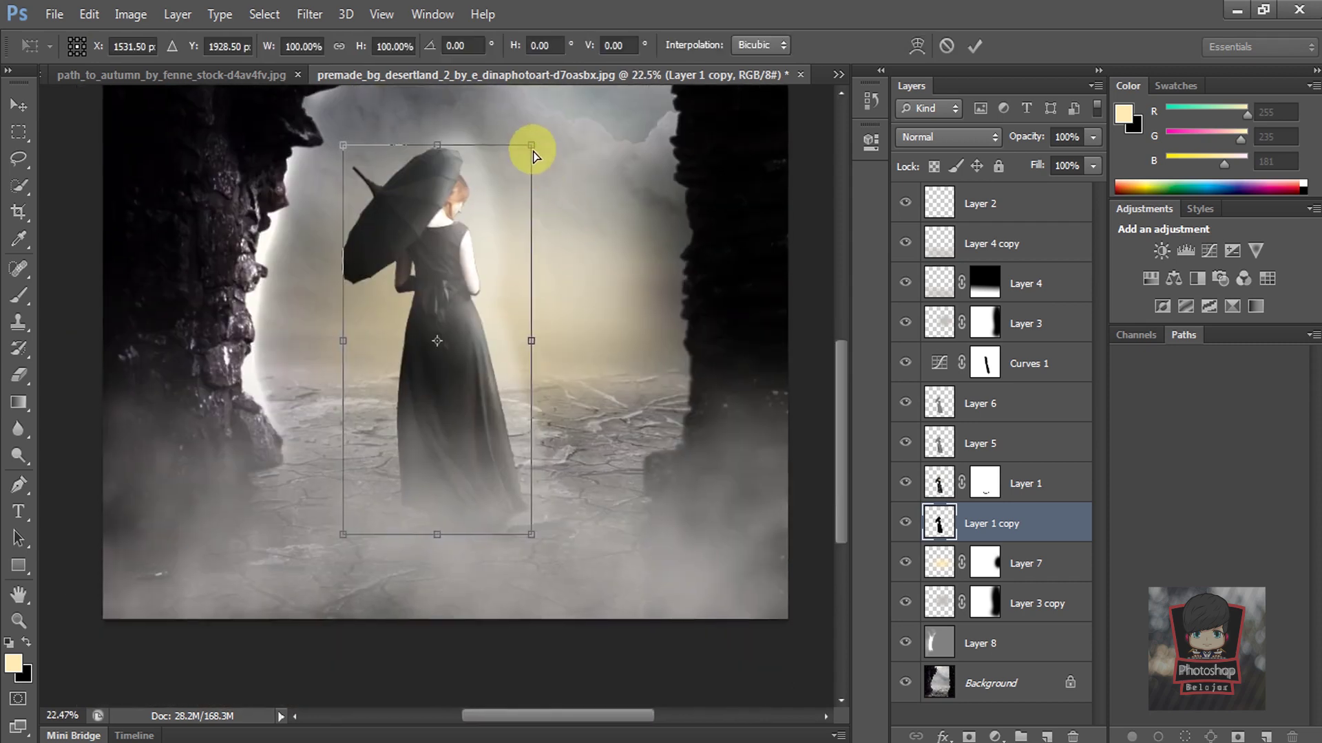
Flip and skew the silhouette flat onto the cracked ground at her feet, and commit
{"action": "left_click_drag", "start_coordinate": [532, 146], "coordinate": [406, 677]}
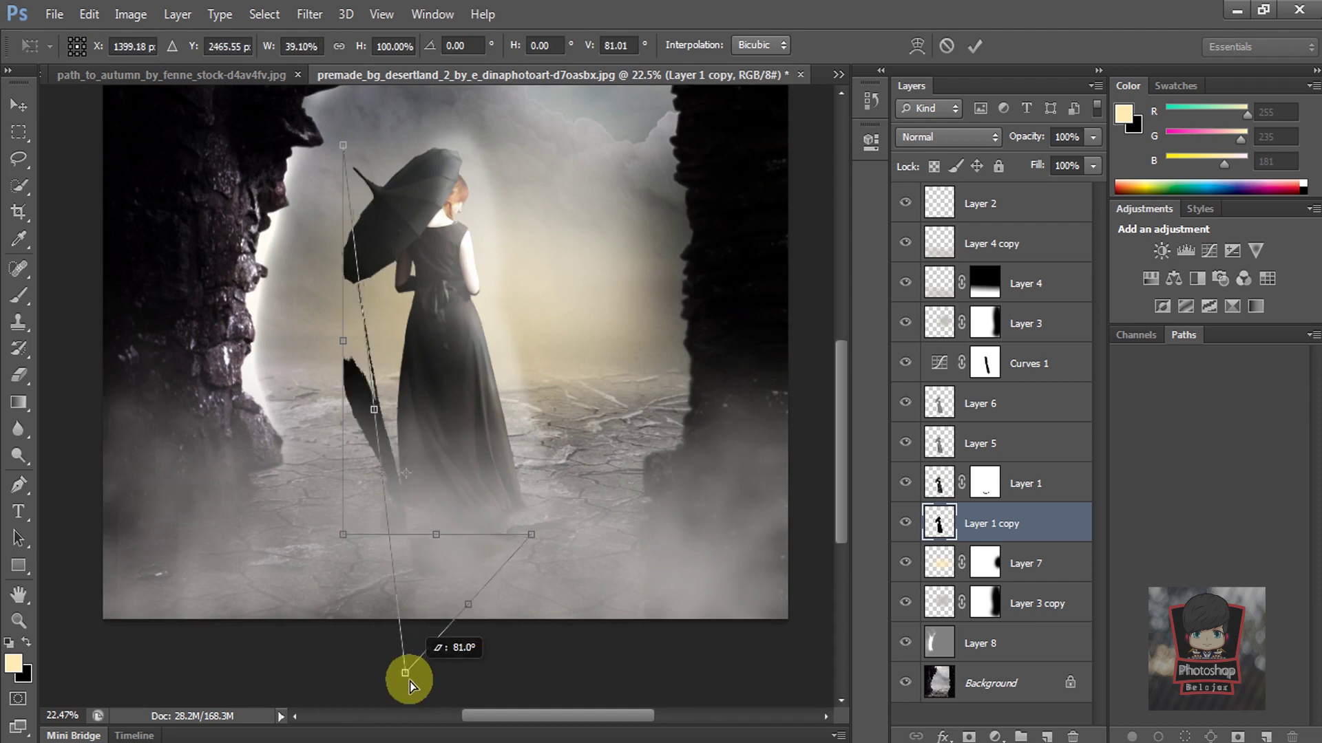
{"action": "left_click_drag", "start_coordinate": [340, 148], "coordinate": [198, 666]}
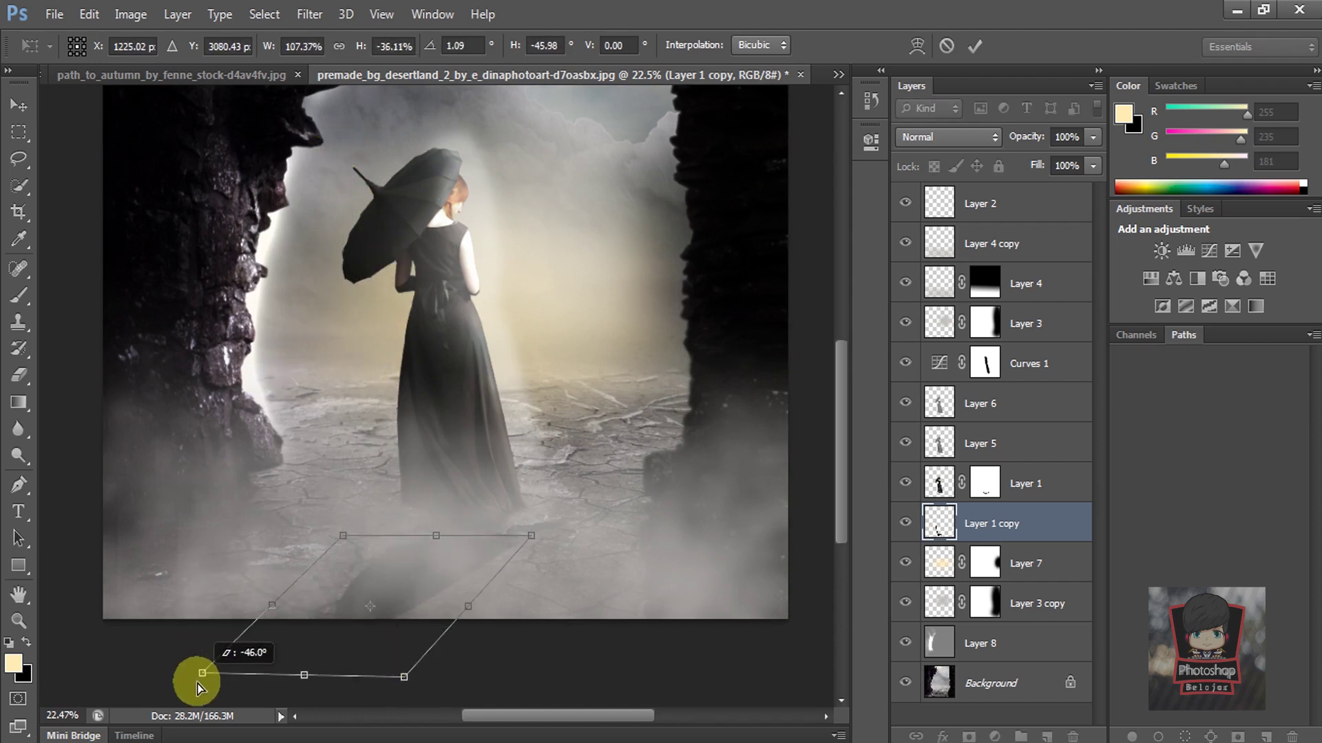
{"action": "left_click_drag", "start_coordinate": [343, 548], "coordinate": [356, 466]}
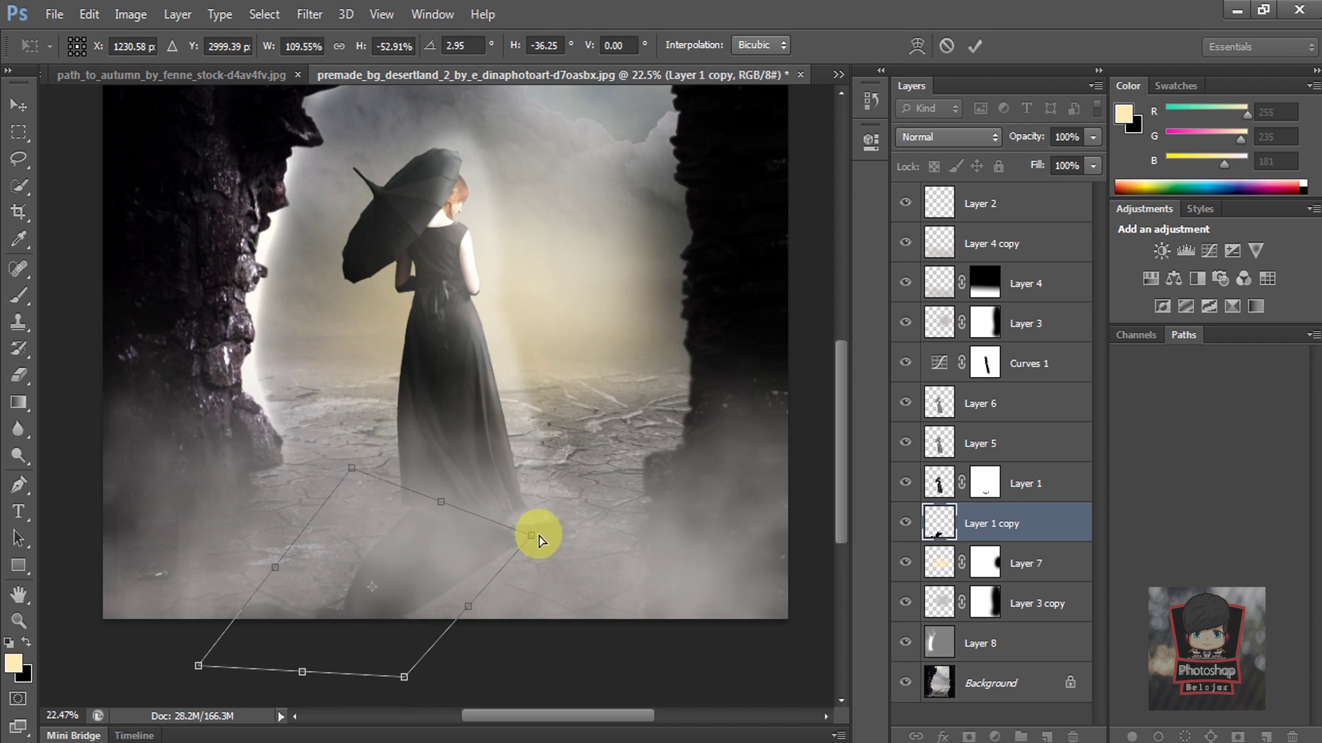
{"action": "left_click_drag", "start_coordinate": [532, 527], "coordinate": [545, 508]}
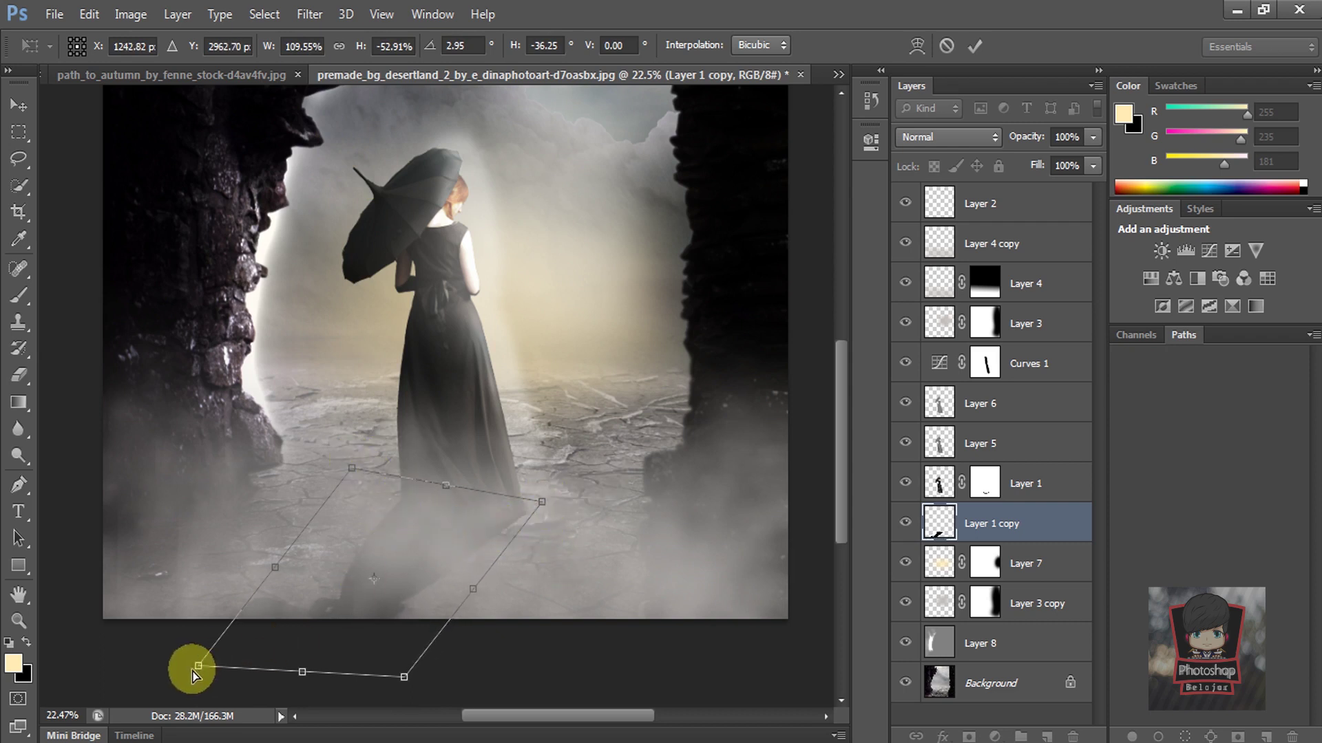
{"action": "left_click_drag", "start_coordinate": [199, 666], "coordinate": [183, 642]}
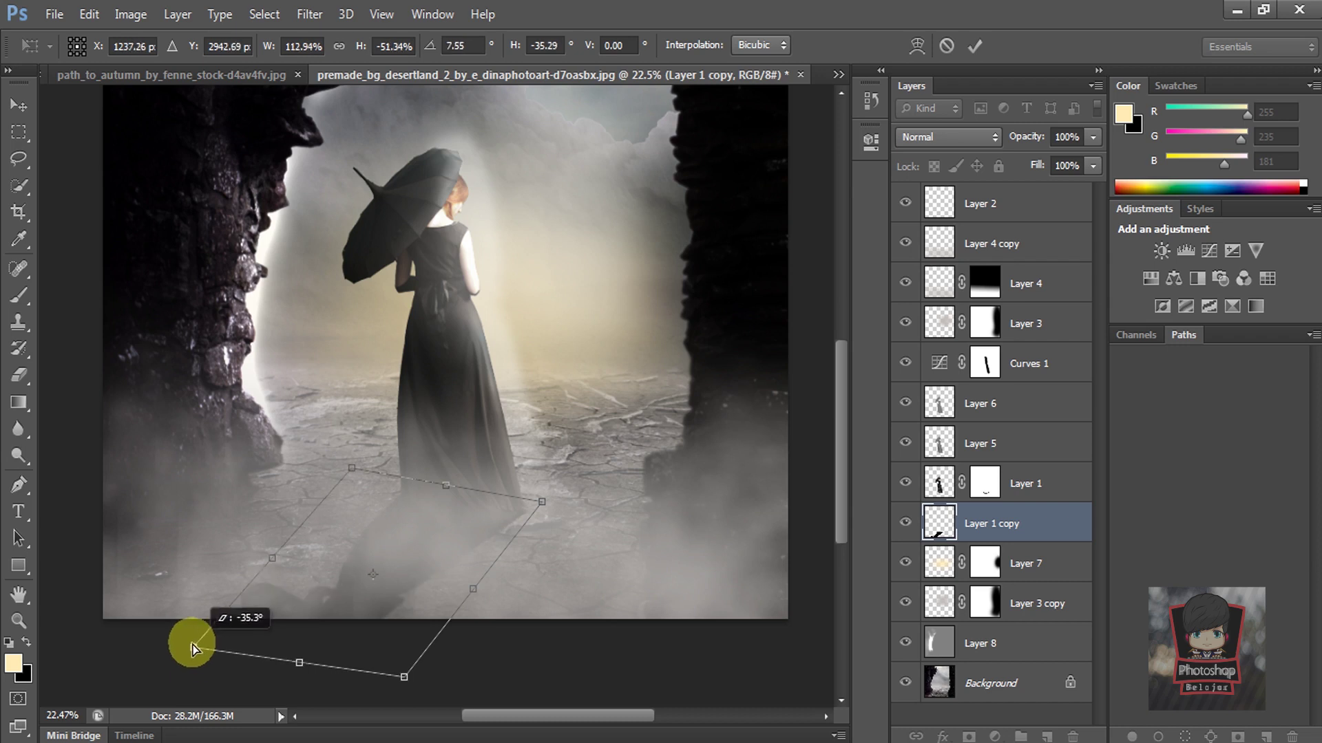
{"action": "left_click_drag", "start_coordinate": [407, 686], "coordinate": [406, 662]}
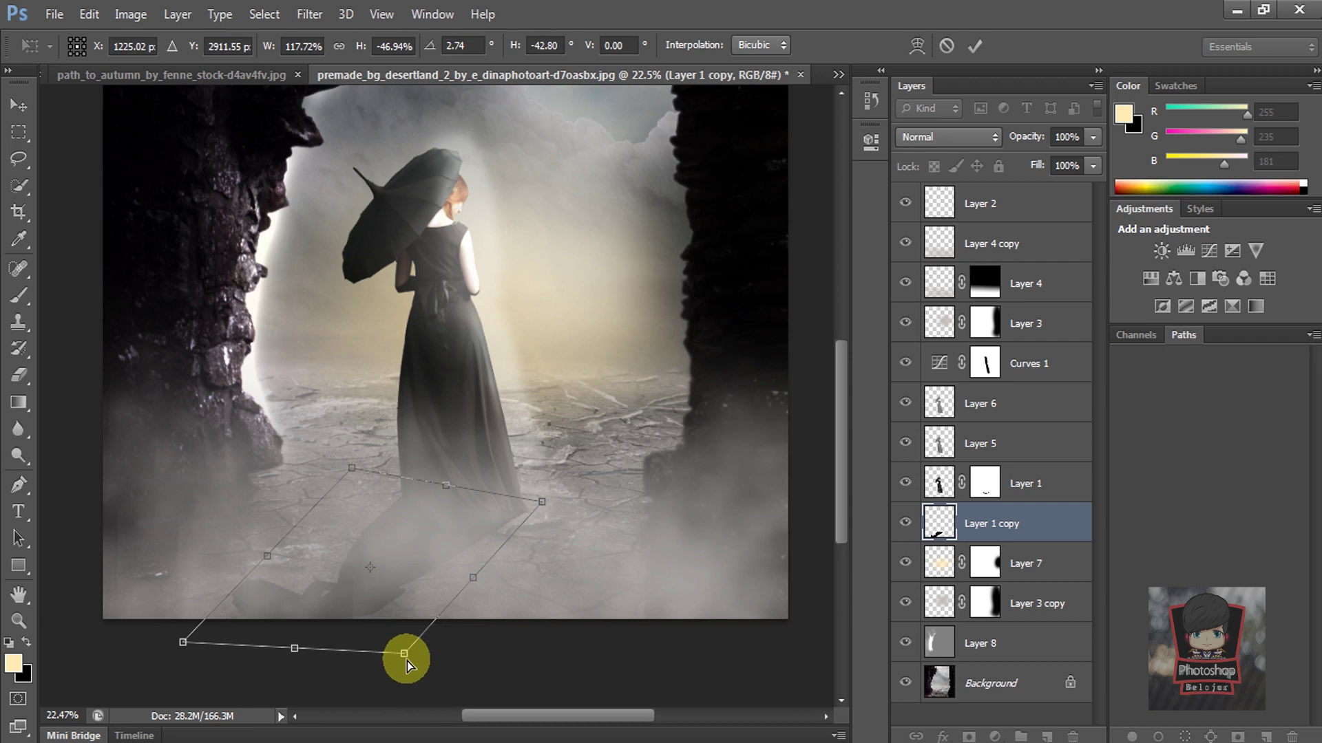
{"action": "left_click", "coordinate": [974, 45]}
{"action": "left_click", "coordinate": [310, 15]}
Blur the shadow with a 3.3 px Gaussian Blur, fade it to 35% opacity, then select Layer 2
{"action": "mouse_move", "coordinate": [320, 220]}
{"action": "left_click", "coordinate": [613, 364]}
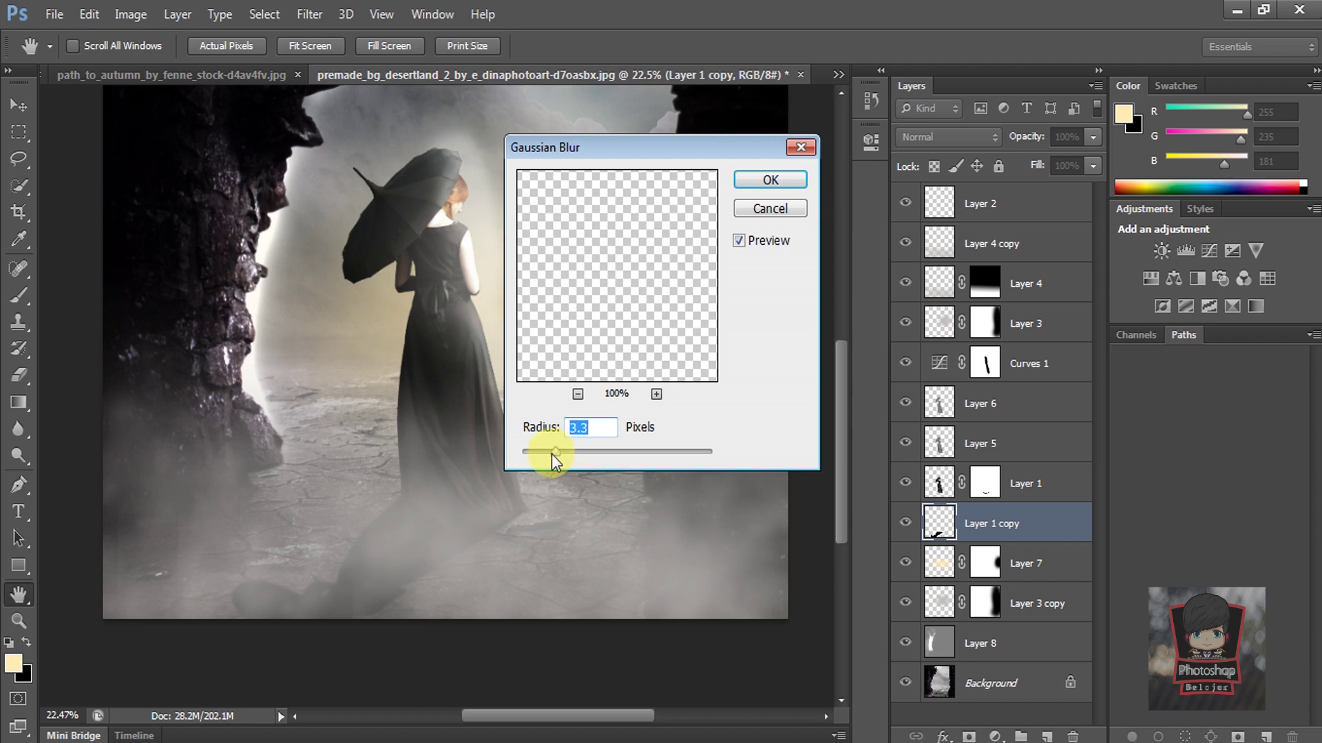
{"action": "left_click", "coordinate": [770, 180]}
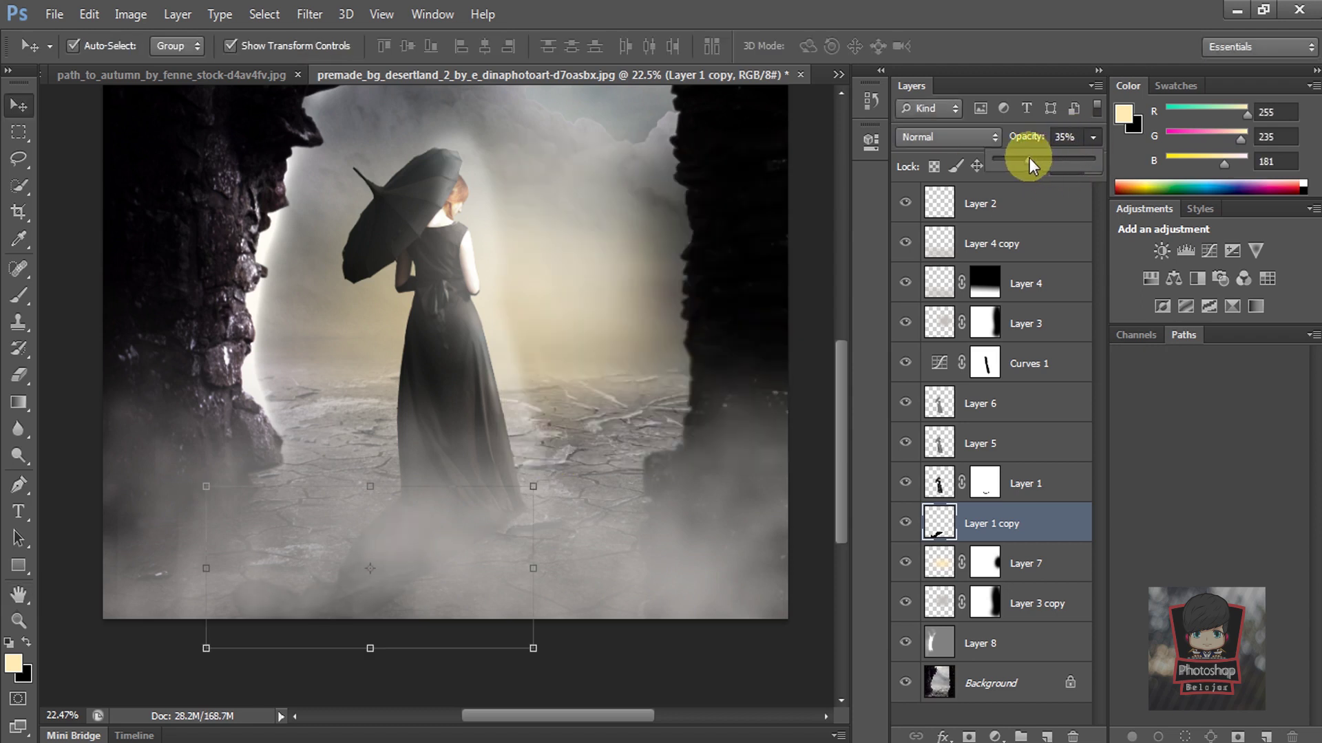
{"action": "left_click", "coordinate": [817, 212]}
{"action": "key", "text": "ctrl+0"}
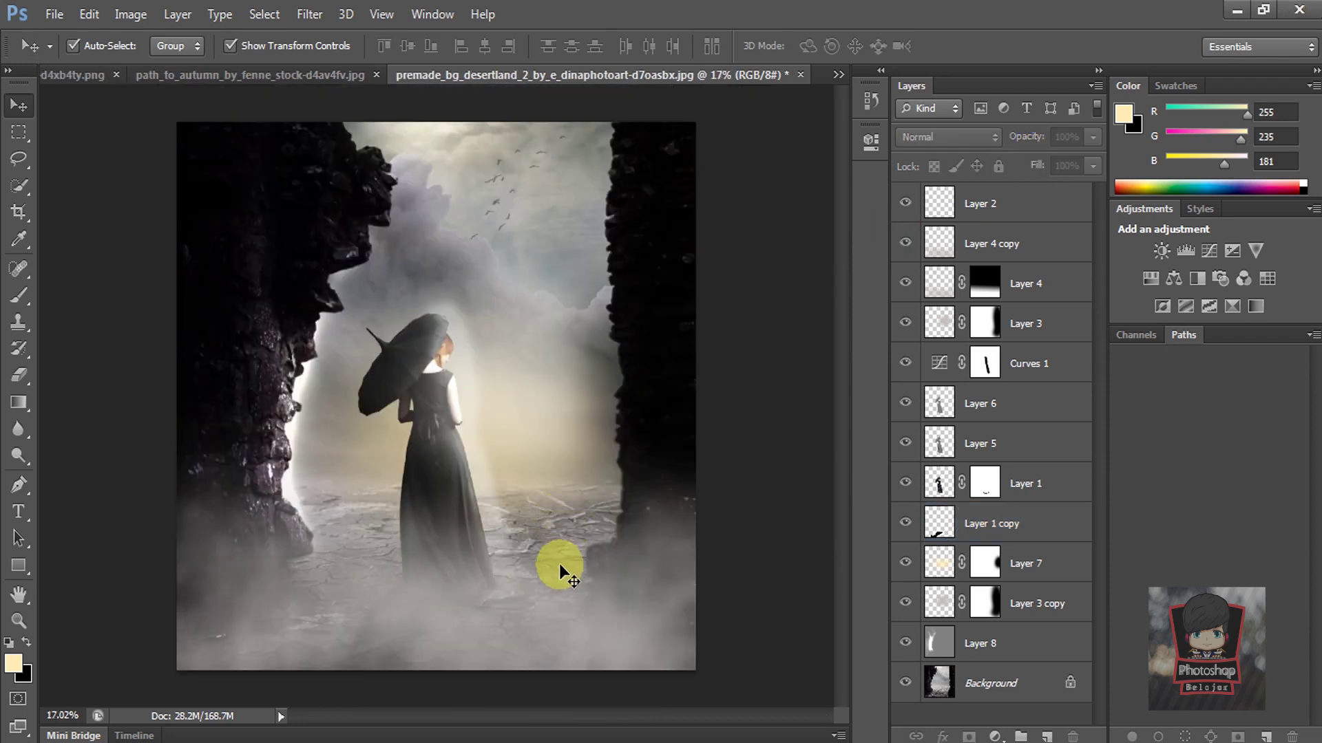
{"action": "left_click", "coordinate": [1036, 201]}
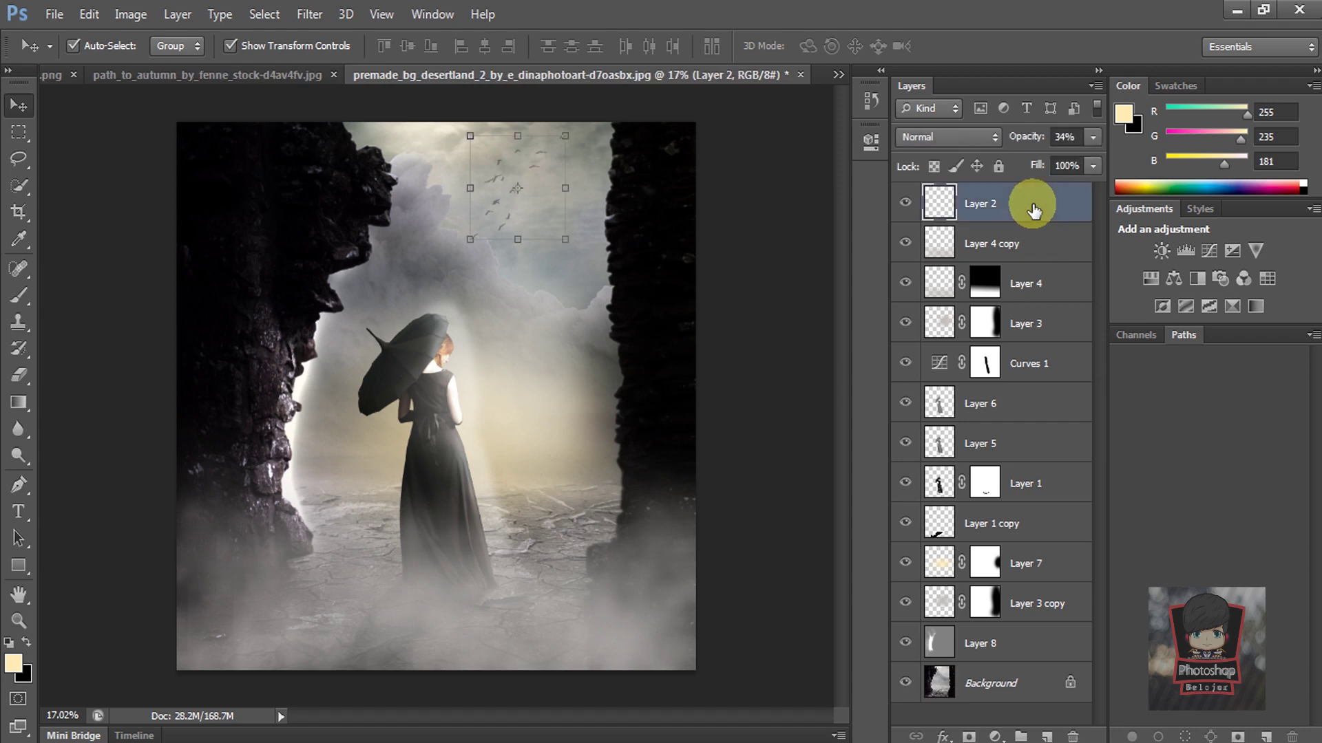
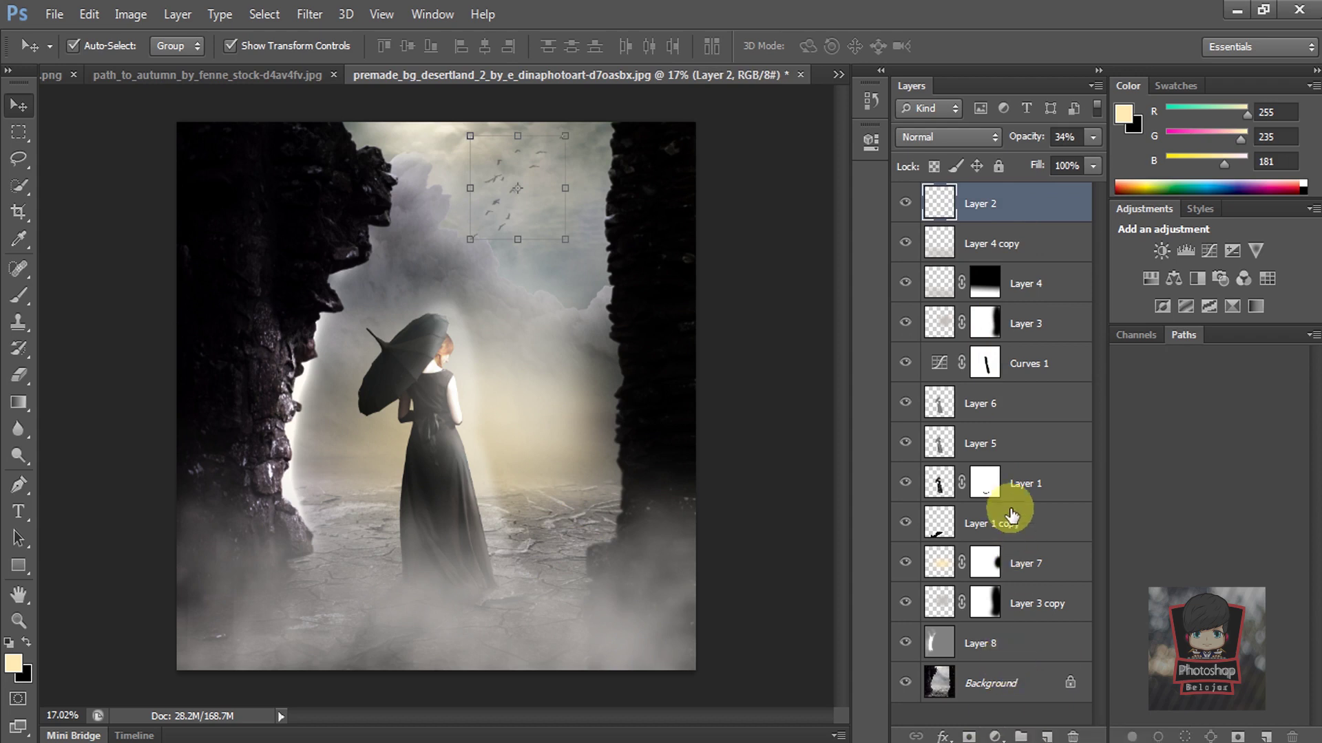
Add a clipped Warming 85 Photo Filter at density 24 above the Background
{"action": "left_click", "coordinate": [1027, 685]}
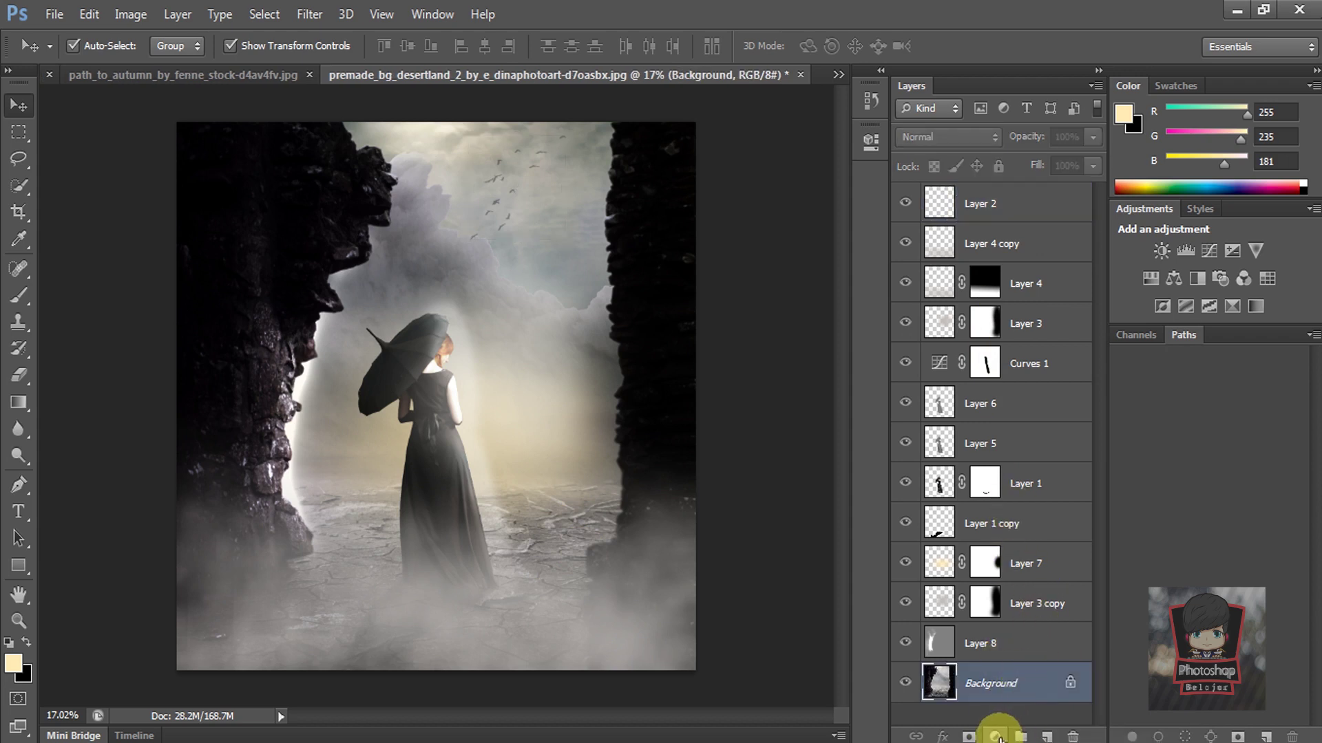
{"action": "left_click", "coordinate": [994, 737]}
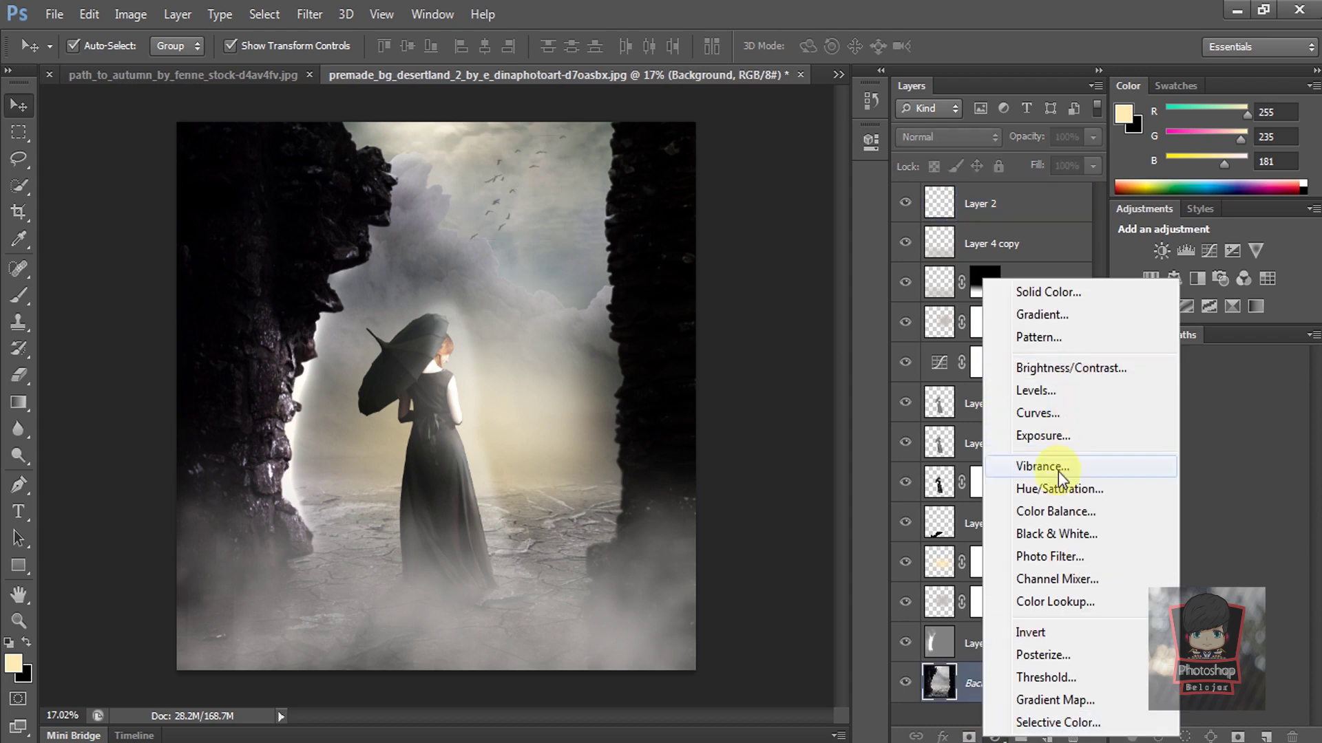
{"action": "left_click", "coordinate": [1047, 561]}
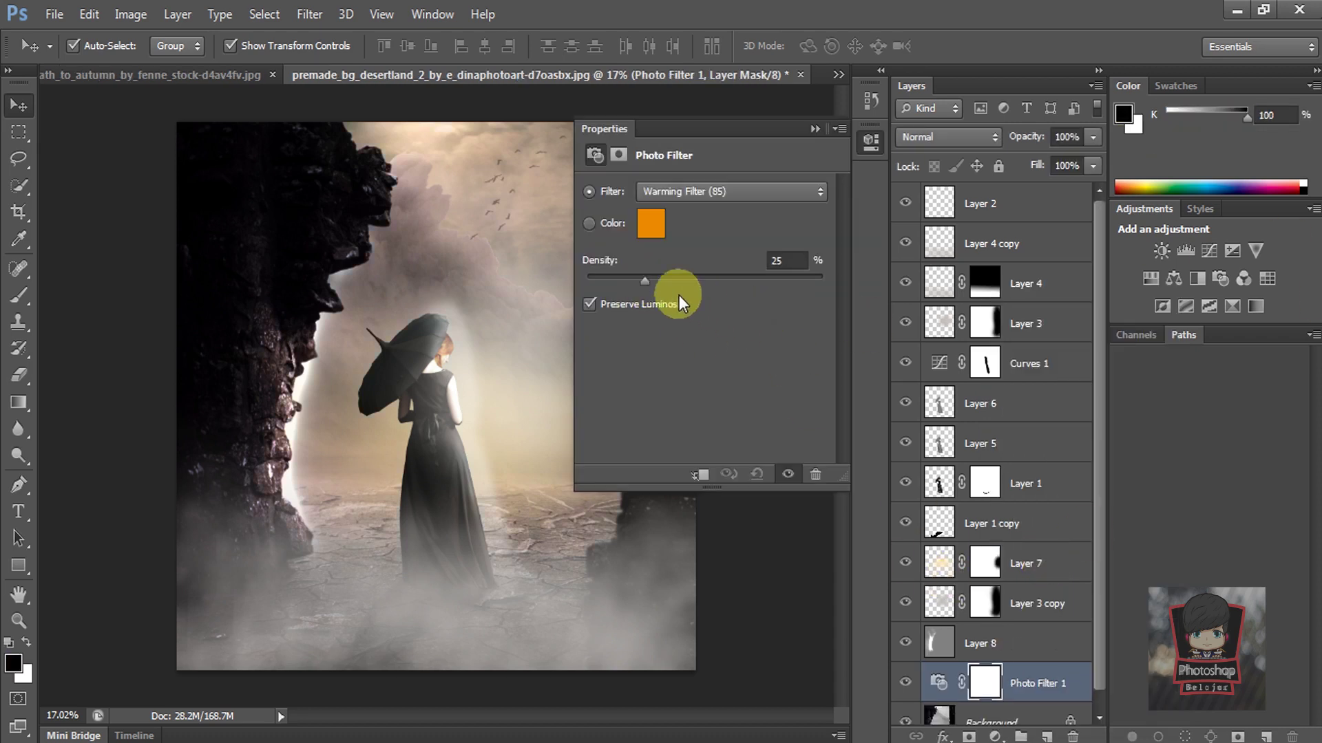
{"action": "left_click", "coordinate": [701, 475]}
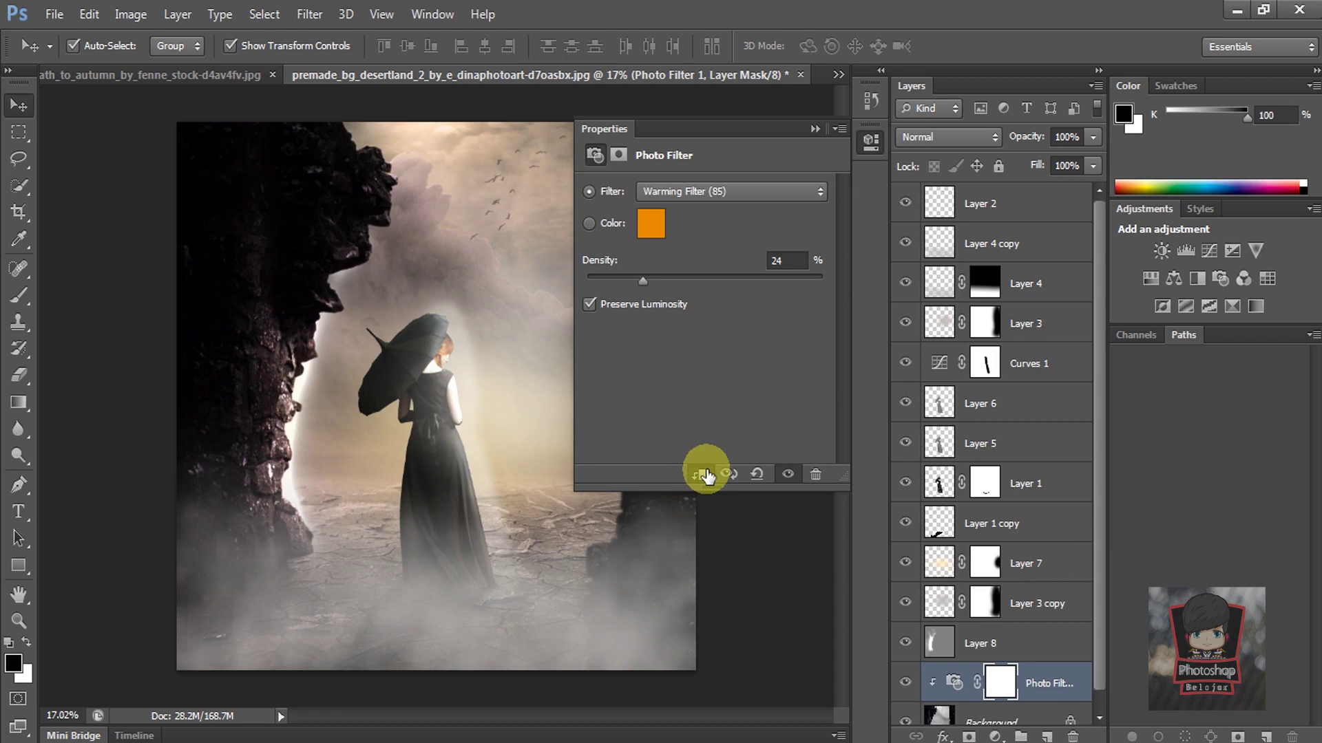
Unlock the Background as Layer 0 and move it just above Layer 8
{"action": "double_click", "coordinate": [991, 719]}
{"action": "left_click", "coordinate": [831, 266]}
{"action": "left_click_drag", "start_coordinate": [1029, 708], "coordinate": [1017, 620]}
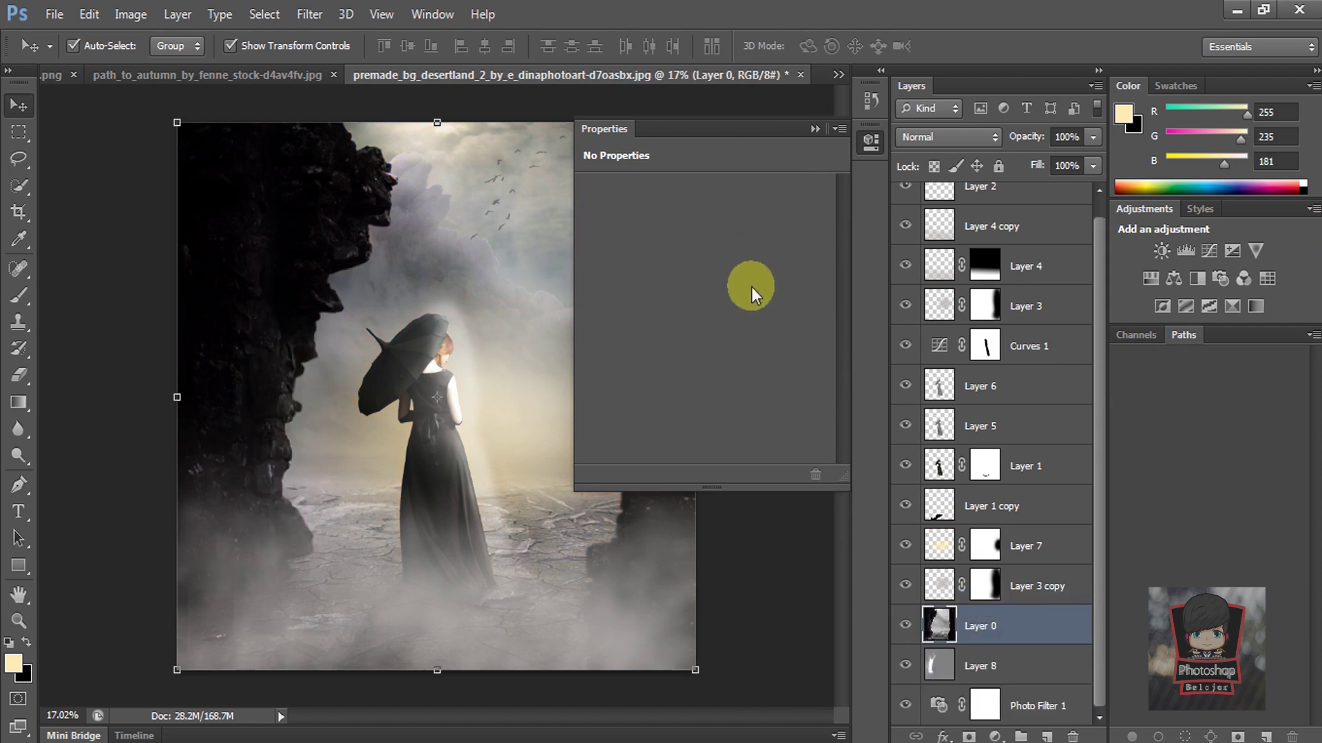
Return Layer 0 to the bottom and move Photo Filter 1 above Layer 8
{"action": "left_click", "coordinate": [813, 130]}
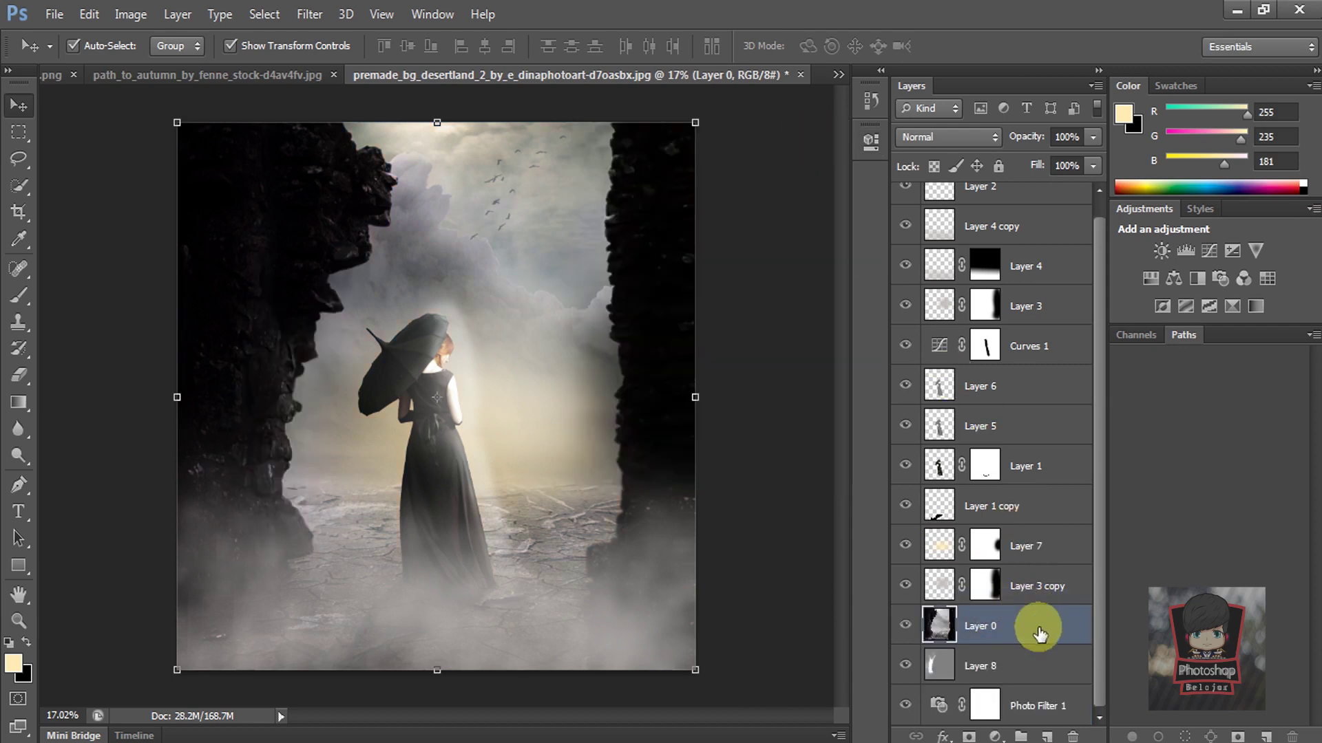
{"action": "left_click_drag", "start_coordinate": [1005, 623], "coordinate": [1027, 715]}
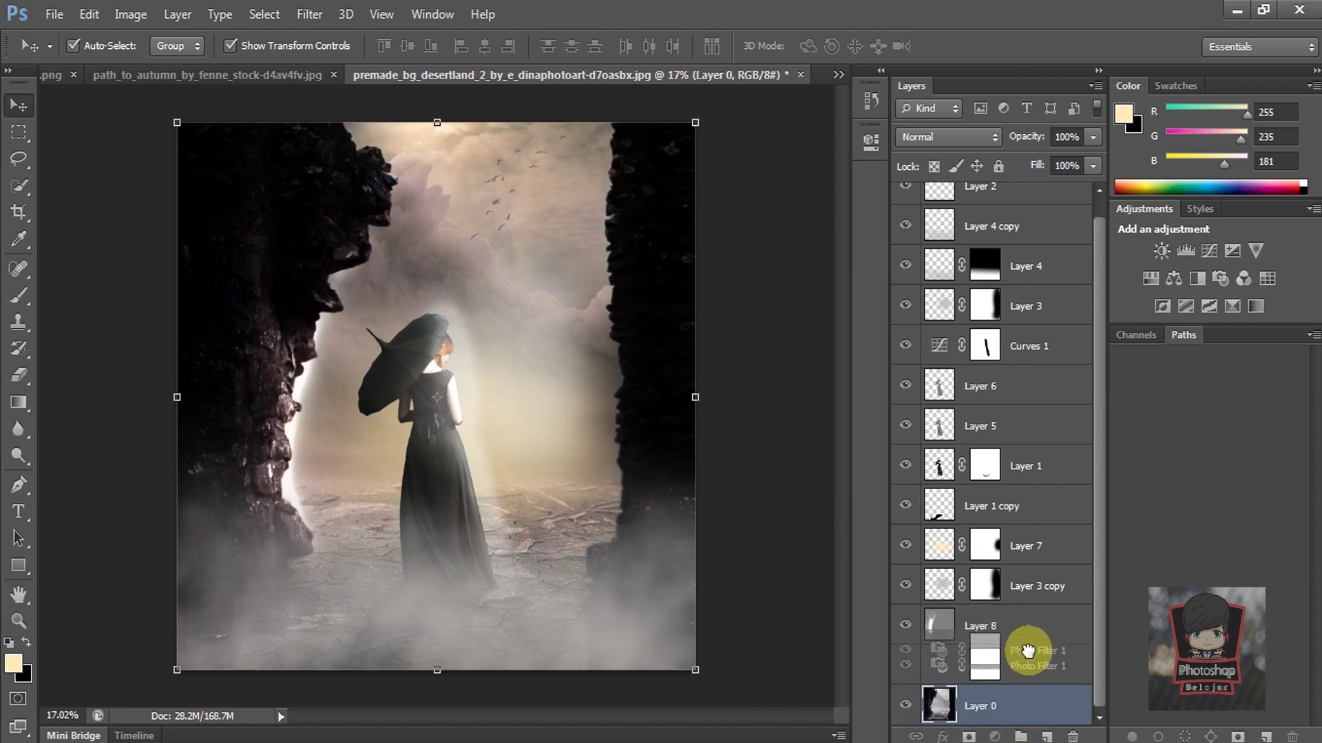
{"action": "left_click_drag", "start_coordinate": [1023, 662], "coordinate": [1026, 605]}
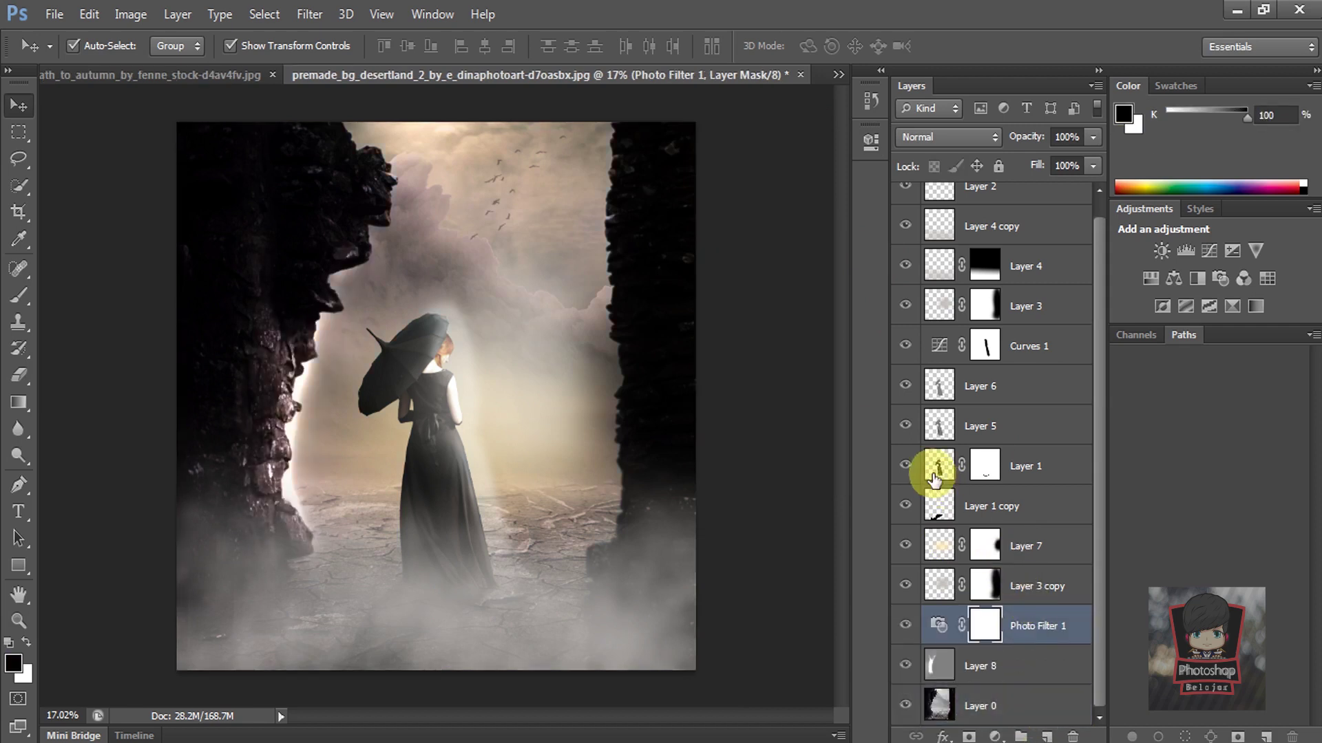
Toggle Layer 6, Layer 5, Layer 3 copy, Layer 4 copy and Curves 1 visibility to compare
{"action": "left_click", "coordinate": [904, 385]}
{"action": "left_click", "coordinate": [905, 426]}
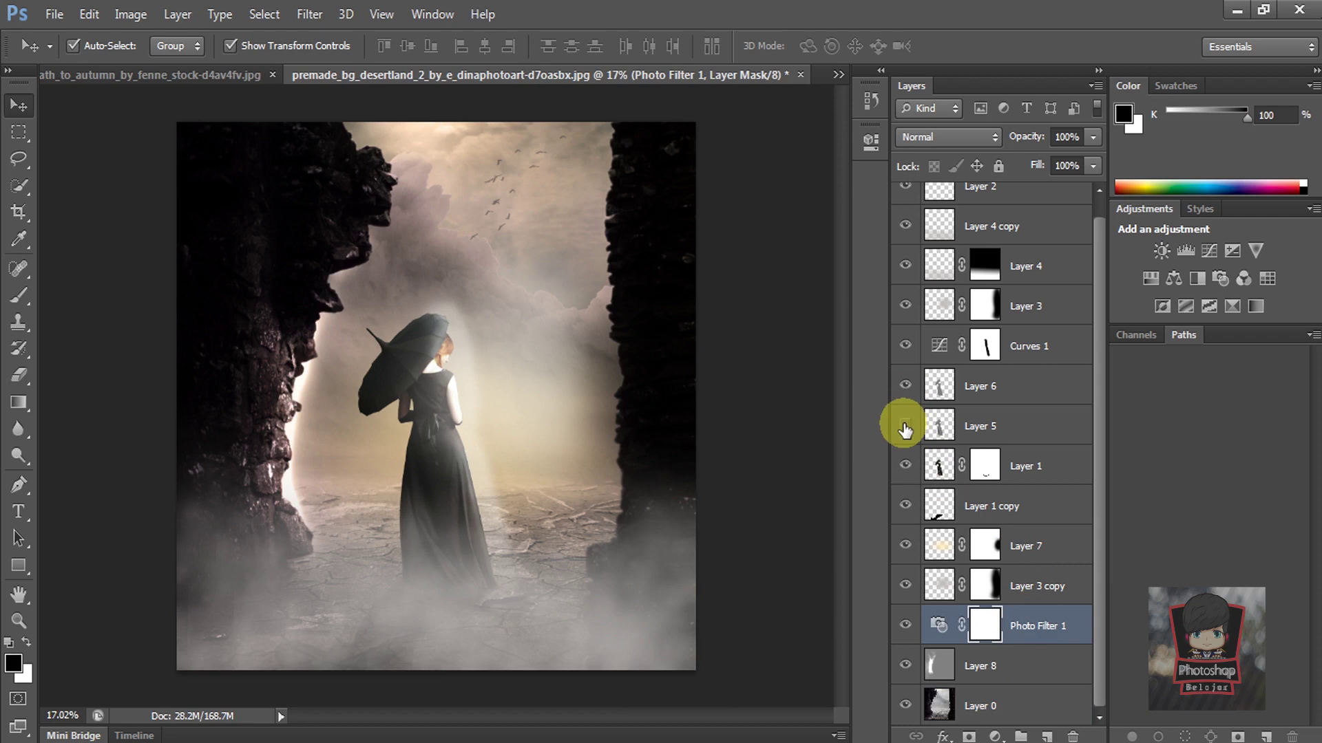
{"action": "left_click", "coordinate": [905, 425]}
{"action": "left_click", "coordinate": [905, 586]}
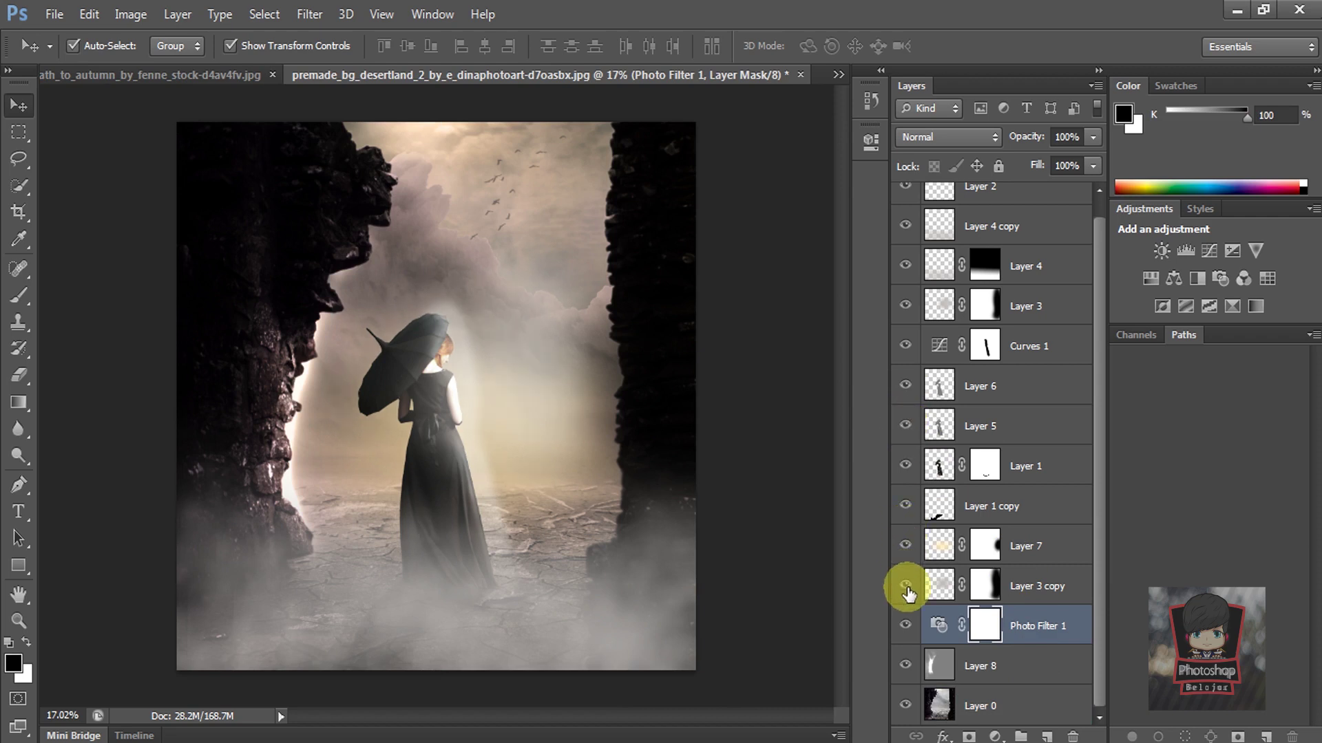
{"action": "left_click", "coordinate": [904, 226]}
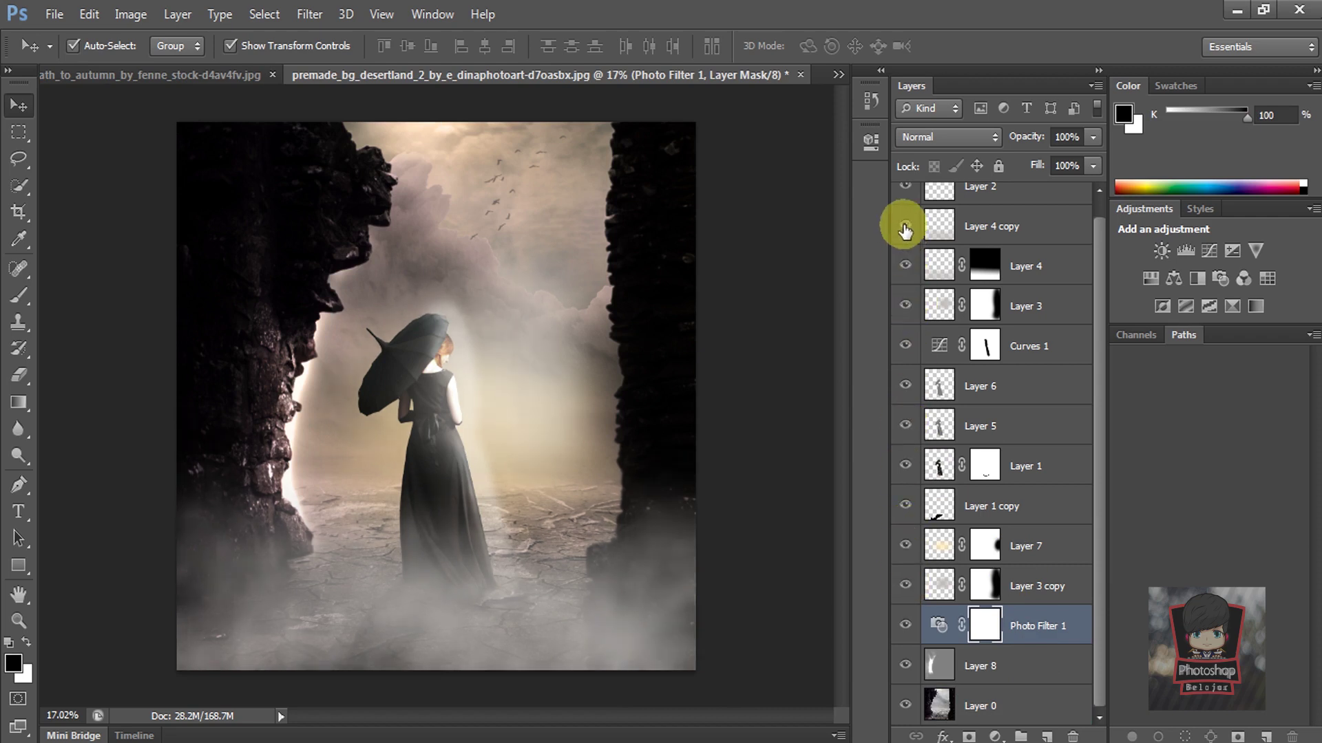
{"action": "left_click", "coordinate": [905, 586]}
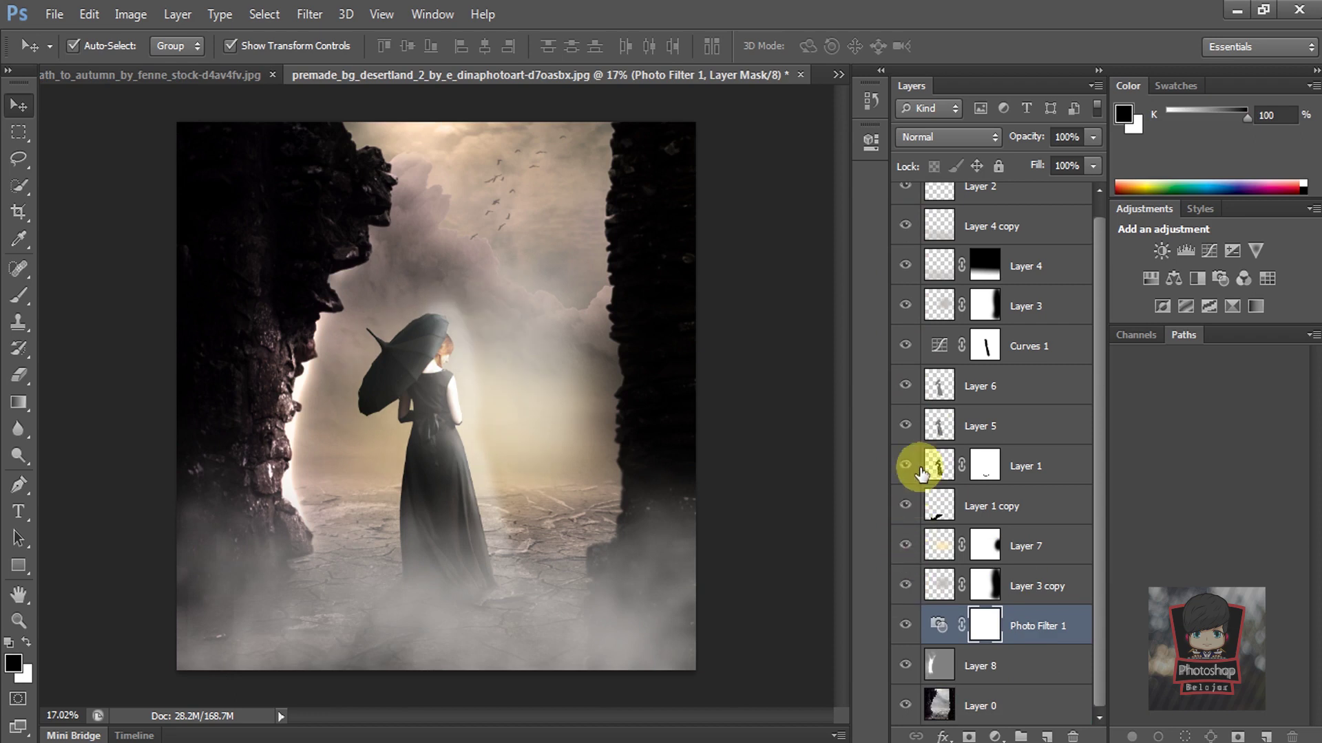
{"action": "left_click", "coordinate": [905, 346]}
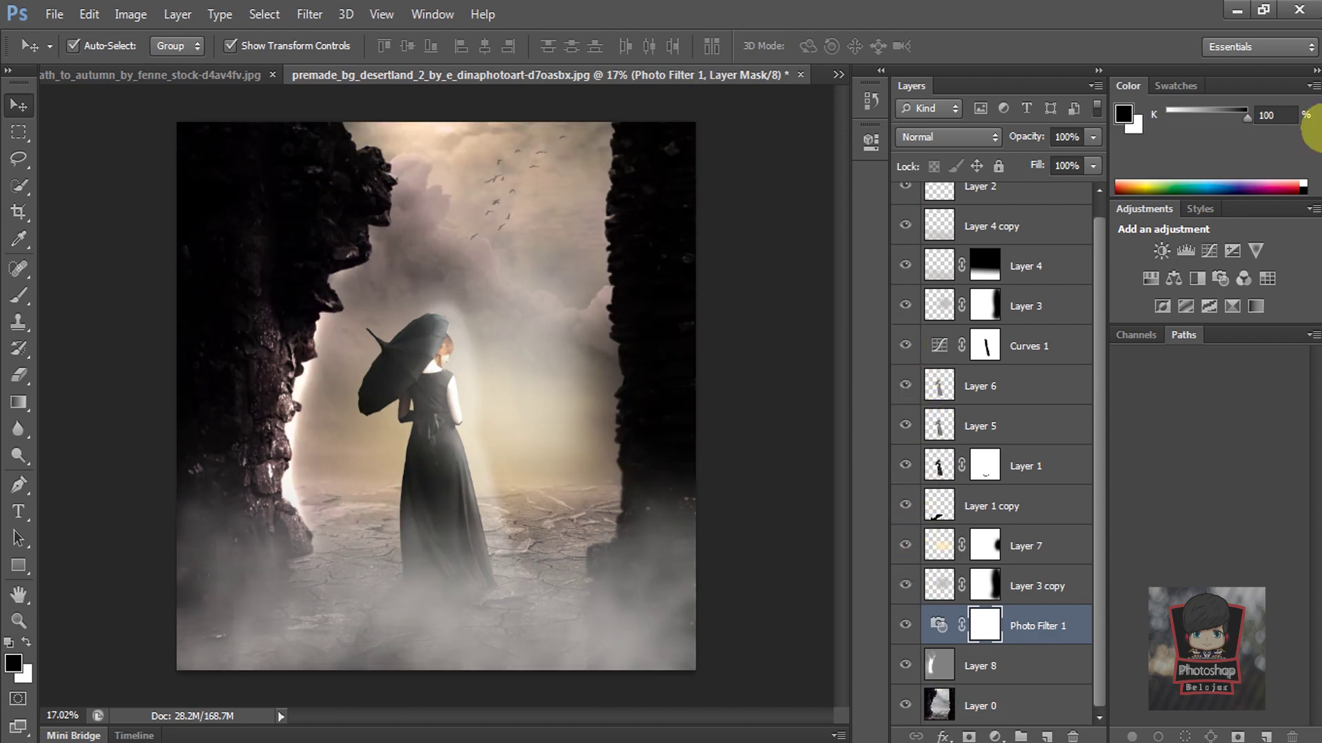
Toggle visibility of Layer 1, Layer 4 copy, Layer 2, Layer 6 and Layer 8 to compare
{"action": "left_click", "coordinate": [908, 466]}
{"action": "left_click", "coordinate": [907, 466]}
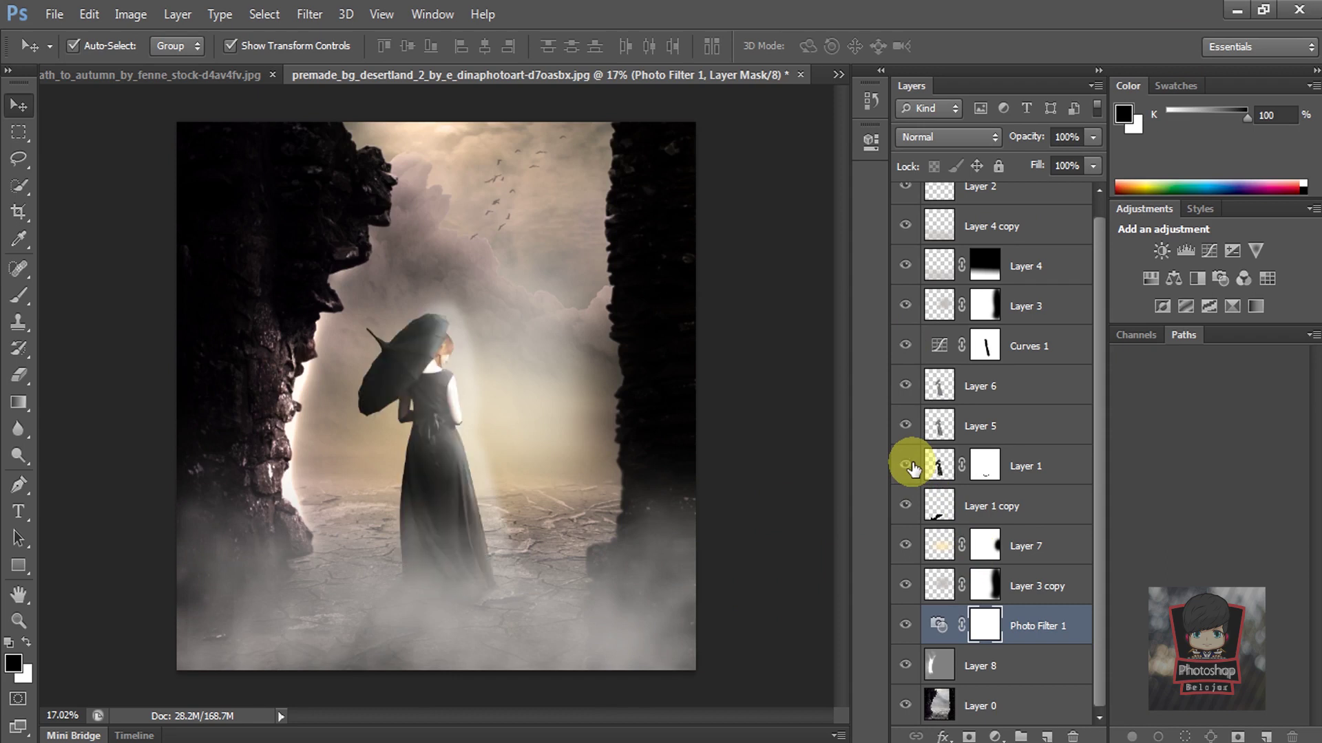
{"action": "scroll", "coordinate": [914, 473], "scroll_direction": "up", "scroll_amount": 1}
{"action": "left_click", "coordinate": [905, 242]}
{"action": "left_click", "coordinate": [905, 243]}
{"action": "left_click", "coordinate": [904, 204]}
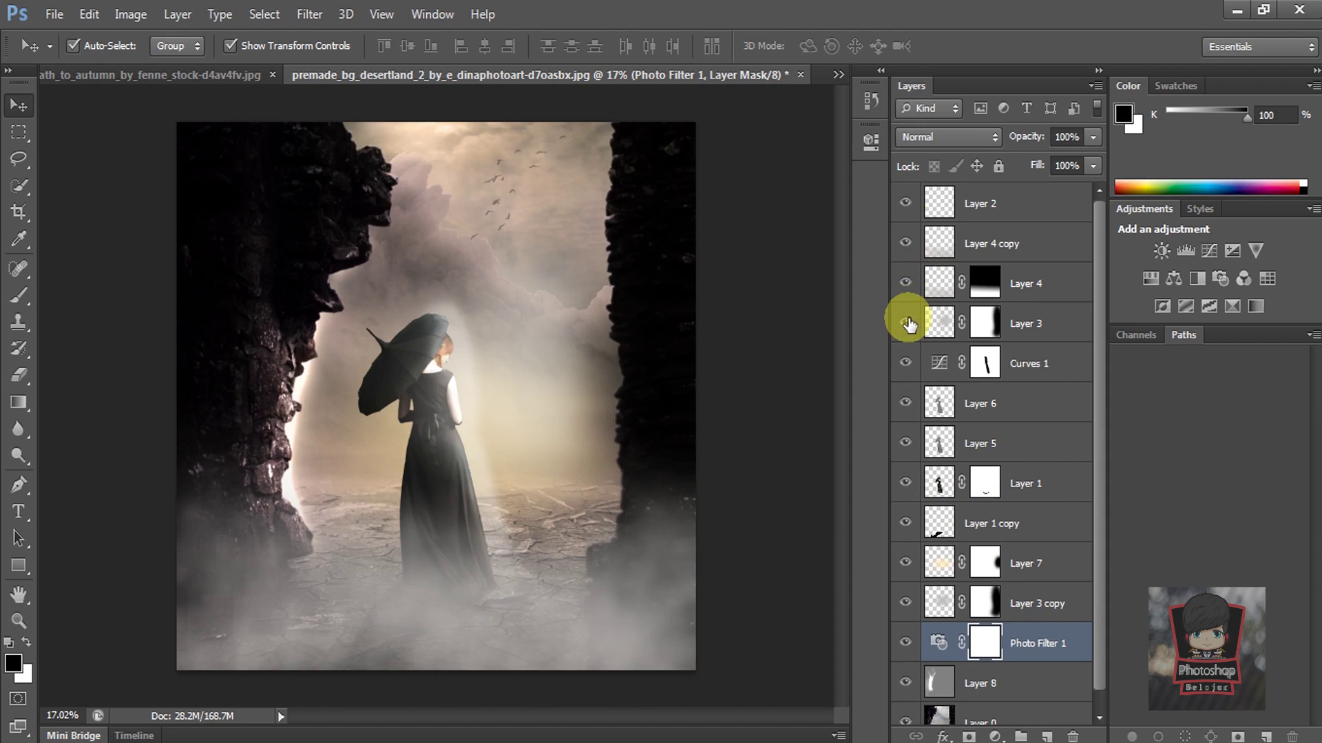
{"action": "left_click", "coordinate": [903, 402]}
{"action": "left_click", "coordinate": [903, 681]}
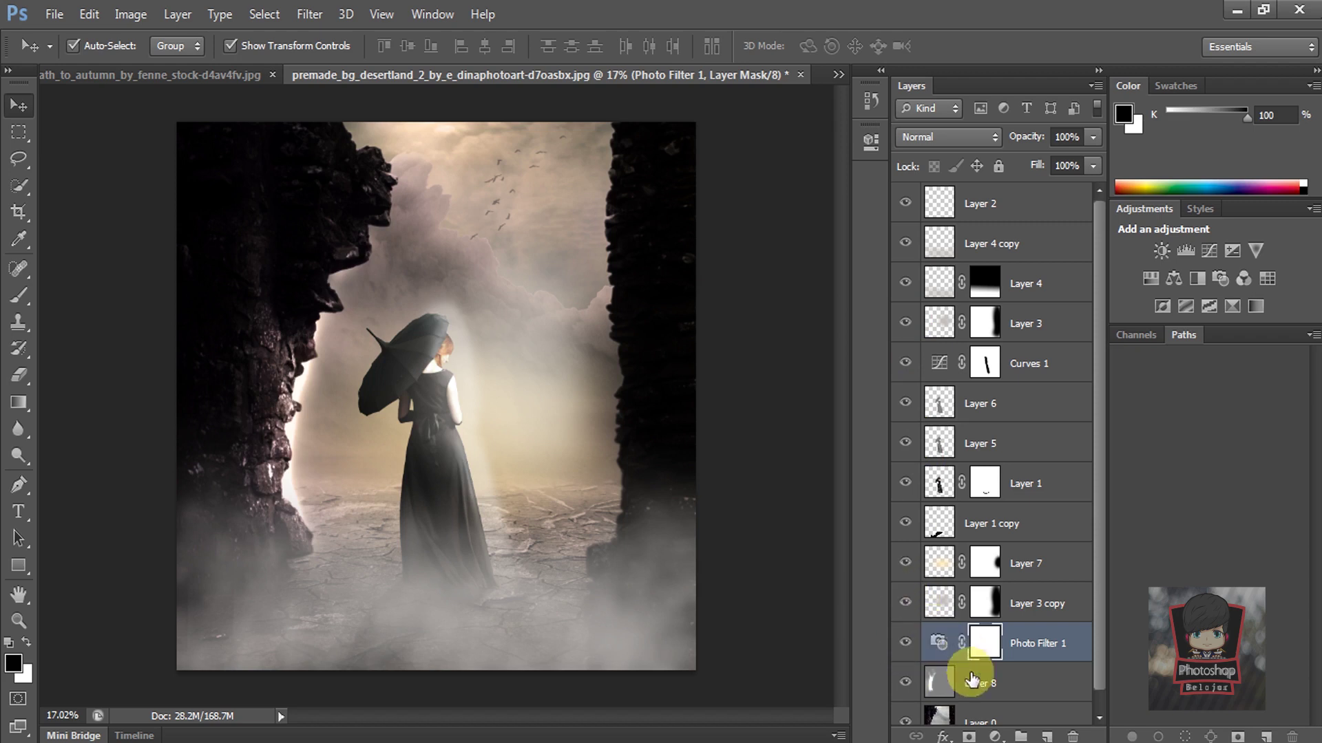
Hide Photo Filter 1, move it below Layer 8, and select Layer 0
{"action": "left_click", "coordinate": [904, 642]}
{"action": "scroll", "coordinate": [1017, 663], "scroll_direction": "down", "scroll_amount": 1}
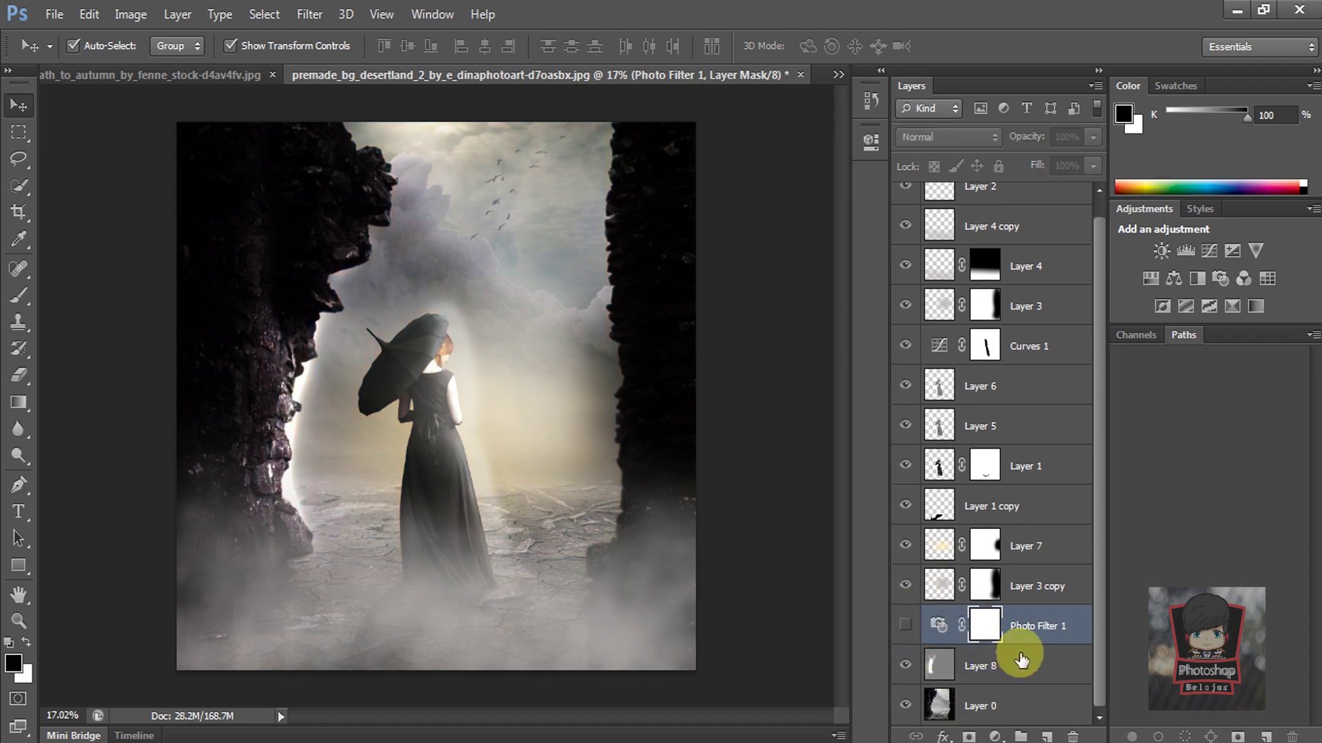
{"action": "scroll", "coordinate": [466, 379], "scroll_direction": "up", "scroll_amount": 3}
{"action": "scroll", "coordinate": [467, 378], "scroll_direction": "up", "scroll_amount": 2}
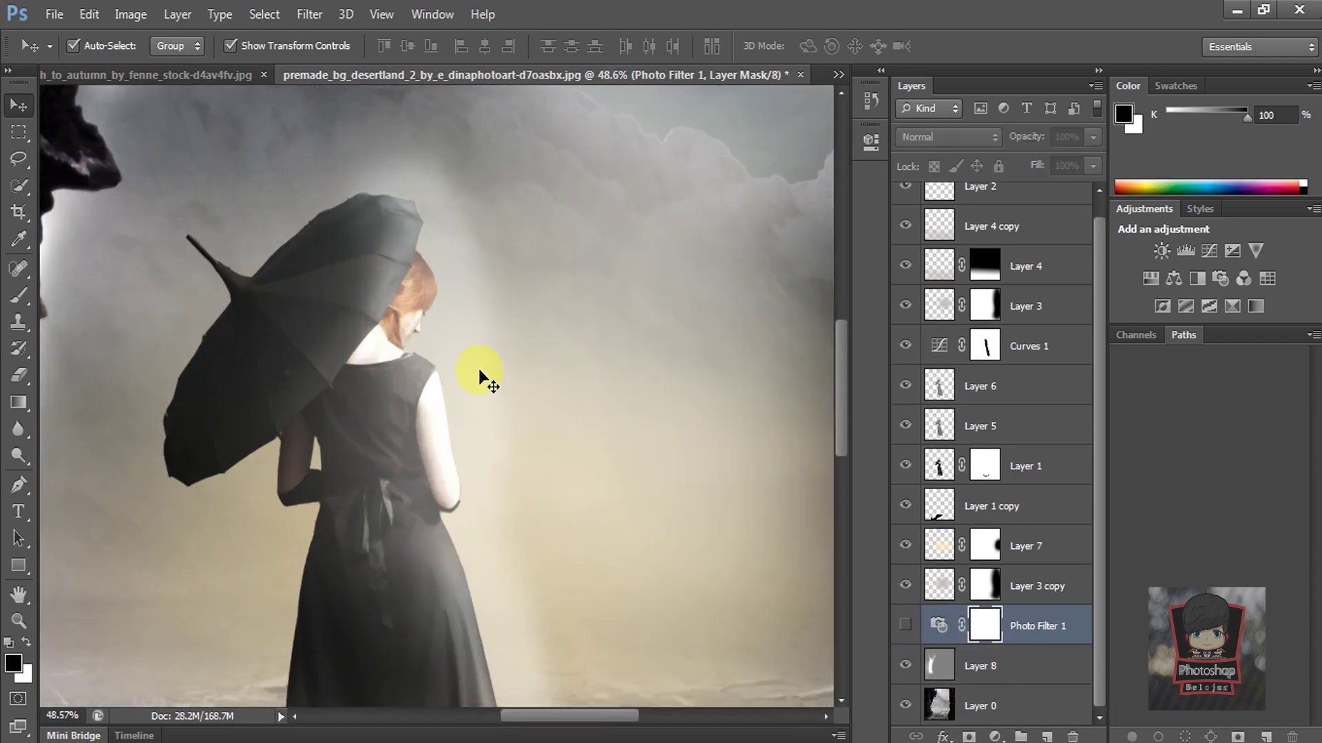
{"action": "scroll", "coordinate": [480, 375], "scroll_direction": "down", "scroll_amount": 3}
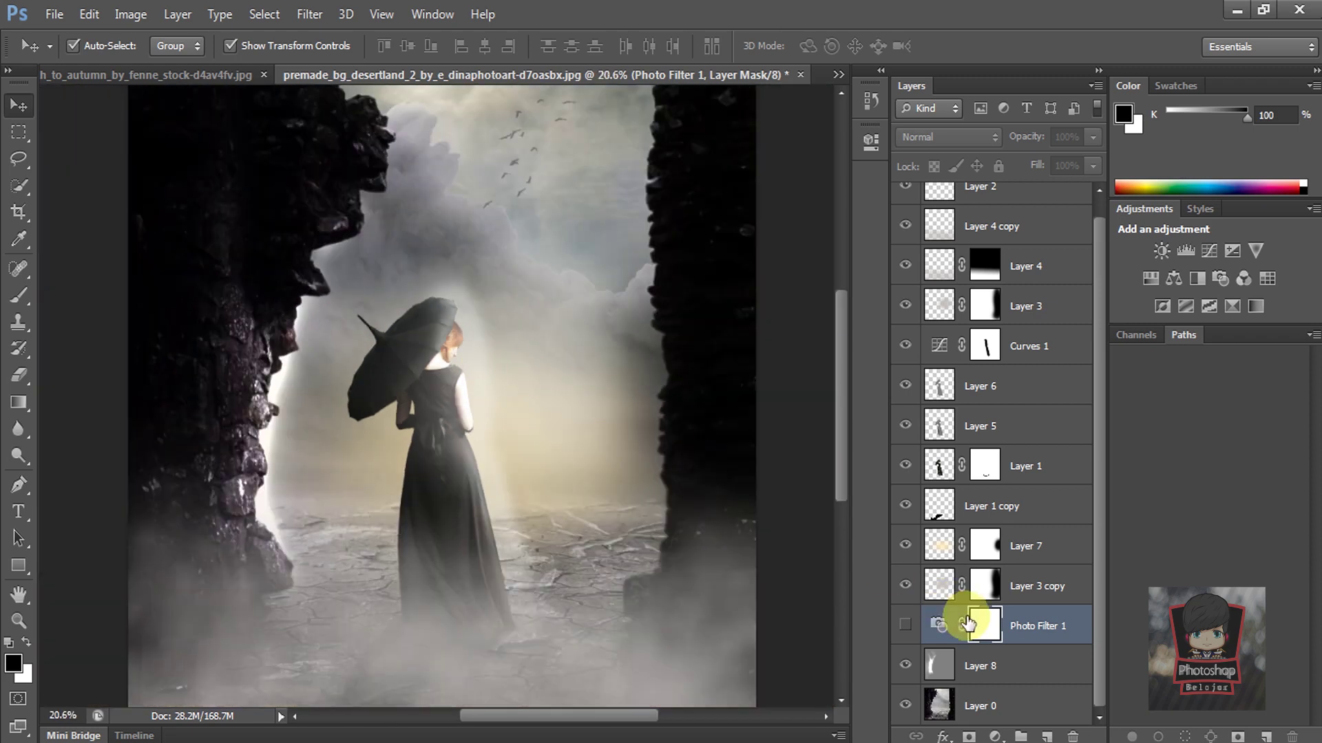
{"action": "left_click_drag", "start_coordinate": [967, 623], "coordinate": [963, 681]}
{"action": "scroll", "coordinate": [684, 384], "scroll_direction": "down", "scroll_amount": 1}
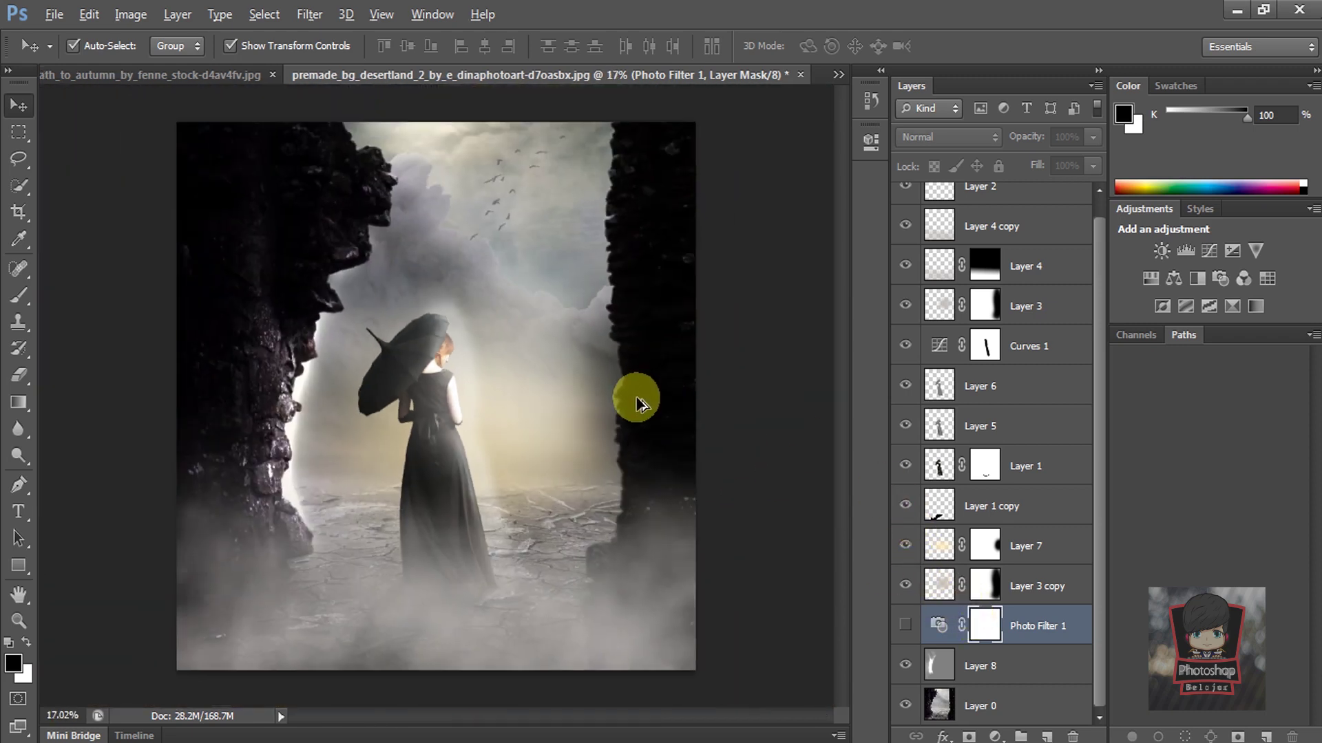
{"action": "left_click", "coordinate": [637, 402]}
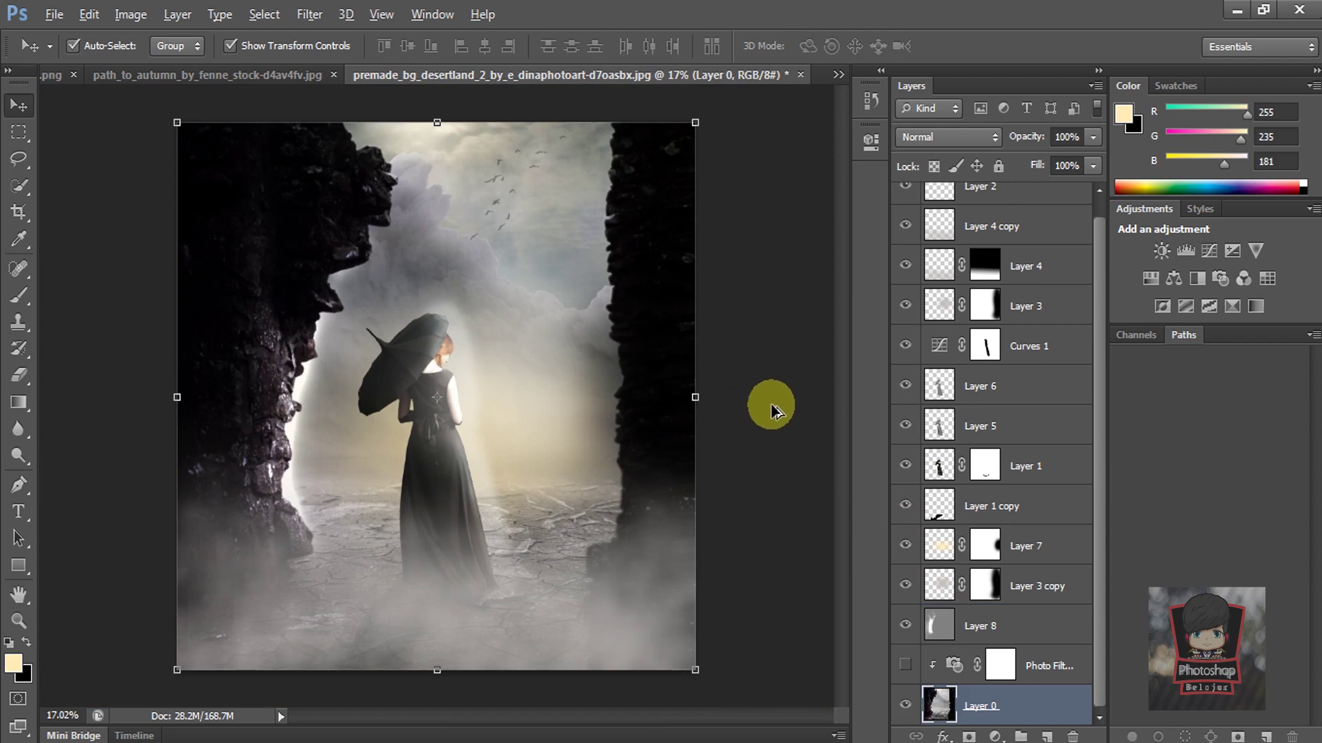
{"action": "key", "text": "ctrl+alt+g"}
{"action": "key", "text": "ctrl+alt+g"}
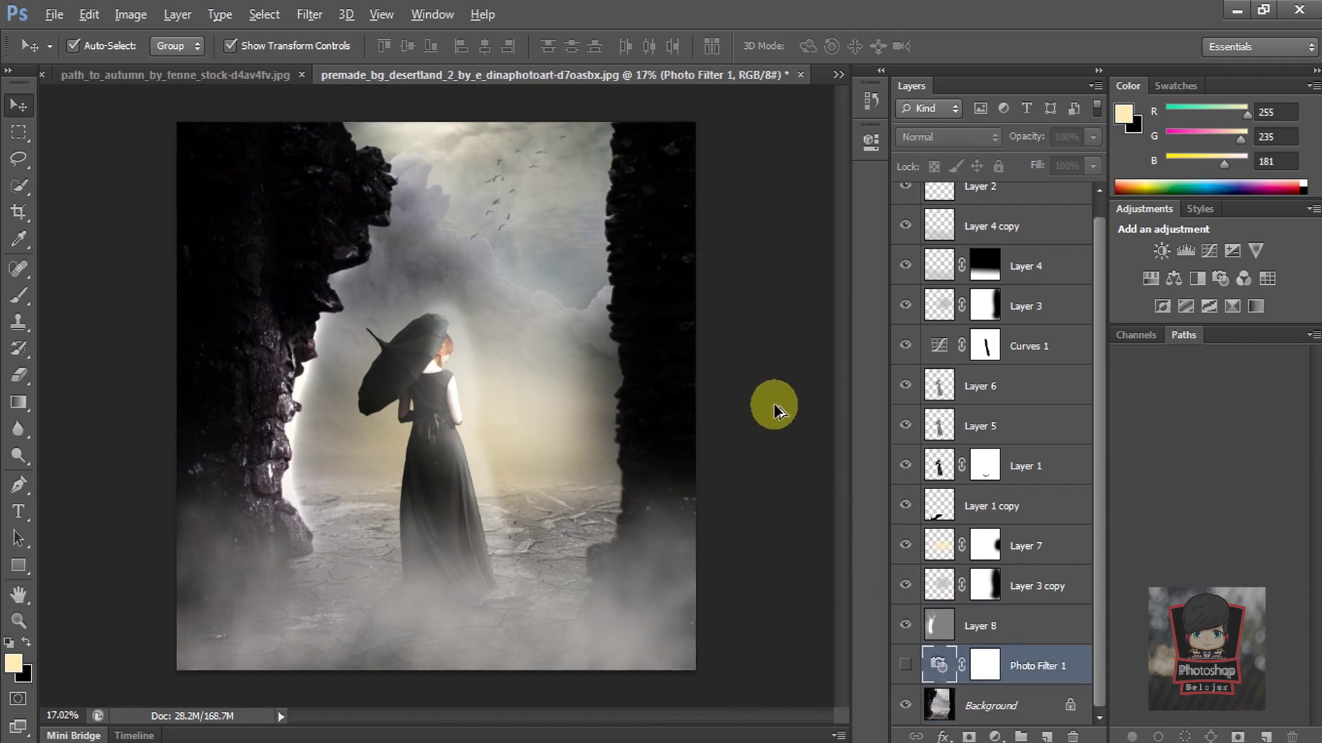
{"action": "key", "text": "ctrl+comma"}
{"action": "key", "text": "ctrl+alt+z"}
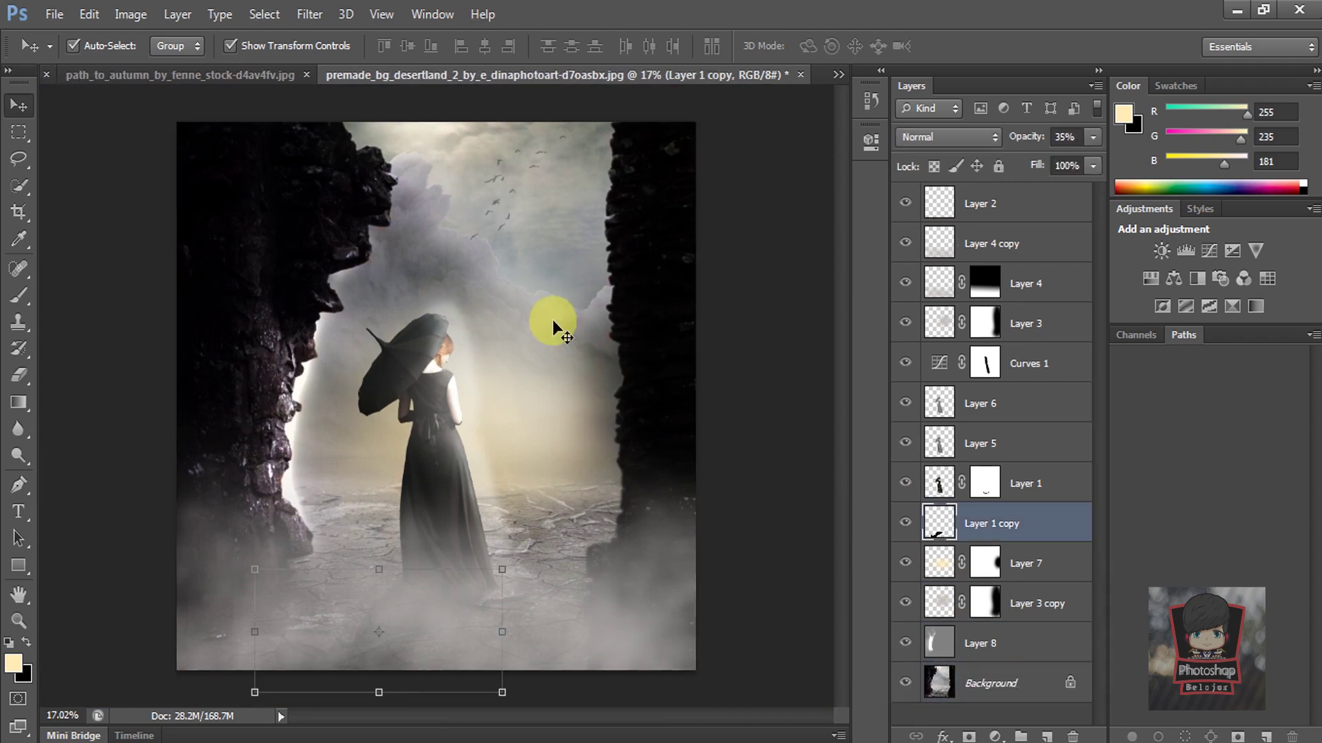
{"action": "left_click", "coordinate": [722, 435]}
{"action": "scroll", "coordinate": [540, 524], "scroll_direction": "up", "scroll_amount": 2}
{"action": "scroll", "coordinate": [539, 524], "scroll_direction": "up", "scroll_amount": 2}
{"action": "scroll", "coordinate": [540, 525], "scroll_direction": "up", "scroll_amount": 2}
{"action": "scroll", "coordinate": [572, 511], "scroll_direction": "down", "scroll_amount": 2}
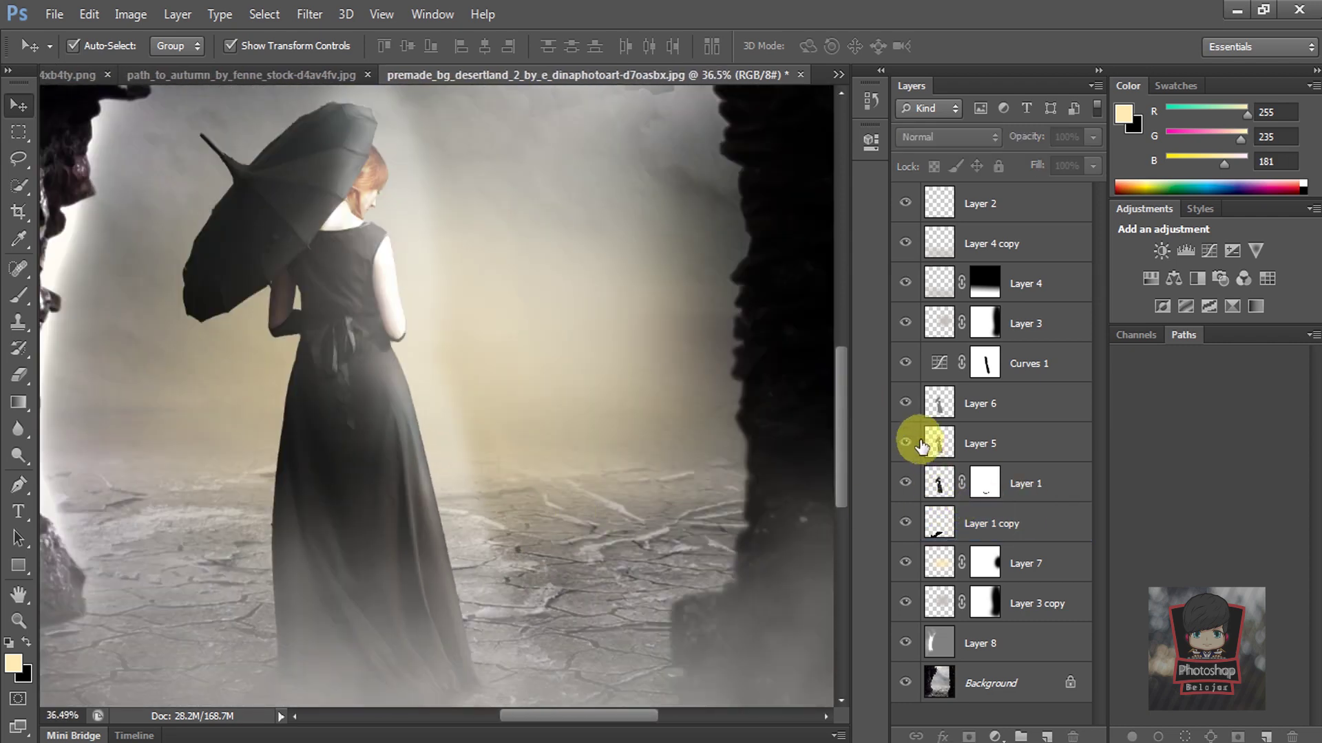
{"action": "left_click", "coordinate": [906, 403]}
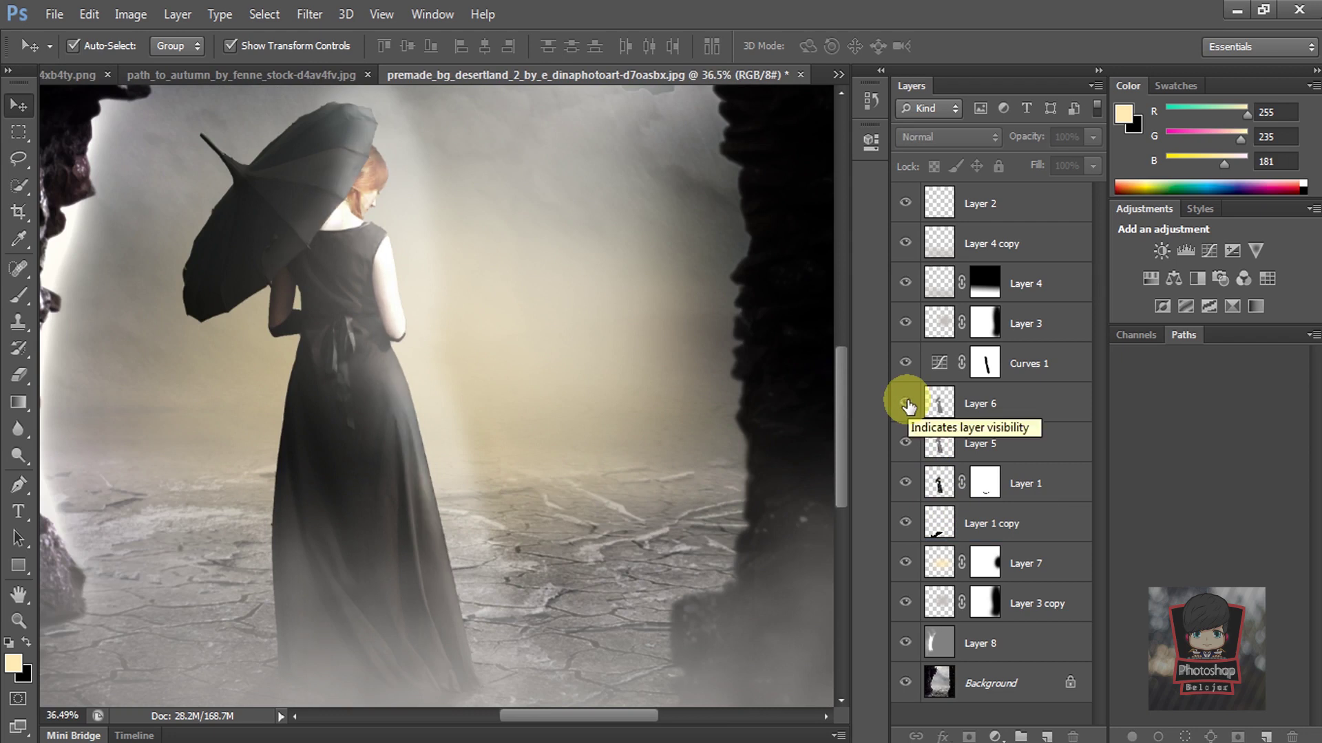
{"action": "left_click", "coordinate": [906, 445]}
{"action": "left_click", "coordinate": [906, 445]}
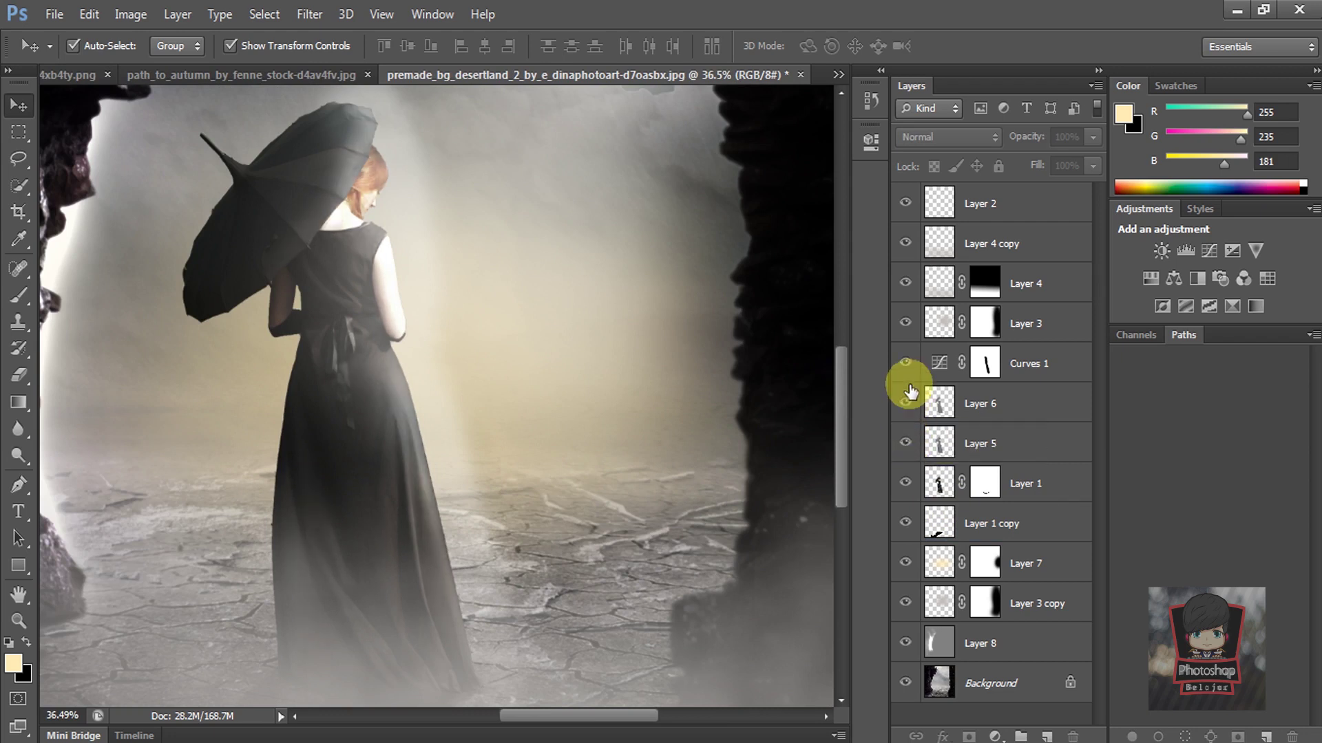
{"action": "left_click", "coordinate": [906, 363]}
{"action": "scroll", "coordinate": [600, 373], "scroll_direction": "down", "scroll_amount": 2}
{"action": "scroll", "coordinate": [601, 373], "scroll_direction": "down", "scroll_amount": 3}
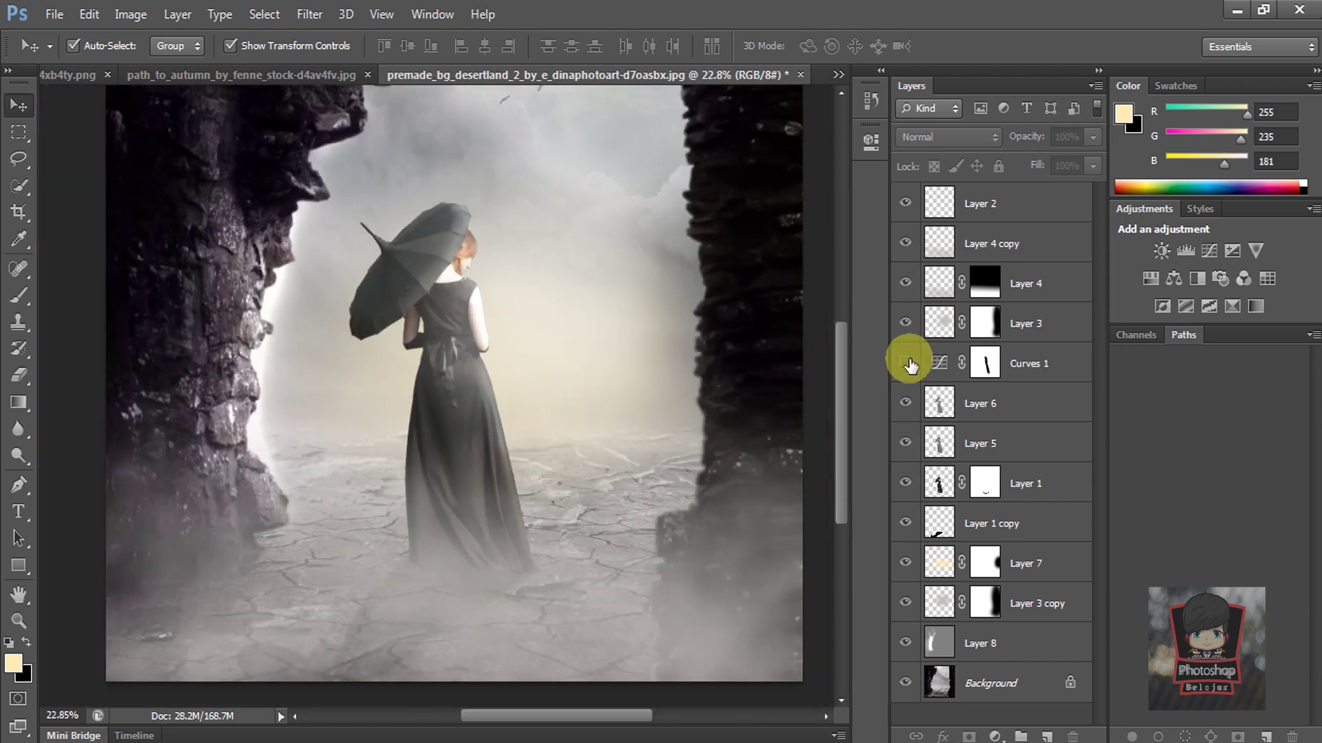
{"action": "left_click", "coordinate": [906, 364]}
Apply Create Clipping Mask to Curves 1, Layer 6 and Layer 5 in turn
{"action": "right_click", "coordinate": [1054, 369]}
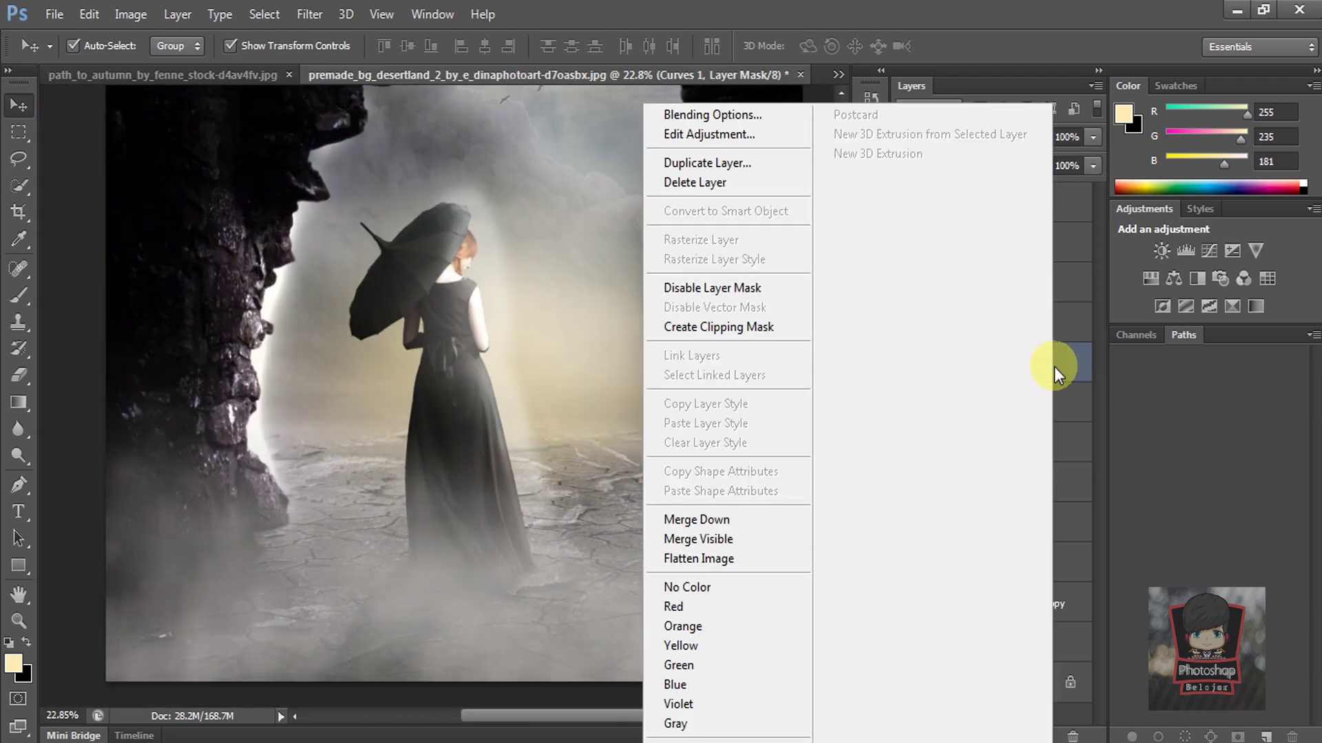
{"action": "left_click", "coordinate": [721, 332]}
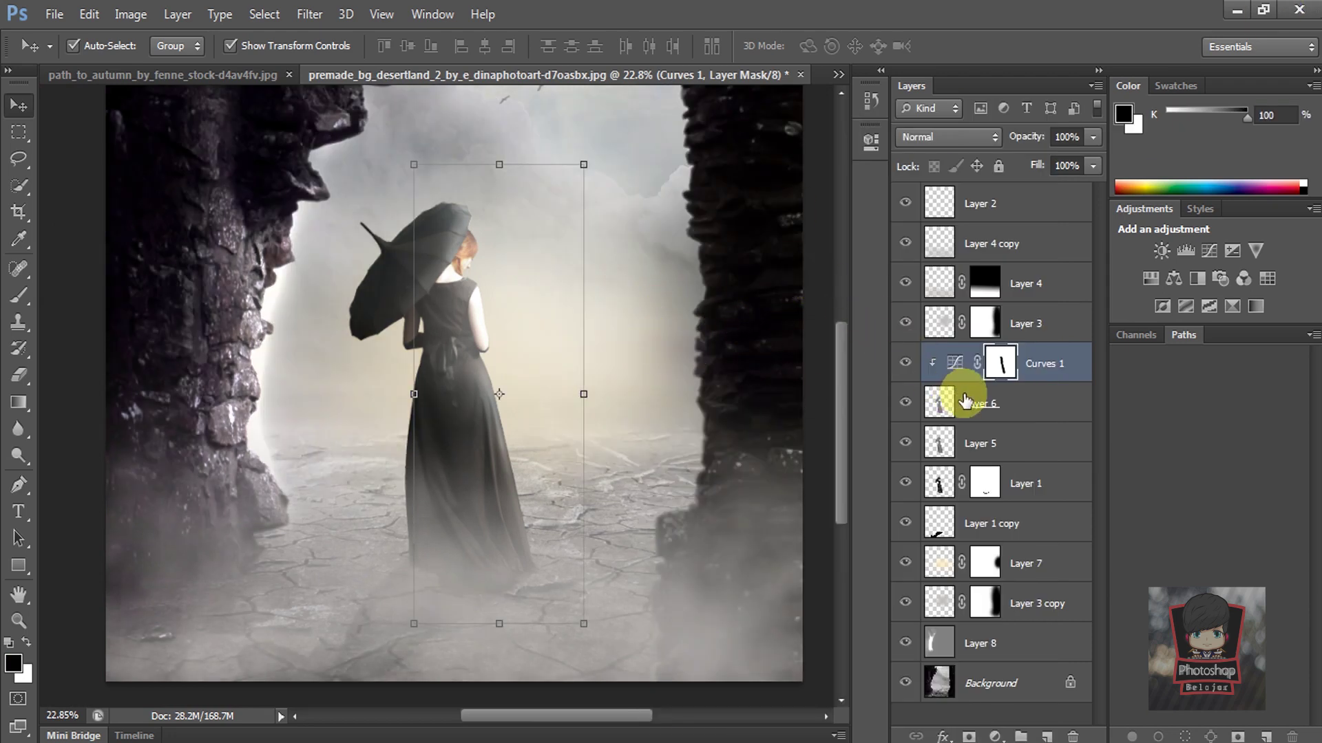
{"action": "left_click", "coordinate": [999, 407]}
{"action": "right_click", "coordinate": [1001, 407]}
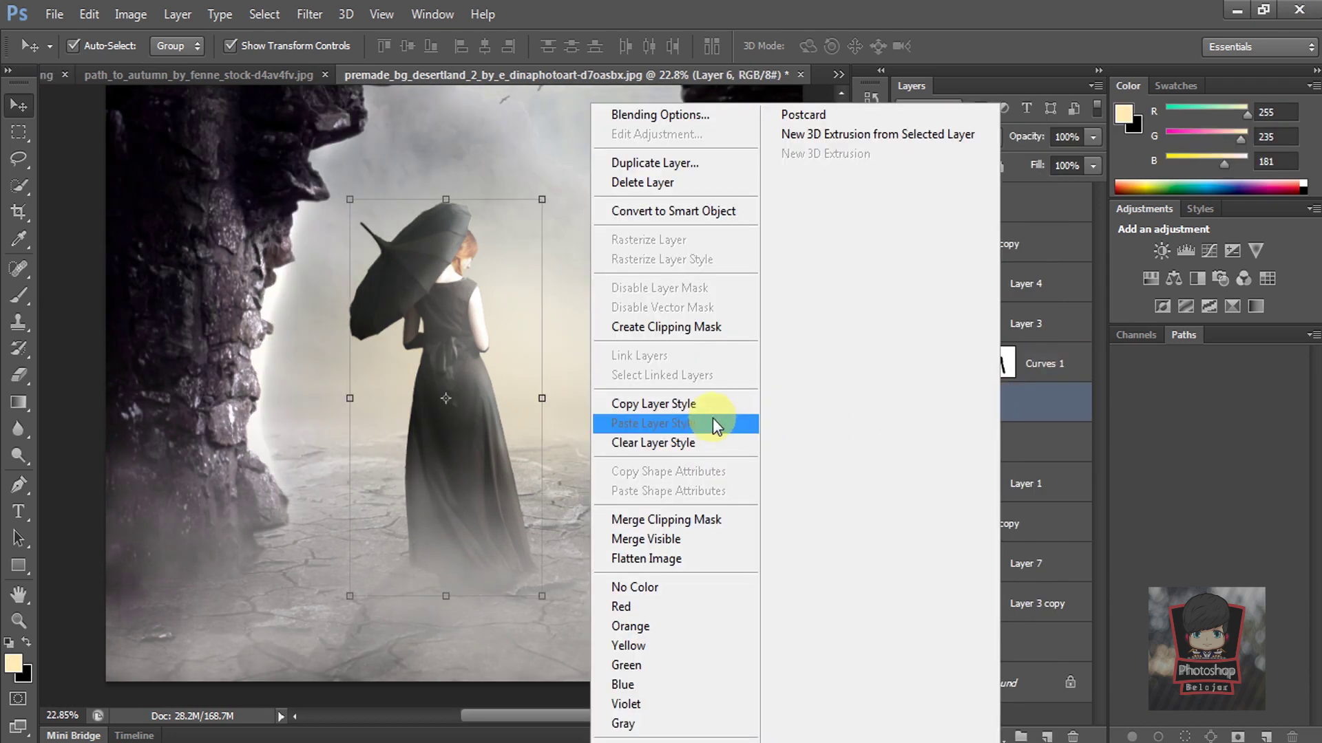
{"action": "left_click", "coordinate": [664, 333]}
{"action": "right_click", "coordinate": [1019, 447]}
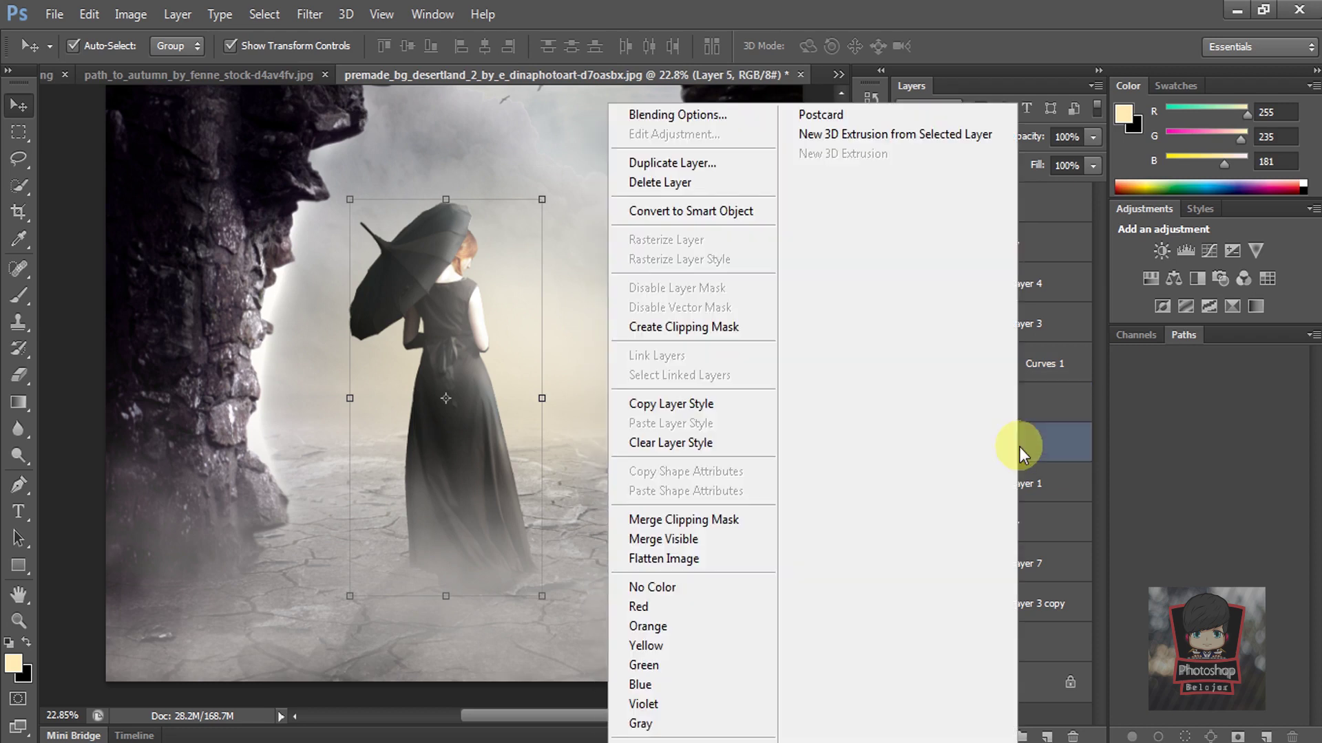
{"action": "left_click", "coordinate": [682, 335]}
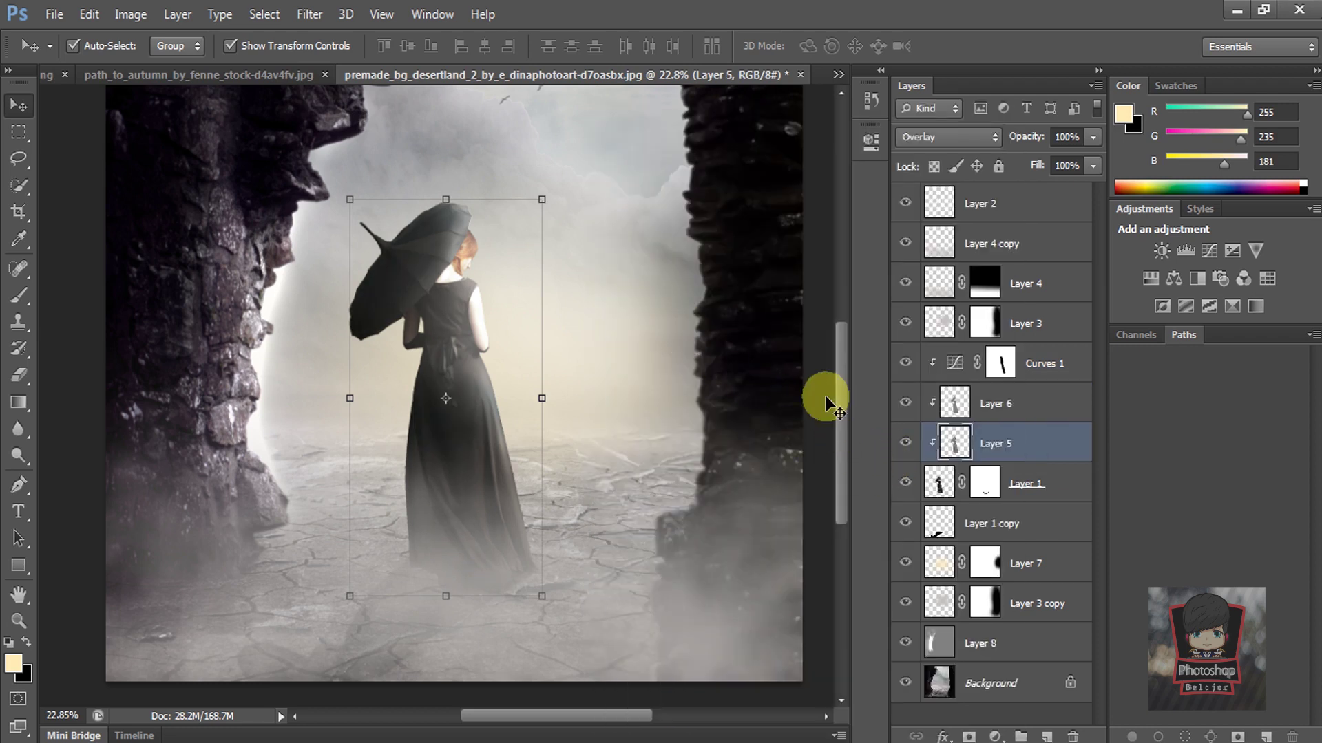
Compare Layer 3 on and off, deselect, and fit the whole image on screen
{"action": "left_click", "coordinate": [905, 322]}
{"action": "left_click", "coordinate": [815, 274]}
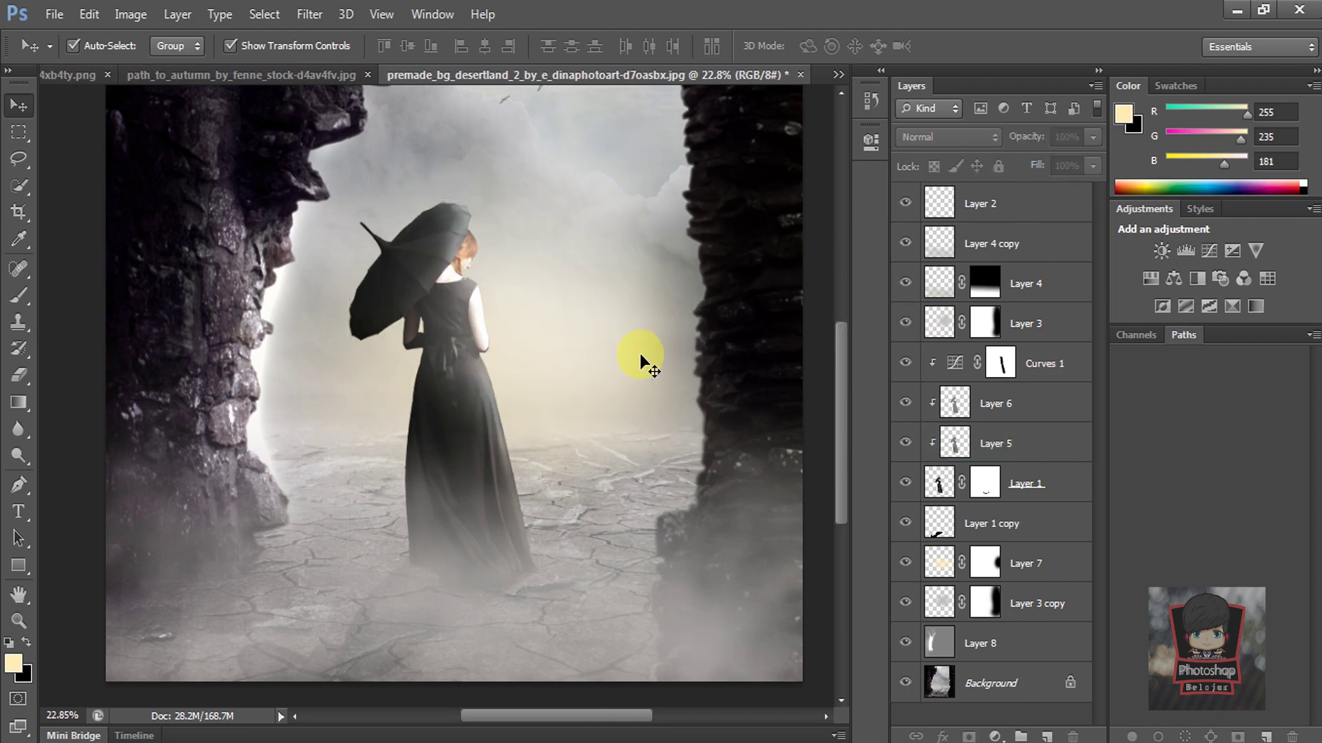
{"action": "key", "text": "ctrl+0"}
Add a Warming Filter (85) Photo Filter above Background at about 56% density
{"action": "left_click", "coordinate": [1018, 681]}
{"action": "left_click", "coordinate": [996, 737]}
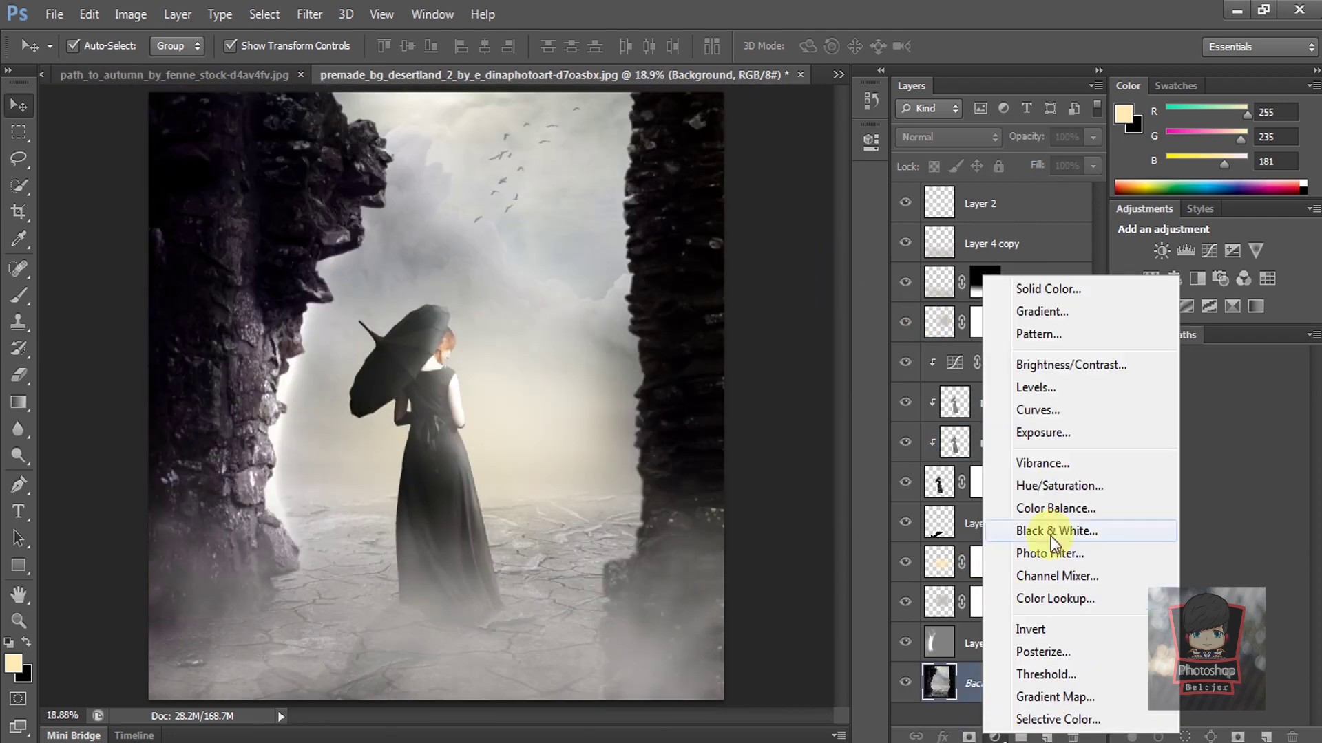
{"action": "left_click", "coordinate": [1049, 553]}
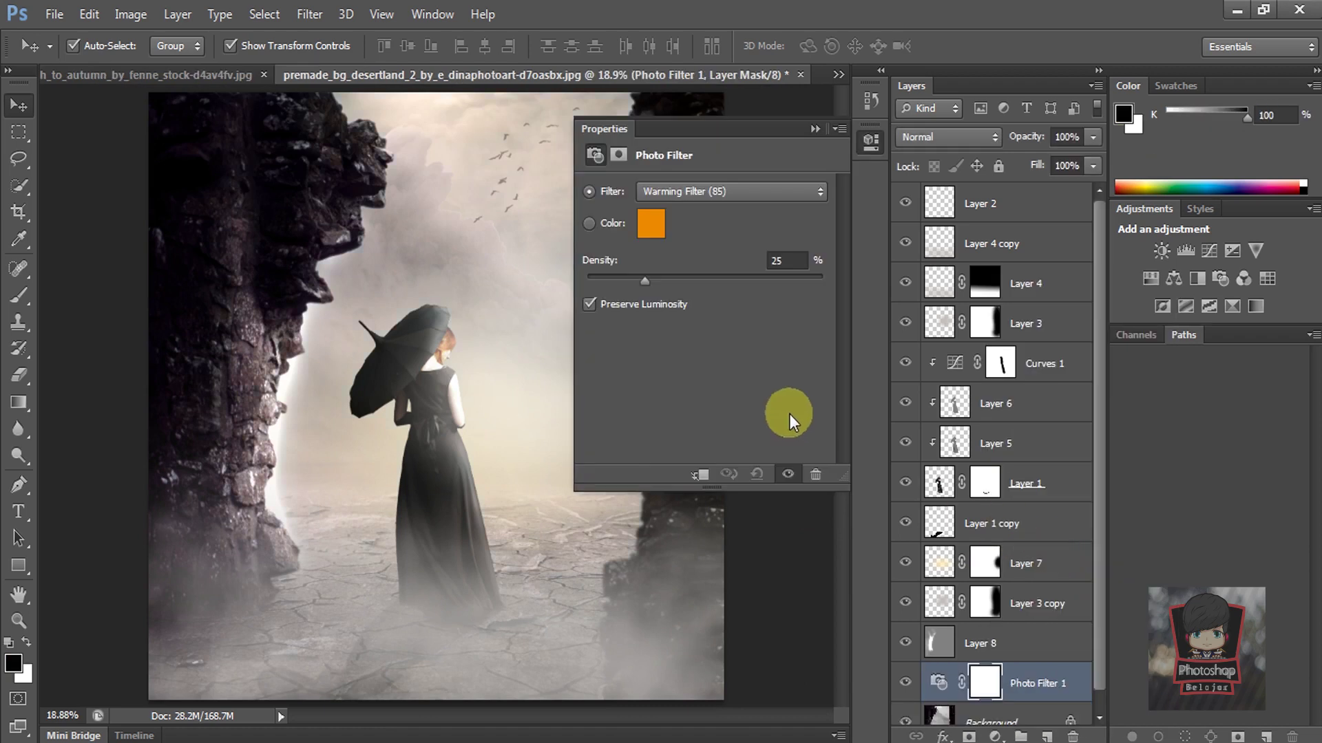
{"action": "left_click_drag", "start_coordinate": [643, 281], "coordinate": [717, 286]}
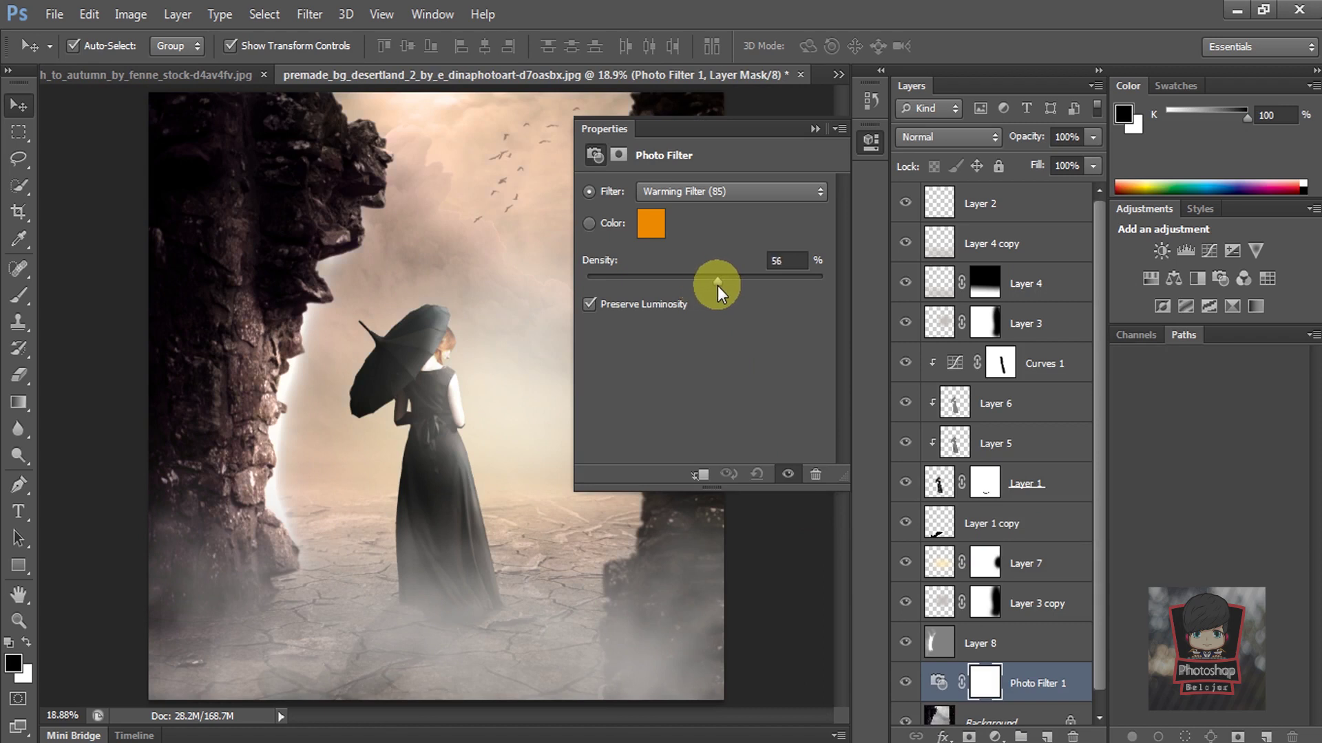
{"action": "left_click", "coordinate": [799, 135]}
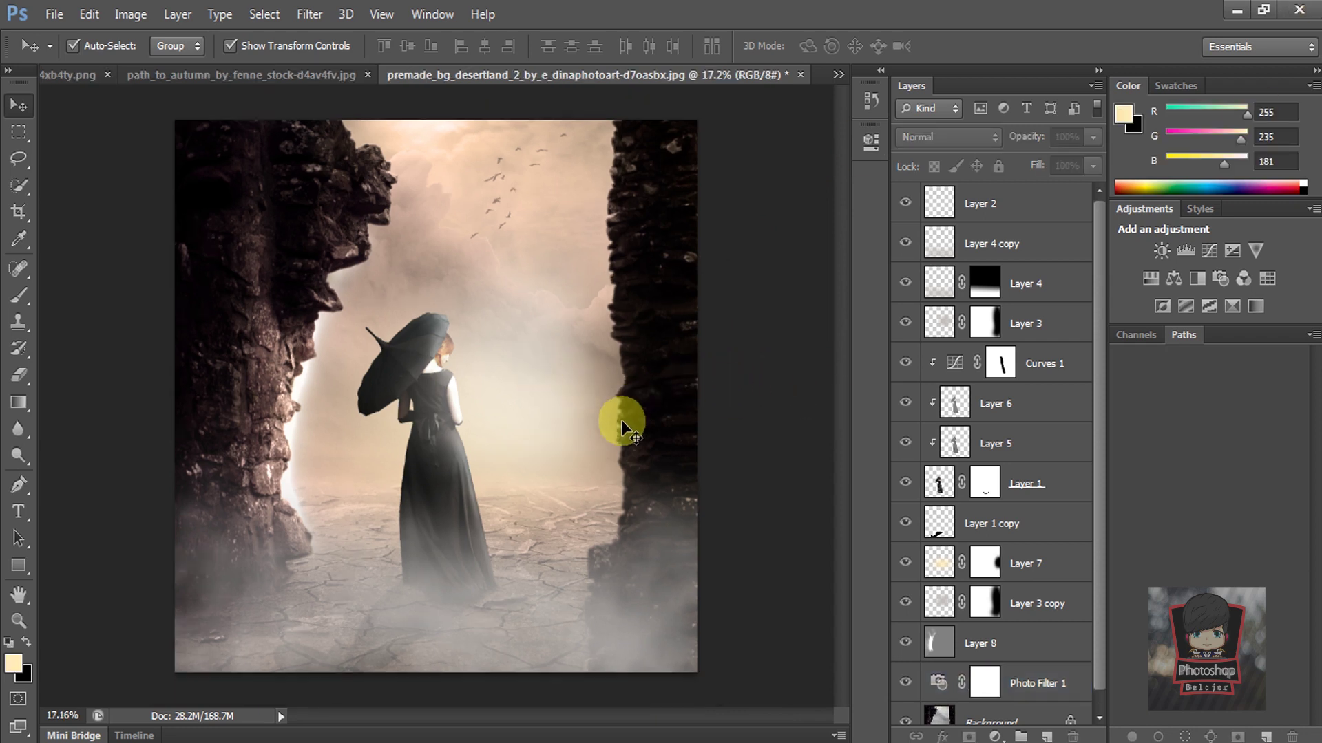
Hide Layer 4's bottom fog and Layer 3's glow, then return to the Bahan Photoshop folder
{"action": "left_click", "coordinate": [905, 284]}
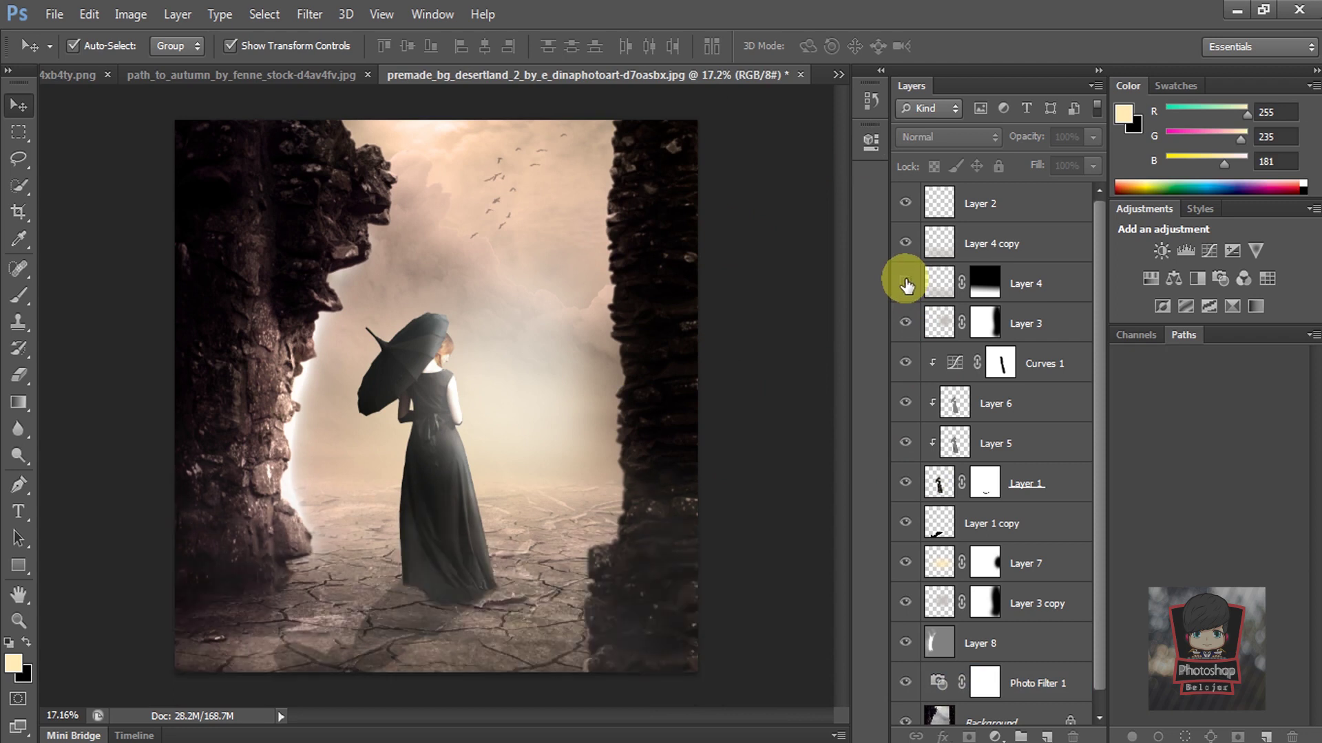
{"action": "left_click", "coordinate": [905, 284]}
{"action": "left_click", "coordinate": [905, 322]}
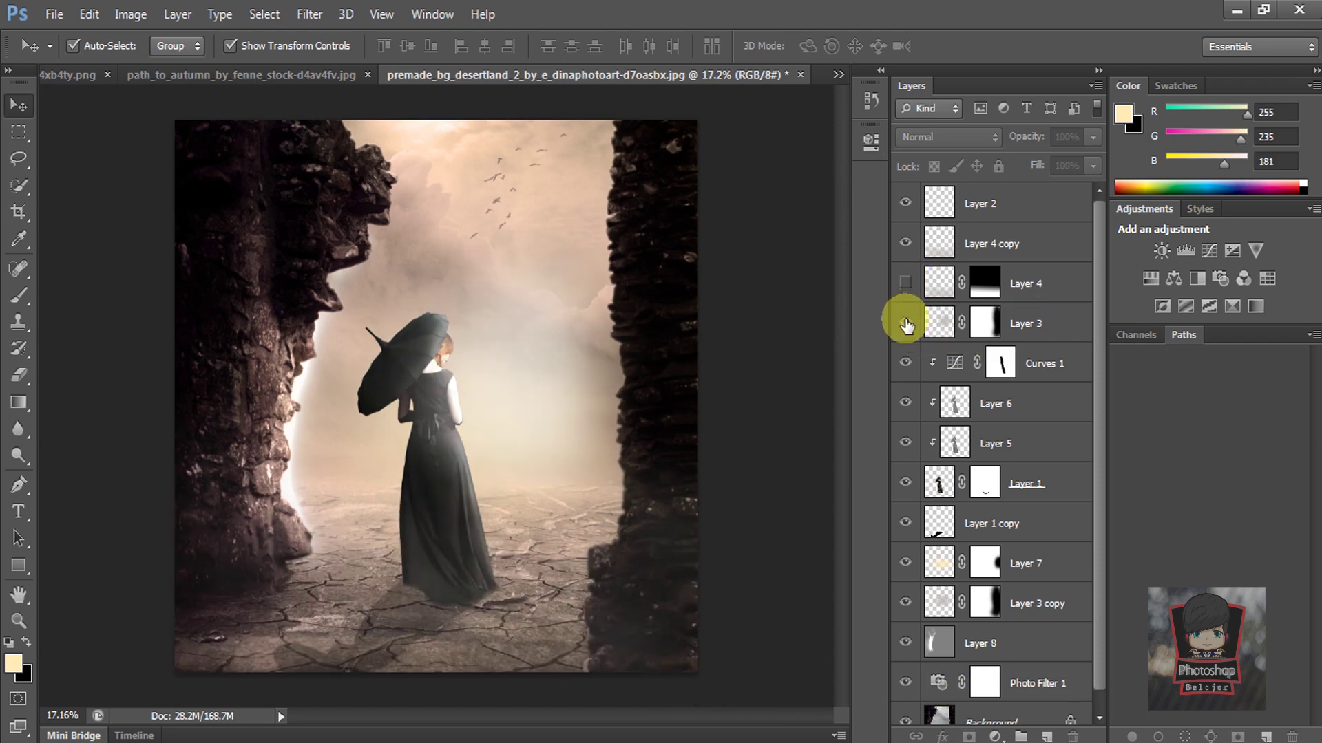
{"action": "left_click", "coordinate": [905, 323]}
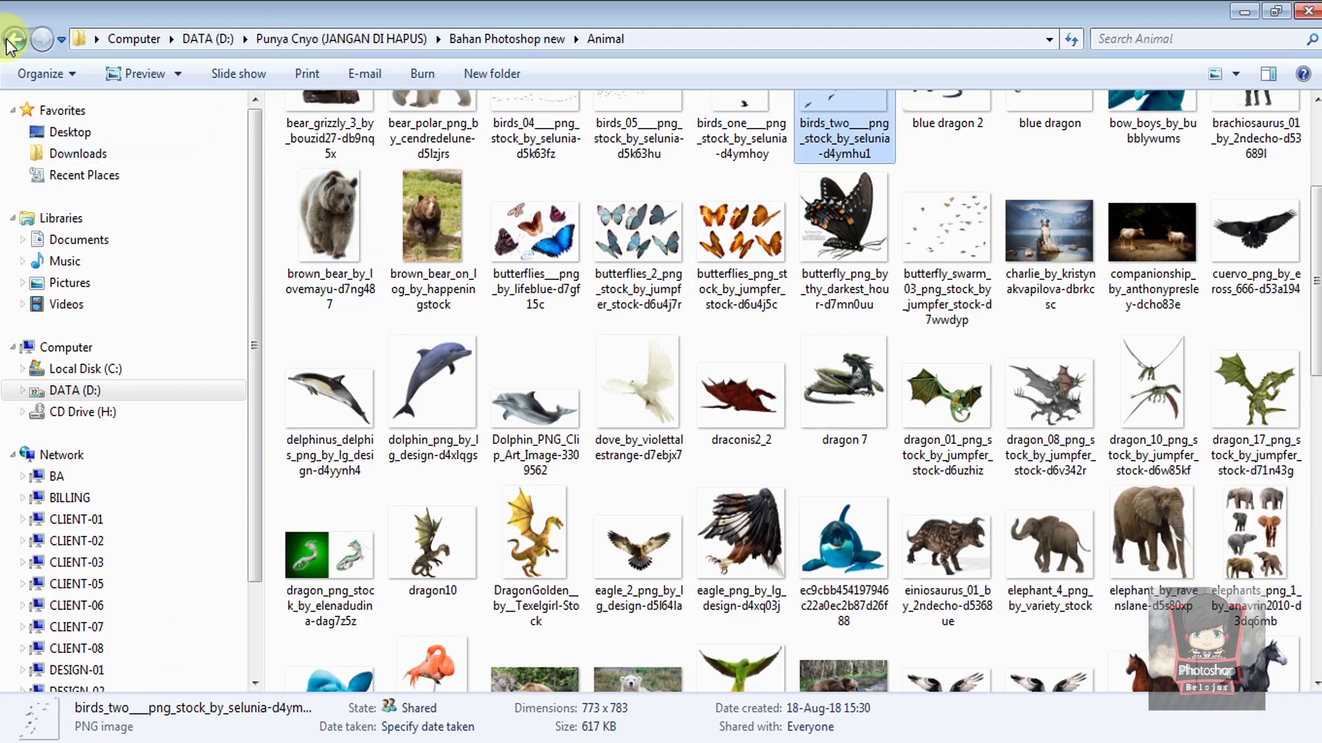
{"action": "left_click", "coordinate": [15, 39]}
Open the All Effect folder and drag heavenly_light onto the Photoshop canvas
{"action": "left_click", "coordinate": [347, 135]}
{"action": "double_click", "coordinate": [350, 137]}
{"action": "left_click_drag", "start_coordinate": [1315, 203], "coordinate": [1316, 427]}
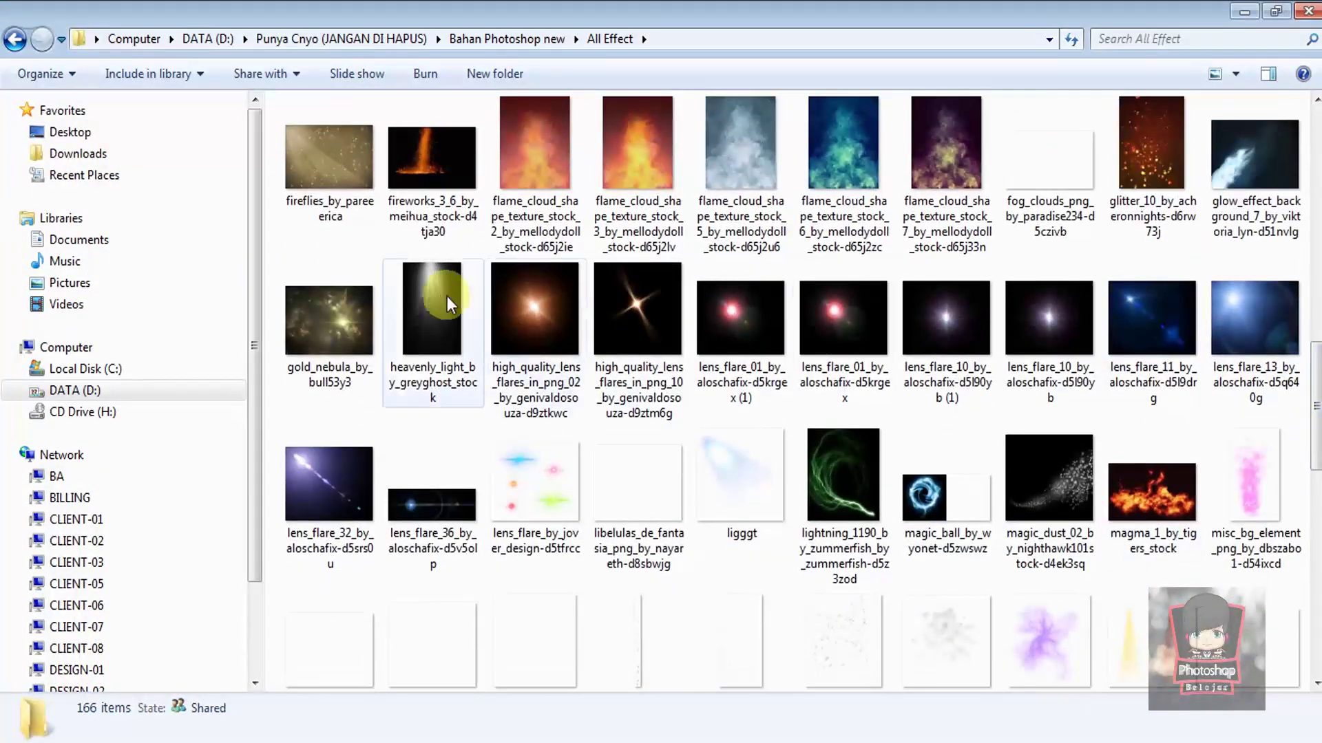
{"action": "left_click_drag", "start_coordinate": [432, 309], "coordinate": [472, 344]}
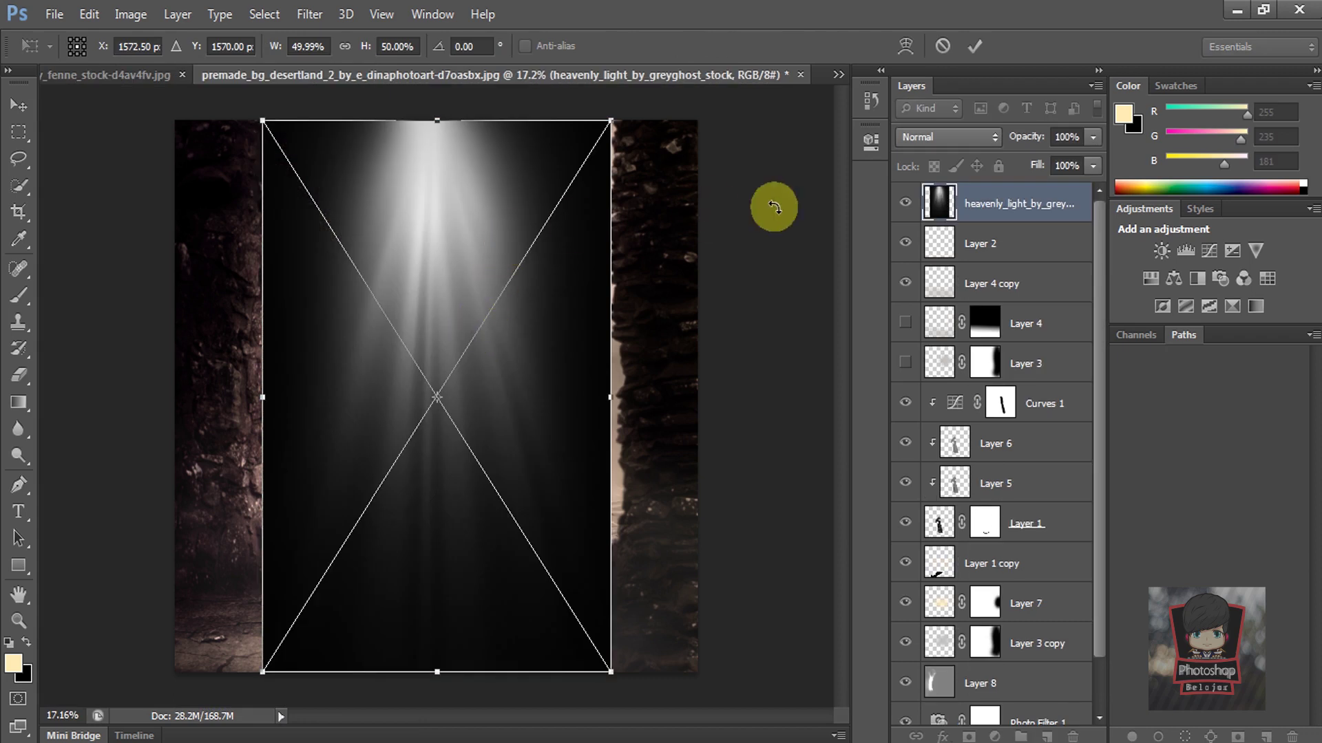
Blend the heavenly light layer in Screen, move it up toward the sky, and re-show Layer 4's fog
{"action": "left_click", "coordinate": [949, 137]}
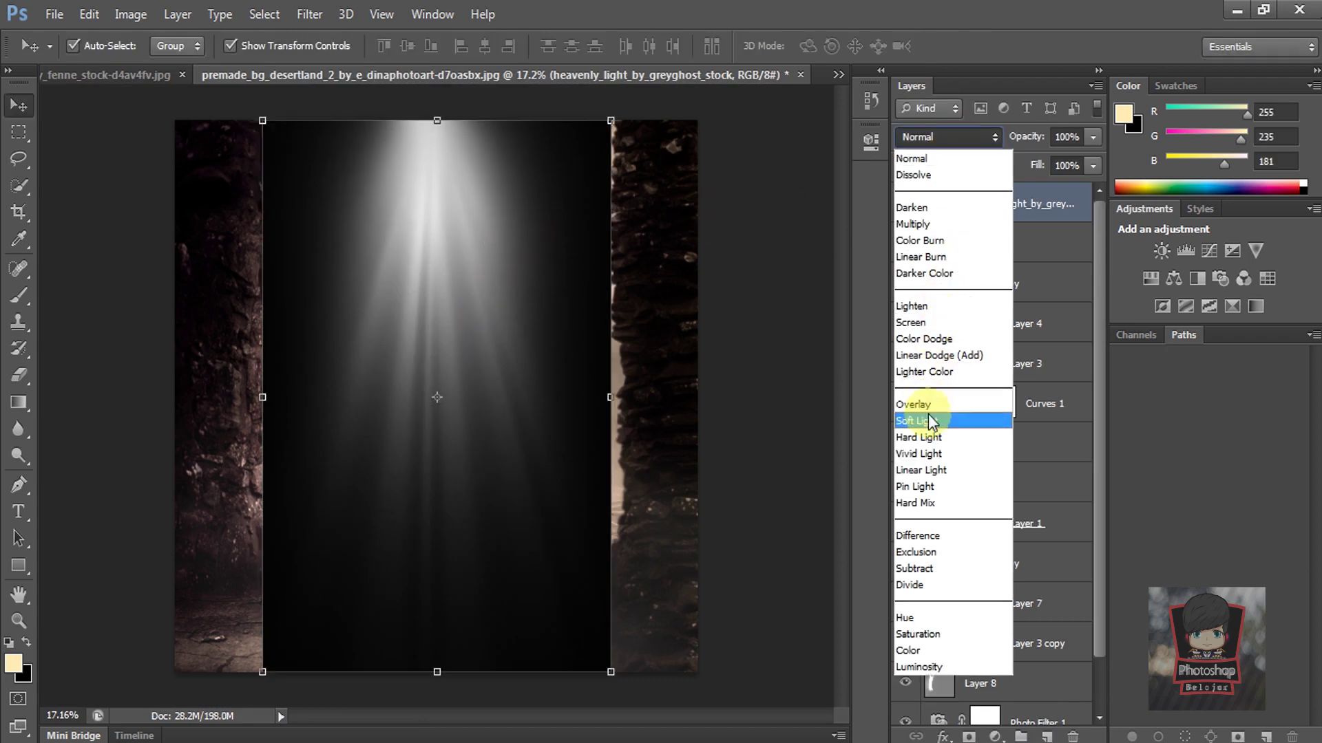
{"action": "left_click", "coordinate": [919, 324]}
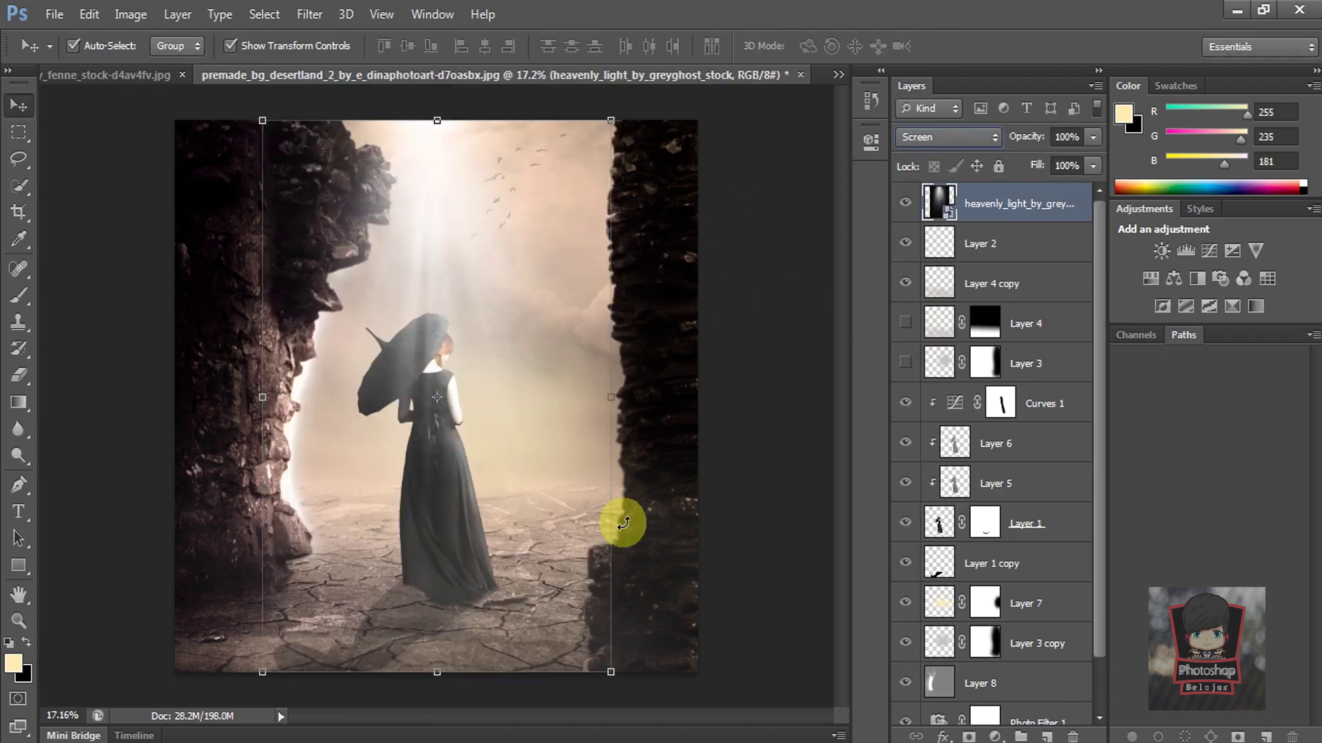
{"action": "left_click", "coordinate": [610, 669]}
{"action": "left_click_drag", "start_coordinate": [555, 567], "coordinate": [565, 529]}
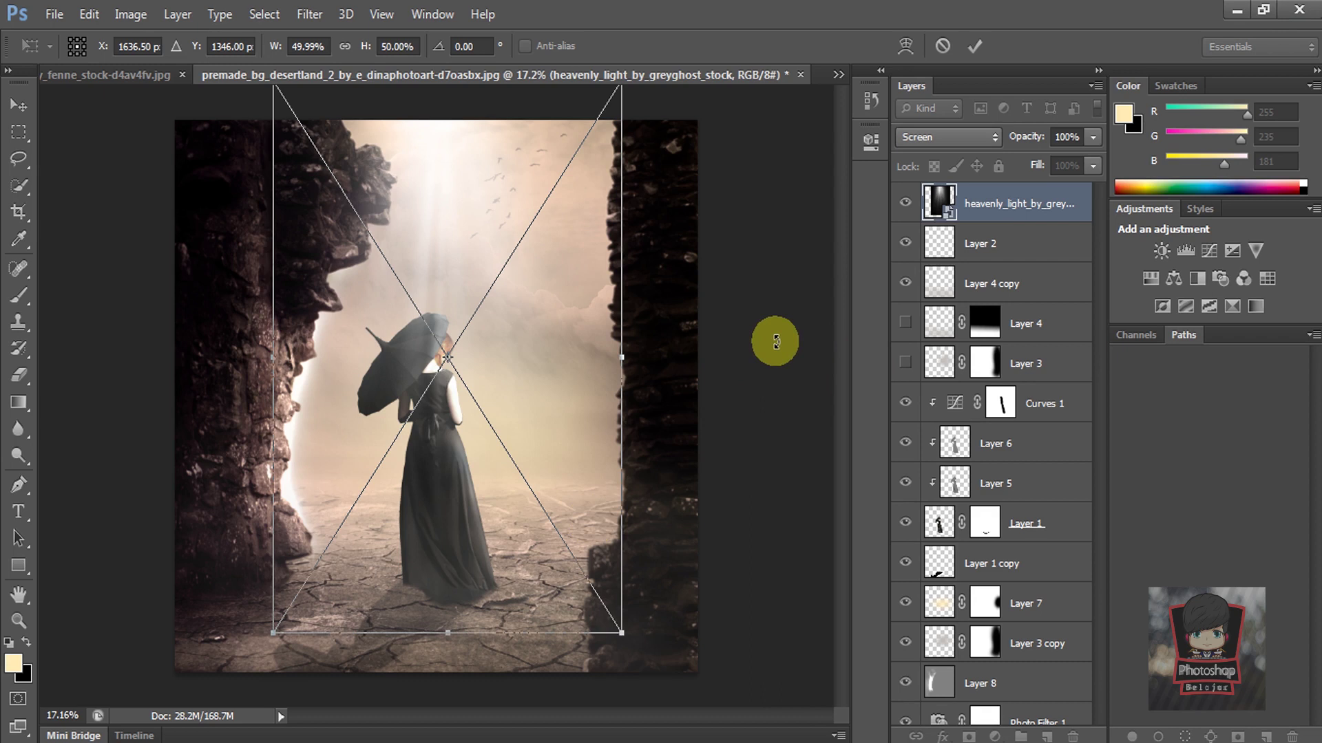
{"action": "key", "text": "Return"}
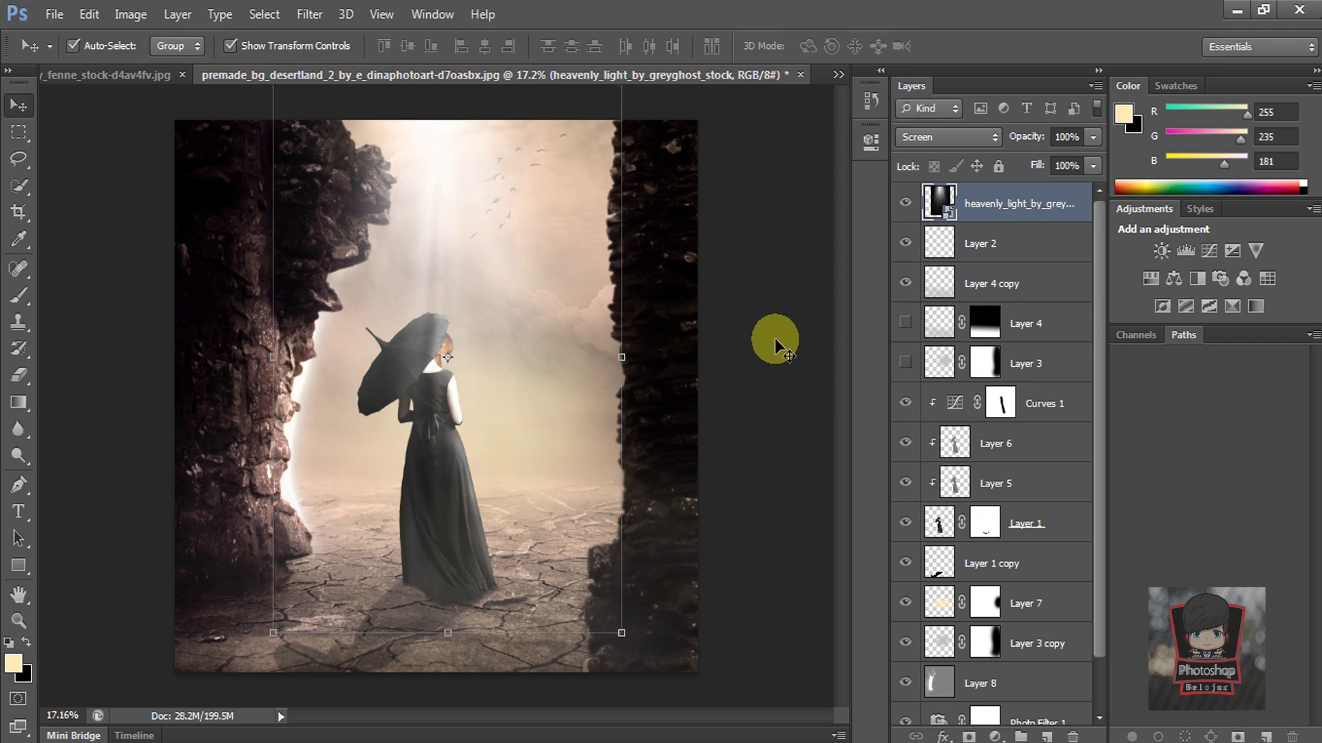
{"action": "left_click", "coordinate": [775, 338]}
{"action": "left_click", "coordinate": [906, 323]}
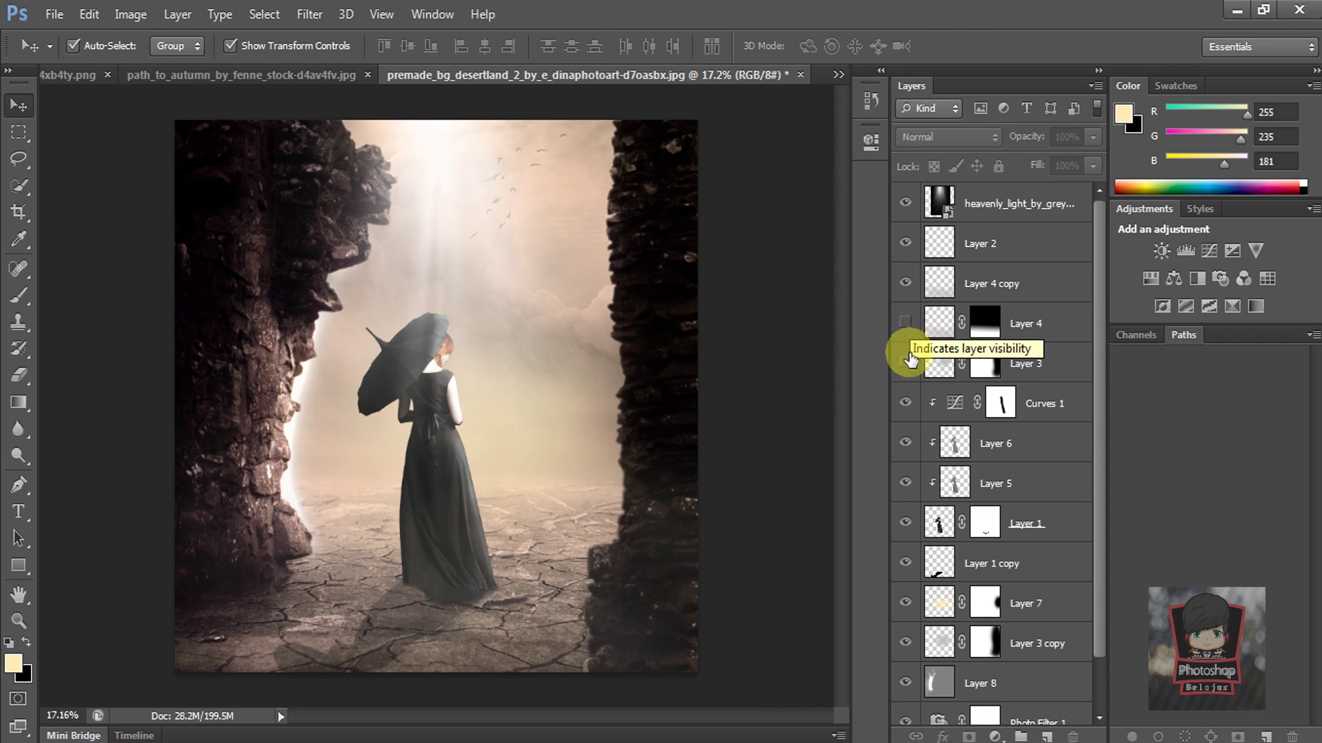
Show Layer 3's glow and stretch it wider to the right
{"action": "left_click", "coordinate": [905, 363]}
{"action": "left_click", "coordinate": [1029, 365]}
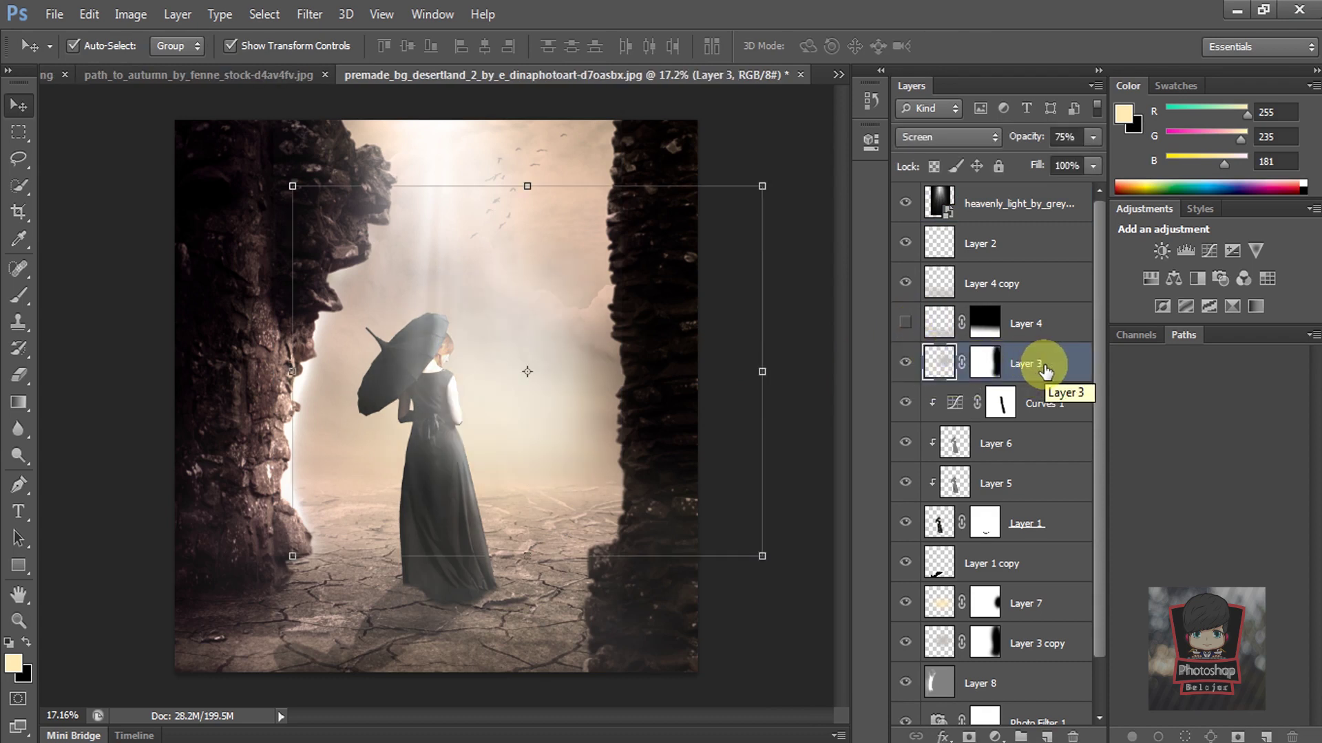
{"action": "left_click_drag", "start_coordinate": [762, 372], "coordinate": [803, 375]}
{"action": "key", "text": "Return"}
Lower Layer 3's opacity to 59% and zoom out to view the whole image
{"action": "left_click", "coordinate": [1093, 137]}
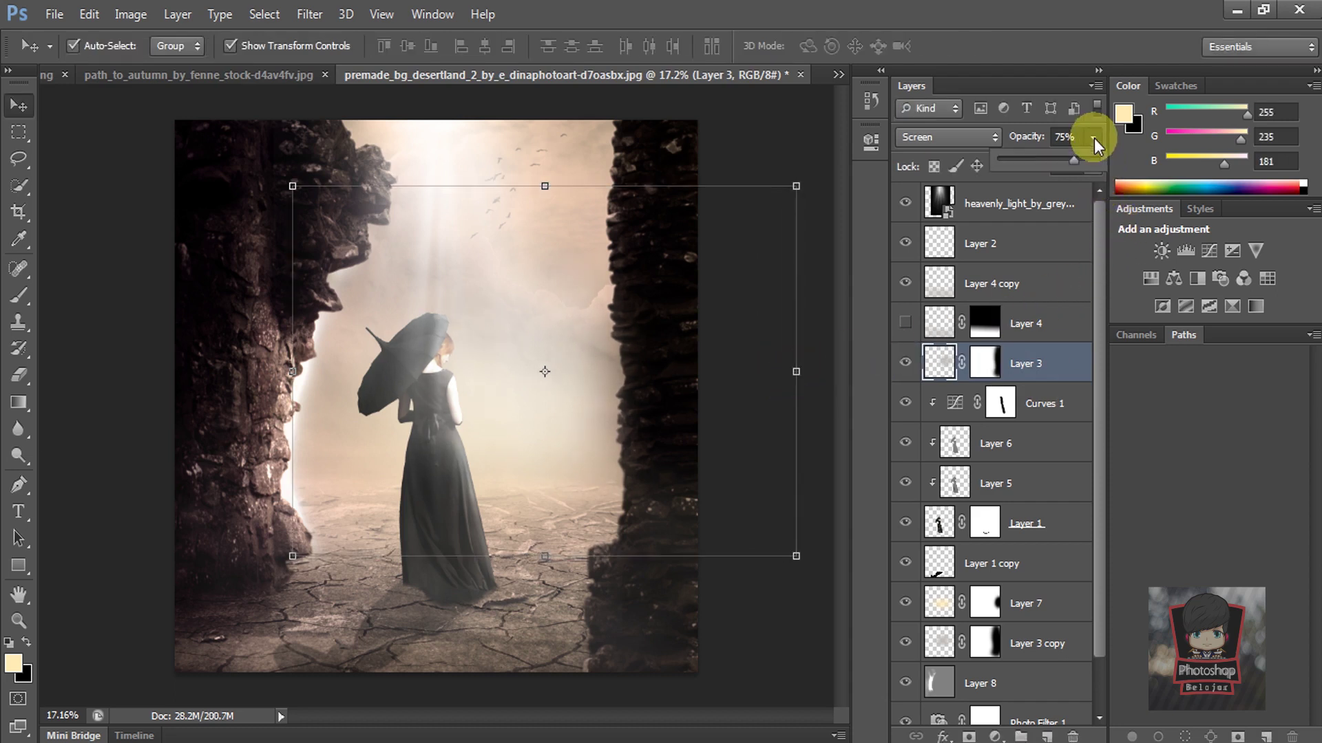
{"action": "left_click_drag", "start_coordinate": [1058, 159], "coordinate": [1058, 158]}
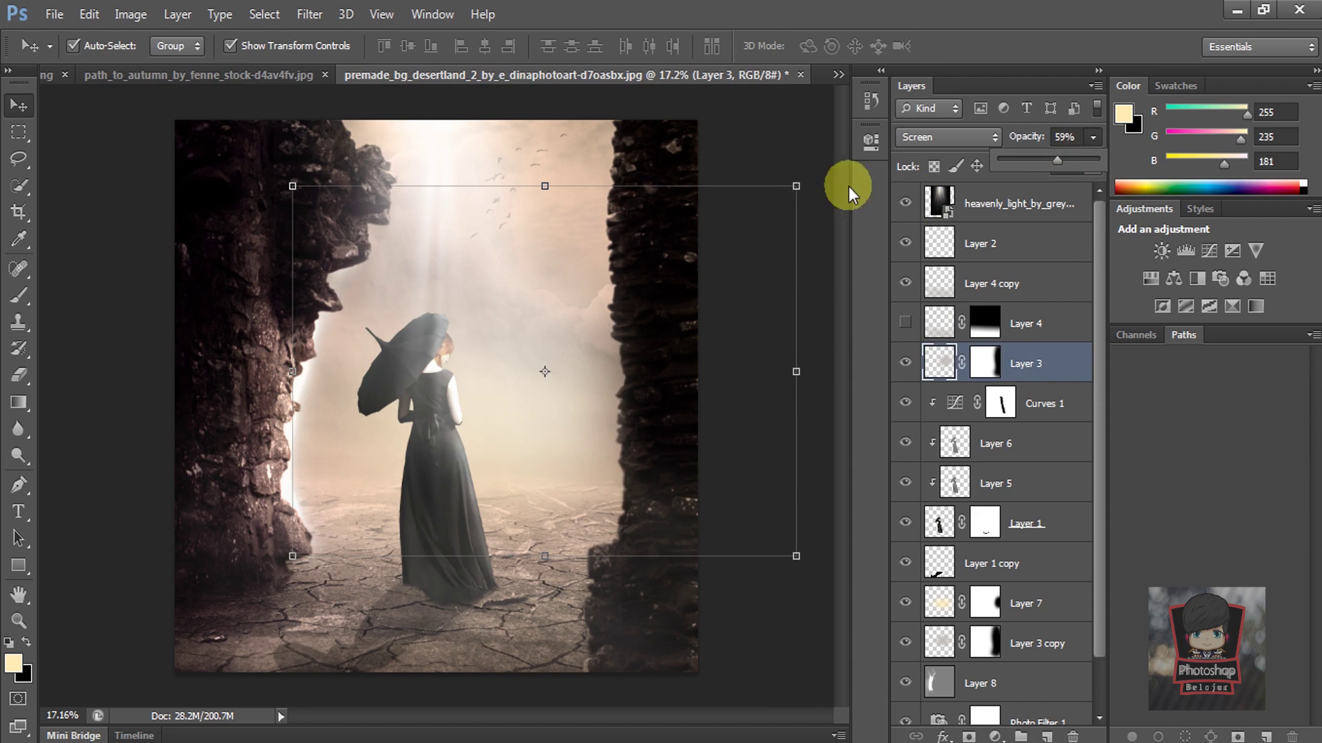
{"action": "left_click", "coordinate": [762, 238]}
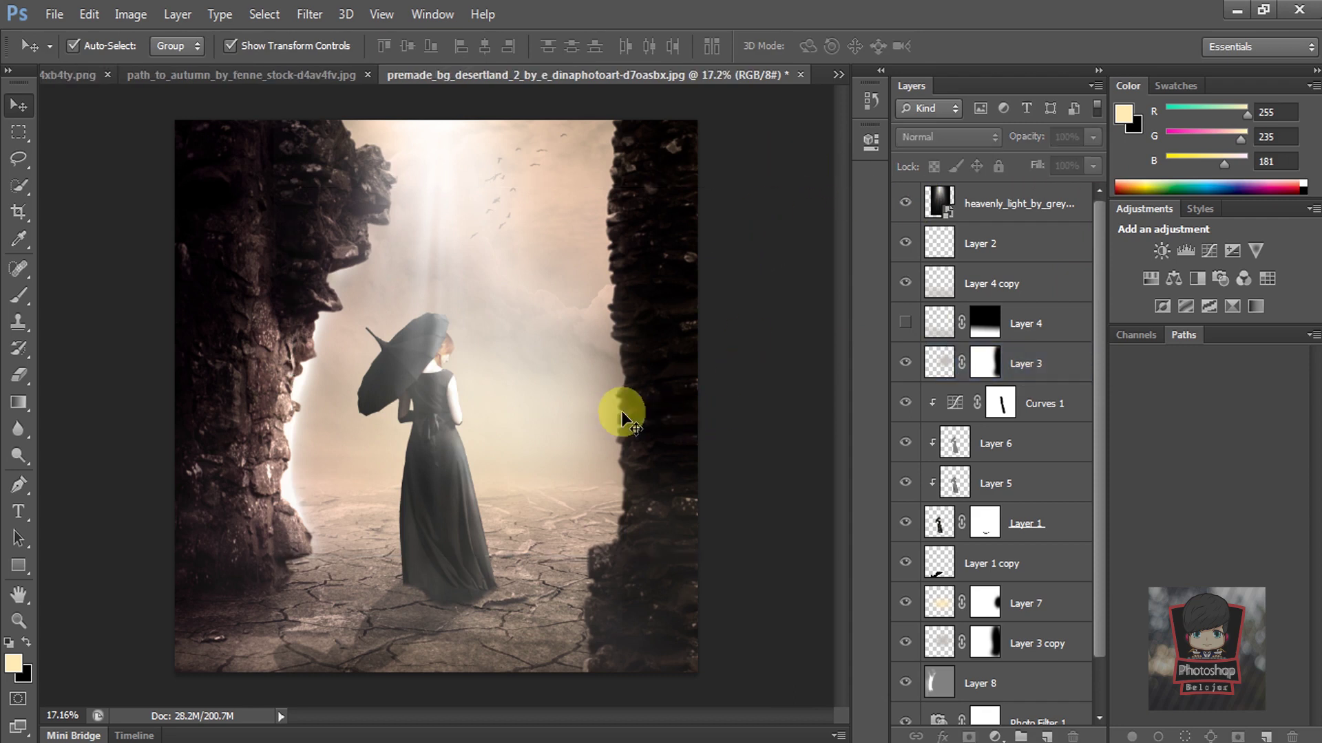
{"action": "scroll", "coordinate": [556, 419], "scroll_direction": "down", "scroll_amount": 2}
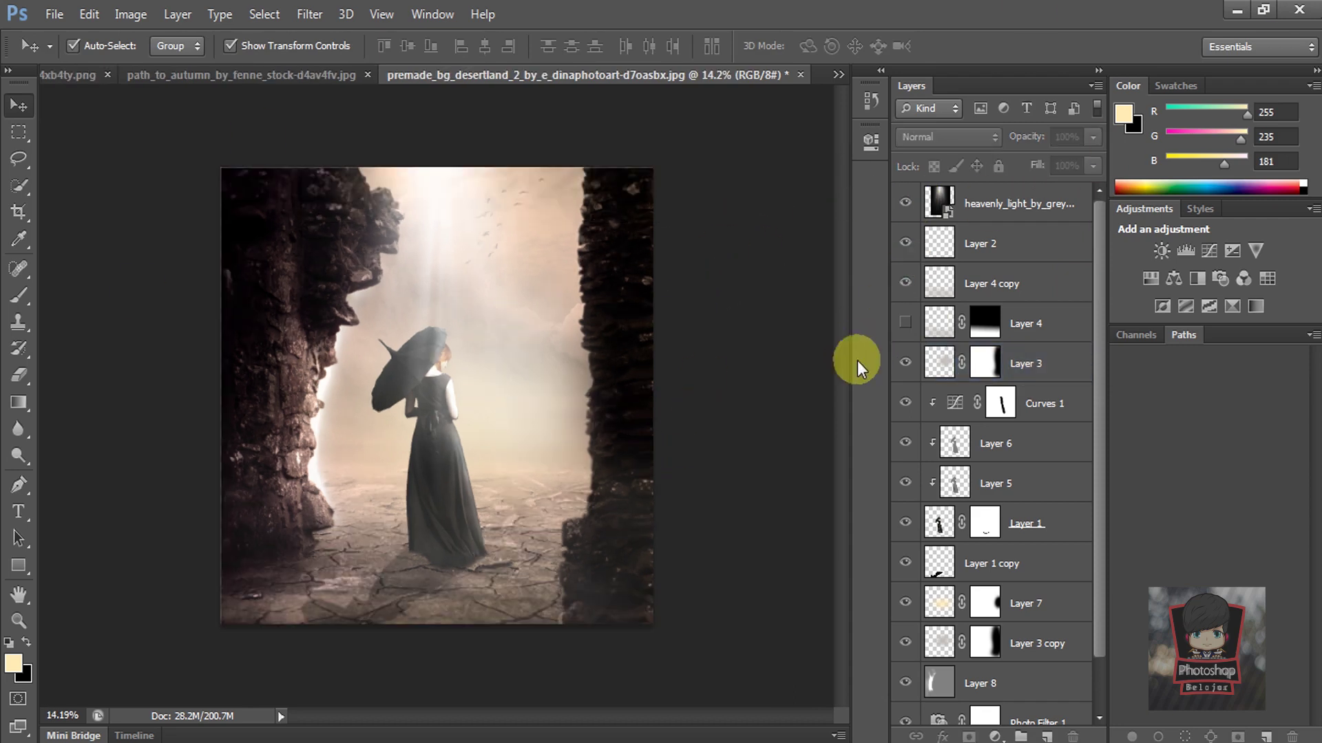
{"action": "scroll", "coordinate": [1042, 612], "scroll_direction": "down", "scroll_amount": 1}
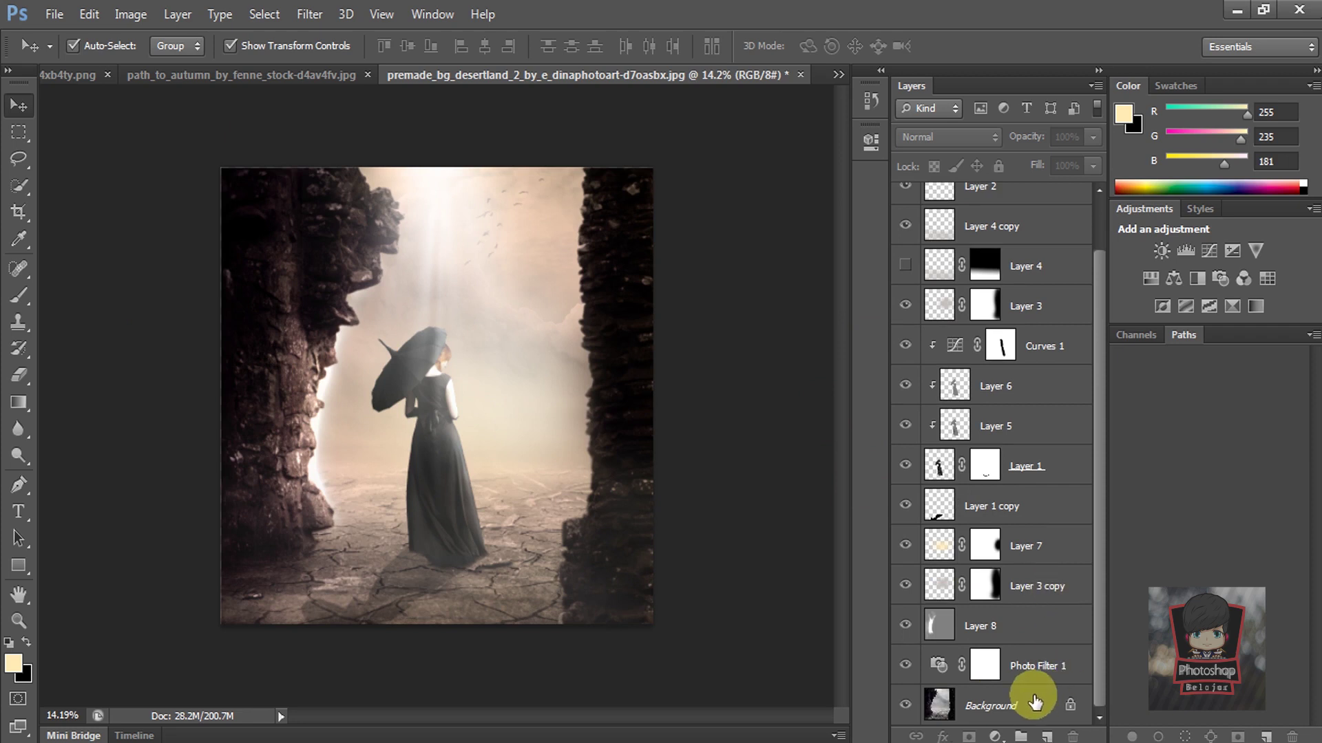
Add a Hue/Saturation layer with Hue −7, Saturation +25, Lightness −7, and show the ground fog
{"action": "left_click", "coordinate": [1036, 666]}
{"action": "left_click", "coordinate": [994, 735]}
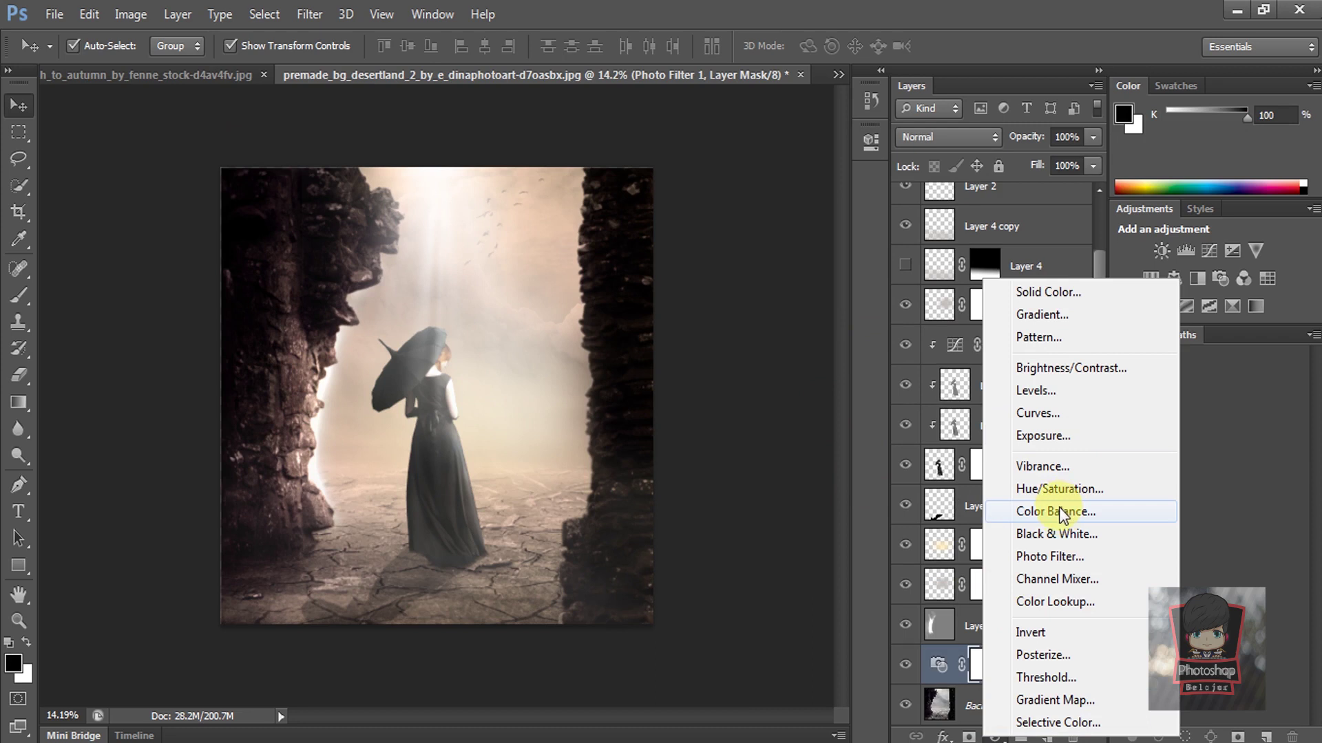
{"action": "left_click", "coordinate": [1059, 489]}
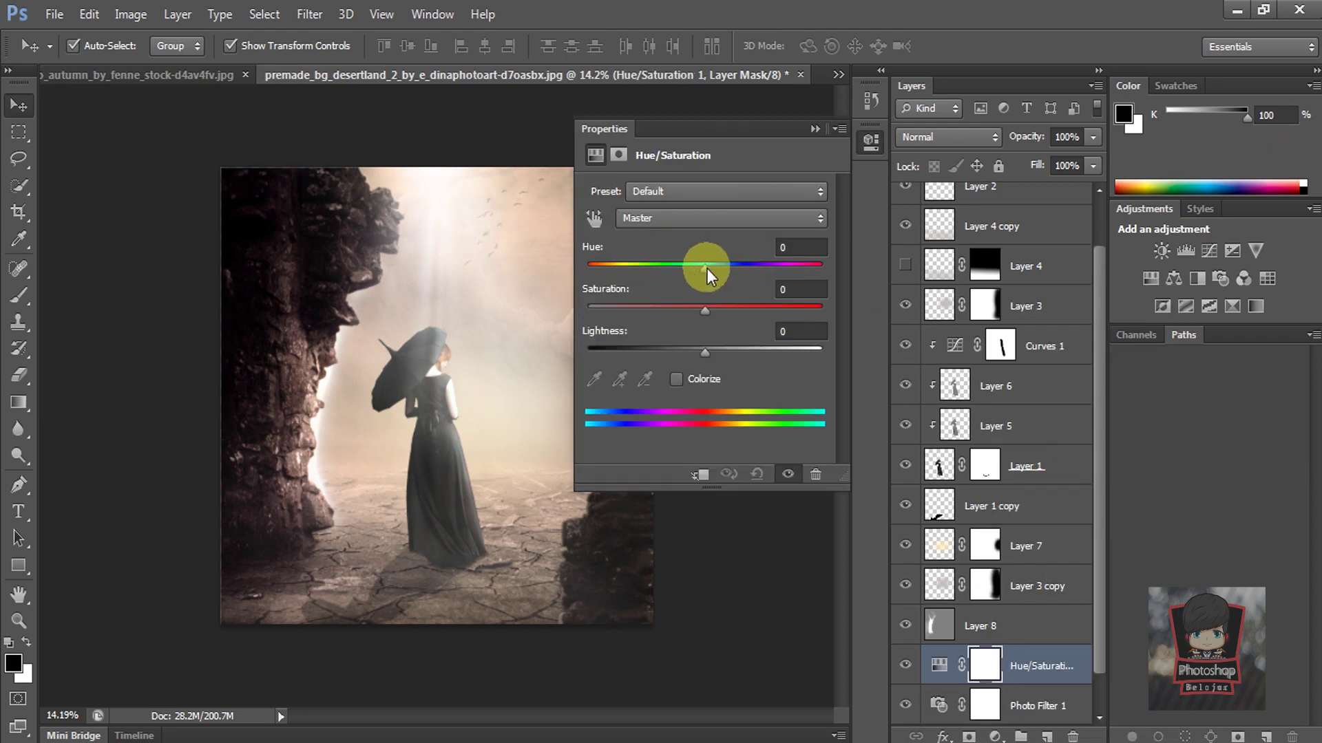
{"action": "left_click_drag", "start_coordinate": [706, 269], "coordinate": [697, 269]}
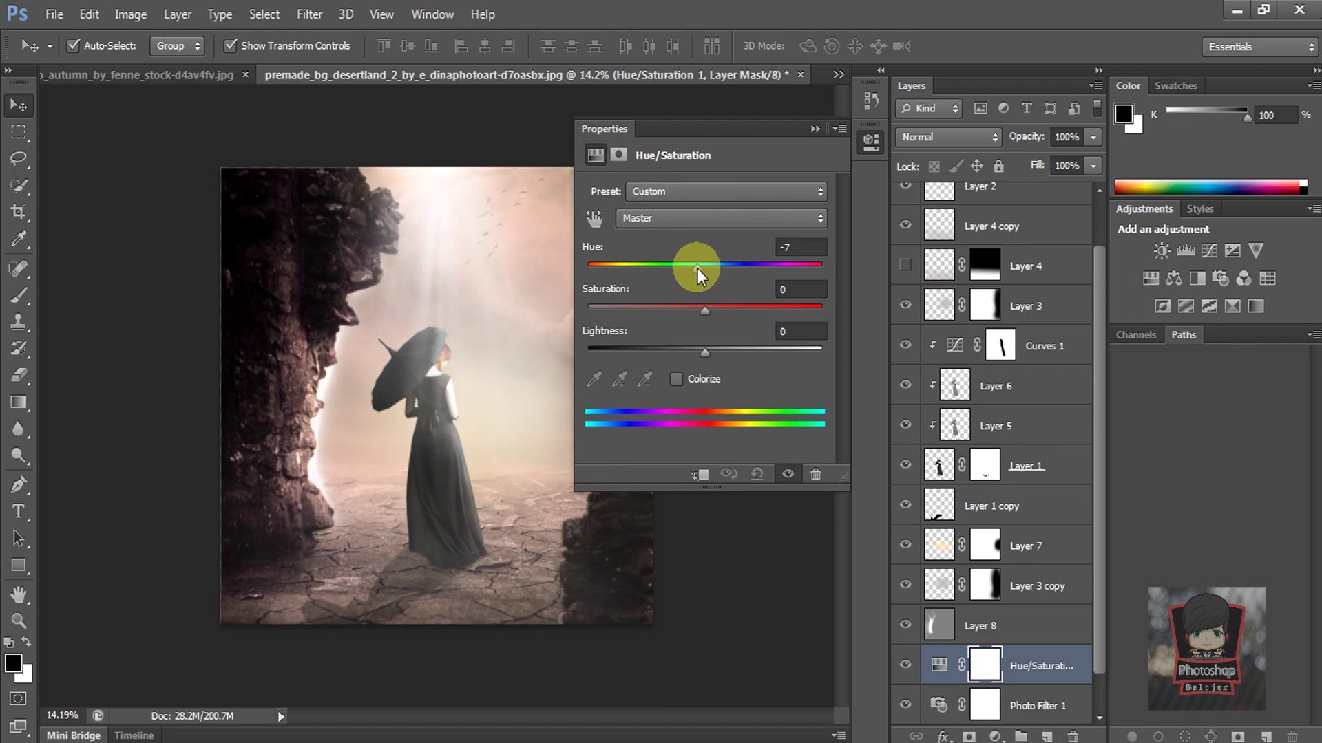
{"action": "left_click_drag", "start_coordinate": [705, 311], "coordinate": [727, 316]}
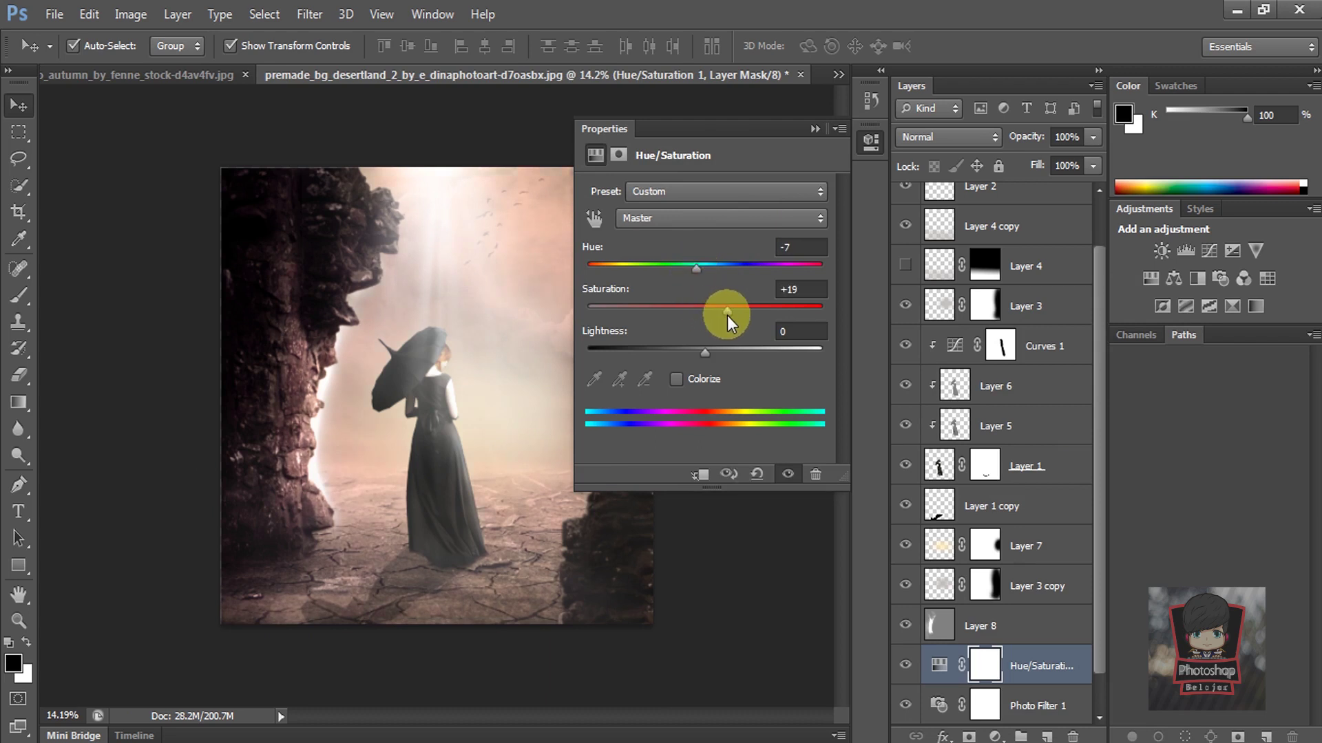
{"action": "left_click_drag", "start_coordinate": [727, 317], "coordinate": [734, 315]}
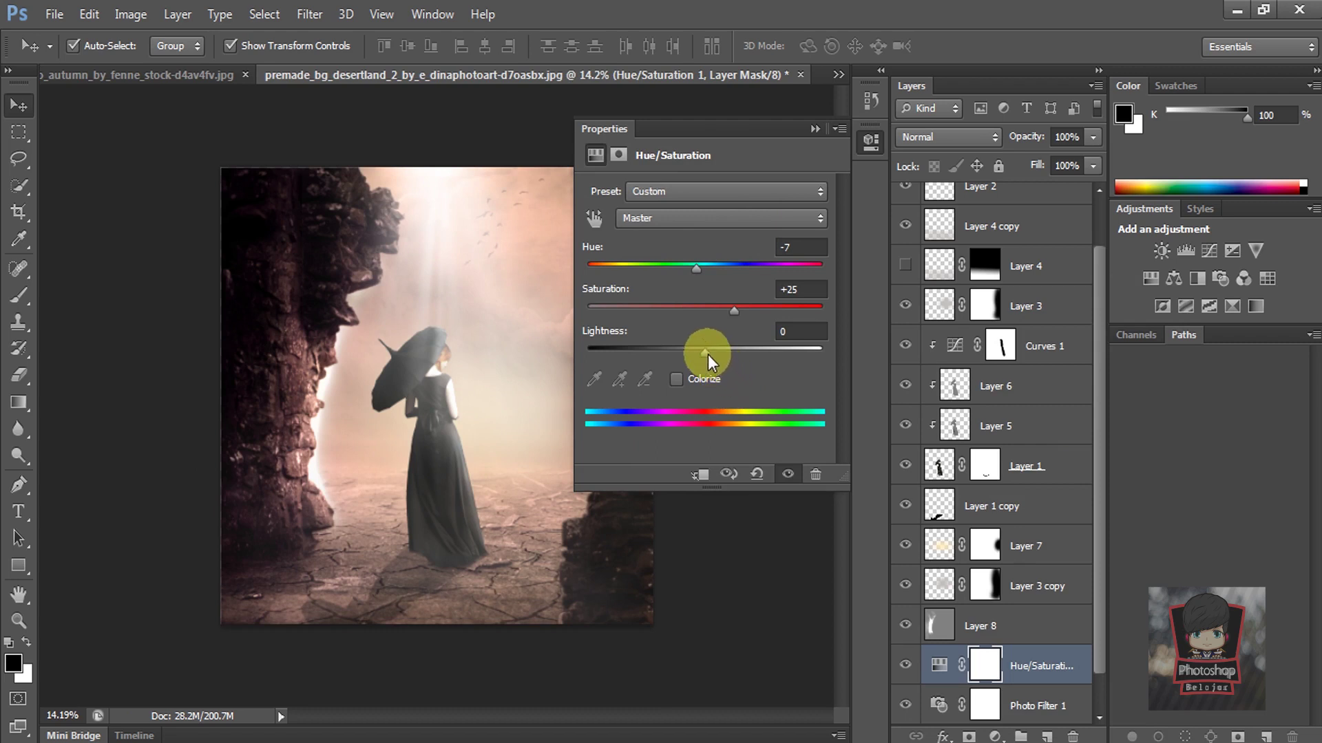
{"action": "left_click_drag", "start_coordinate": [705, 353], "coordinate": [700, 352]}
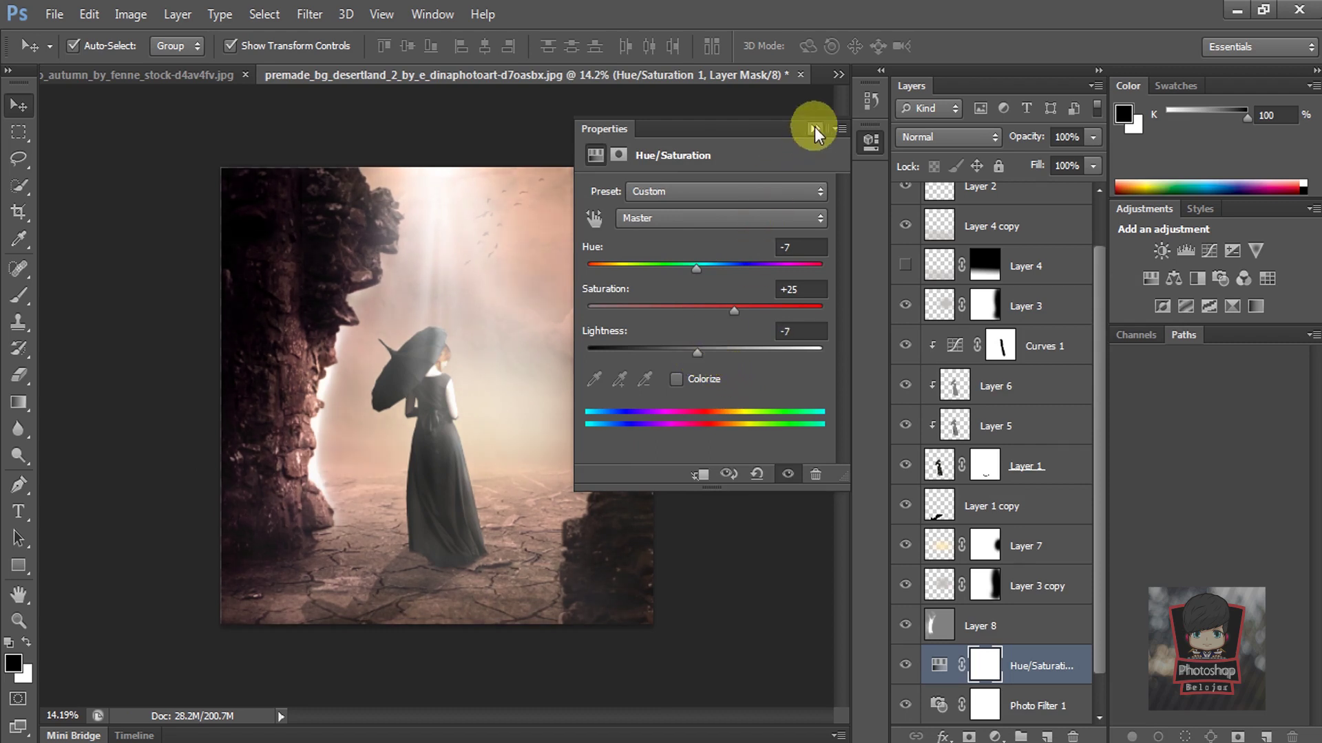
{"action": "left_click", "coordinate": [815, 128]}
{"action": "left_click", "coordinate": [905, 267]}
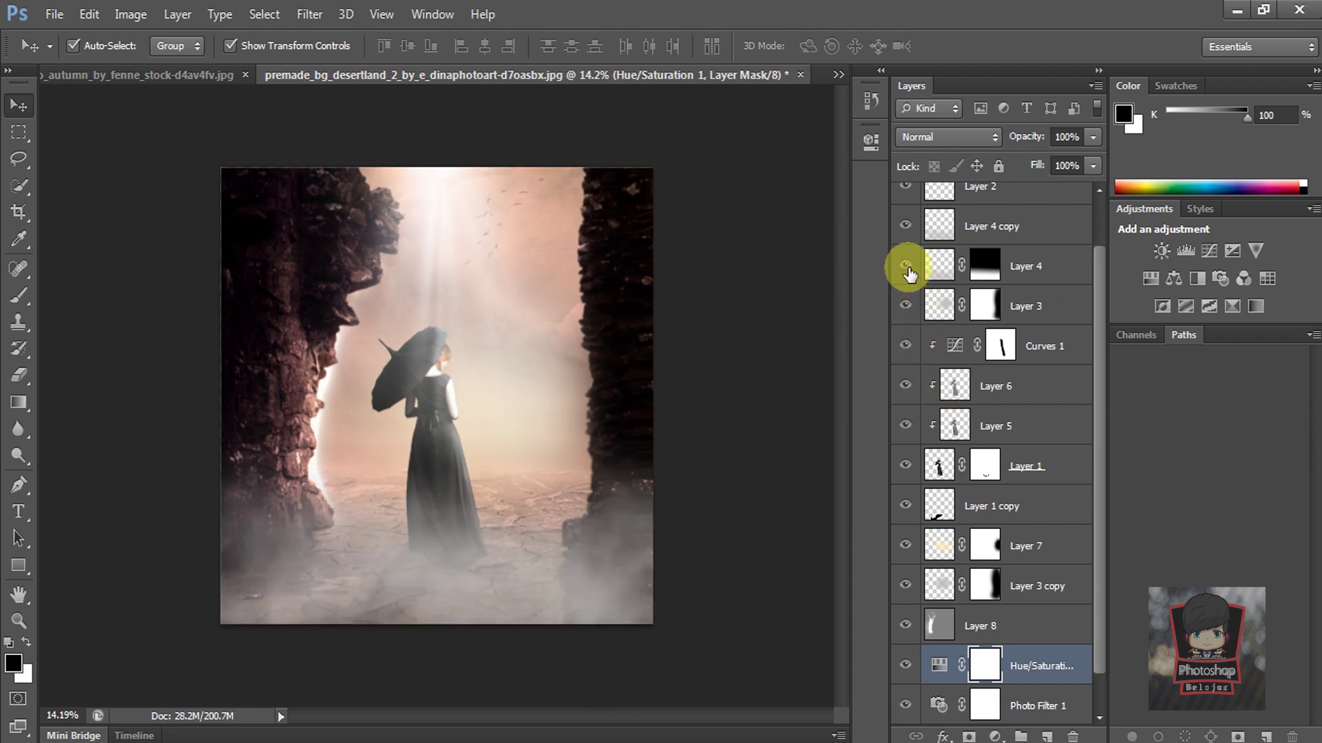
Lower Layer 4's fog opacity to 38% and deselect the layer
{"action": "left_click", "coordinate": [1054, 260]}
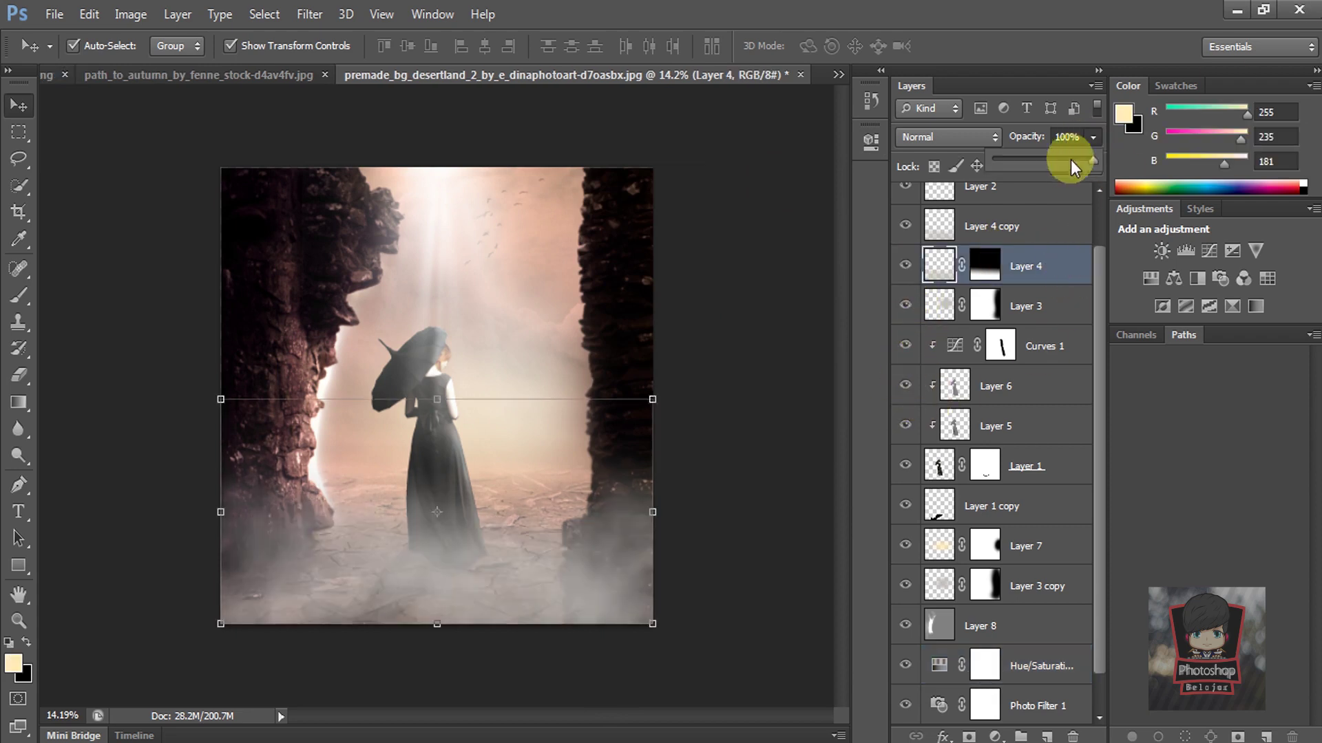
{"action": "left_click_drag", "start_coordinate": [1071, 160], "coordinate": [1050, 159]}
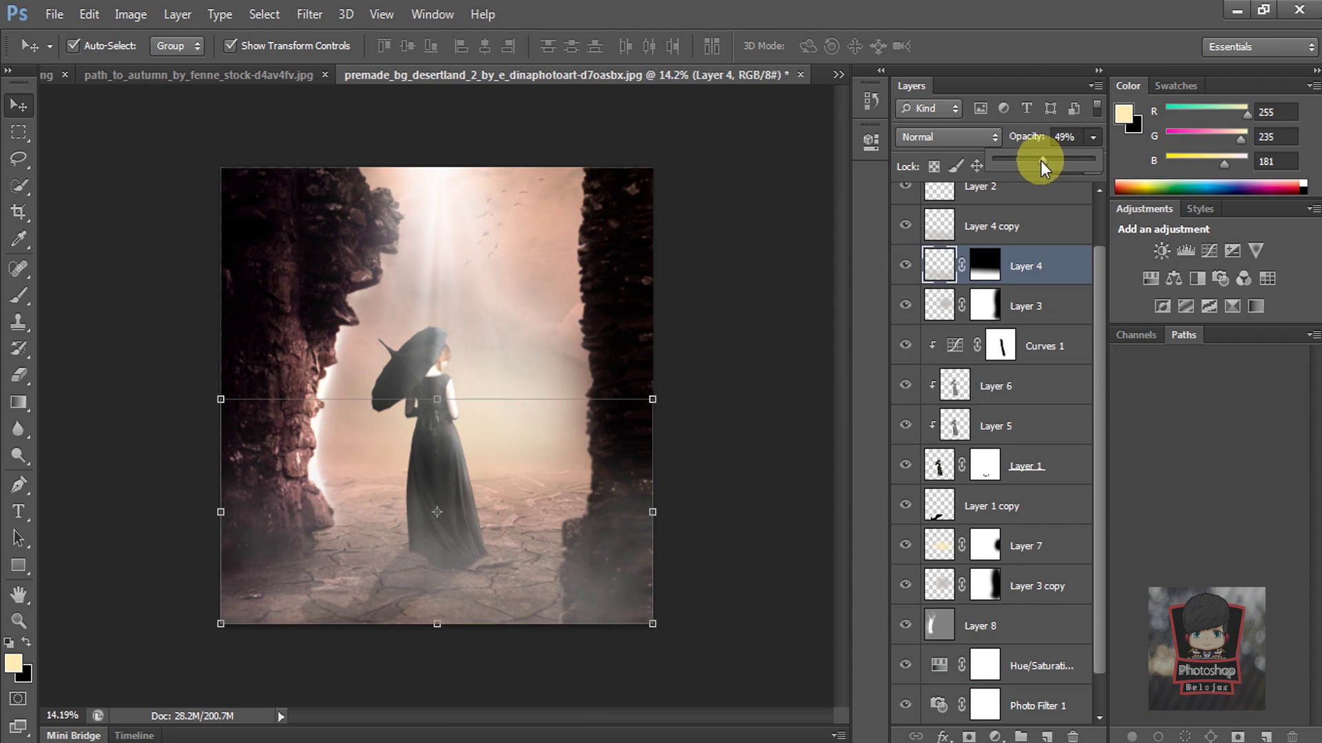
{"action": "left_click_drag", "start_coordinate": [1031, 160], "coordinate": [1031, 160]}
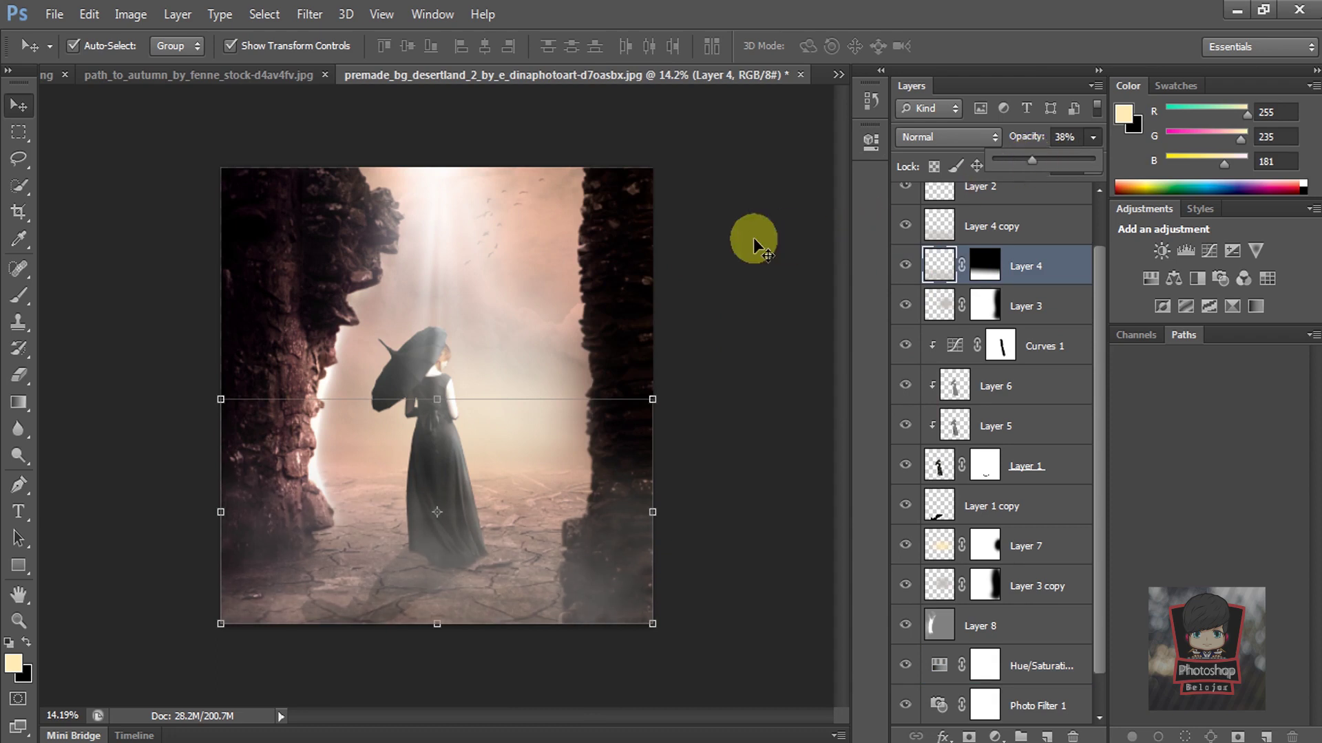
{"action": "left_click", "coordinate": [753, 237]}
Zoom in and out to inspect the fainter mist over the cracked ground
{"action": "key", "text": "ctrl+plus"}
{"action": "scroll", "coordinate": [542, 372], "scroll_direction": "up", "scroll_amount": 1}
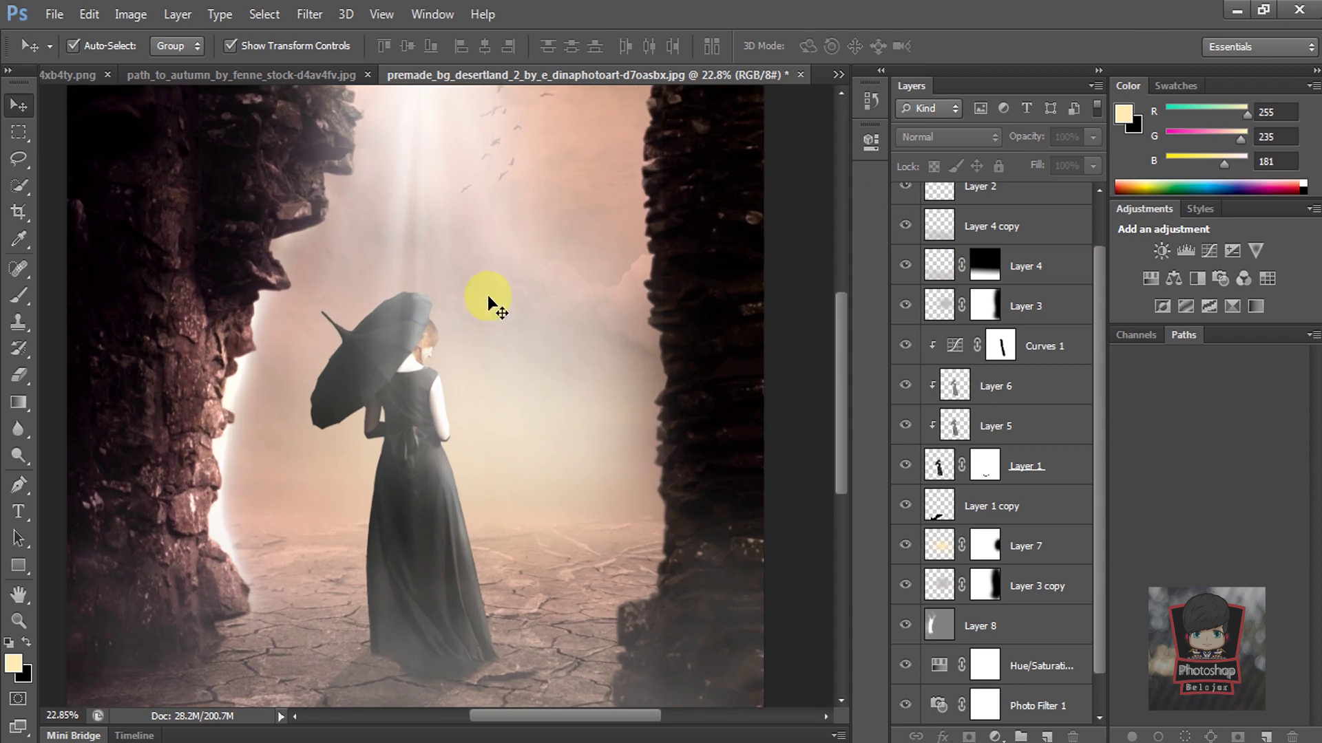
{"action": "scroll", "coordinate": [487, 295], "scroll_direction": "up", "scroll_amount": 1}
{"action": "scroll", "coordinate": [484, 289], "scroll_direction": "down", "scroll_amount": 1}
{"action": "scroll", "coordinate": [482, 282], "scroll_direction": "down", "scroll_amount": 1}
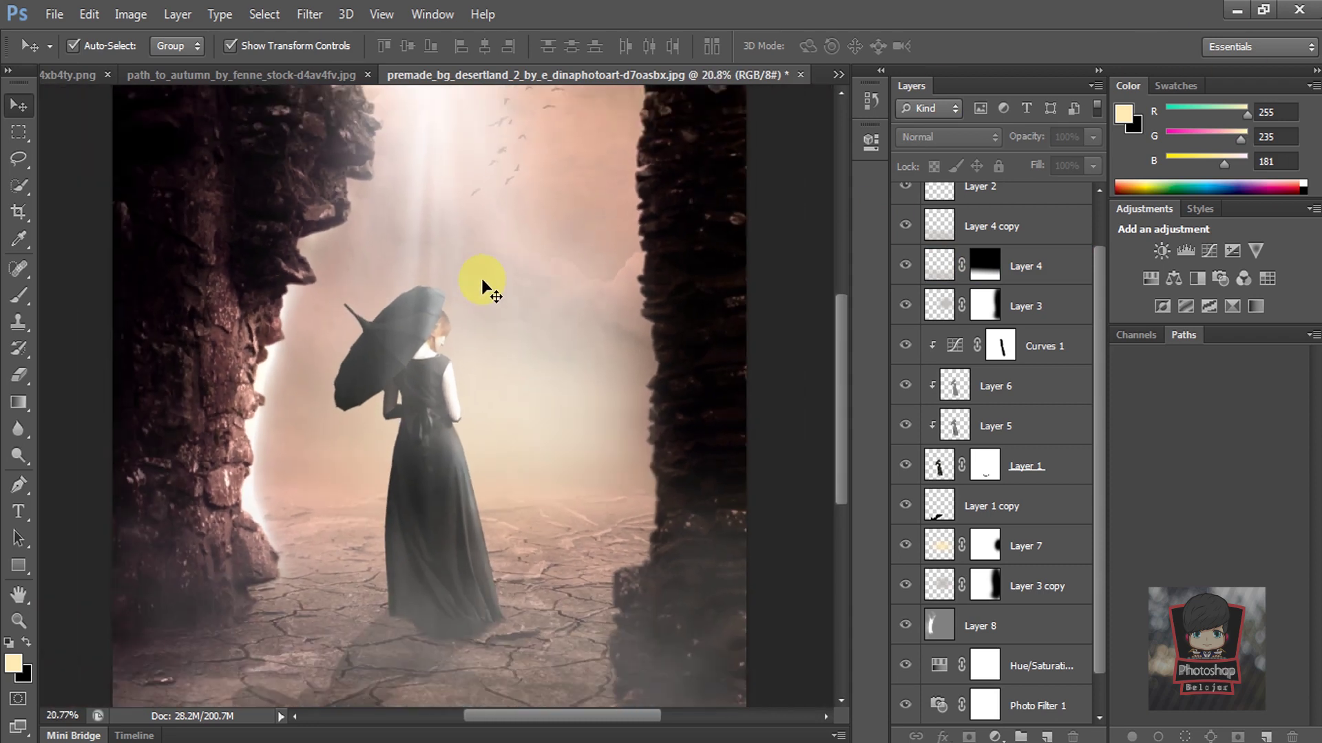
{"action": "scroll", "coordinate": [481, 283], "scroll_direction": "down", "scroll_amount": 1}
{"action": "scroll", "coordinate": [482, 282], "scroll_direction": "down", "scroll_amount": 1}
{"action": "scroll", "coordinate": [450, 510], "scroll_direction": "up", "scroll_amount": 6}
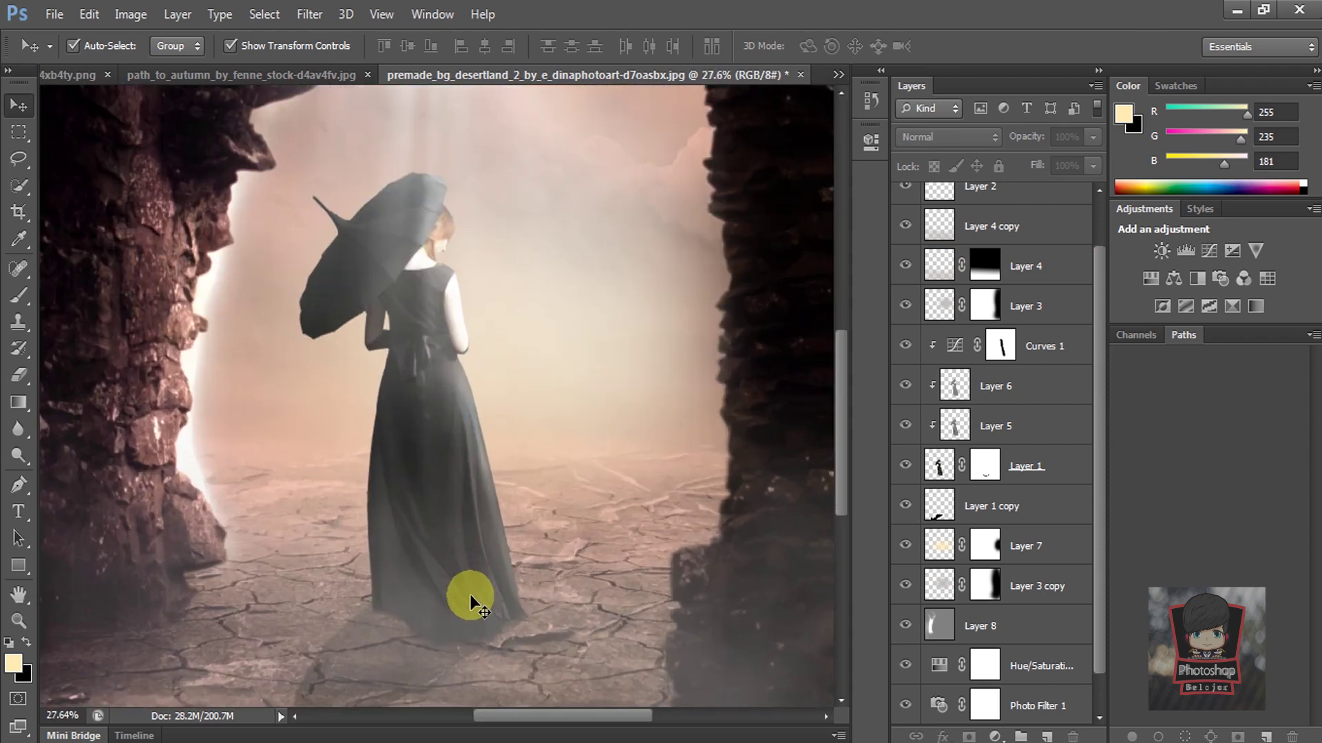
{"action": "scroll", "coordinate": [427, 377], "scroll_direction": "down", "scroll_amount": 2}
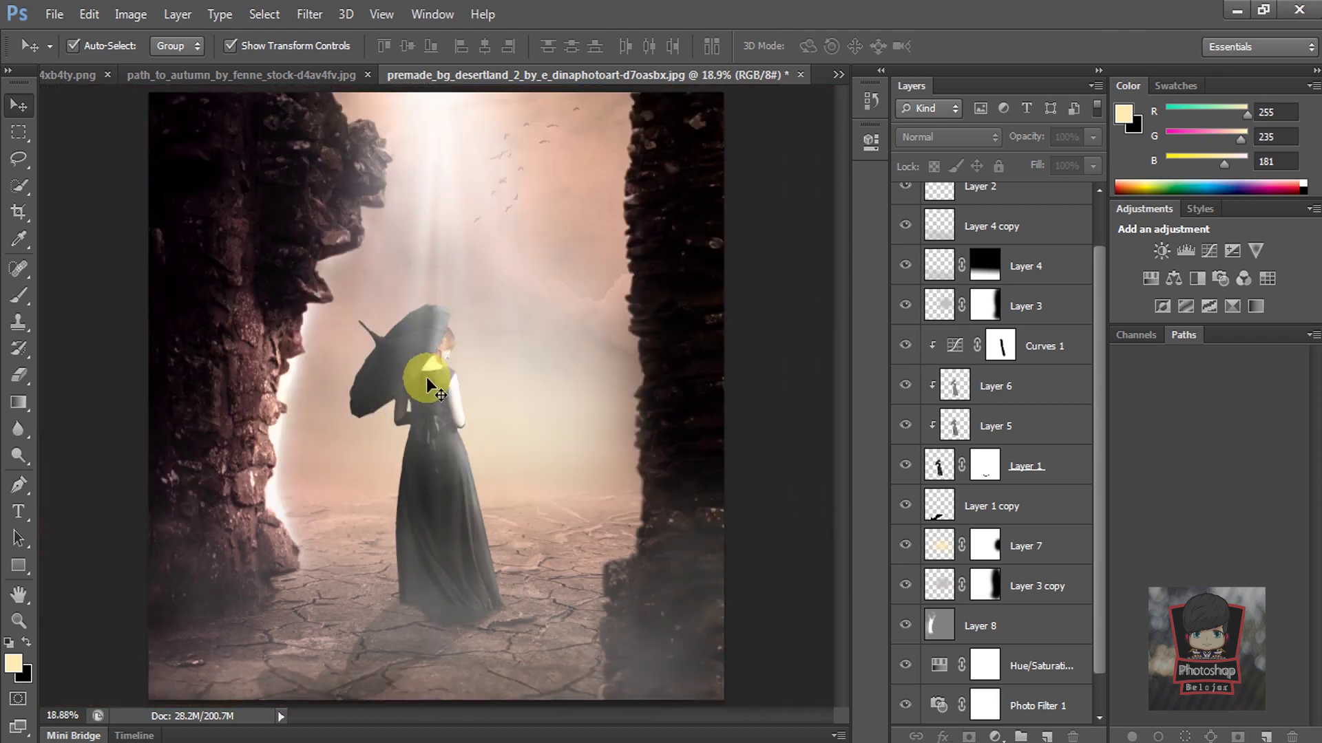
{"action": "scroll", "coordinate": [426, 377], "scroll_direction": "down", "scroll_amount": 1}
{"action": "scroll", "coordinate": [369, 440], "scroll_direction": "up", "scroll_amount": 1}
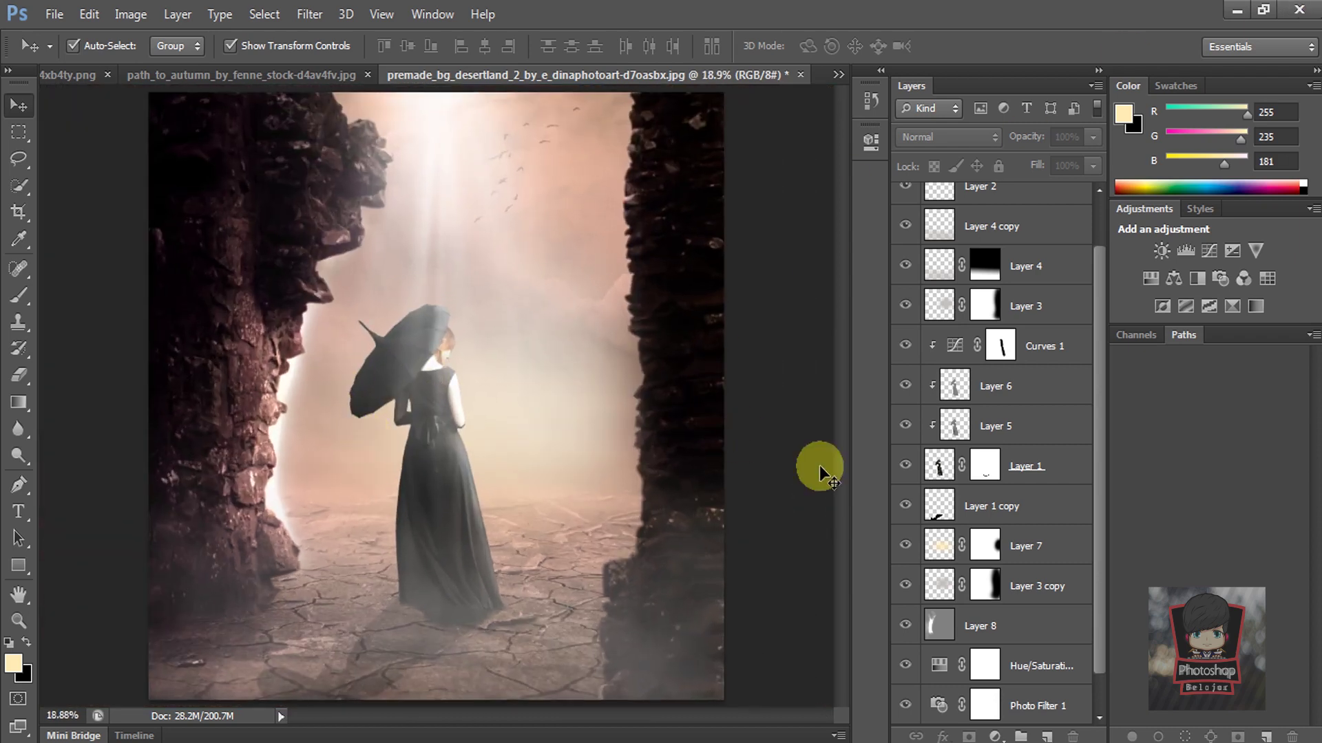
Move Layer 8 just above Background as a clipping mask and toggle it to compare the glow
{"action": "left_click", "coordinate": [905, 625]}
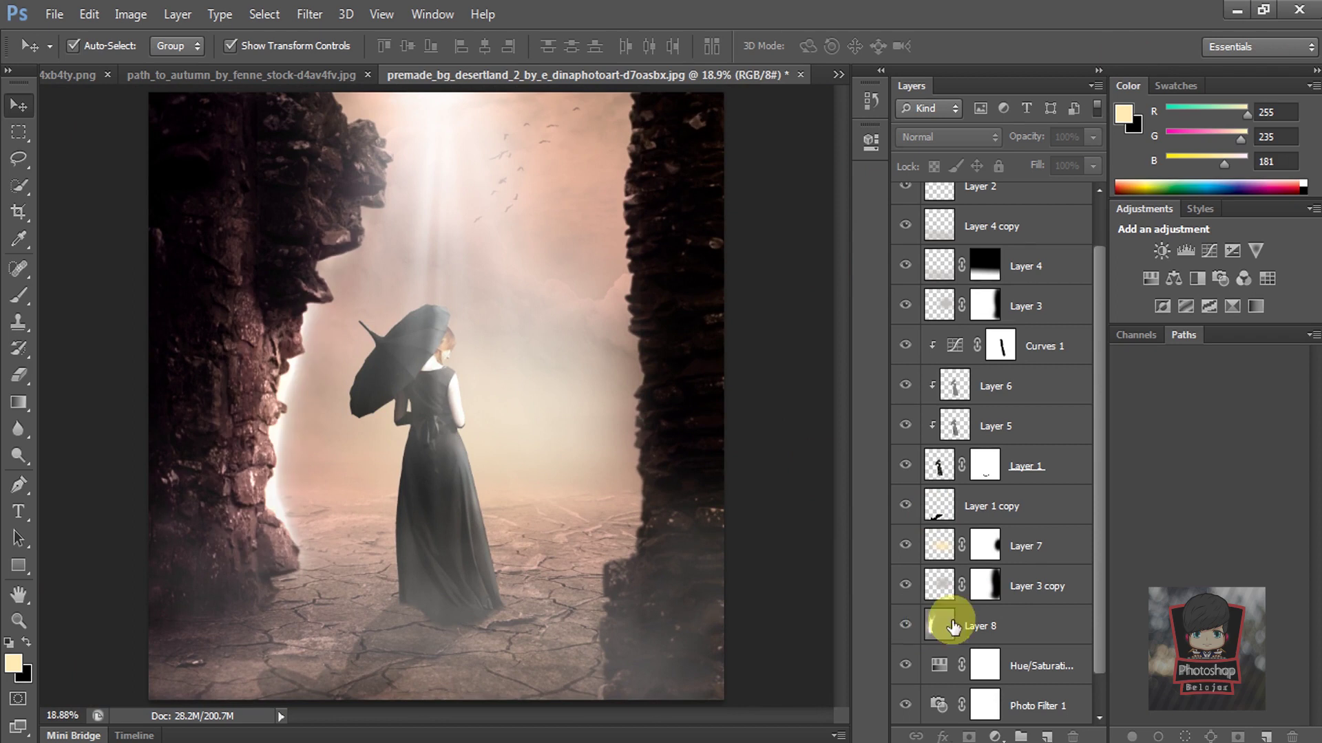
{"action": "left_click_drag", "start_coordinate": [1016, 631], "coordinate": [1019, 683]}
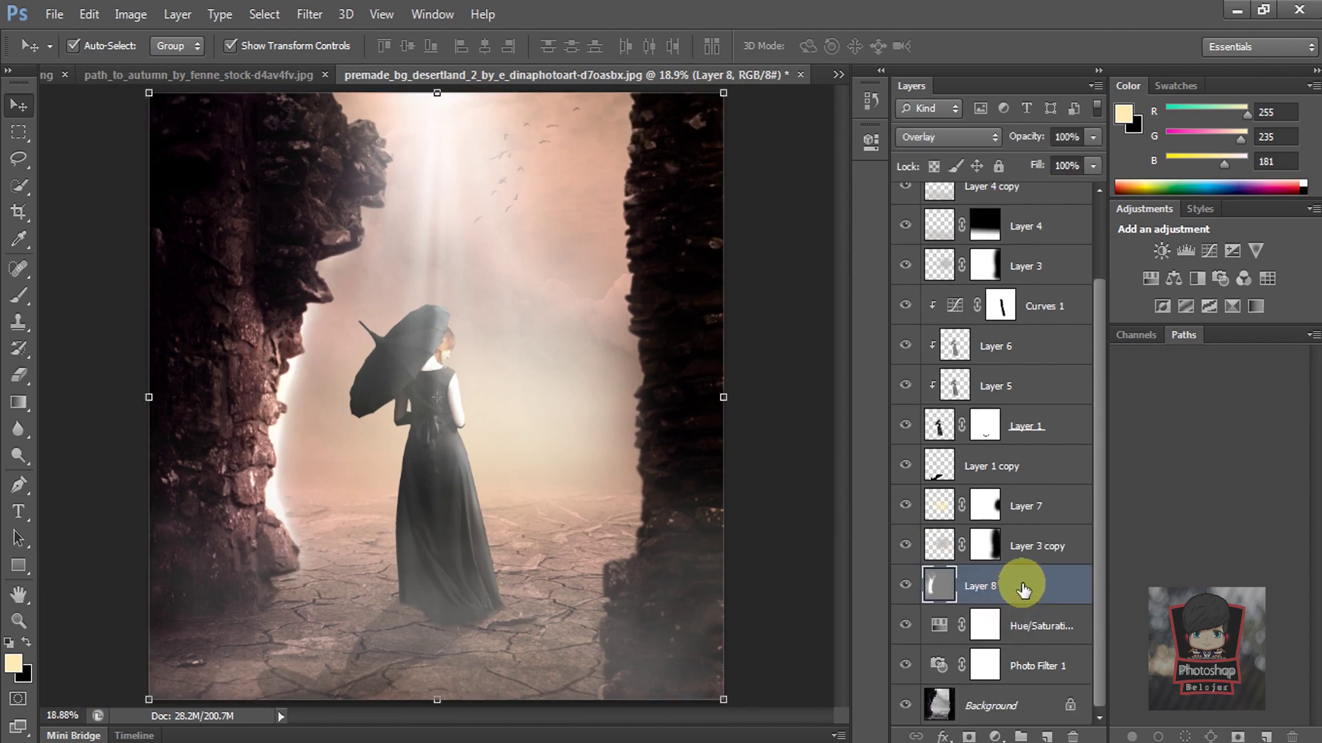
{"action": "right_click", "coordinate": [1020, 664]}
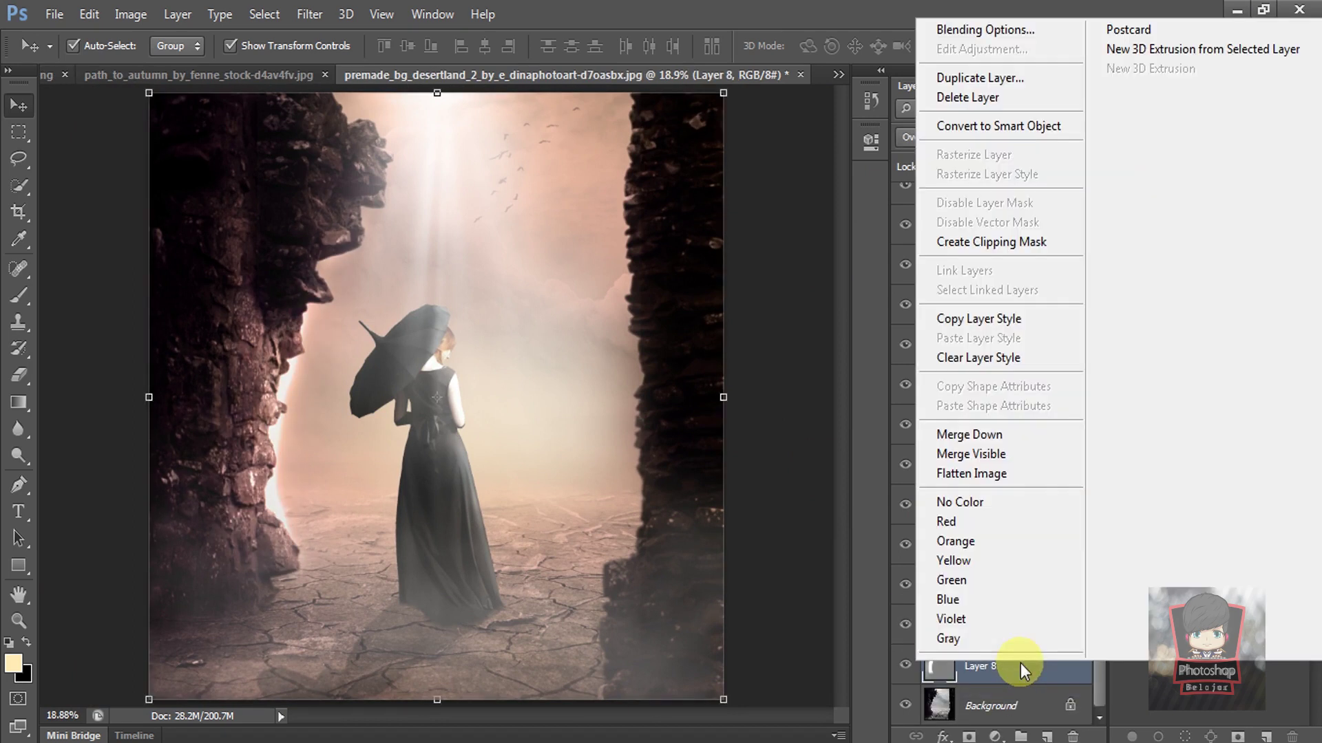
{"action": "left_click", "coordinate": [978, 242]}
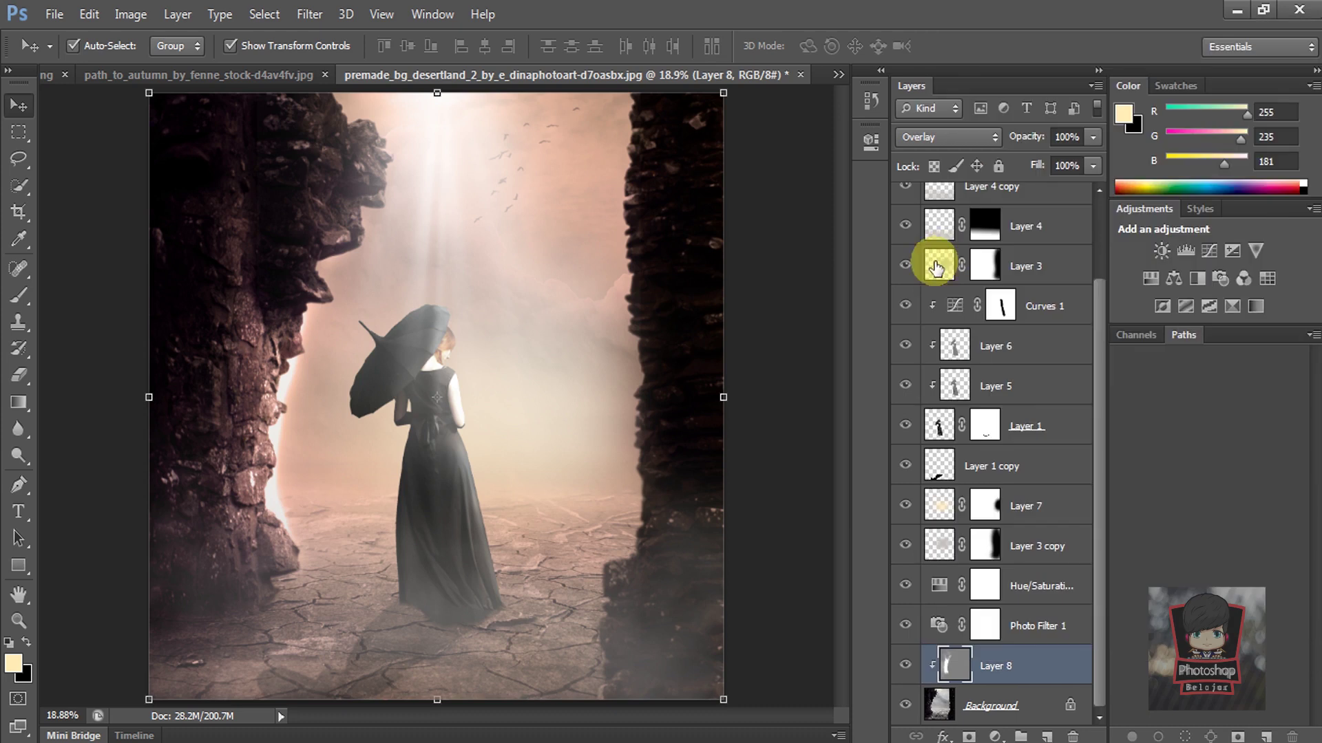
{"action": "left_click", "coordinate": [775, 382]}
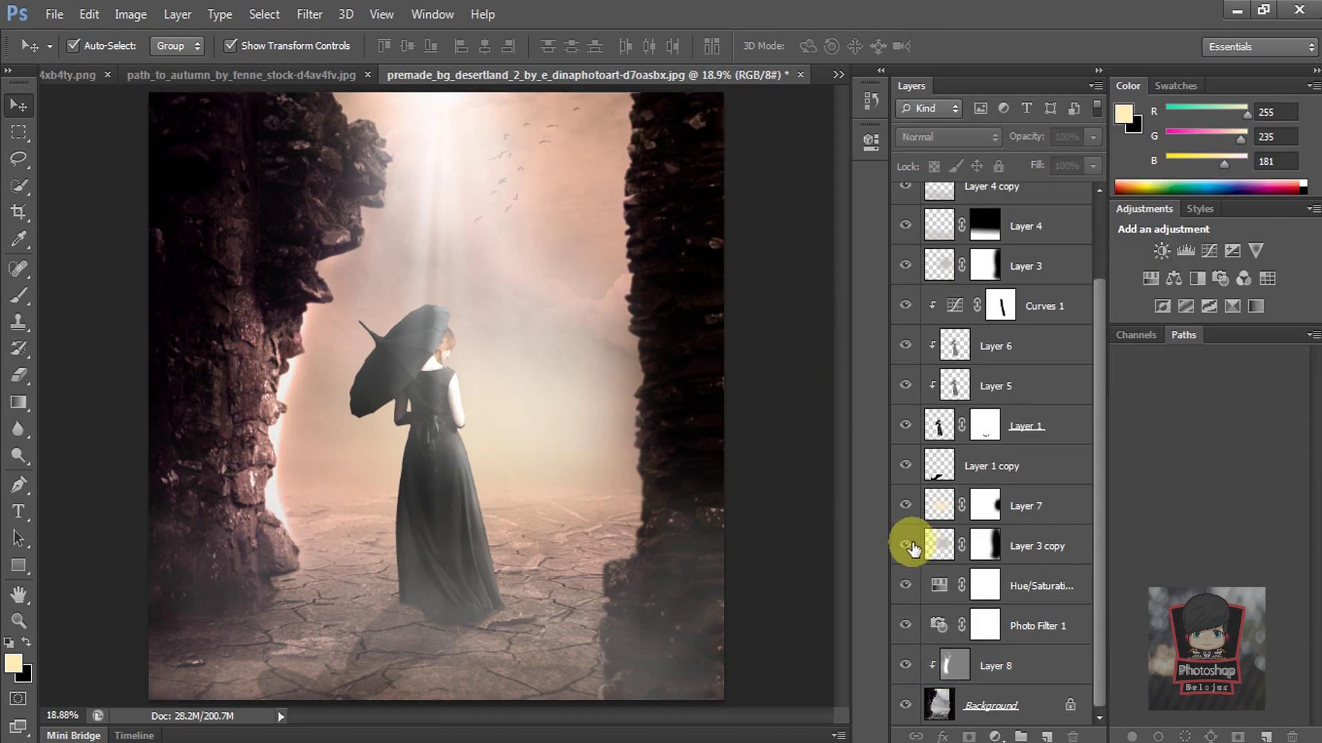
{"action": "left_click", "coordinate": [906, 665]}
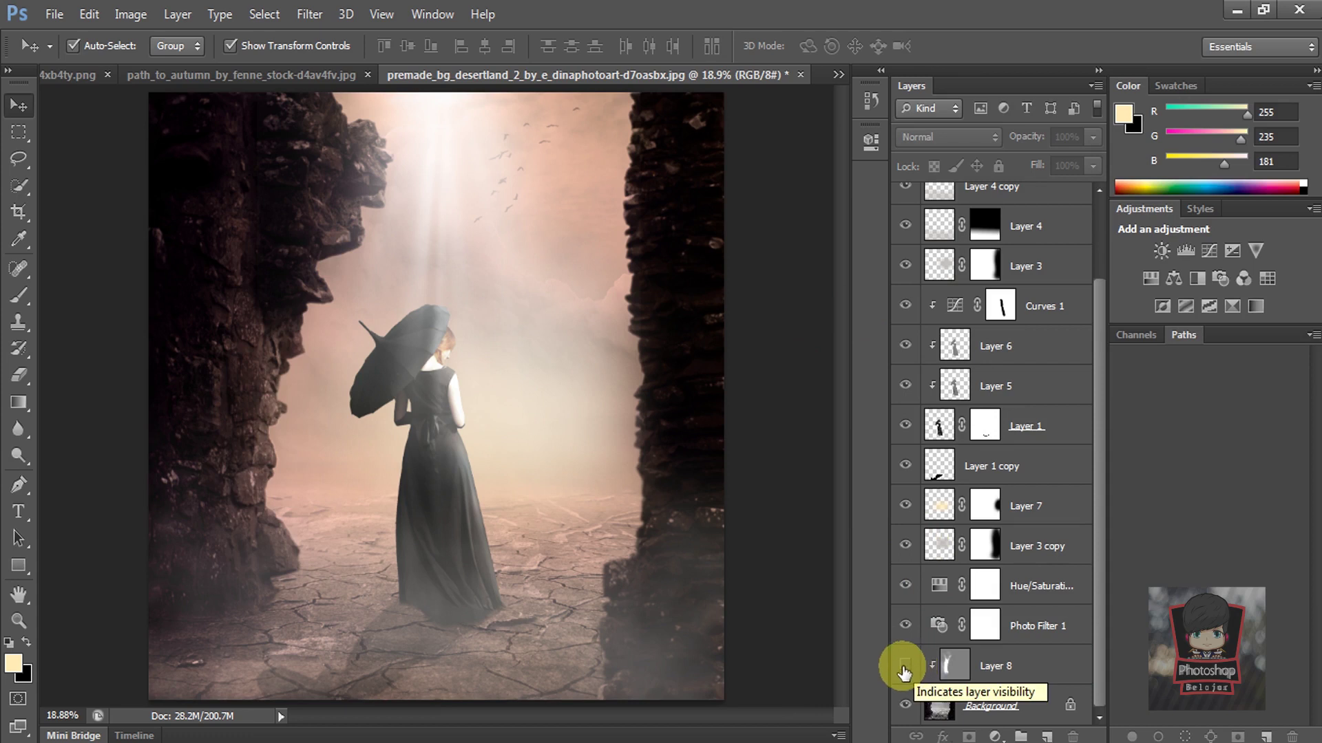
{"action": "left_click", "coordinate": [904, 666]}
{"action": "left_click", "coordinate": [904, 671]}
Move Layer 8 back near Hue/Saturation, clip it, hide it, then delete it
{"action": "left_click_drag", "start_coordinate": [997, 672], "coordinate": [1009, 585]}
{"action": "right_click", "coordinate": [1012, 591]}
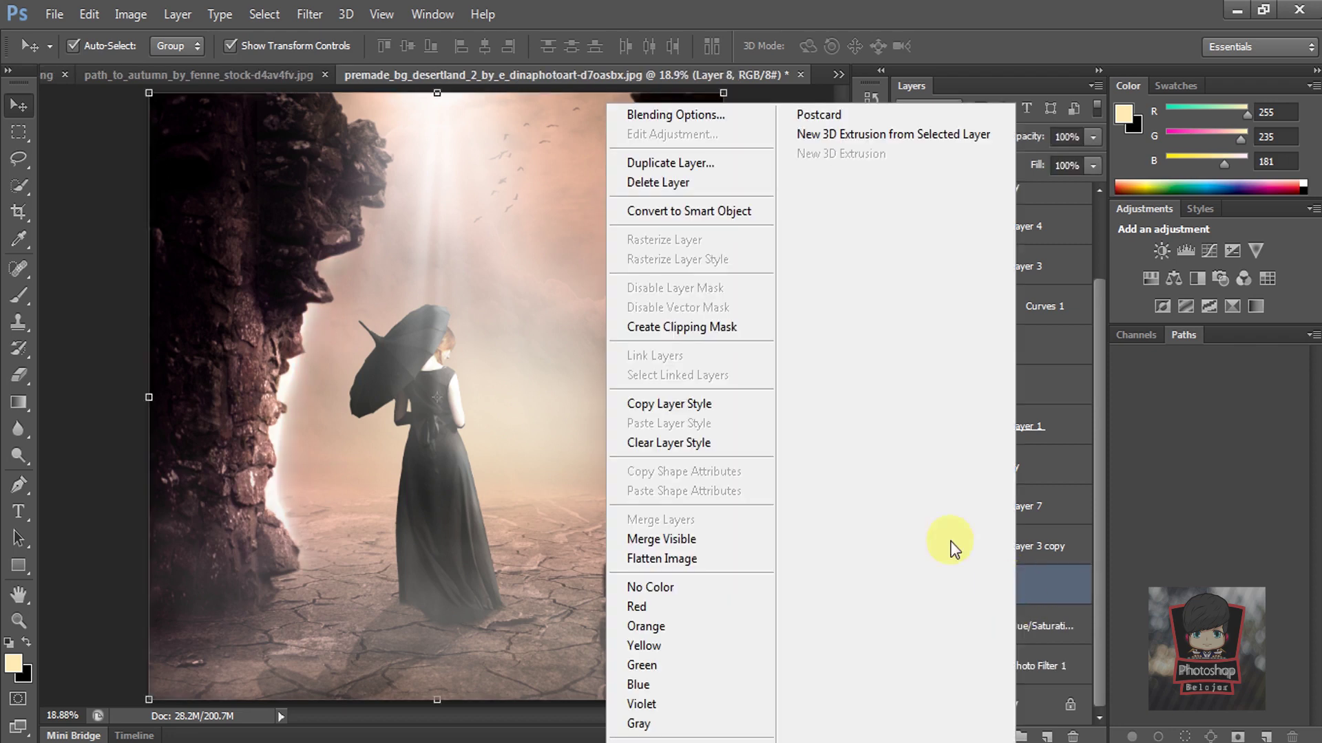
{"action": "left_click", "coordinate": [695, 329]}
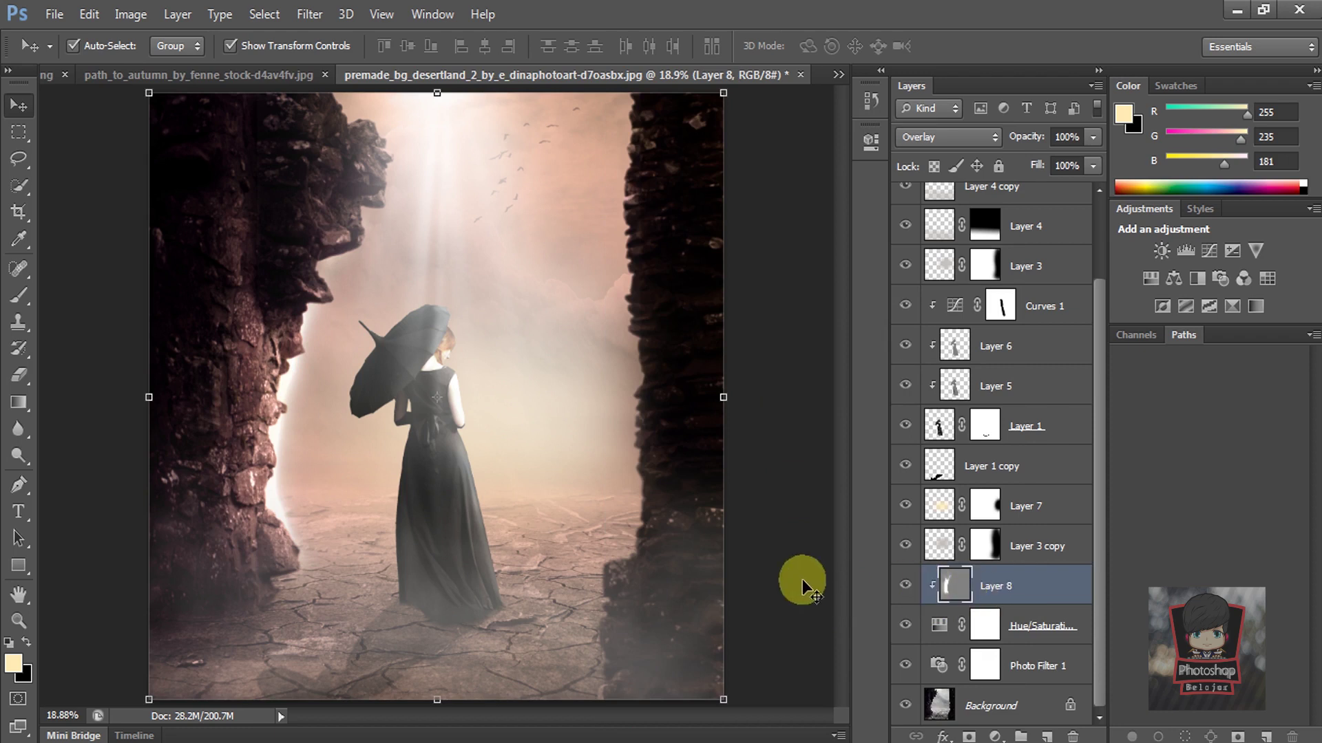
{"action": "left_click", "coordinate": [905, 584]}
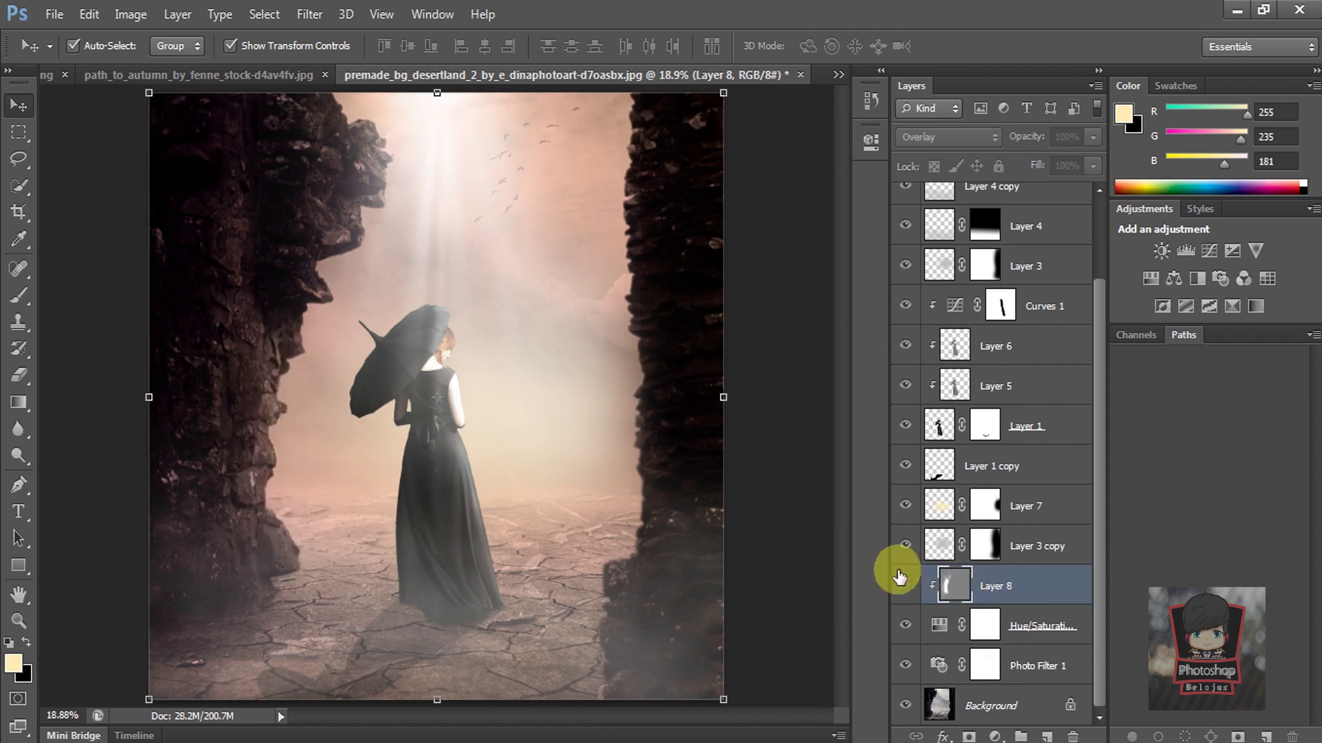
{"action": "key", "text": "Delete"}
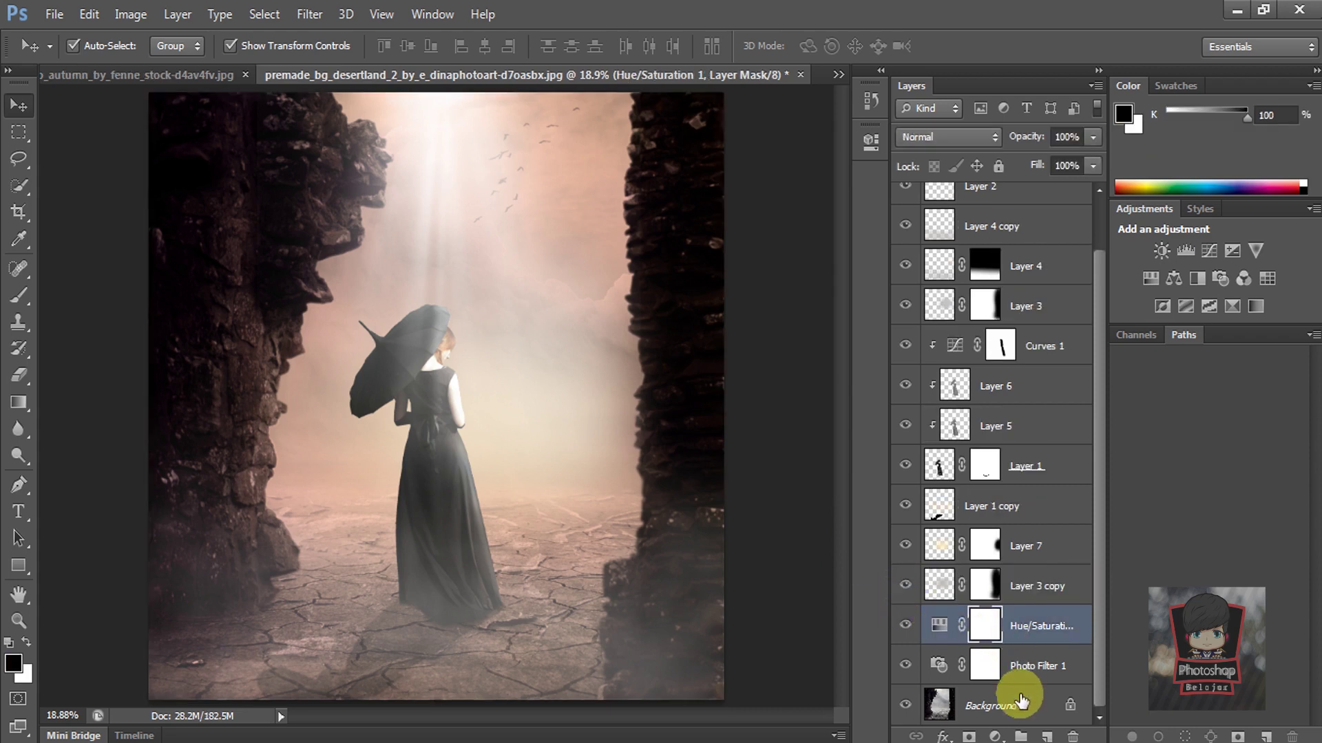
Select the Background layer and set up a smaller Dodge brush (Highlights, 15% exposure)
{"action": "left_click", "coordinate": [1012, 707]}
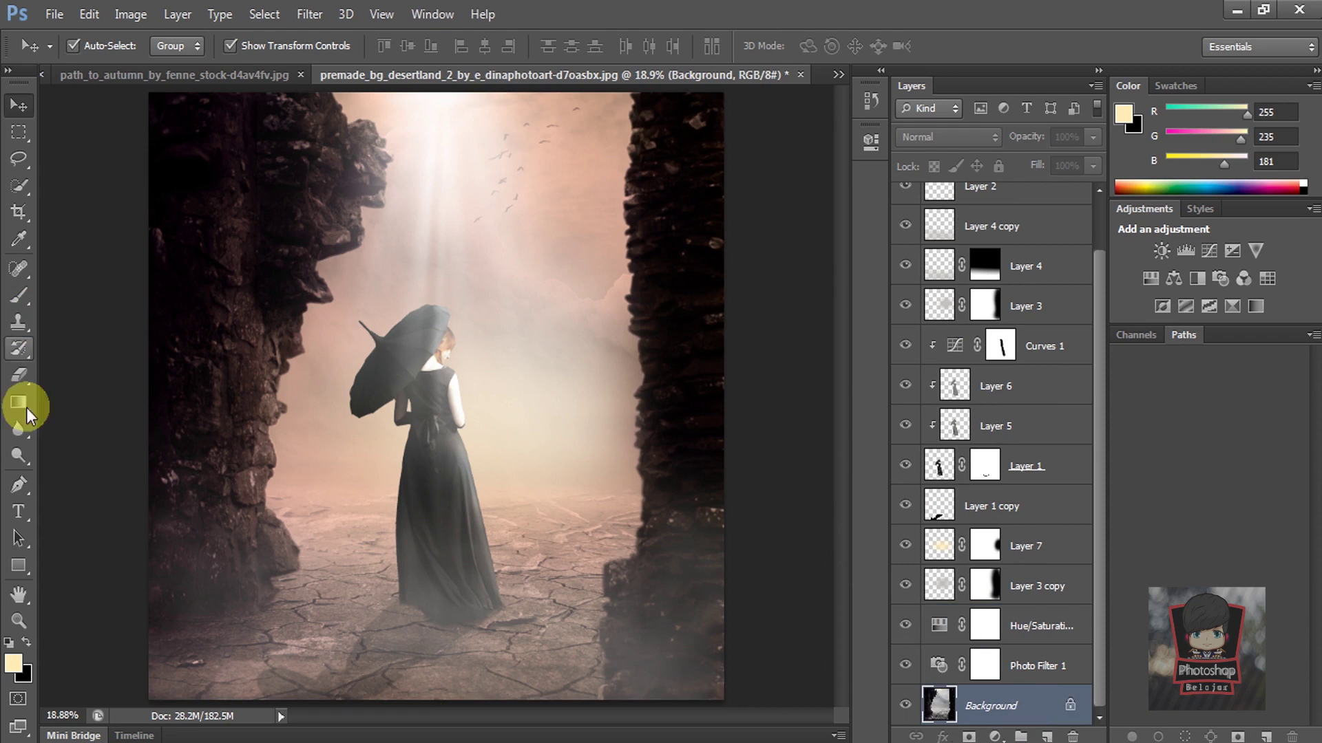
{"action": "left_click", "coordinate": [18, 458]}
{"action": "scroll", "coordinate": [245, 383], "scroll_direction": "up", "scroll_amount": 2}
{"action": "scroll", "coordinate": [236, 477], "scroll_direction": "up", "scroll_amount": 2}
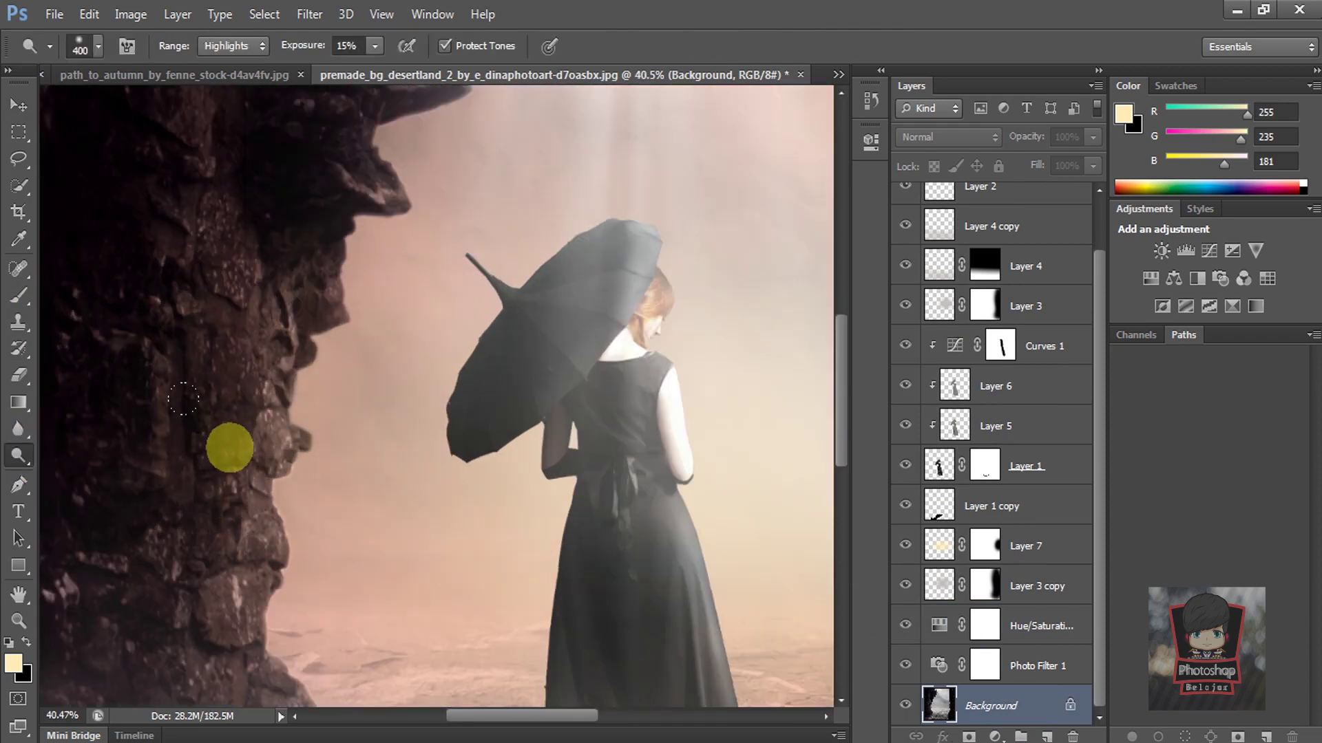
{"action": "scroll", "coordinate": [229, 446], "scroll_direction": "down", "scroll_amount": 2}
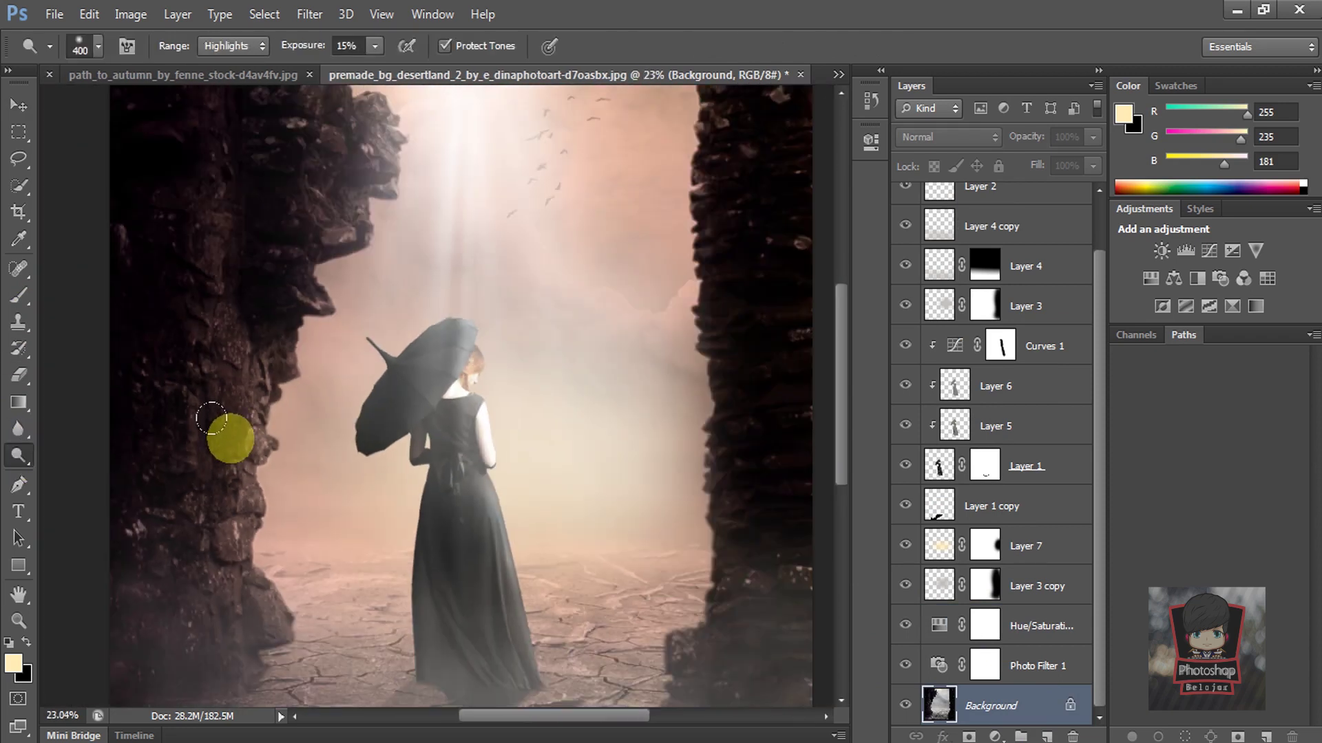
{"action": "key", "text": "bracketleft"}
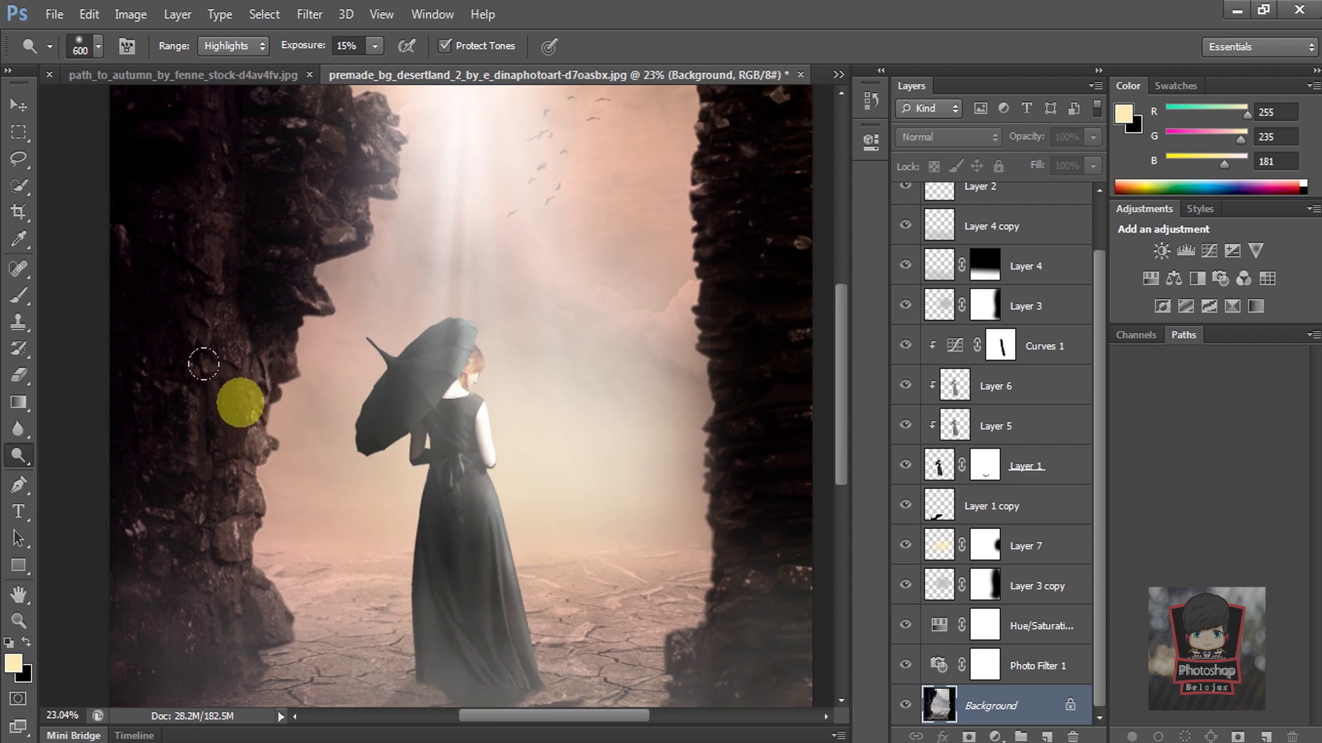
Dodge the left cliff's edge and upper rock face to brighten its highlights
{"action": "mouse_move", "coordinate": [246, 343]}
{"action": "left_mouse_down"}
{"action": "mouse_move", "coordinate": [219, 426]}
{"action": "mouse_move", "coordinate": [251, 515]}
{"action": "mouse_move", "coordinate": [207, 558]}
{"action": "mouse_move", "coordinate": [200, 448]}
{"action": "mouse_move", "coordinate": [236, 353]}
{"action": "mouse_move", "coordinate": [226, 449]}
{"action": "mouse_move", "coordinate": [207, 342]}
{"action": "mouse_move", "coordinate": [218, 427]}
{"action": "mouse_move", "coordinate": [199, 418]}
{"action": "mouse_move", "coordinate": [210, 386]}
{"action": "mouse_move", "coordinate": [226, 408]}
{"action": "left_mouse_up"}
{"action": "scroll", "coordinate": [223, 406], "scroll_direction": "up", "scroll_amount": 3}
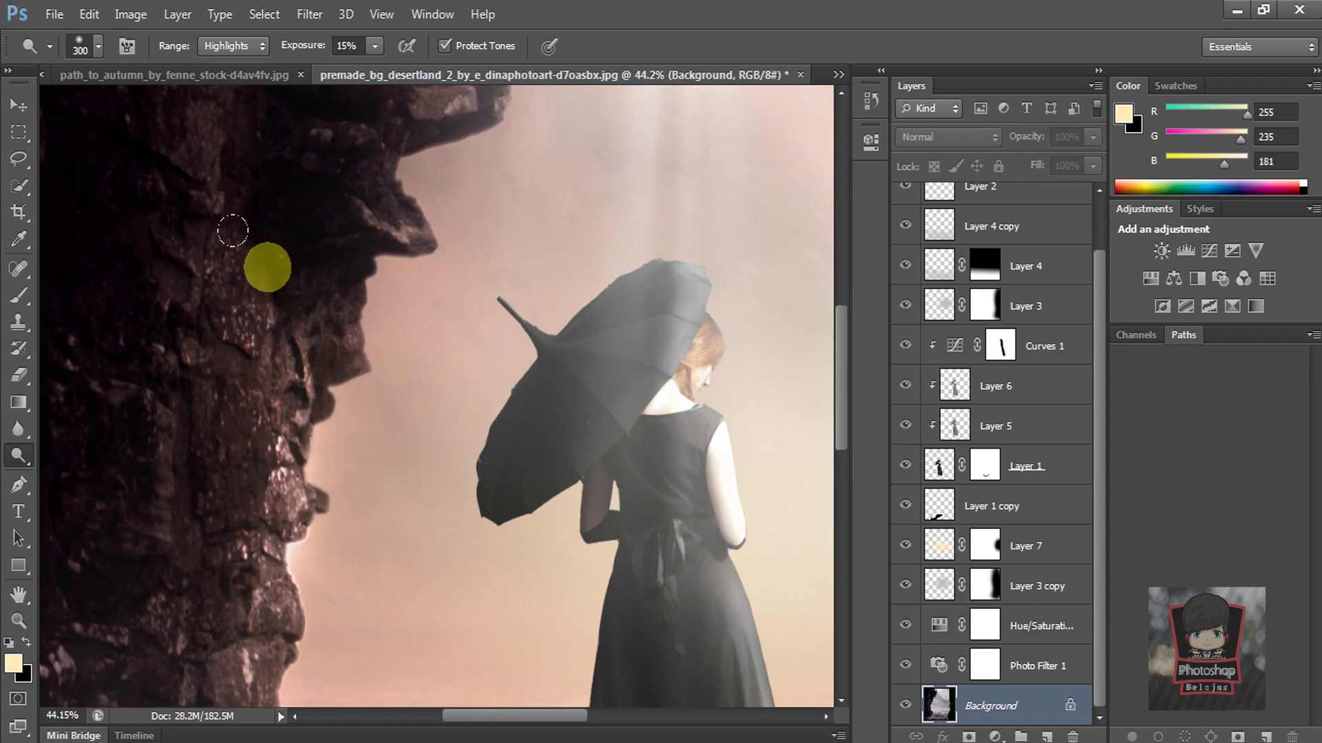
{"action": "mouse_move", "coordinate": [243, 164]}
{"action": "left_mouse_down"}
{"action": "mouse_move", "coordinate": [195, 413]}
{"action": "mouse_move", "coordinate": [200, 377]}
{"action": "left_mouse_up"}
{"action": "scroll", "coordinate": [263, 275], "scroll_direction": "down", "scroll_amount": 2}
{"action": "mouse_move", "coordinate": [263, 276]}
{"action": "left_mouse_down"}
{"action": "mouse_move", "coordinate": [284, 251]}
{"action": "mouse_move", "coordinate": [216, 407]}
{"action": "mouse_move", "coordinate": [219, 394]}
{"action": "left_mouse_up"}
{"action": "scroll", "coordinate": [236, 413], "scroll_direction": "down", "scroll_amount": 1}
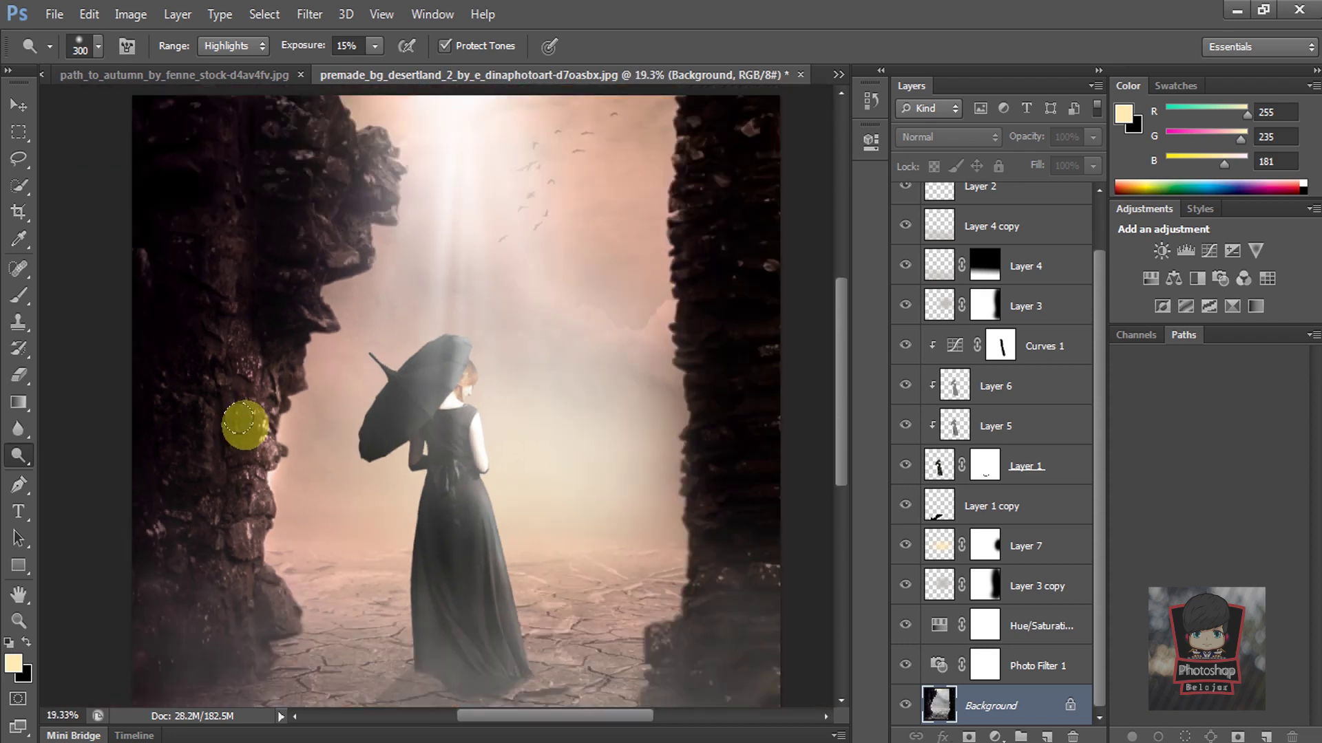
{"action": "scroll", "coordinate": [241, 420], "scroll_direction": "down", "scroll_amount": 2}
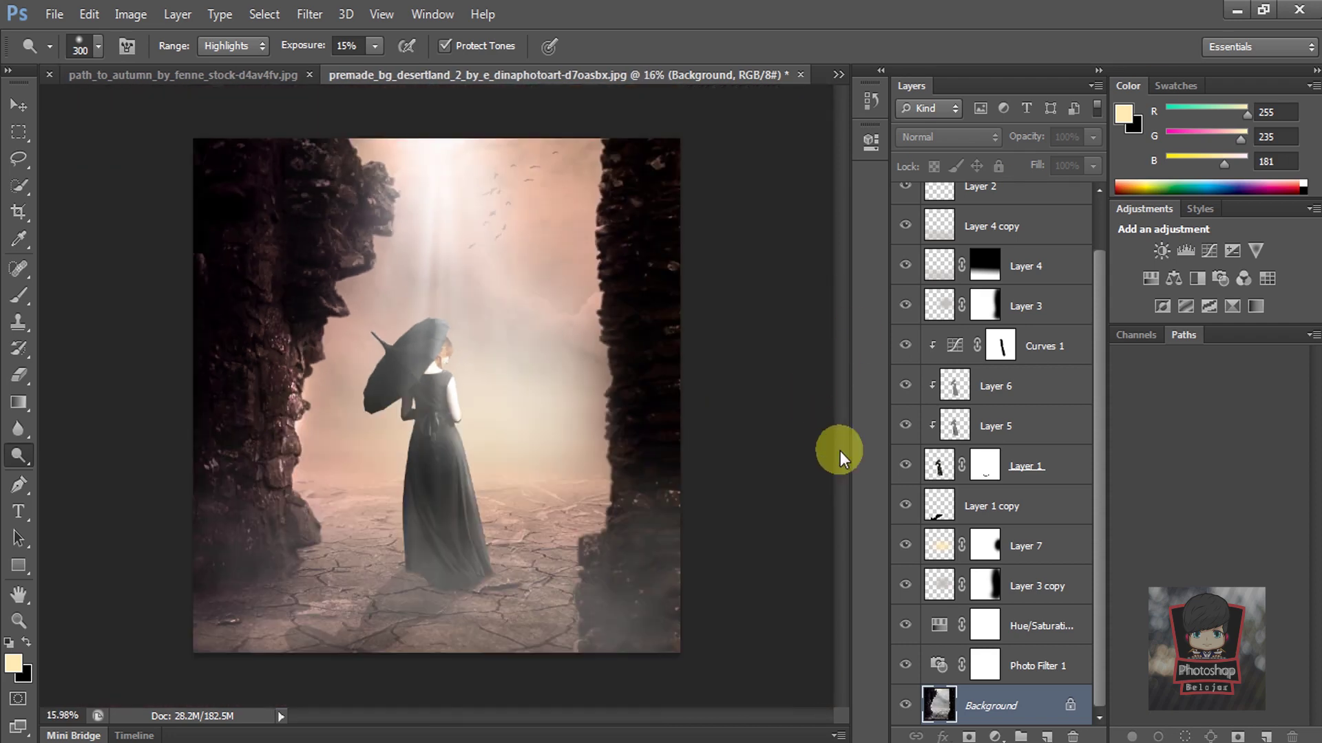
{"action": "left_click", "coordinate": [19, 104]}
Add a Gradient Fill layer above Hue/Saturation 1 with a black-to-transparent gradient
{"action": "left_click", "coordinate": [111, 160]}
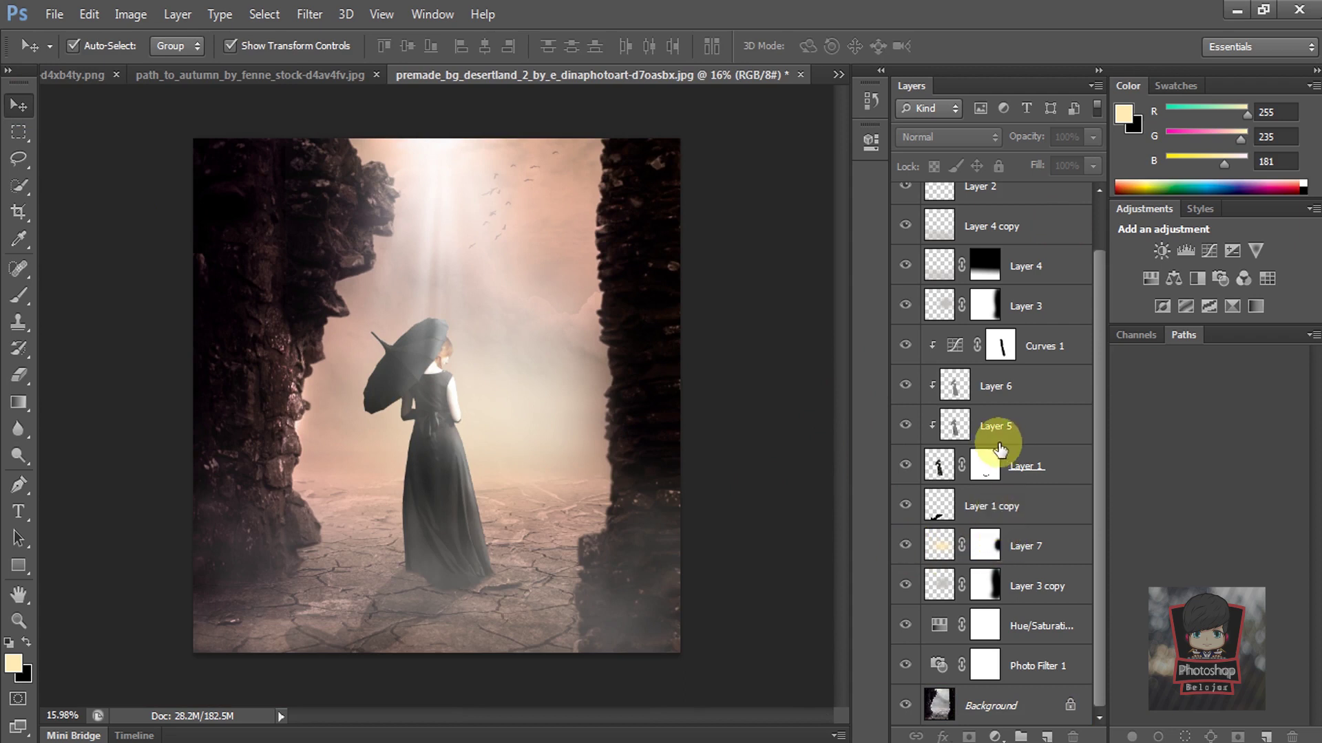
{"action": "left_click", "coordinate": [1019, 626]}
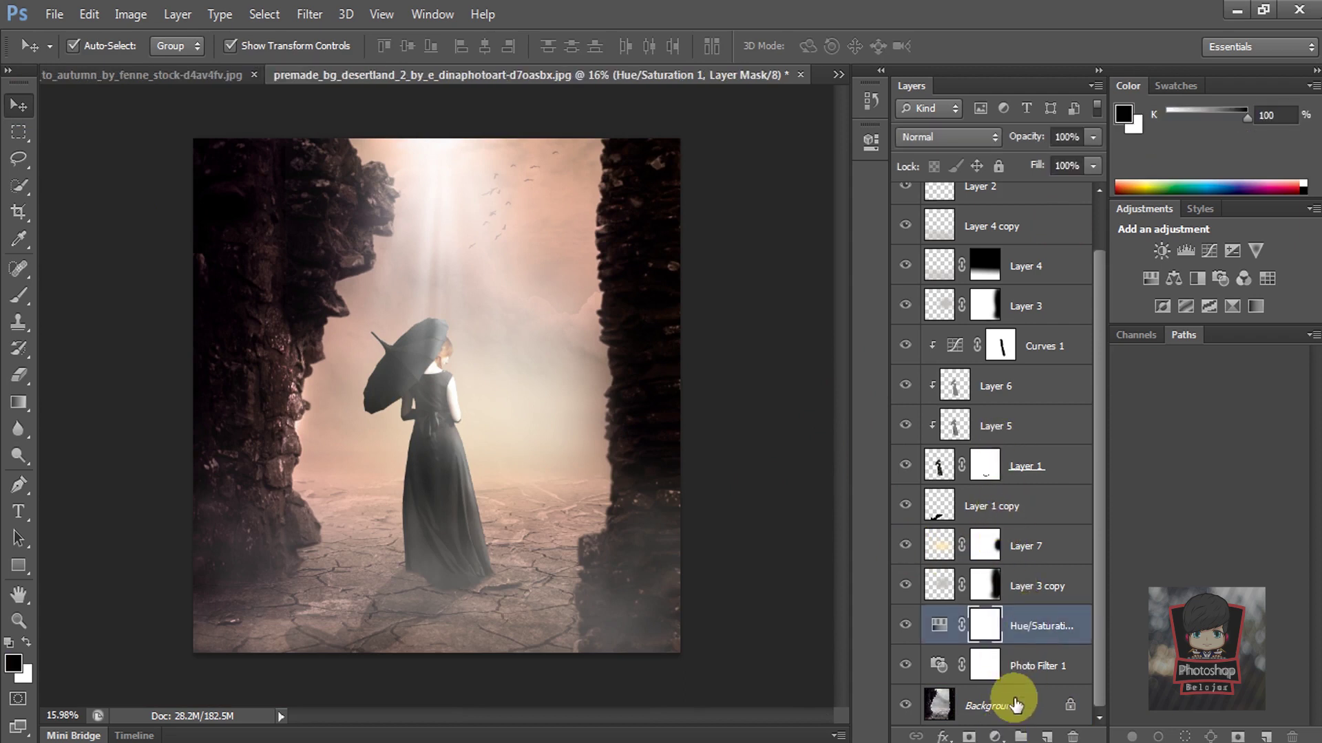
{"action": "left_click", "coordinate": [994, 736]}
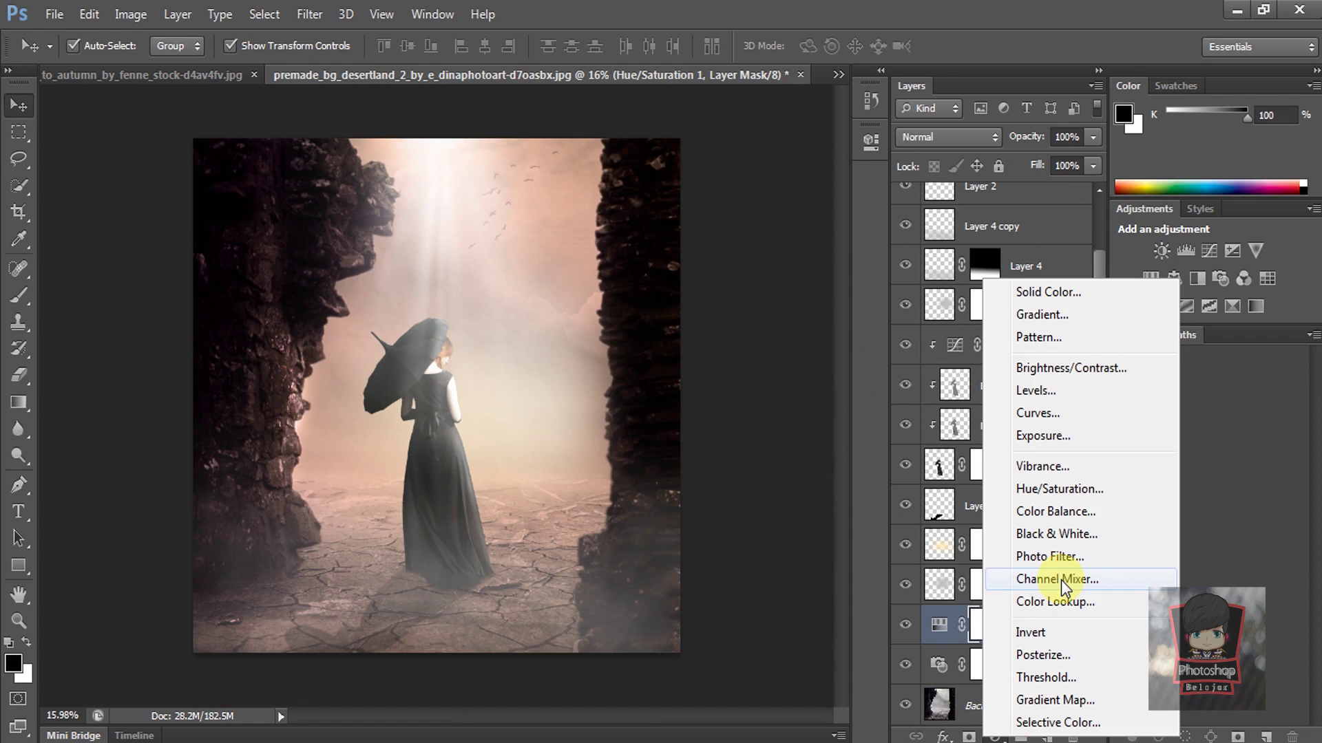
{"action": "left_click", "coordinate": [1063, 315]}
{"action": "left_click", "coordinate": [695, 108]}
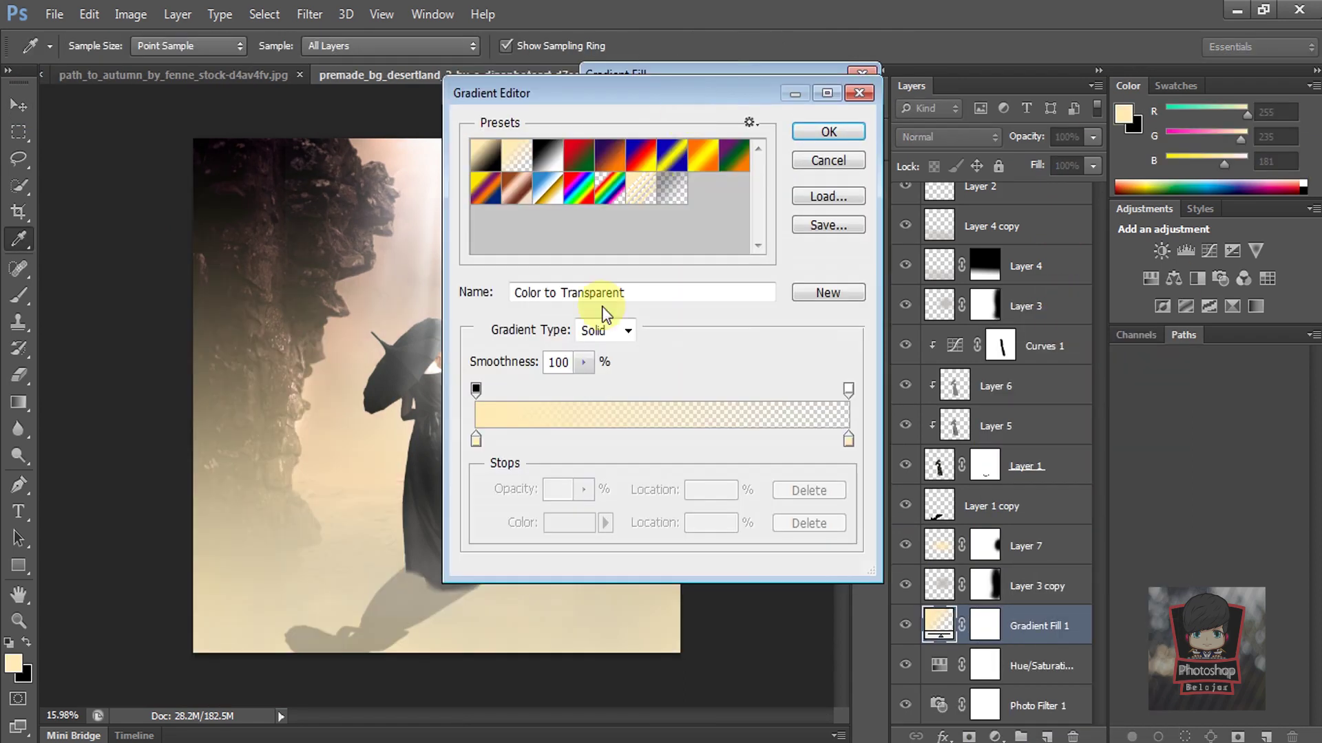
{"action": "left_click", "coordinate": [473, 441]}
{"action": "left_click", "coordinate": [568, 523]}
{"action": "left_click_drag", "start_coordinate": [593, 275], "coordinate": [669, 487]}
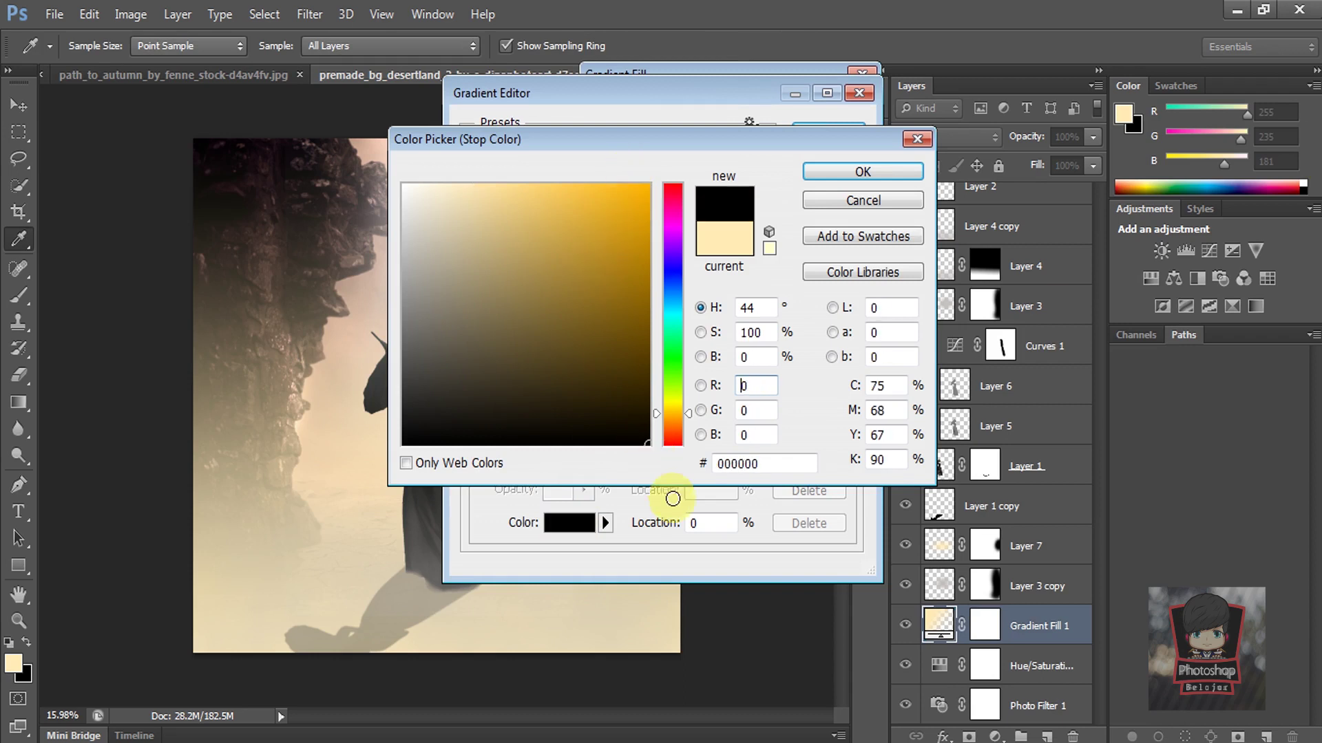
{"action": "left_click", "coordinate": [857, 172]}
{"action": "left_click", "coordinate": [832, 131]}
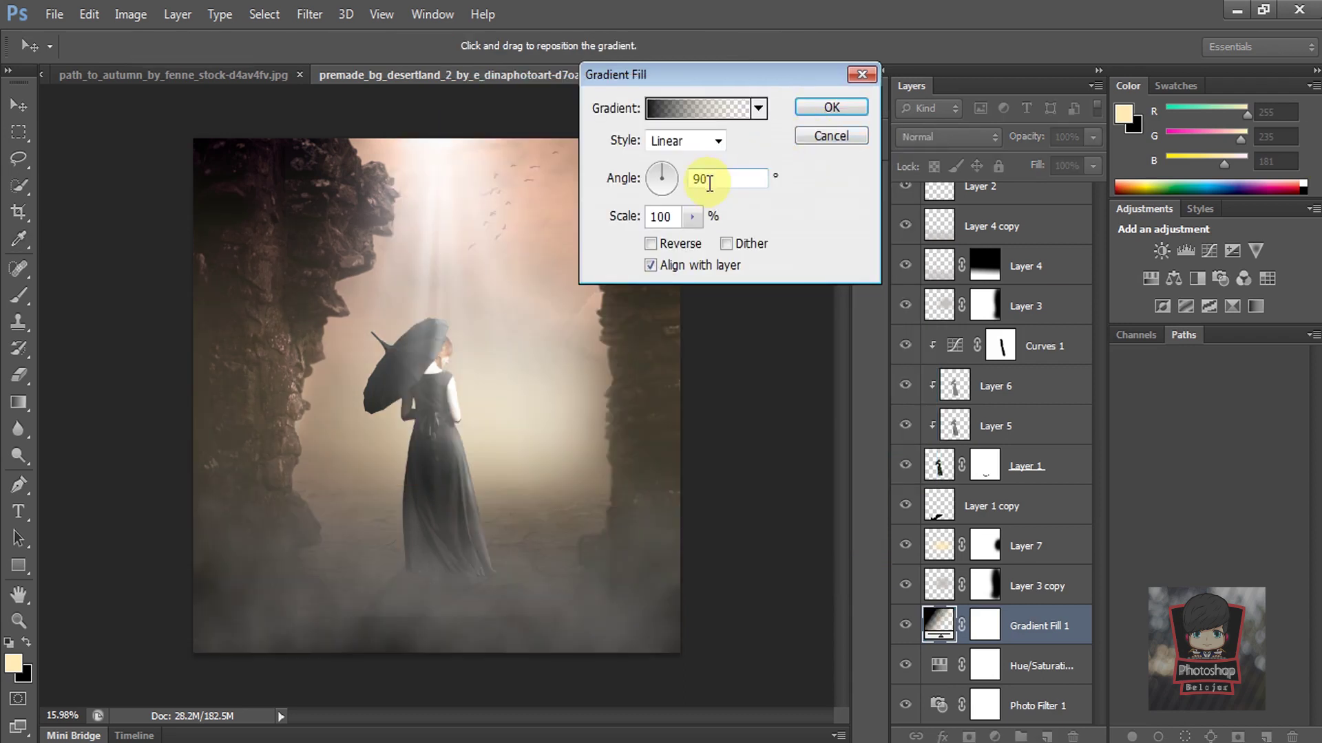
Make the gradient Radial with Reverse ticked, apply it, and lower its opacity to about half
{"action": "left_click", "coordinate": [691, 141]}
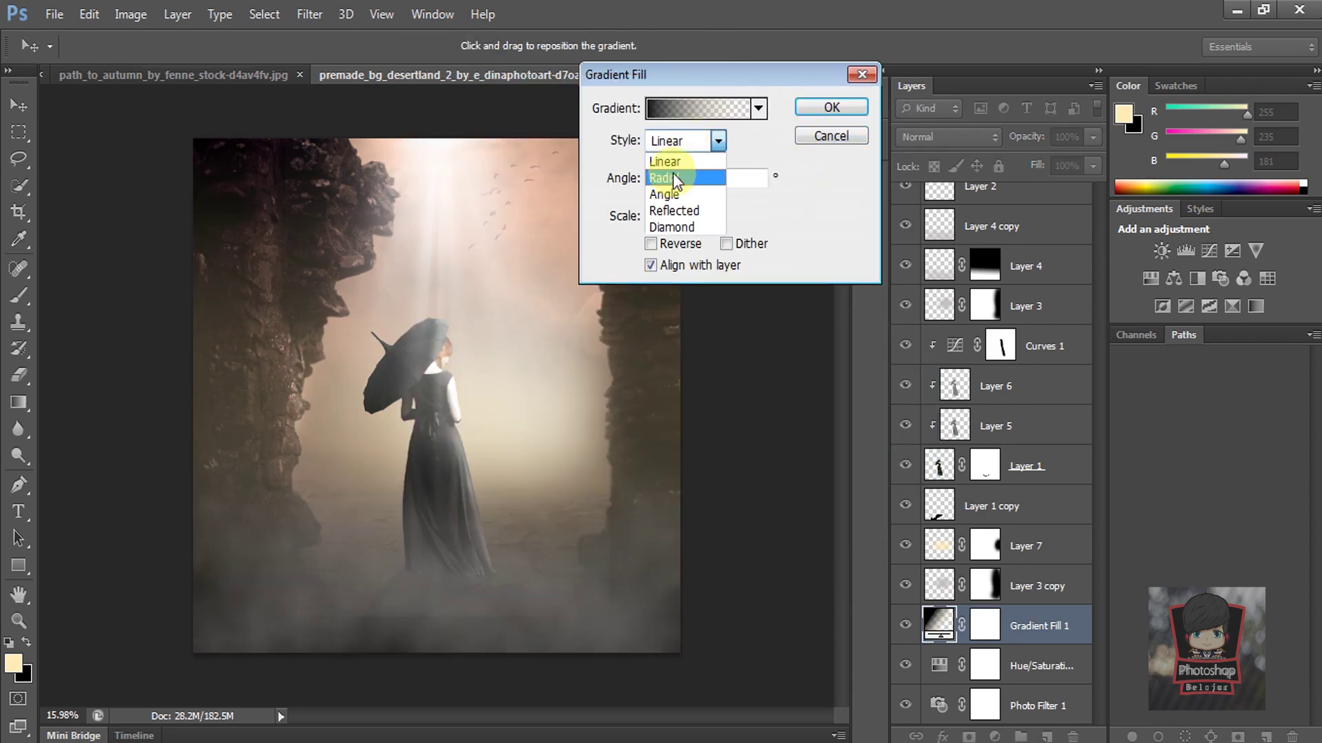
{"action": "left_click", "coordinate": [678, 168]}
{"action": "left_click", "coordinate": [681, 248]}
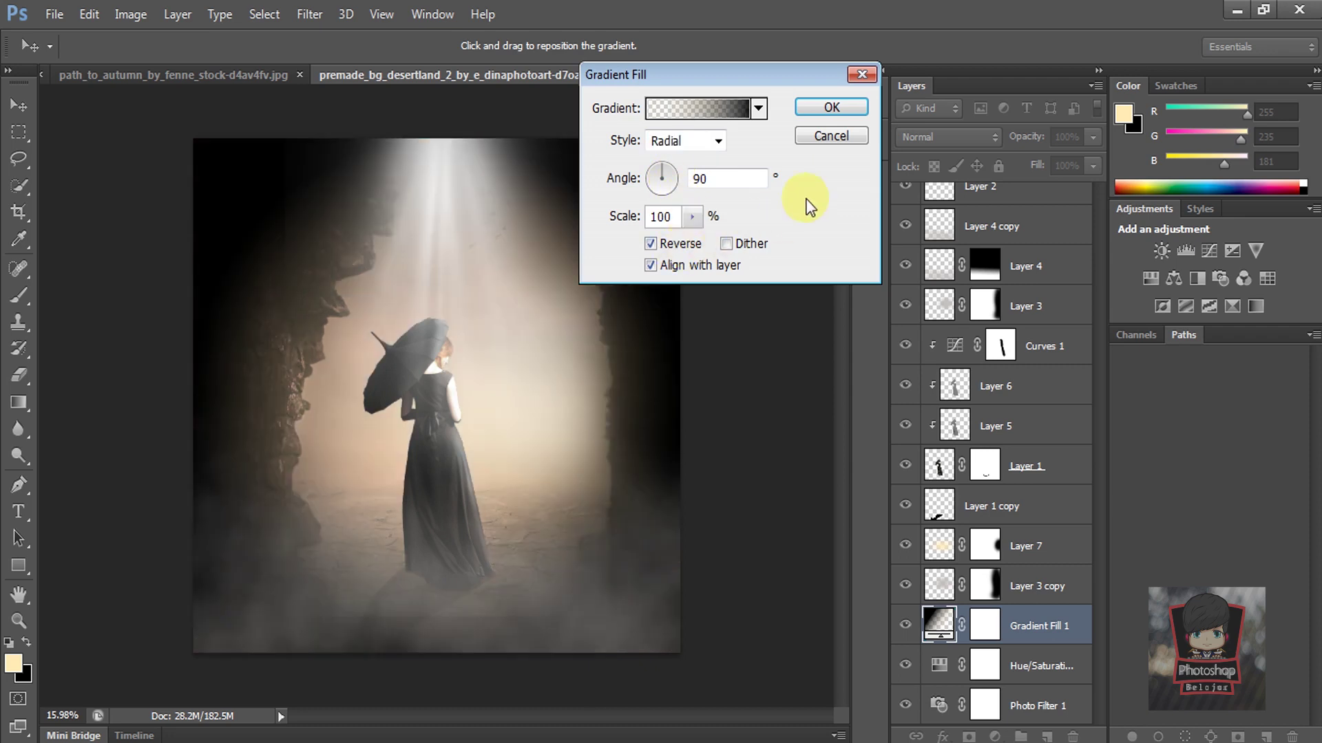
{"action": "left_click", "coordinate": [834, 108]}
{"action": "left_click", "coordinate": [1092, 136]}
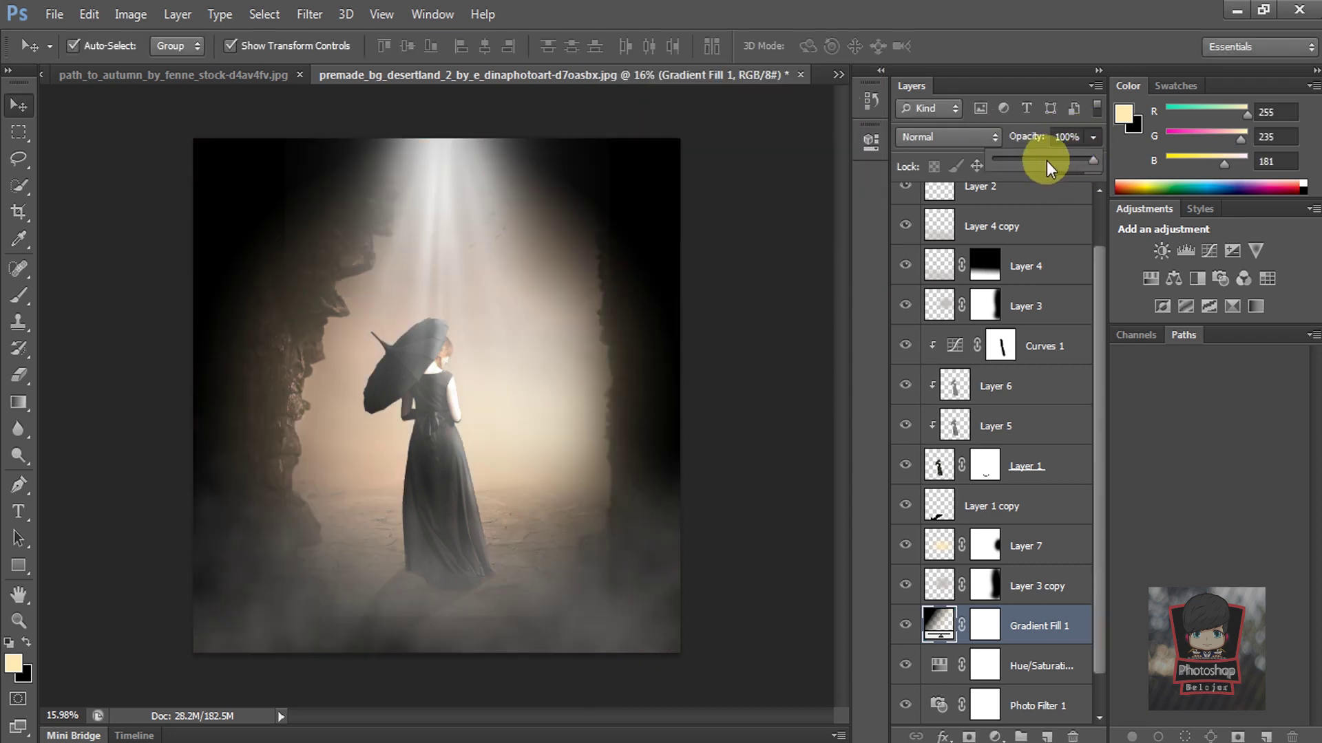
{"action": "left_click", "coordinate": [1046, 159]}
Fade Gradient Fill 1 to about 18% opacity and deselect the layer
{"action": "left_click_drag", "start_coordinate": [1038, 155], "coordinate": [1036, 155]}
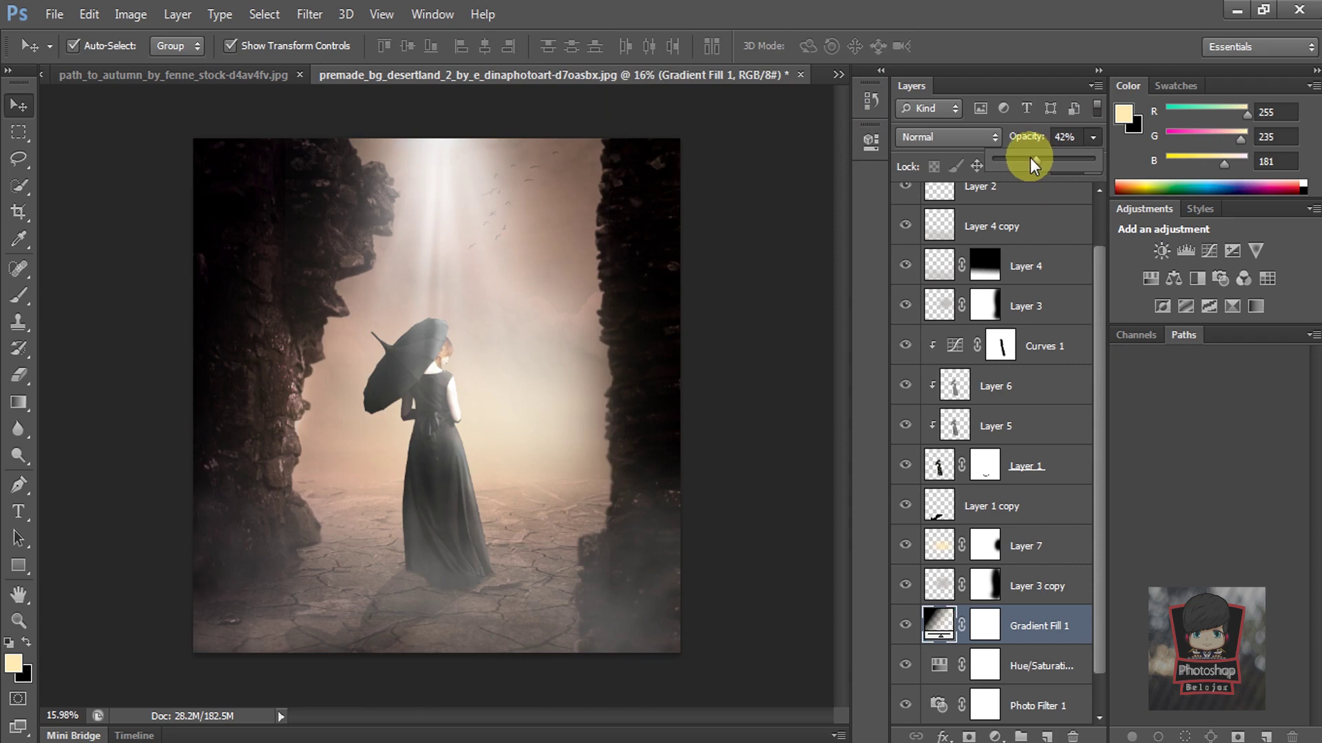
{"action": "left_click_drag", "start_coordinate": [1021, 159], "coordinate": [1006, 160]}
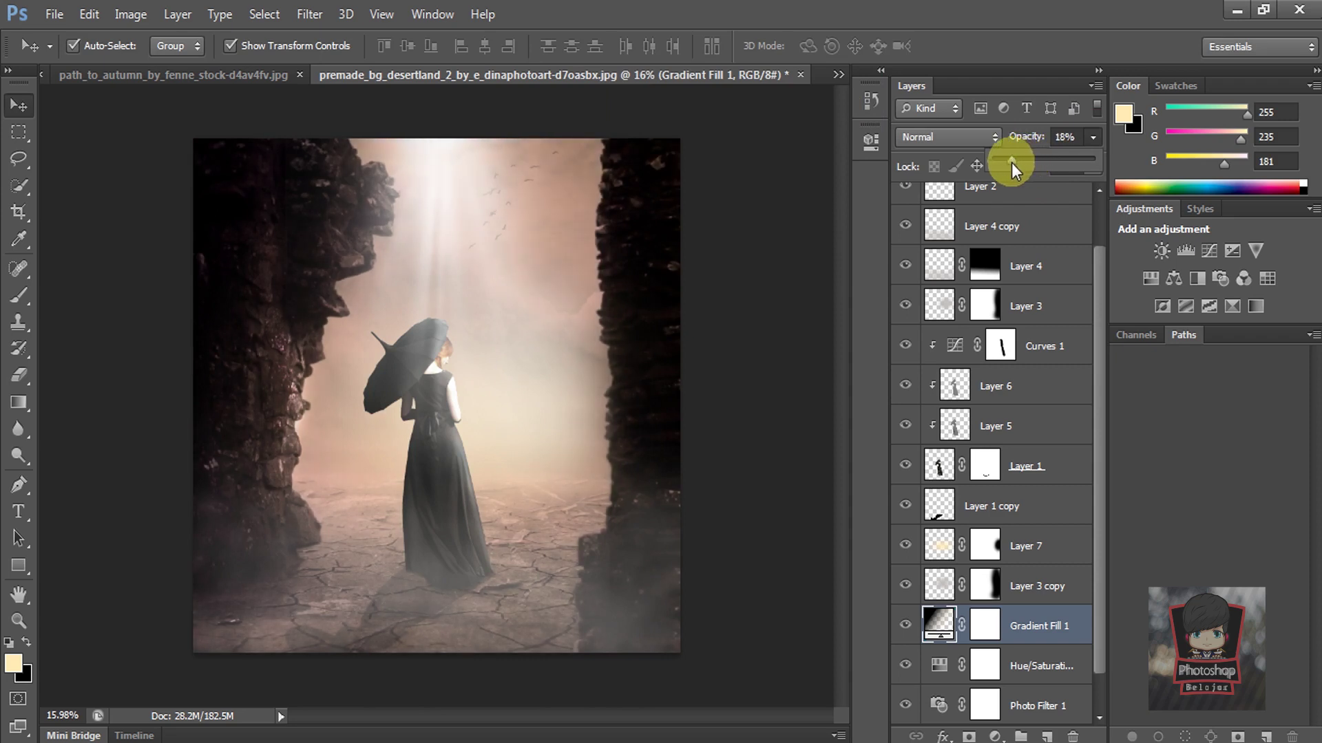
{"action": "left_click", "coordinate": [779, 218]}
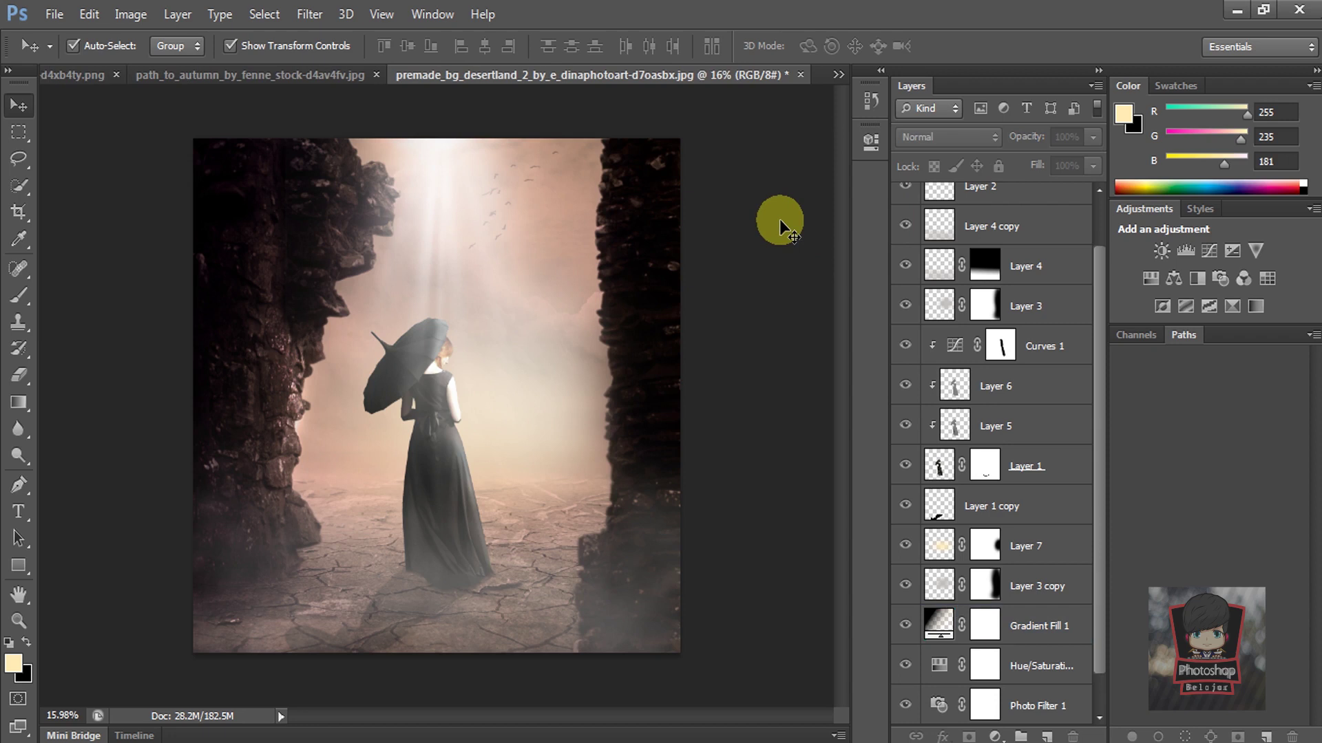